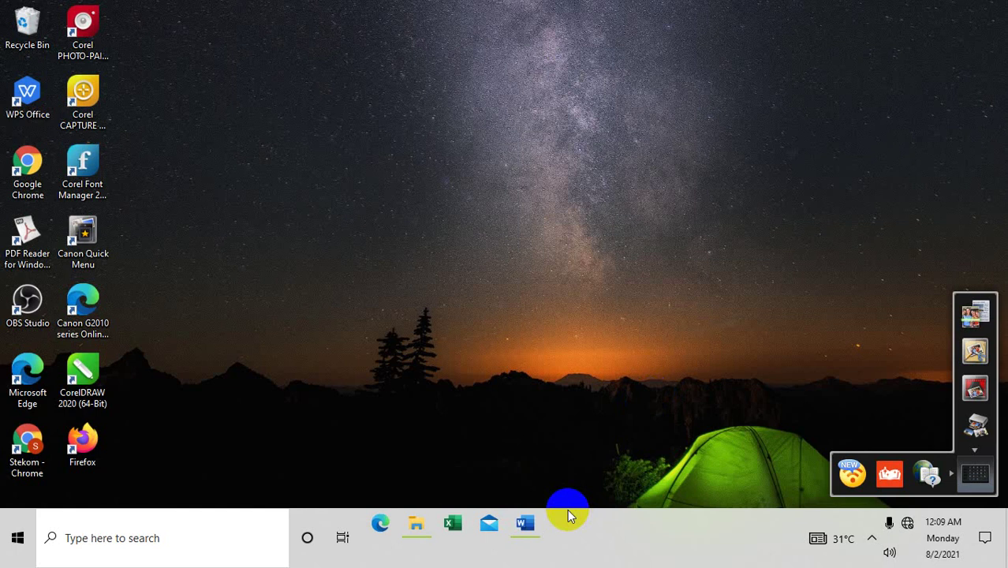
# Step: Restore the Word tutorial document and scroll up to the Contoh 1 purchase-order task
pyautogui.click(525, 525)
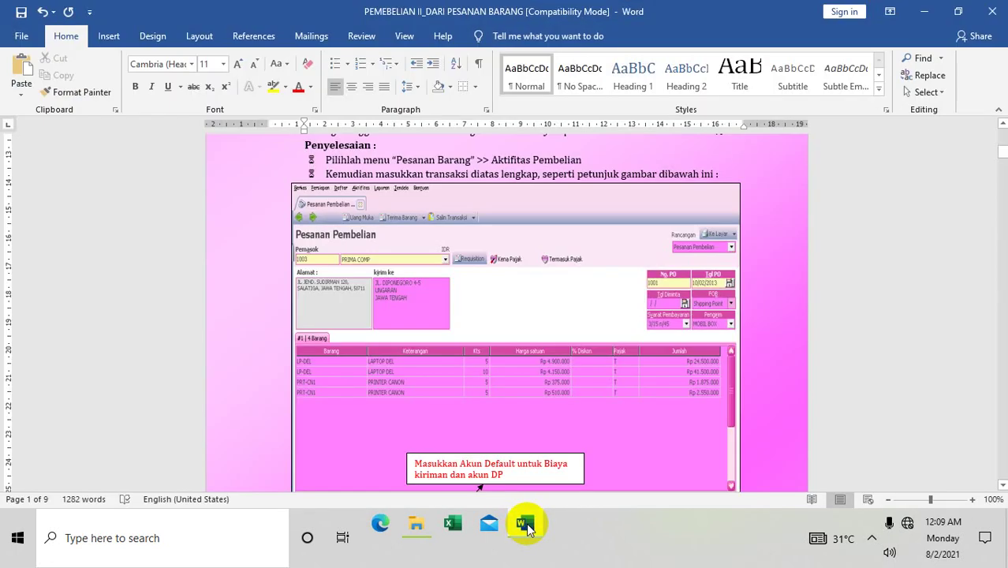
pyautogui.click(1002, 125)
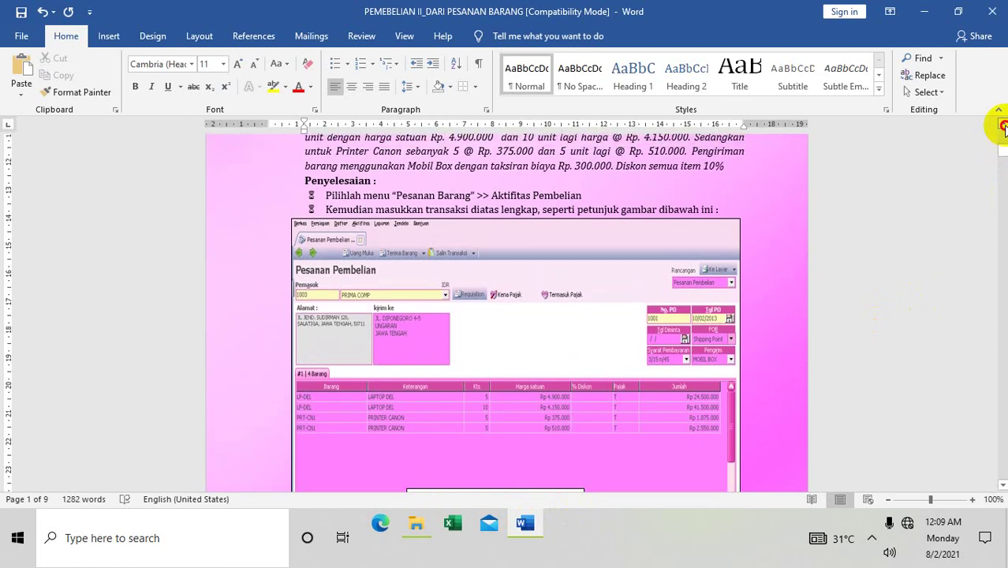
pyautogui.click(1002, 124)
pyautogui.click(1002, 125)
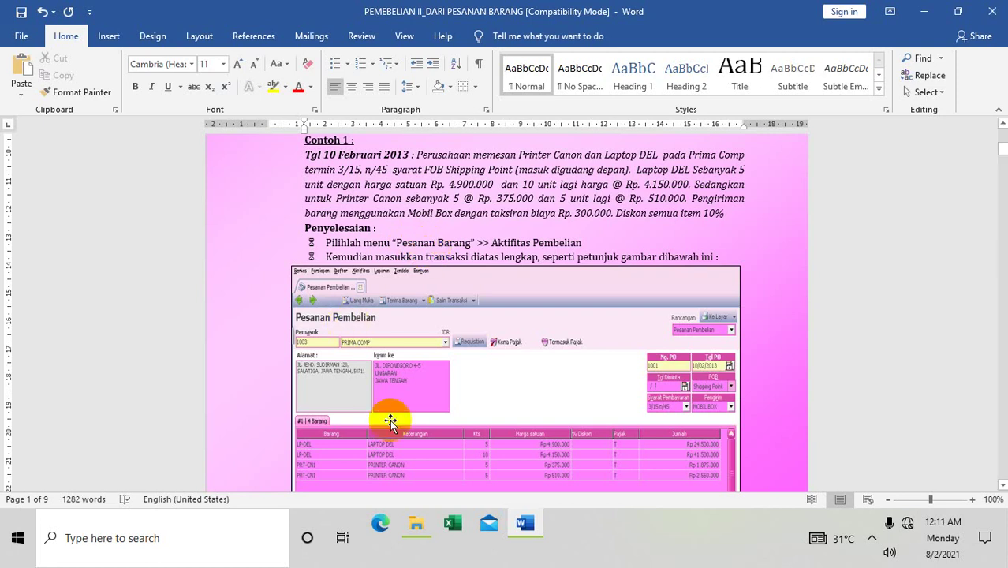
# Step: Search Start for 'ACC' and launch ACCURATE5 Standard
pyautogui.click(187, 523)
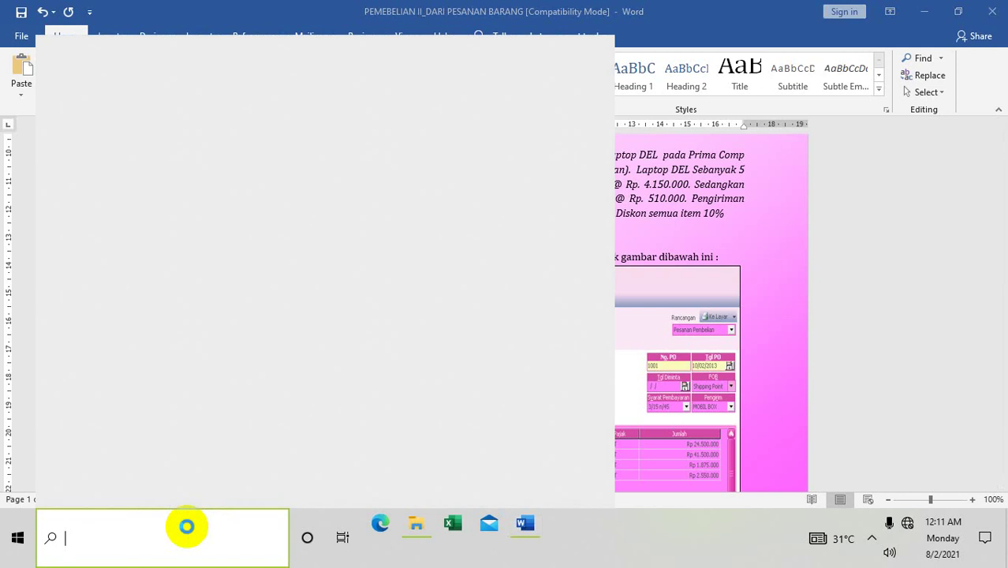
pyautogui.write('ACC')
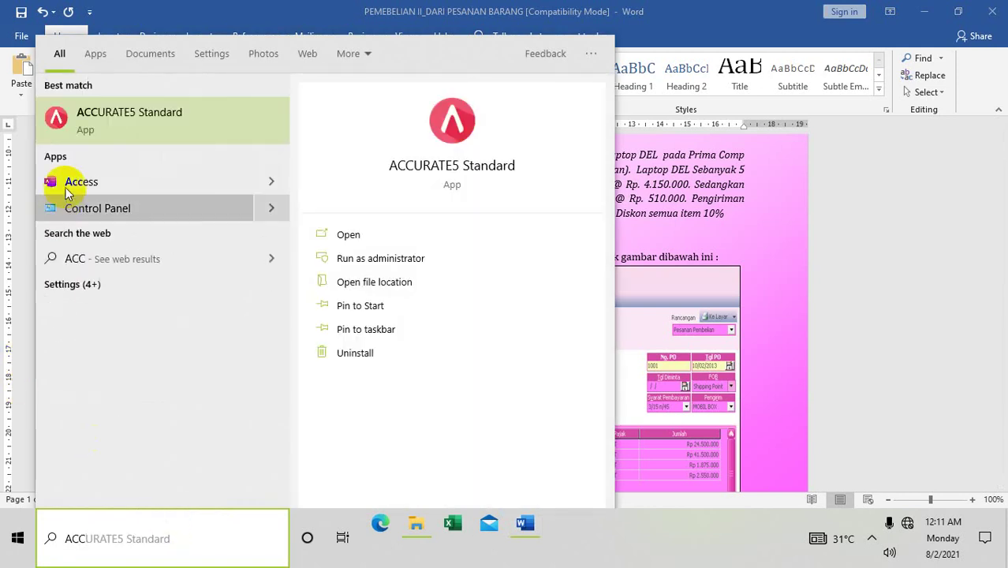
pyautogui.click(108, 112)
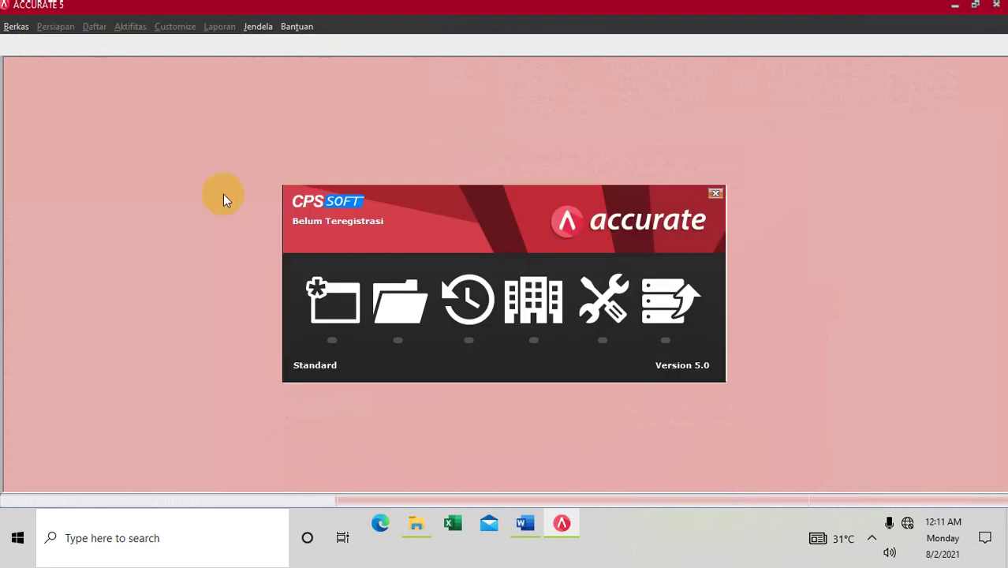
# Step: Open the company database E:\JOB ACCURATE\JOB6.GDB
pyautogui.click(386, 306)
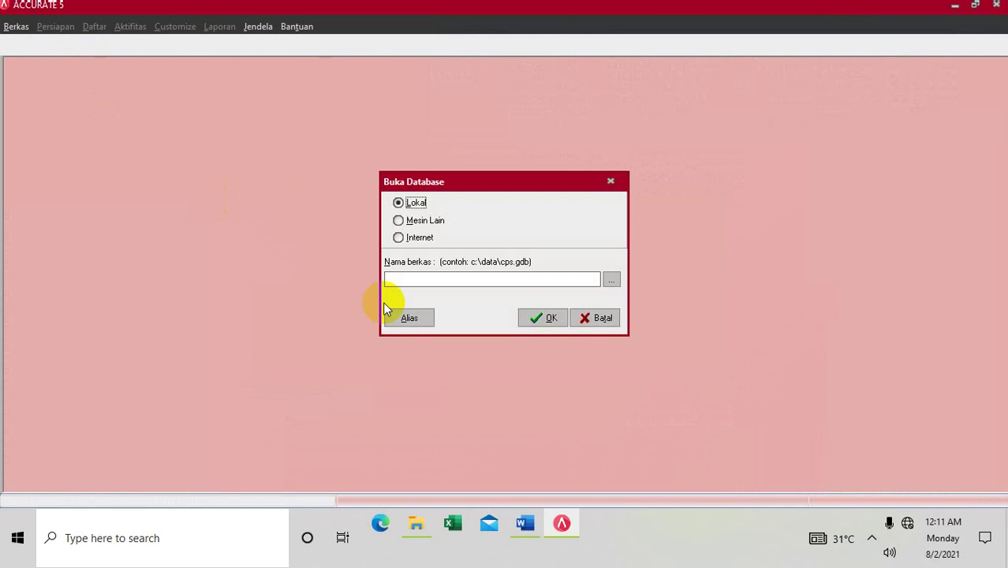
pyautogui.click(613, 277)
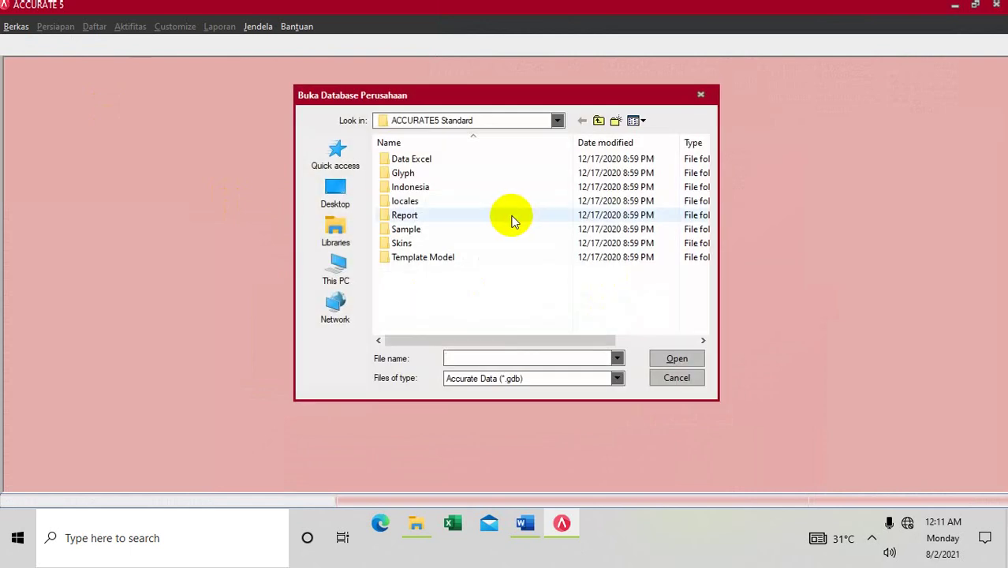
pyautogui.click(420, 123)
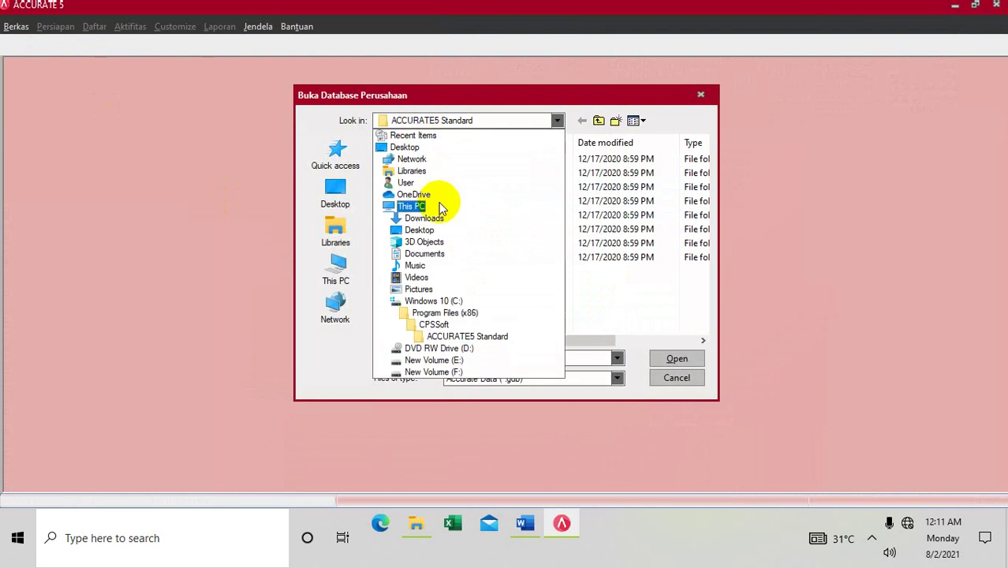
pyautogui.click(451, 360)
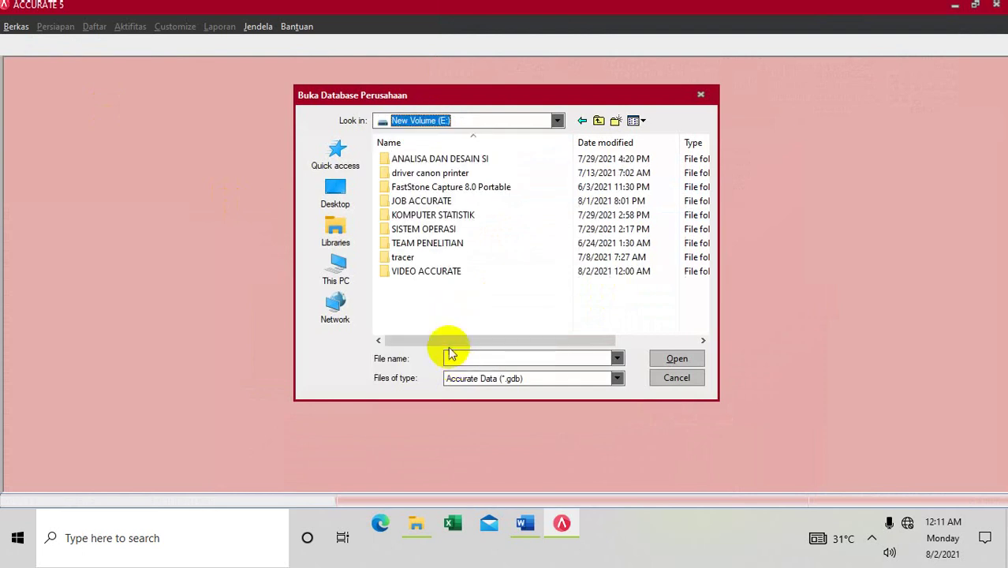
pyautogui.doubleClick(410, 202)
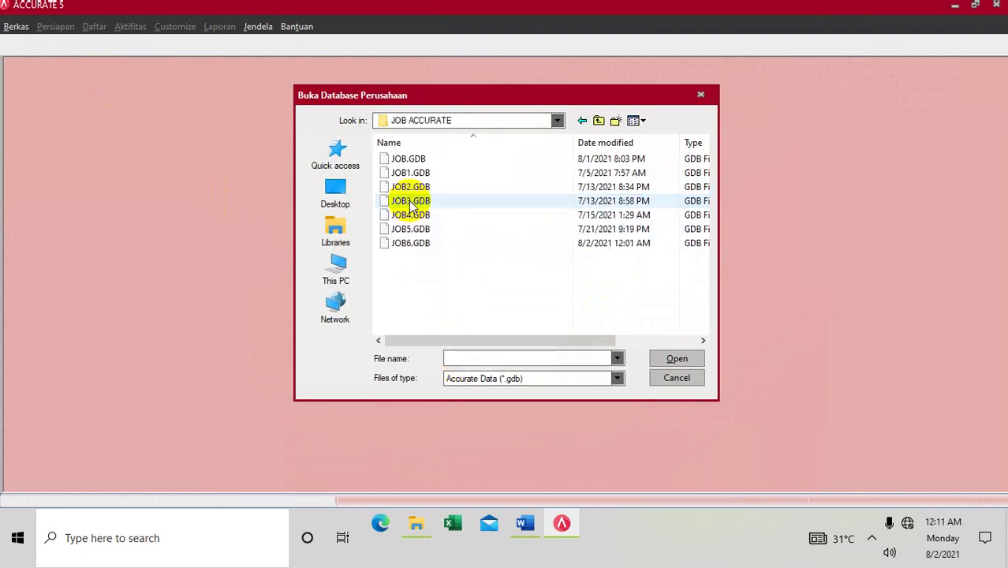
pyautogui.click(407, 243)
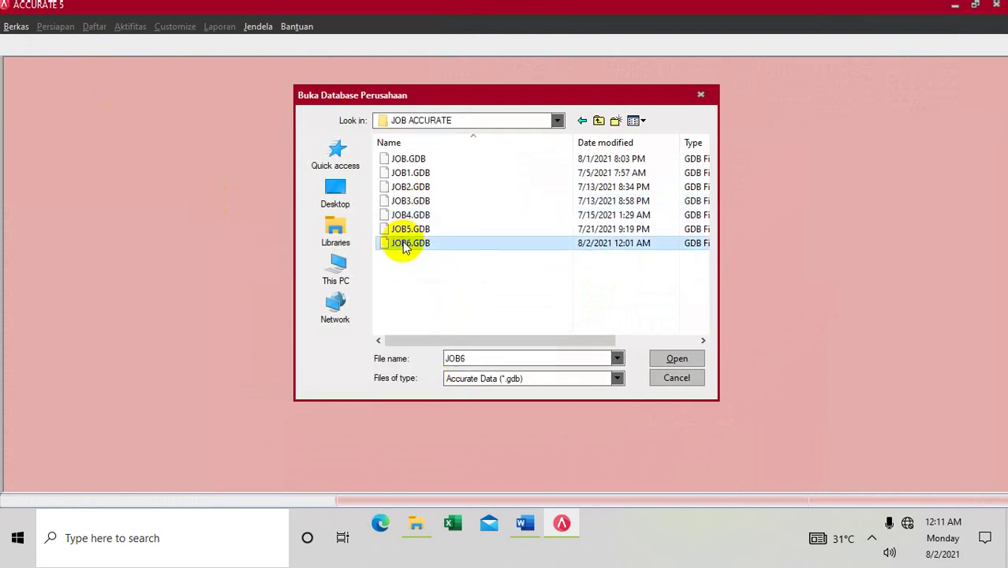
pyautogui.click(675, 359)
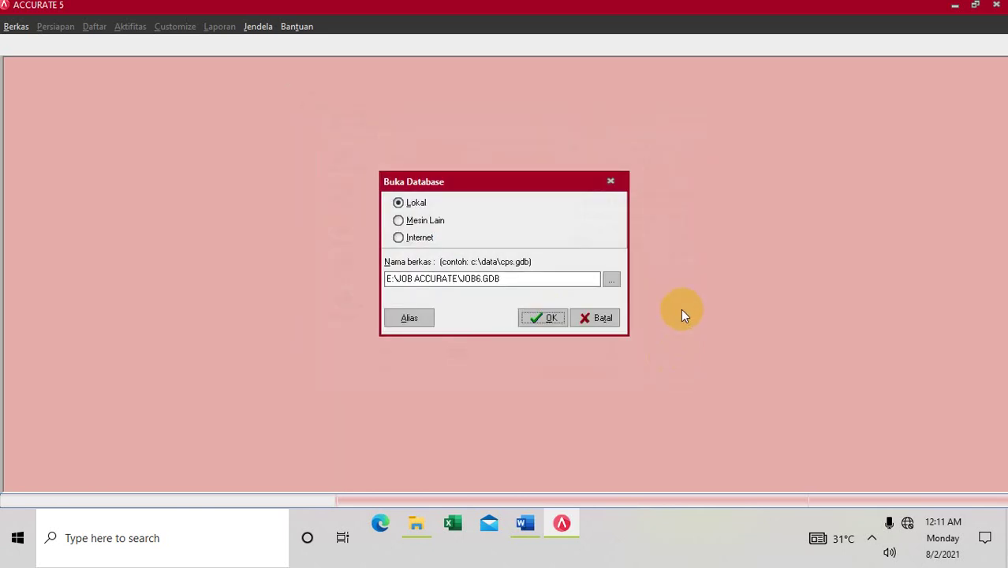
pyautogui.click(551, 318)
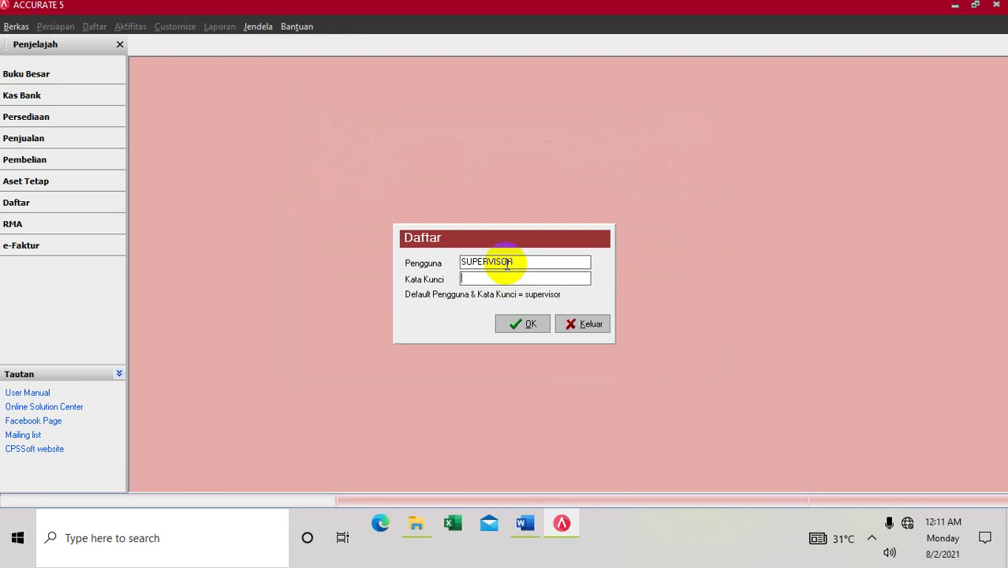
# Step: Log in to the database as SUPERVISOR with the account password
pyautogui.doubleClick(506, 262)
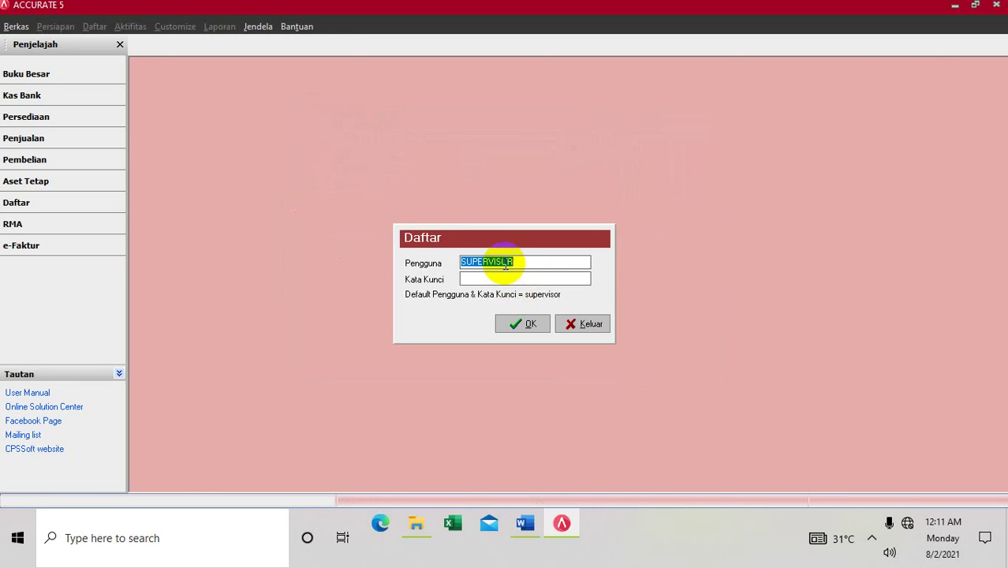
pyautogui.click(498, 279)
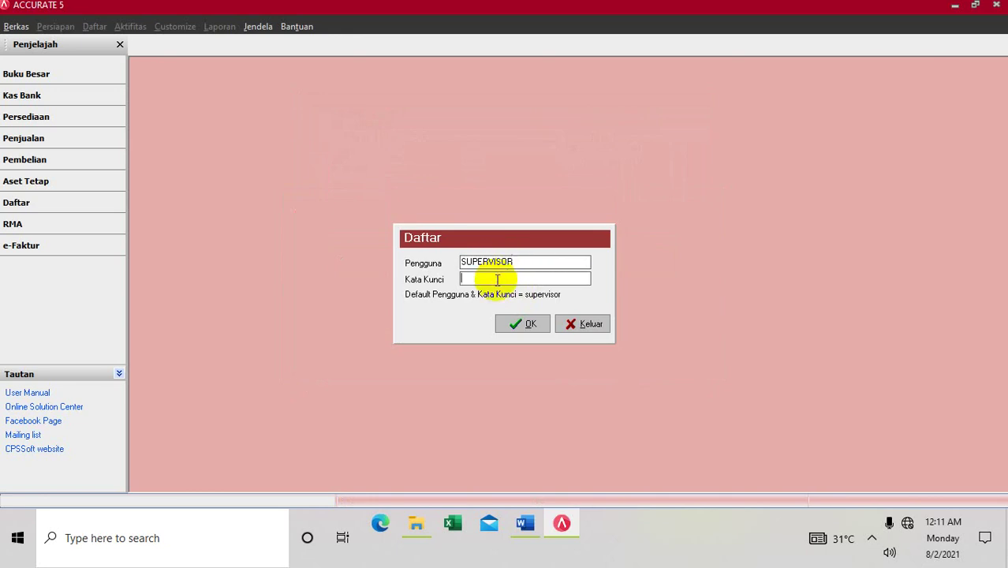
pyautogui.write('supervisor')
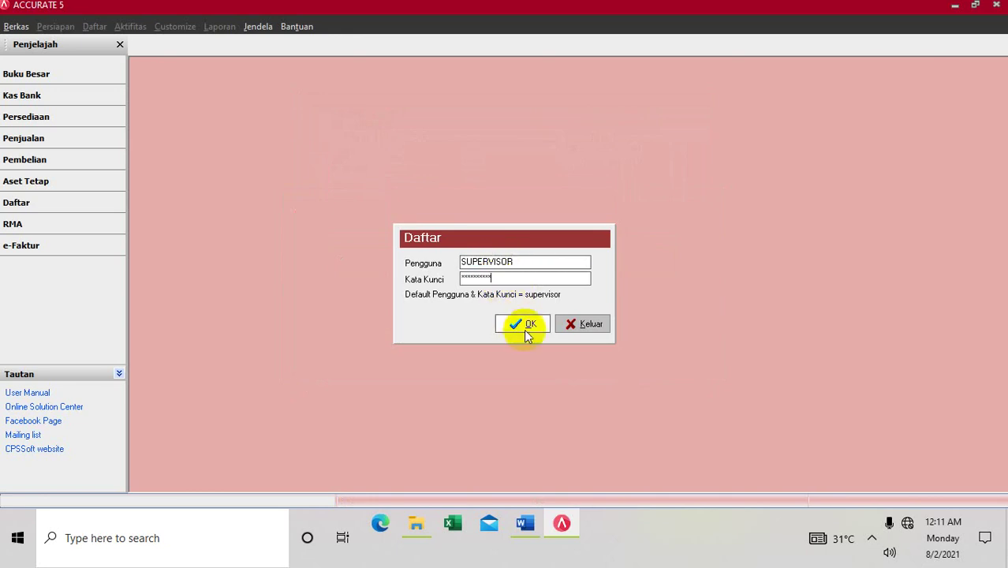
pyautogui.click(524, 325)
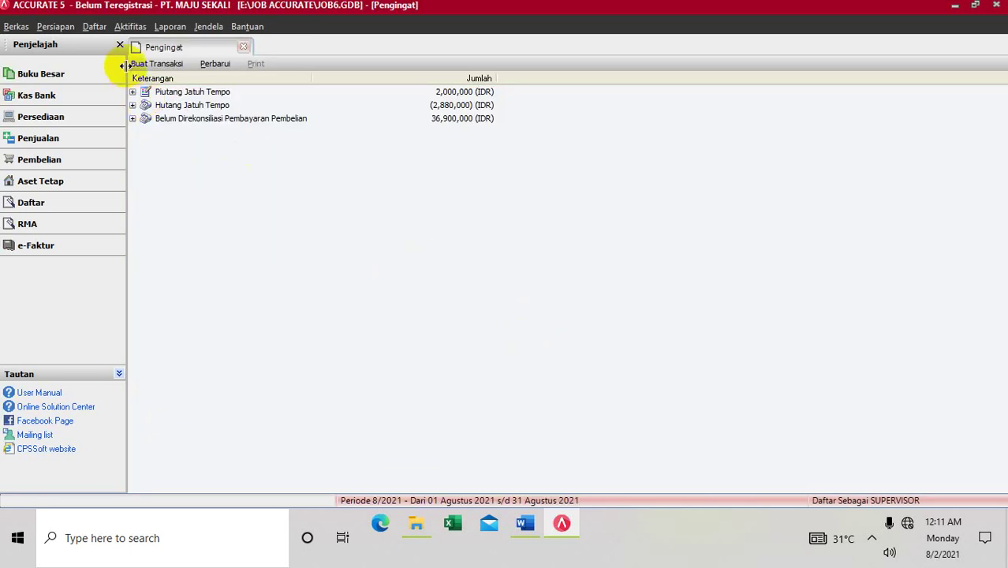
# Step: Start a new item record from Daftar > Barang dan Jasa, then switch back to Word
pyautogui.click(96, 27)
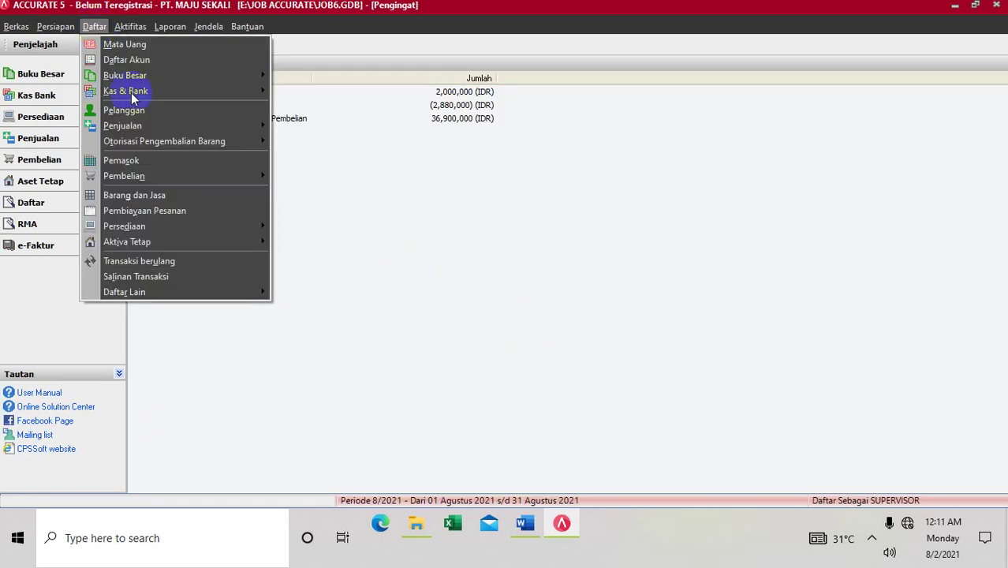
pyautogui.click(140, 195)
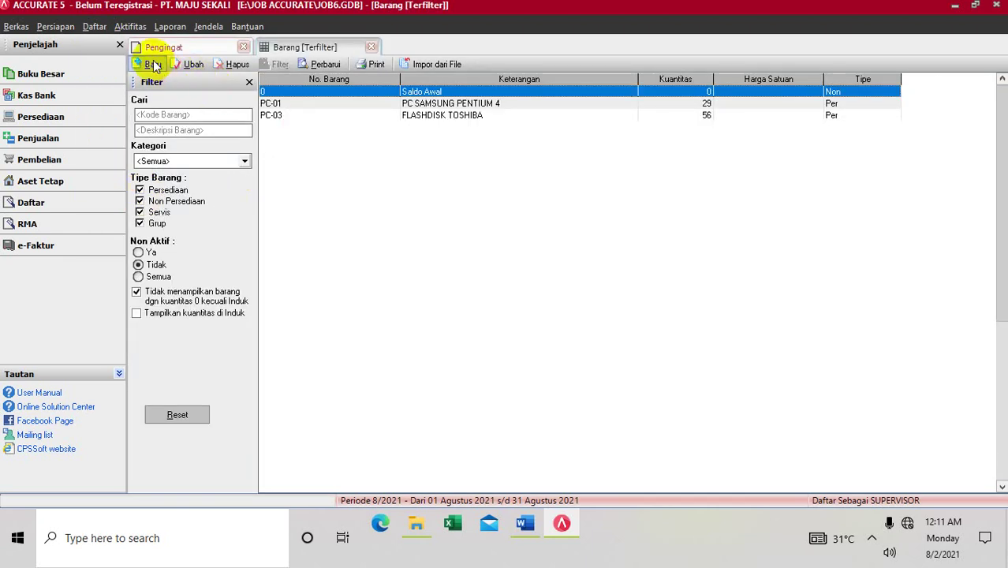
pyautogui.click(152, 63)
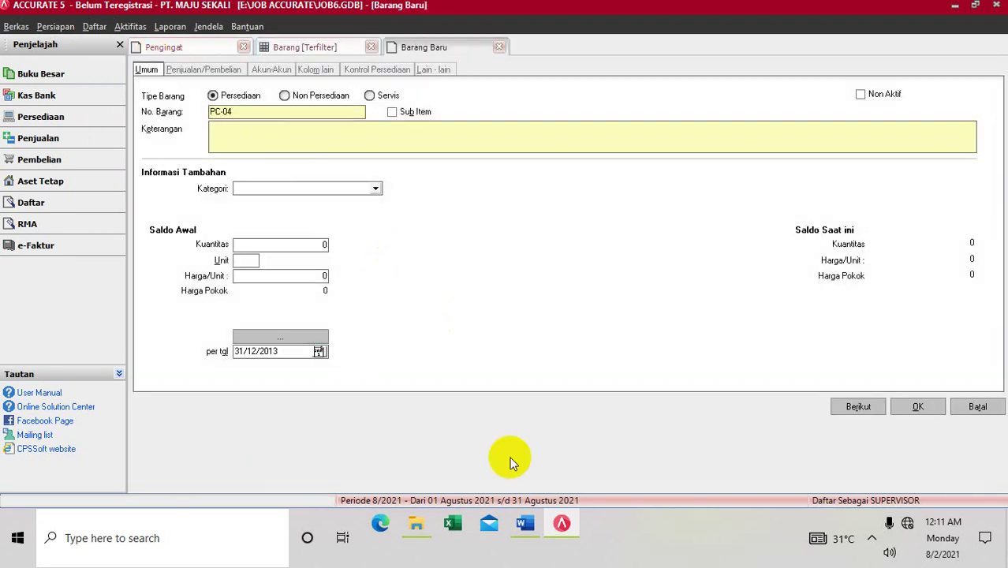
pyautogui.click(525, 524)
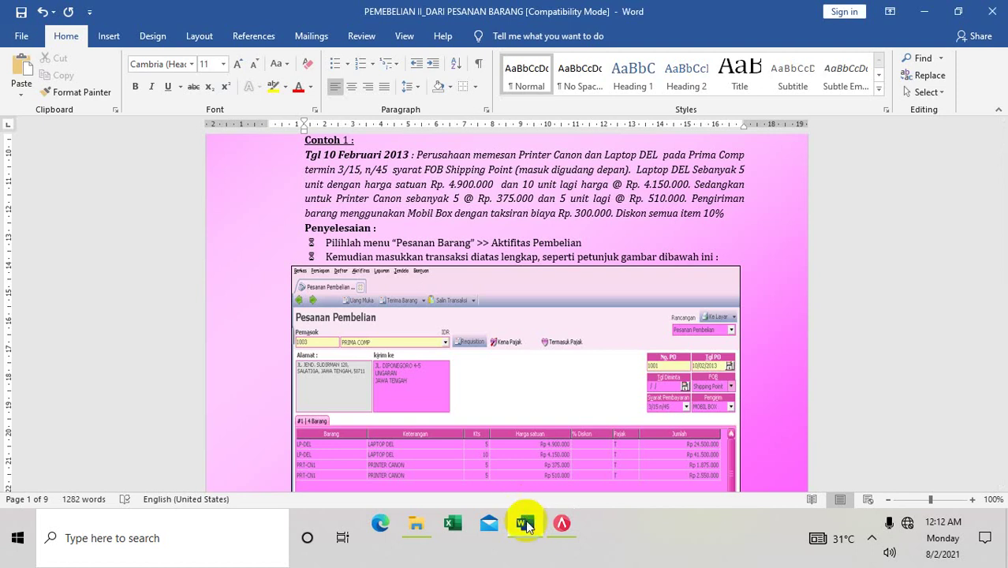
# Step: Highlight the Laptop DEL quantity and price in Contoh 1, then return to ACCURATE 5
pyautogui.moveTo(527, 527)
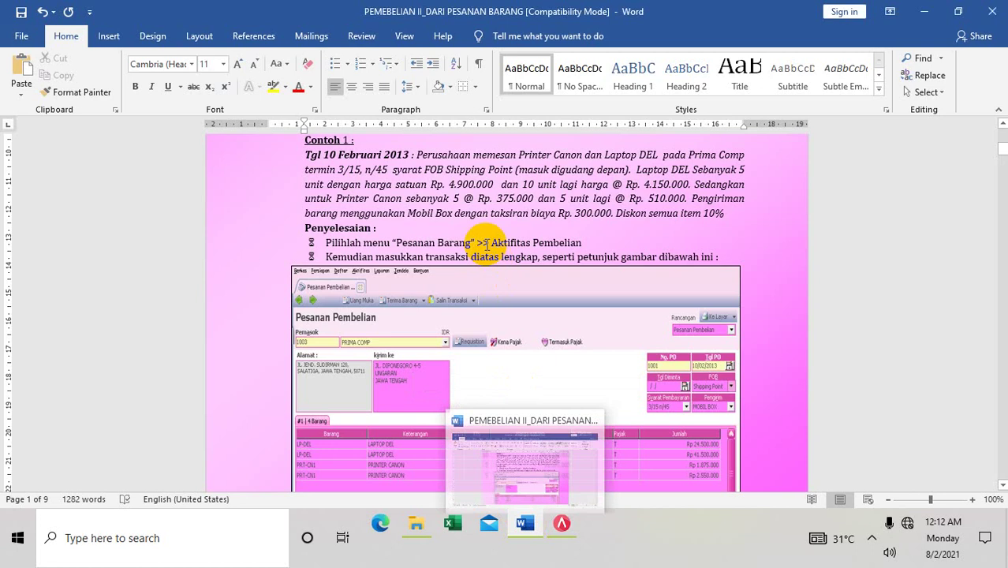
pyautogui.moveTo(491, 184); pyautogui.dragTo(473, 170)
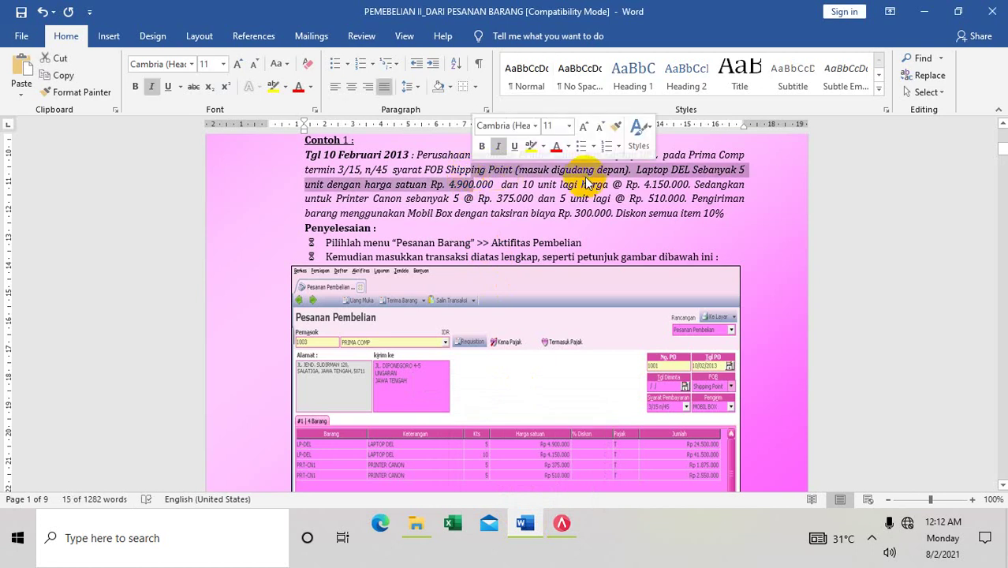
pyautogui.click(654, 168)
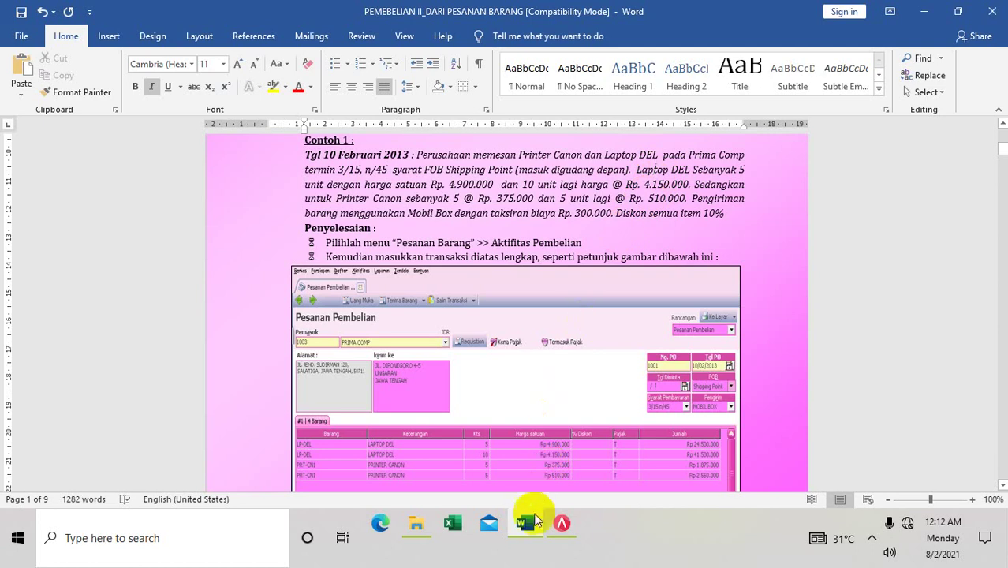
pyautogui.click(562, 523)
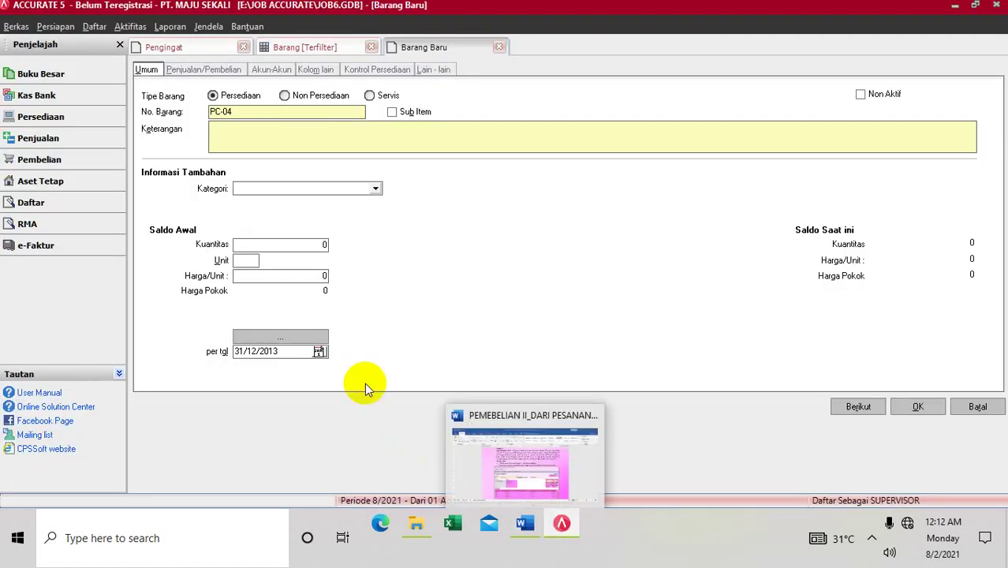
# Step: Enter 'PRINTER CANON' as the new item's description
pyautogui.click(242, 140)
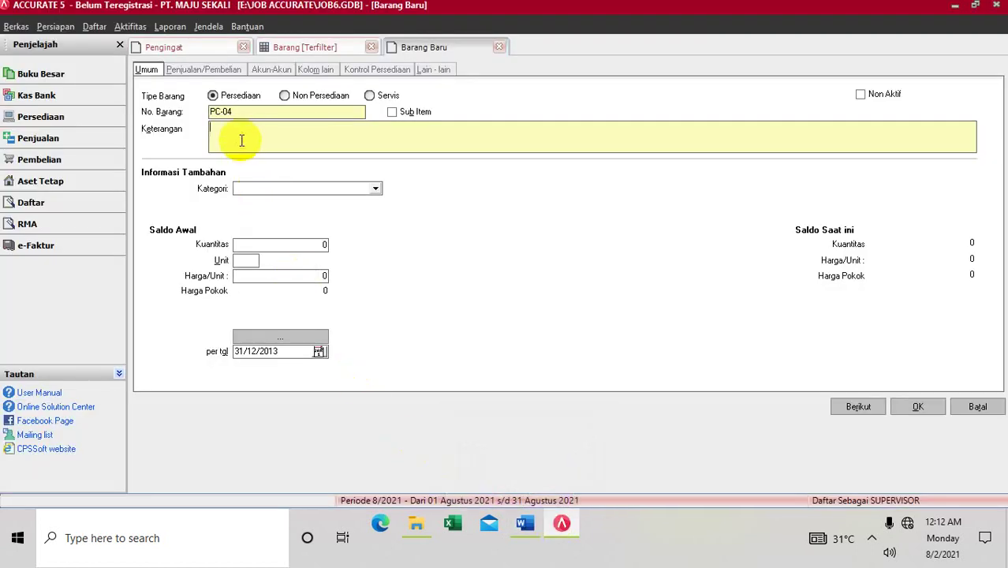
pyautogui.write('PRINTER CANON')
# Step: Give the item an opening quantity of 5 PCS and begin the unit price, then check Word
pyautogui.click(264, 244)
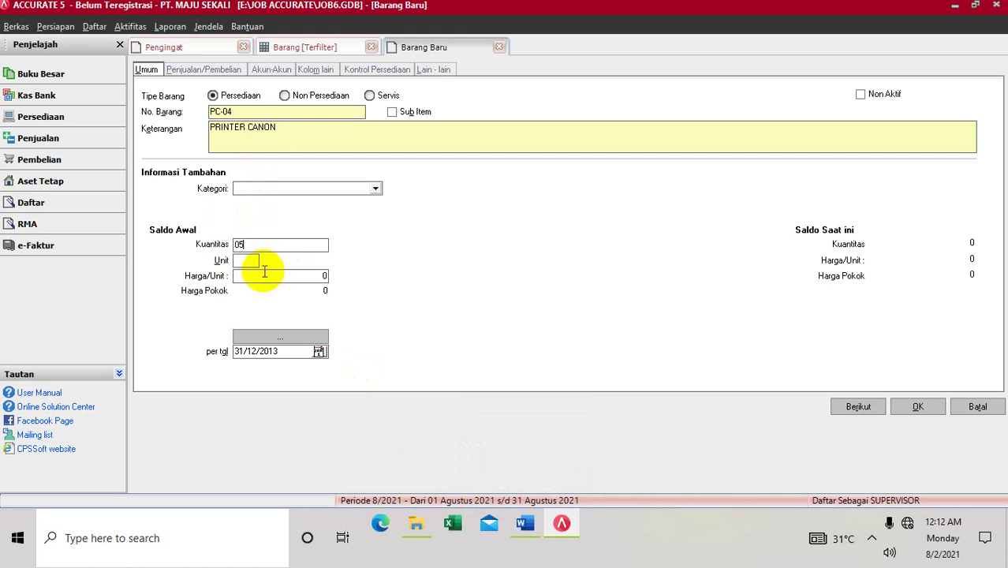
pyautogui.write('5')
pyautogui.click(251, 261)
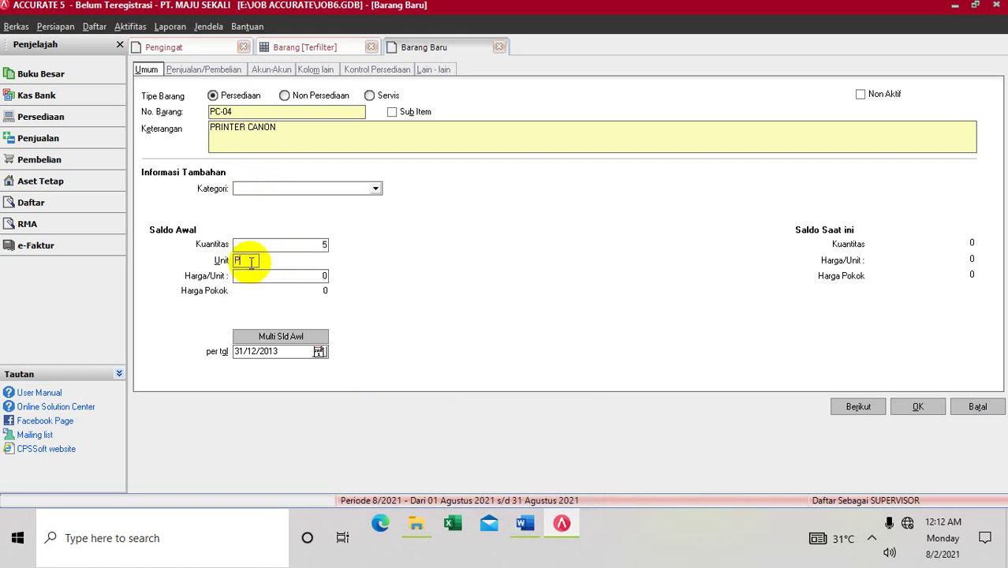
pyautogui.write('PCS')
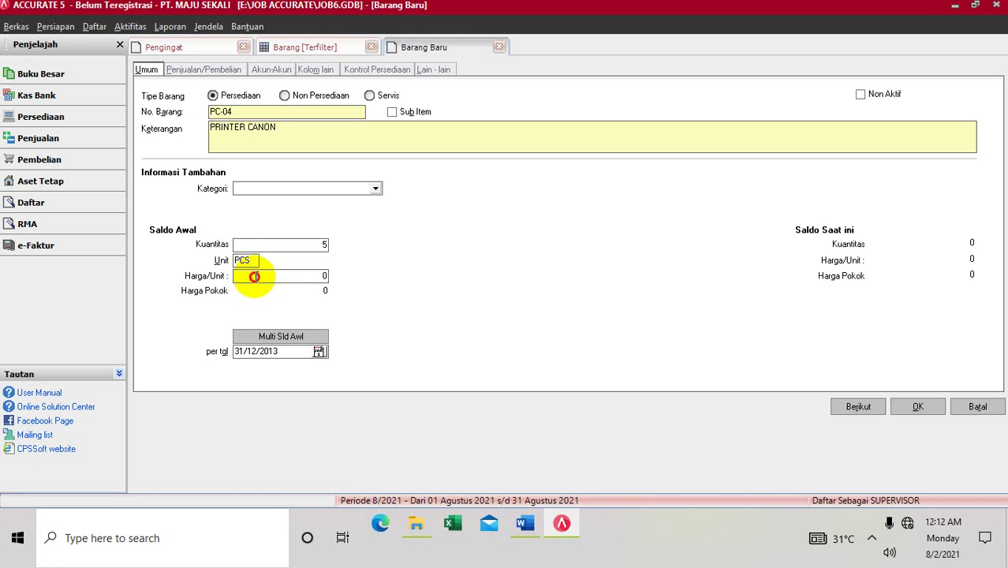
pyautogui.click(254, 276)
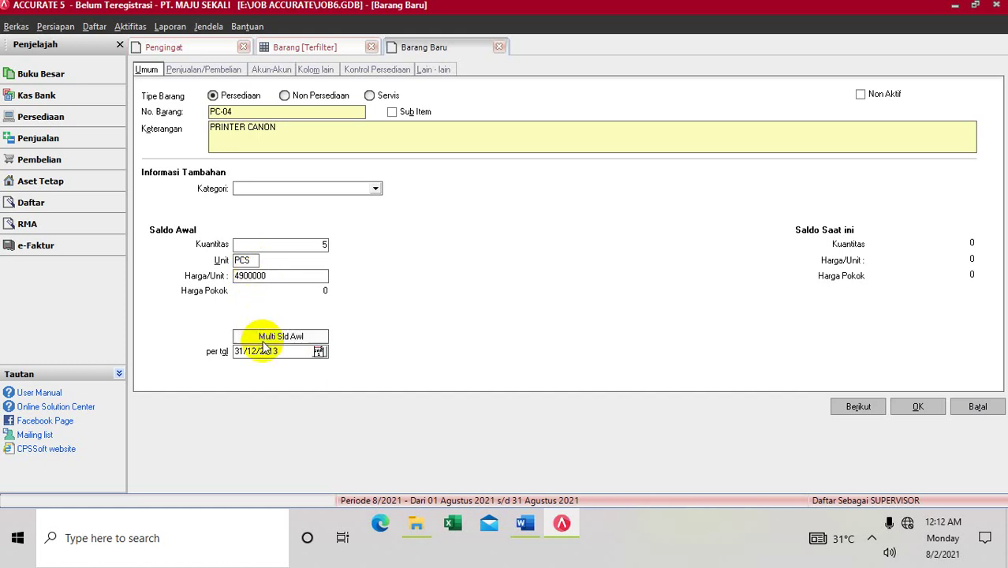
pyautogui.click(524, 523)
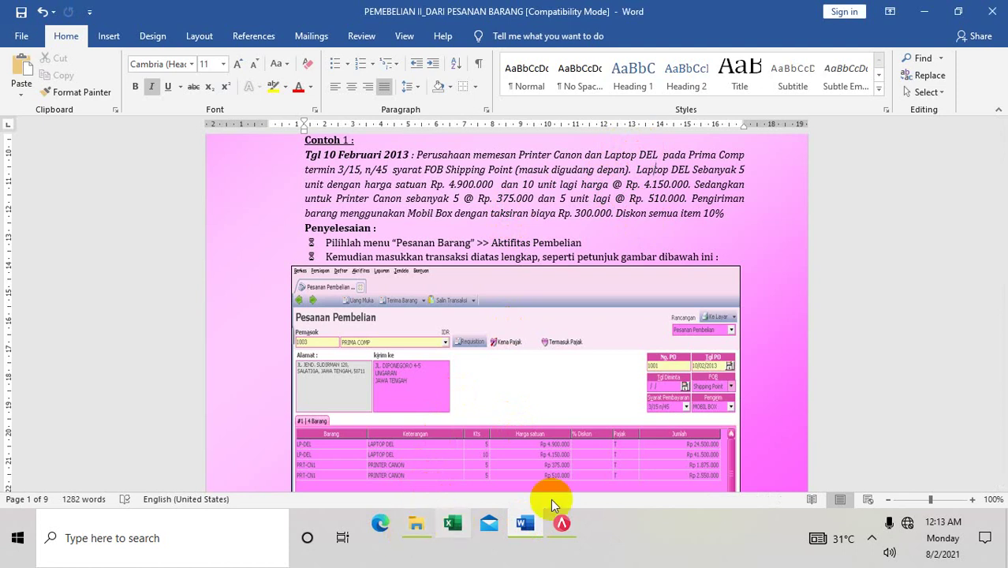
# Step: Return to the ACCURATE 5 Barang Baru form for PC-04 PRINTER CANON
pyautogui.click(562, 525)
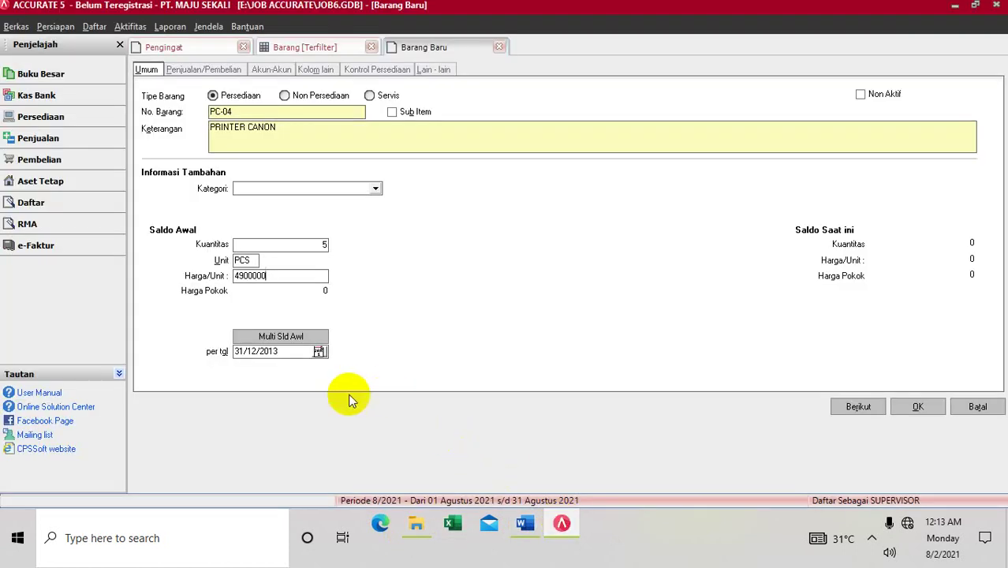
# Step: Save PRINTER CANON, refresh the item list, and start another new item
pyautogui.click(916, 406)
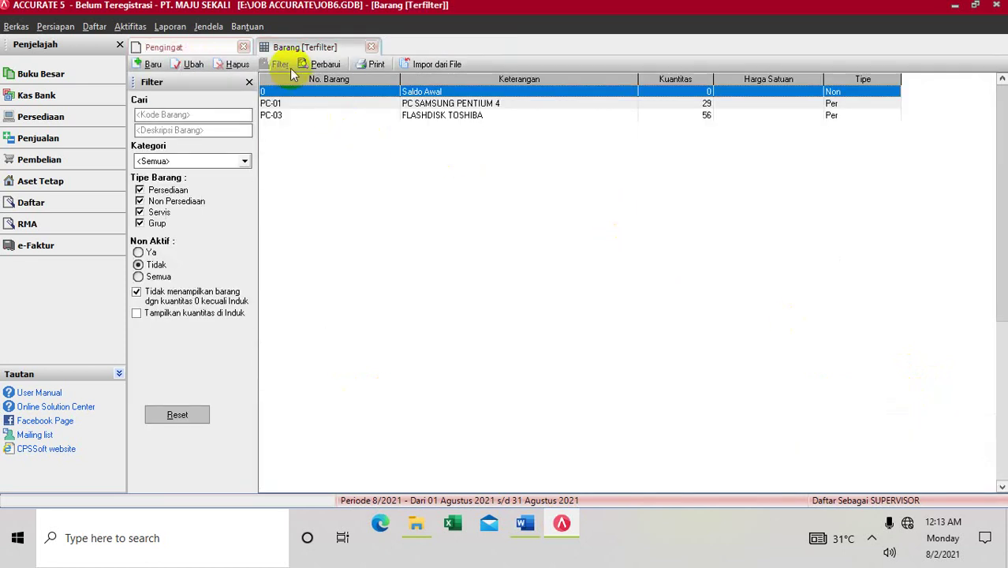
pyautogui.click(322, 67)
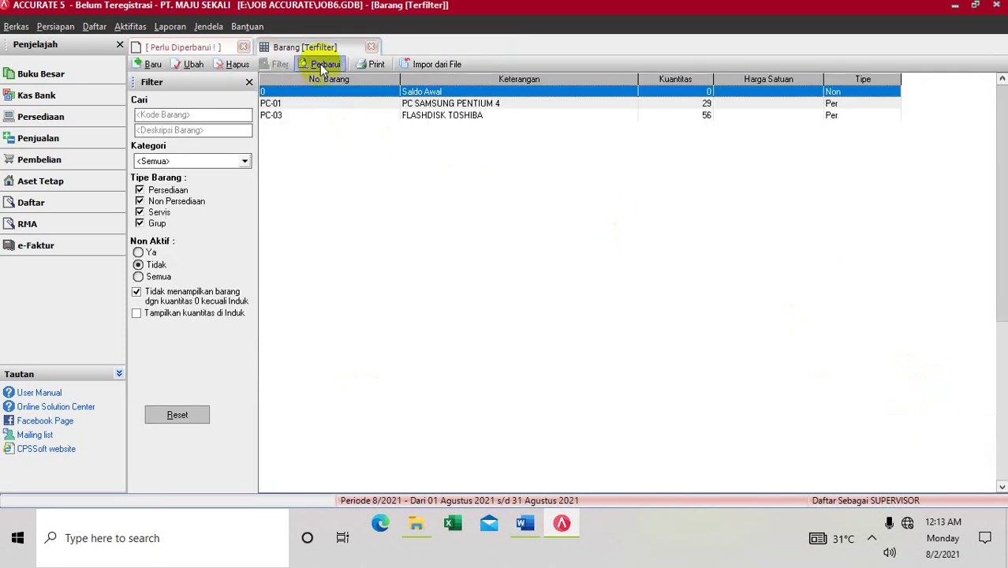
pyautogui.click(136, 65)
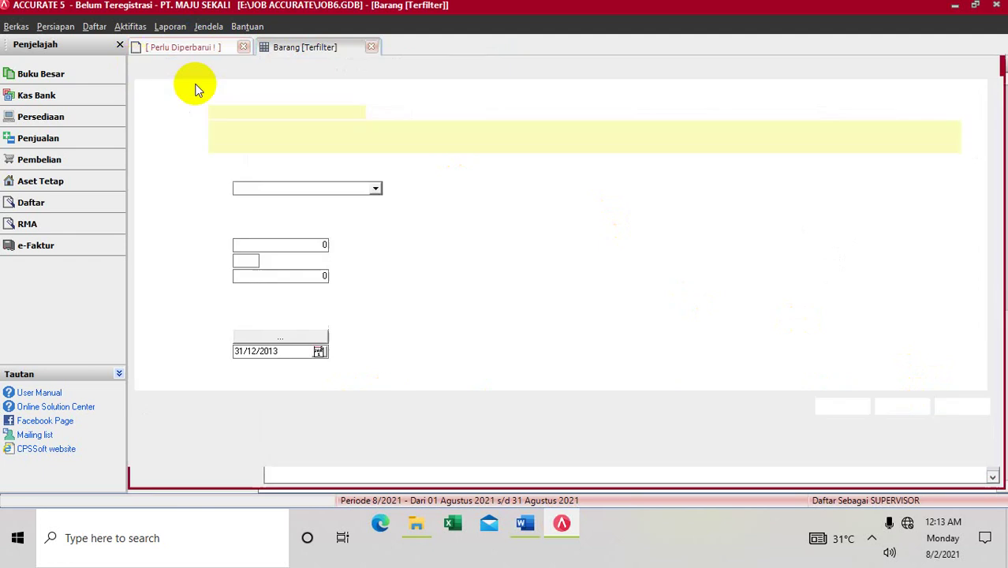
# Step: Enter LAPTOP DEL with 10 PCS at 4150000 per unit, then check the Word example
pyautogui.write('L')
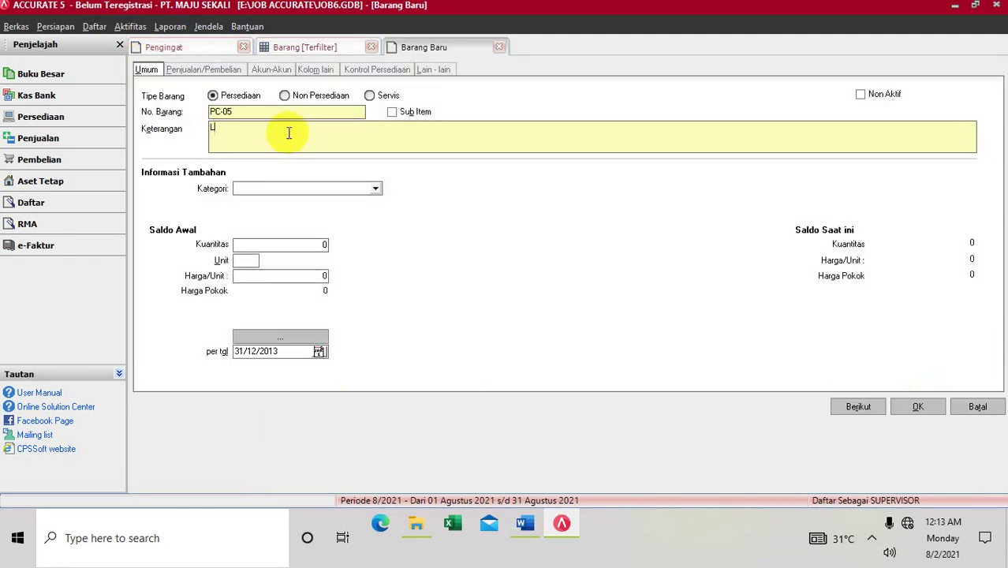
pyautogui.write('APTOP DEL')
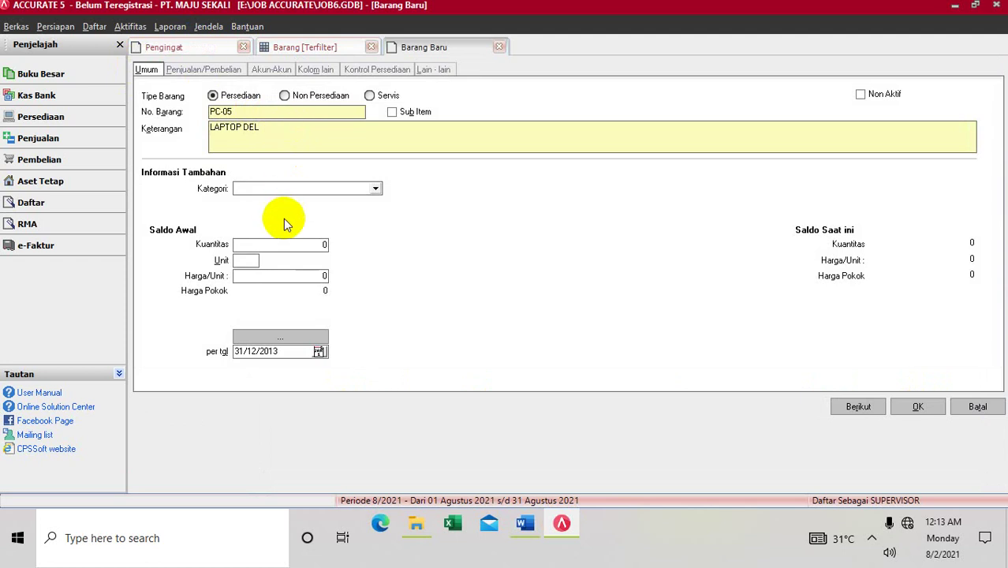
pyautogui.click(279, 252)
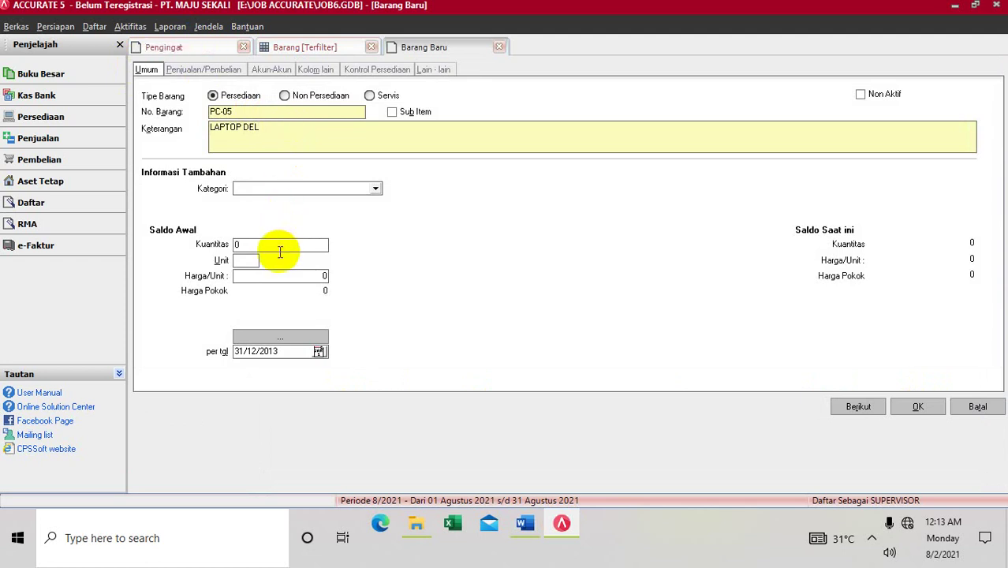
pyautogui.write('10')
pyautogui.press('Tab')
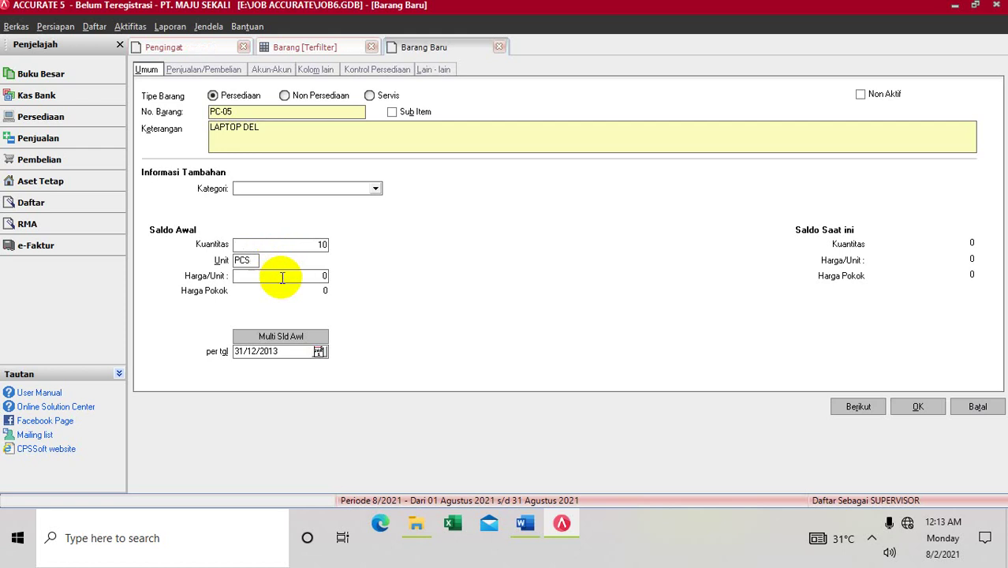
pyautogui.click(280, 276)
pyautogui.write('4150000')
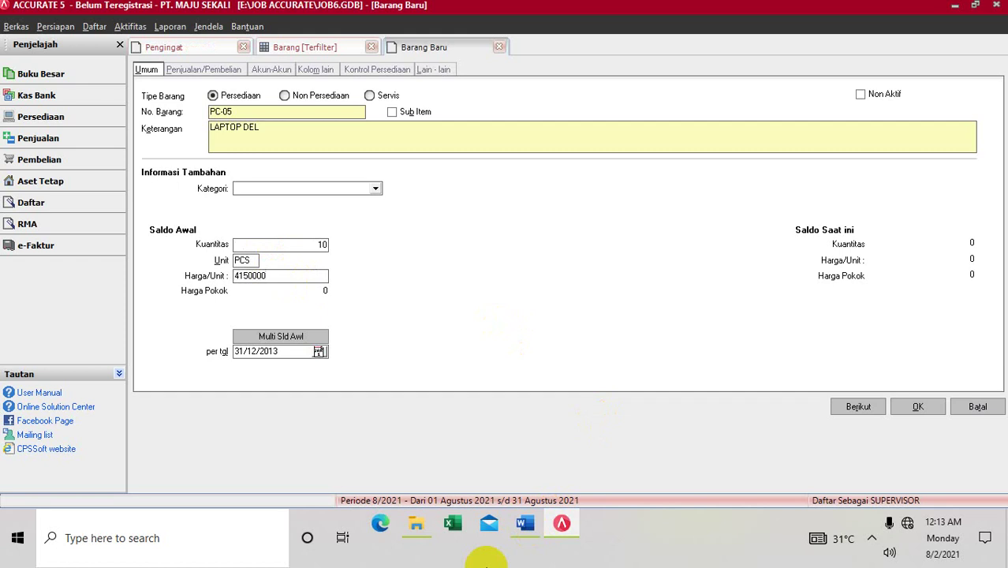
pyautogui.click(526, 522)
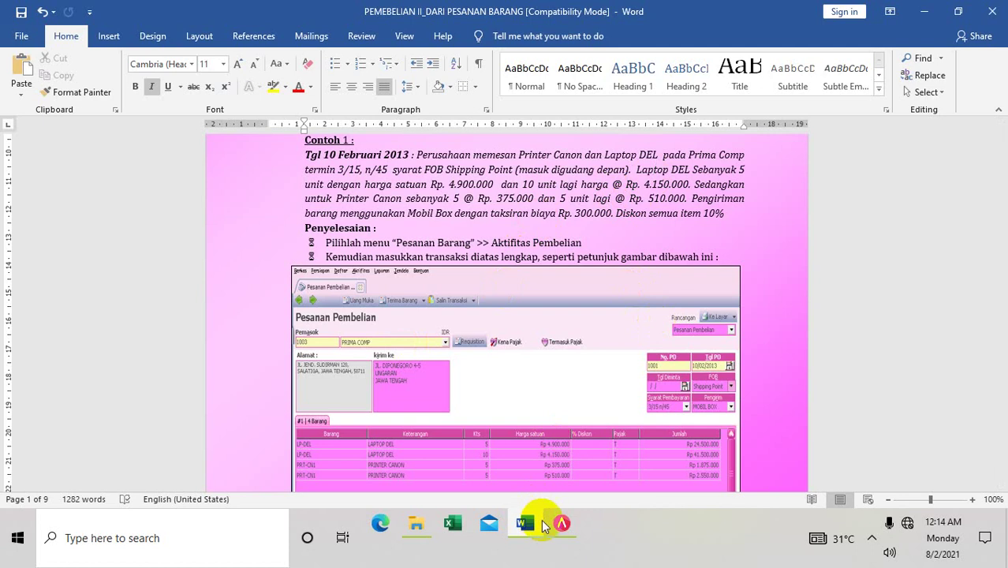
# Step: Return to ACCURATE 5 and save the LAPTOP DEL item
pyautogui.moveTo(560, 525)
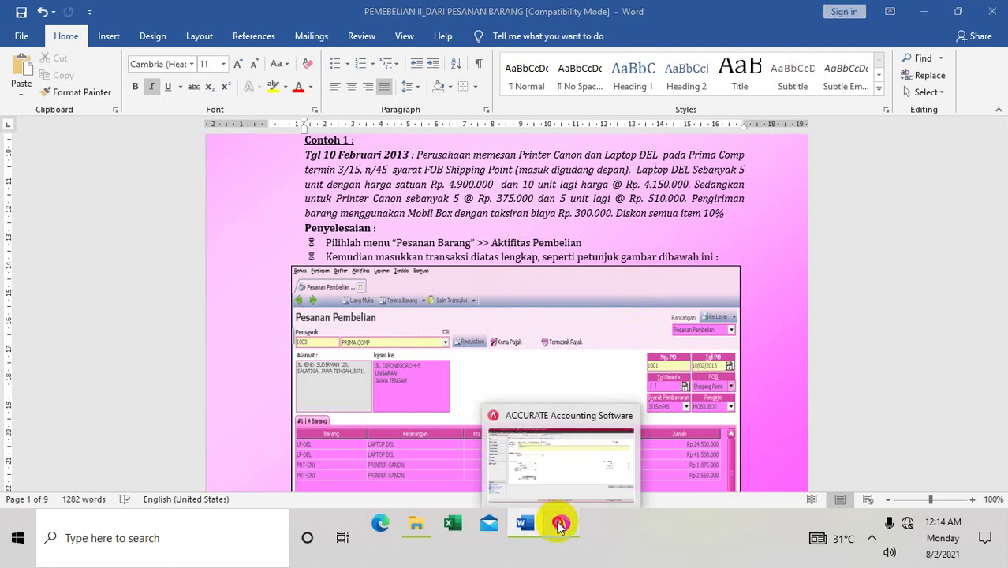
pyautogui.click(559, 525)
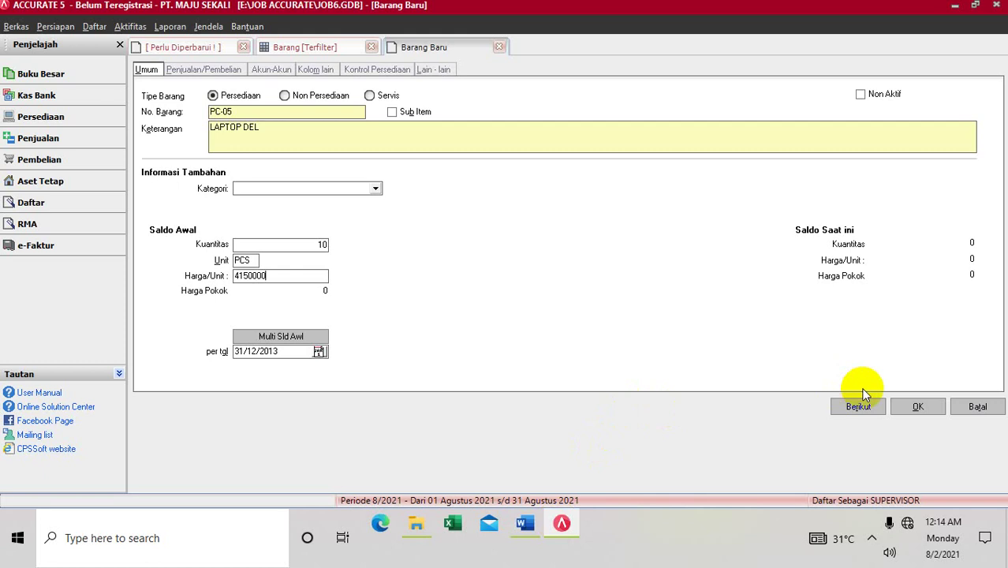
pyautogui.click(923, 407)
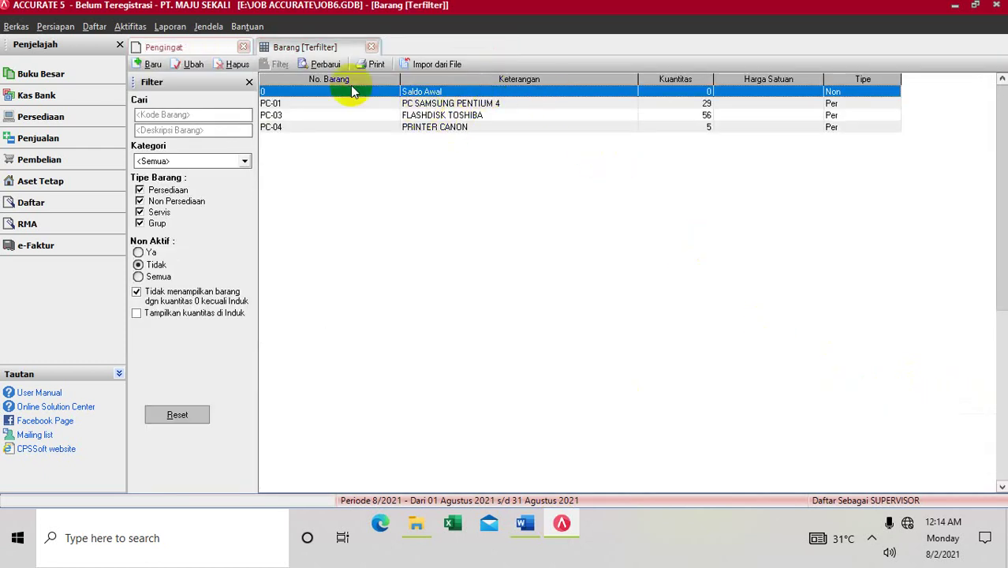
# Step: Edit PC-04 PRINTER CANON, replace its unit price with 375000 after checking Word, and save
pyautogui.click(319, 64)
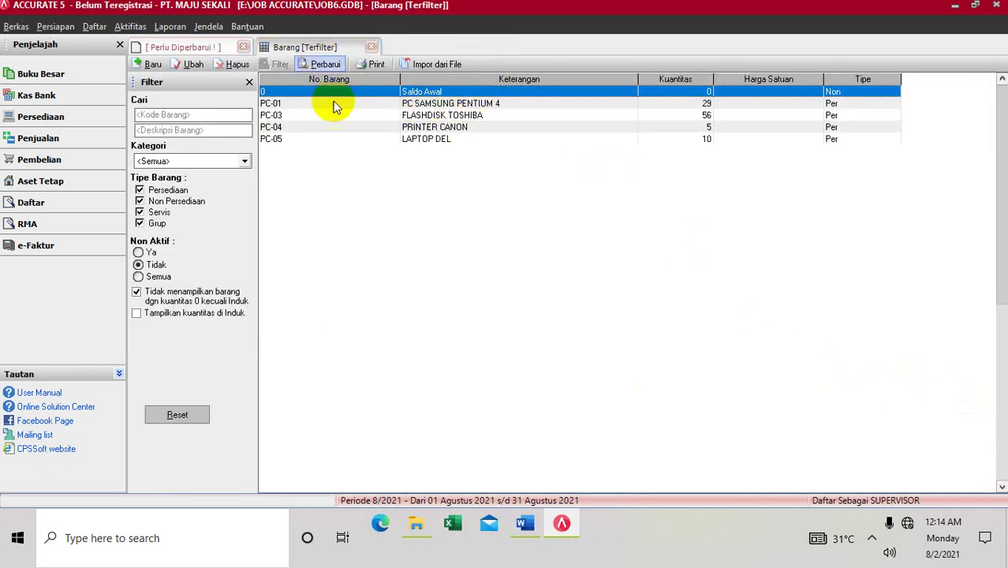
pyautogui.click(398, 128)
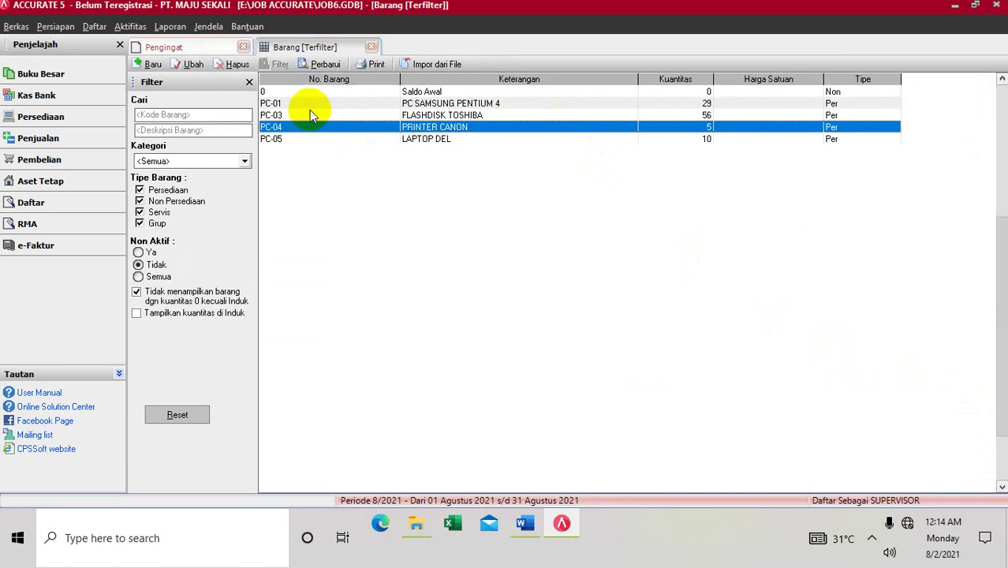
pyautogui.click(189, 64)
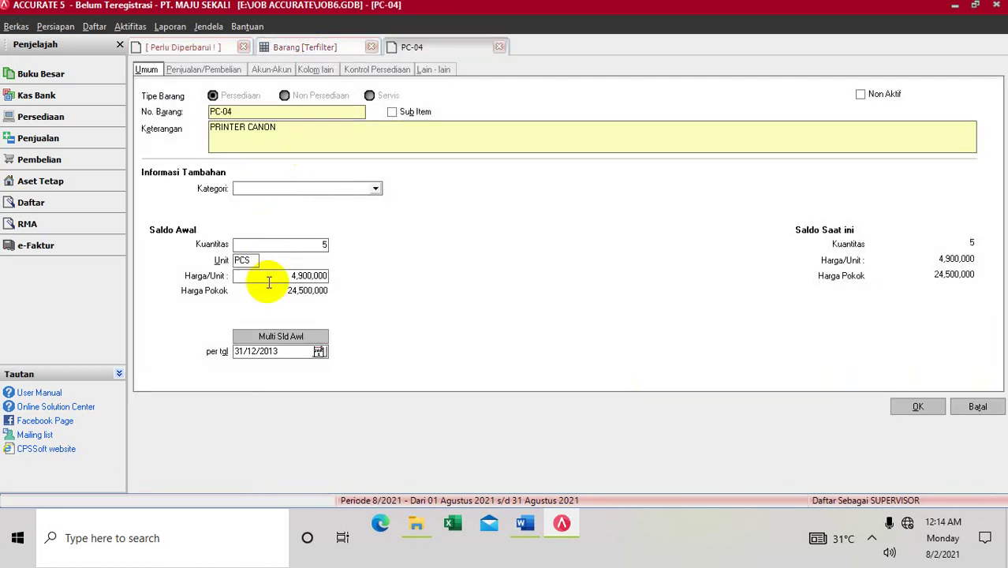
pyautogui.click(280, 276)
pyautogui.moveTo(285, 277); pyautogui.dragTo(187, 290)
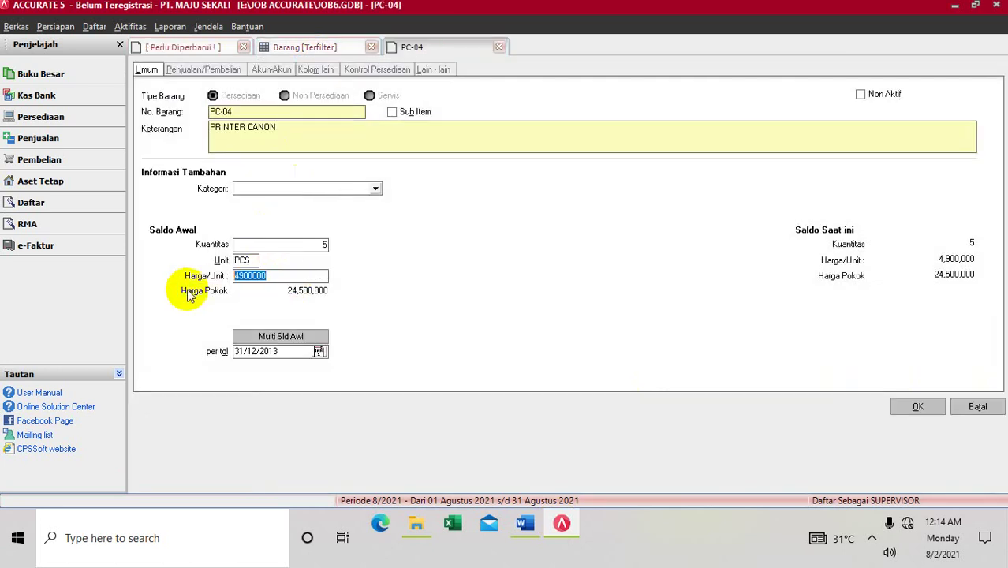
pyautogui.write('375000')
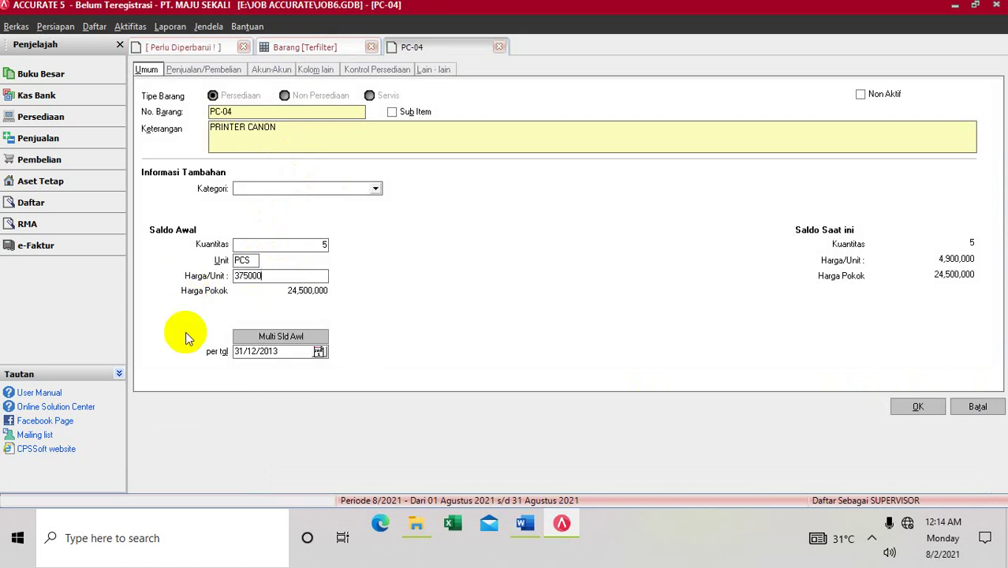
pyautogui.click(525, 530)
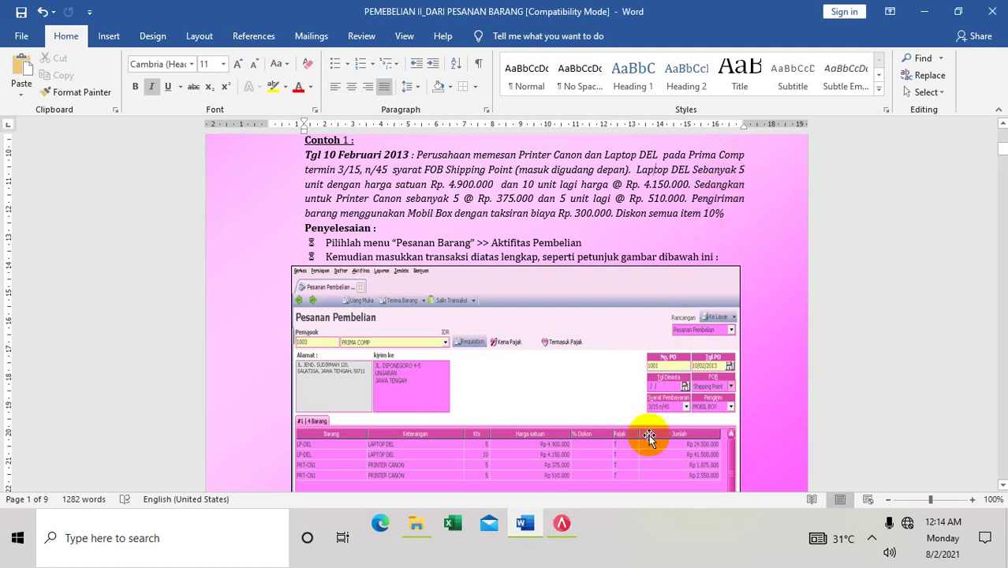
pyautogui.click(560, 524)
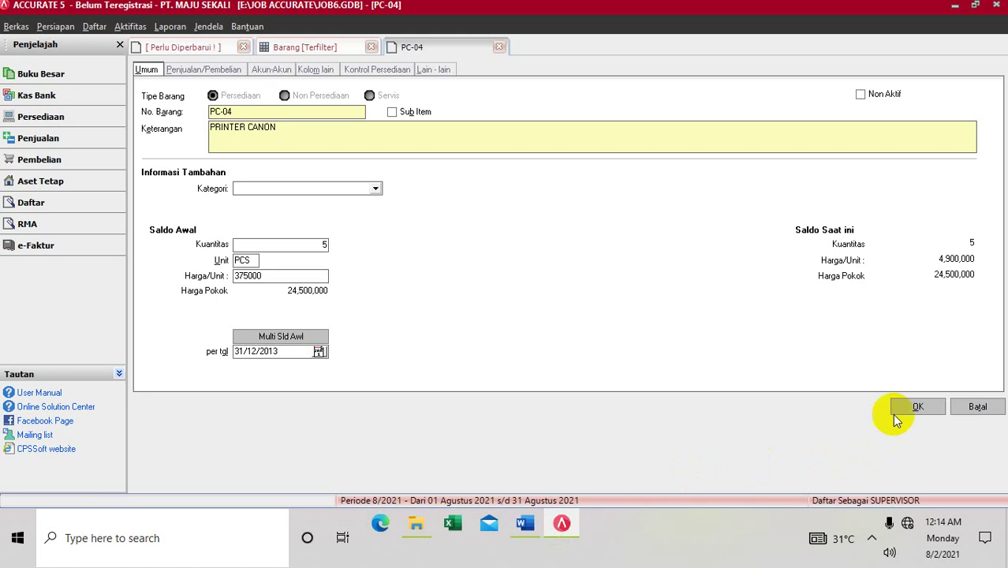
pyautogui.click(906, 408)
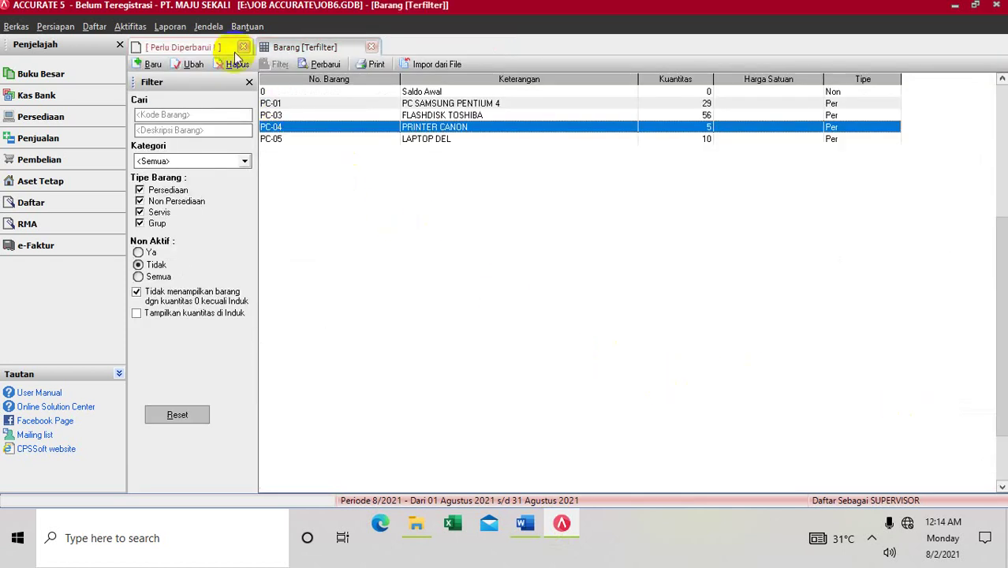
# Step: Create item PC-06 LAPTOP DEL with an opening balance of 5 PCS at 4,900,000, then refresh the list
pyautogui.click(153, 64)
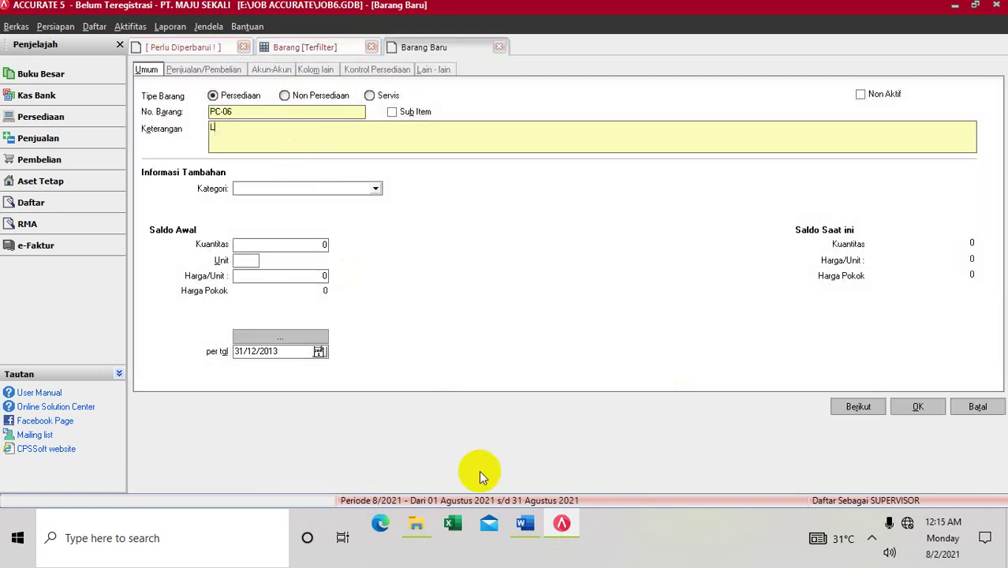
pyautogui.write('APTOP DEL')
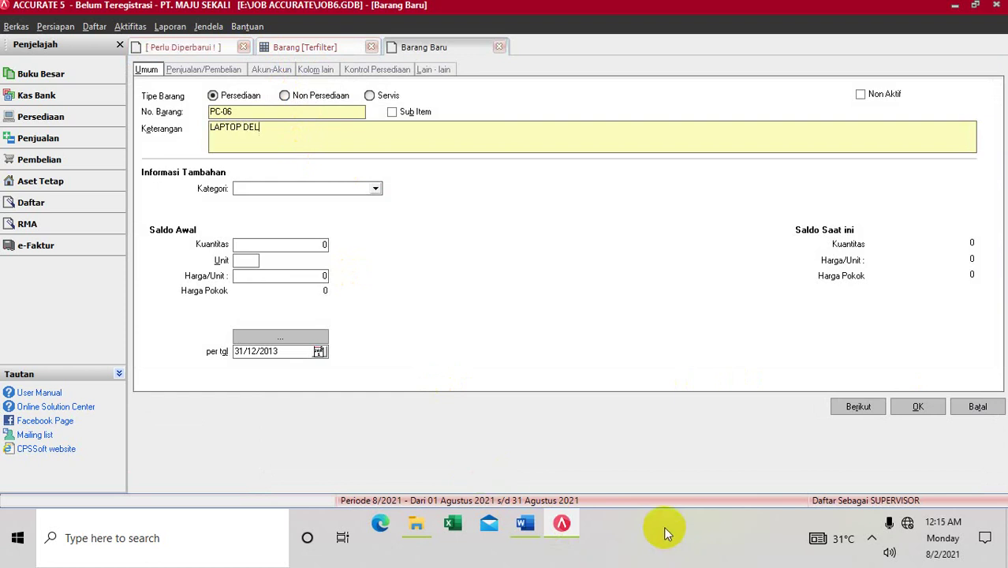
pyautogui.click(523, 524)
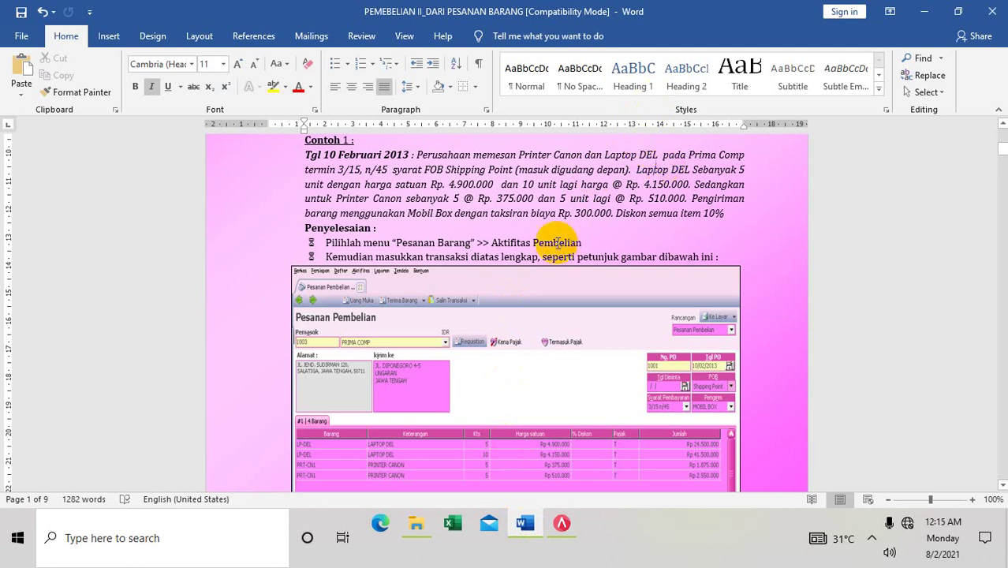
pyautogui.click(559, 527)
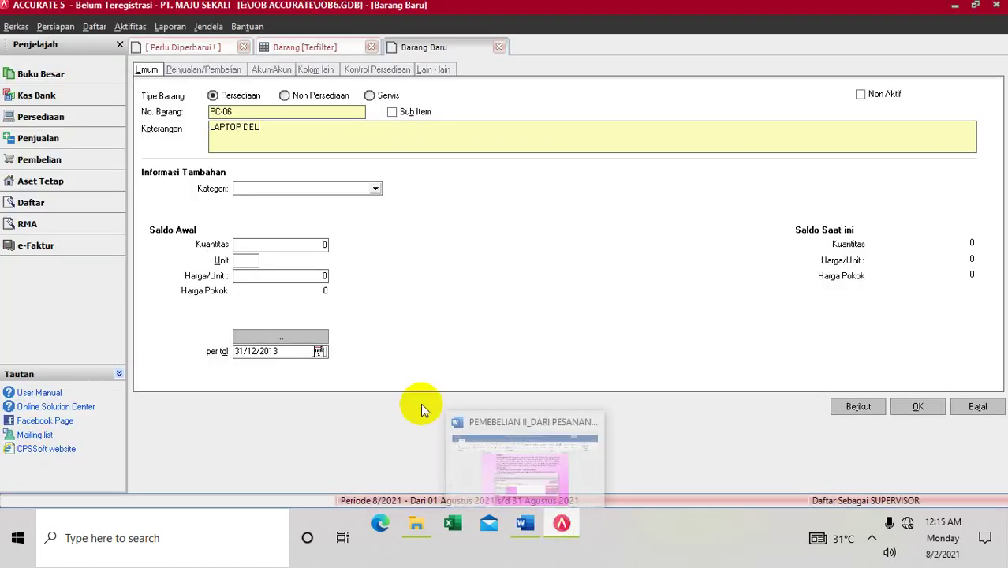
pyautogui.click(265, 244)
pyautogui.write('5')
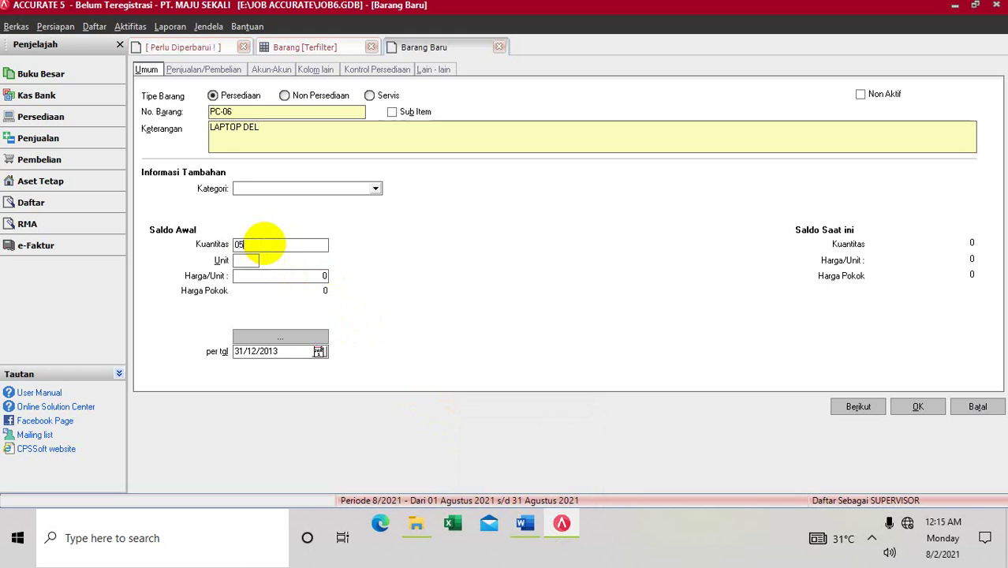
pyautogui.press('Tab')
pyautogui.write('PC')
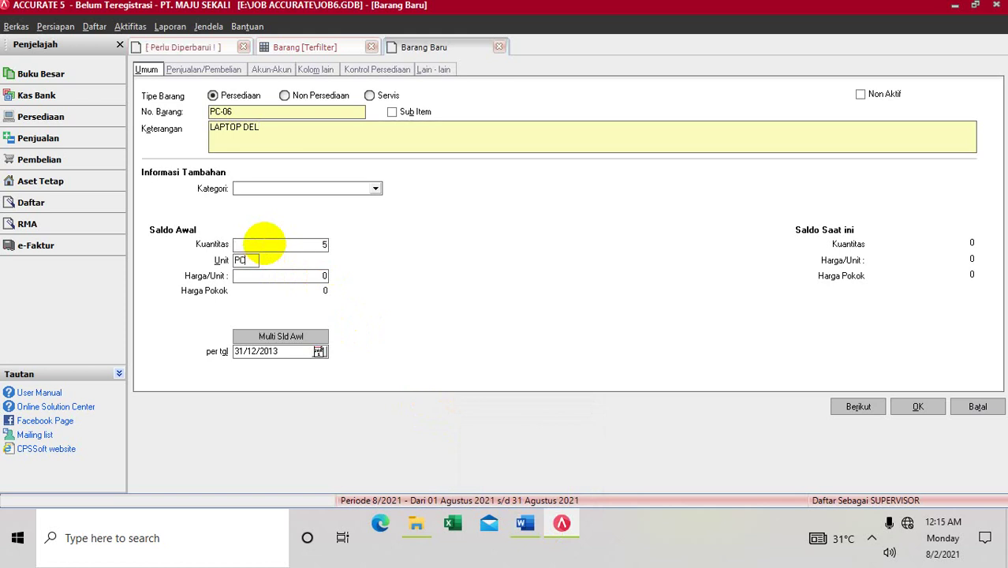
pyautogui.write('S')
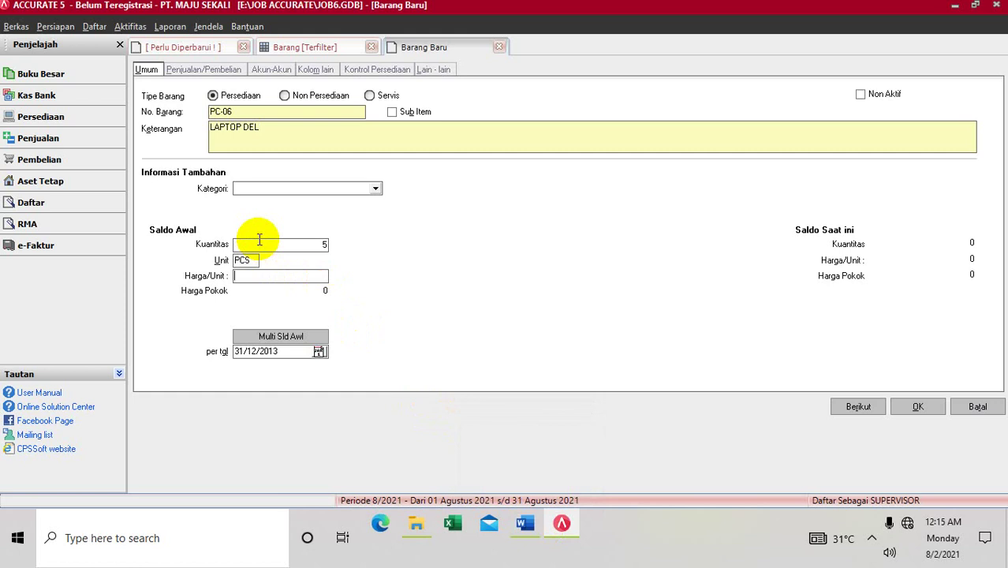
pyautogui.write('4900000')
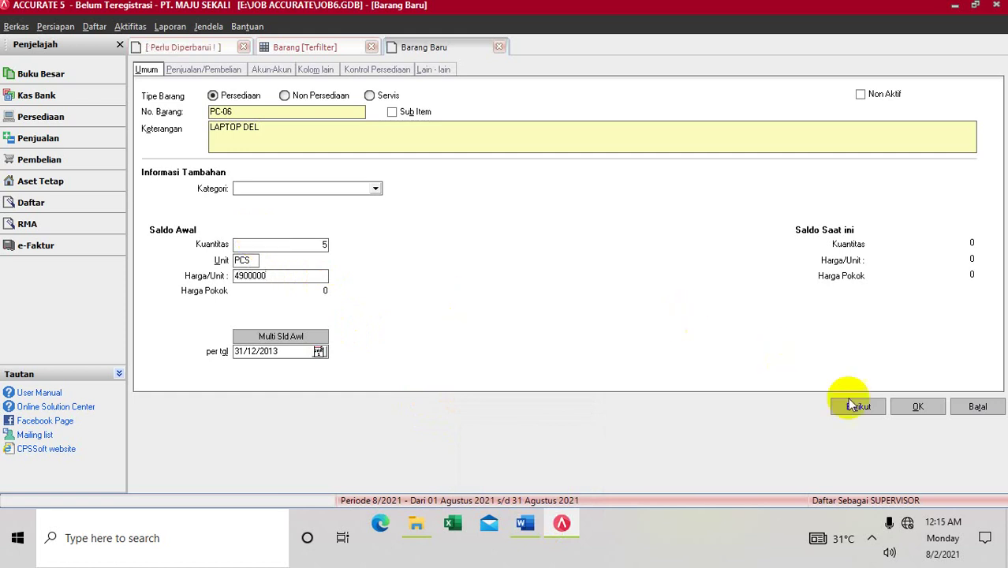
pyautogui.click(895, 406)
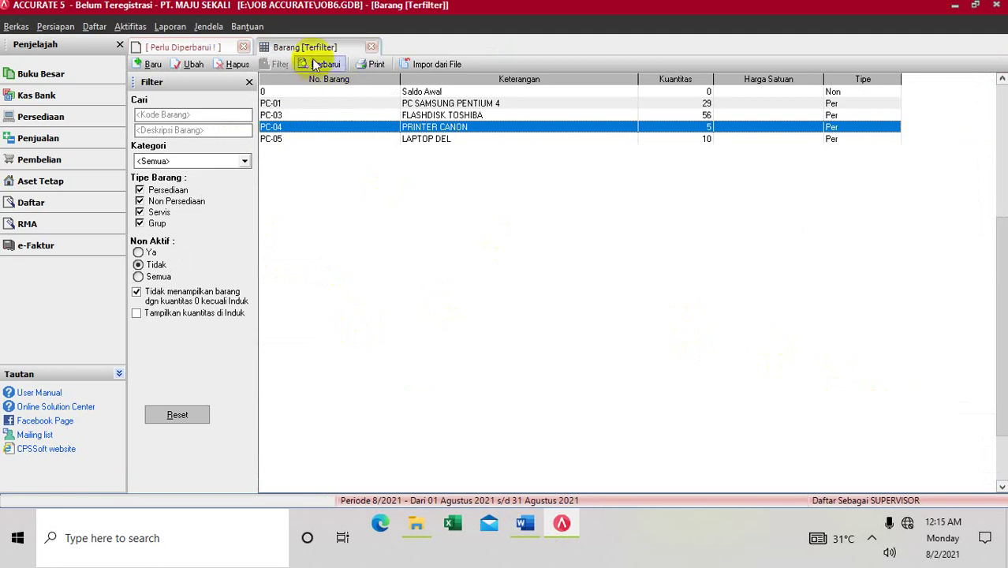
pyautogui.click(314, 64)
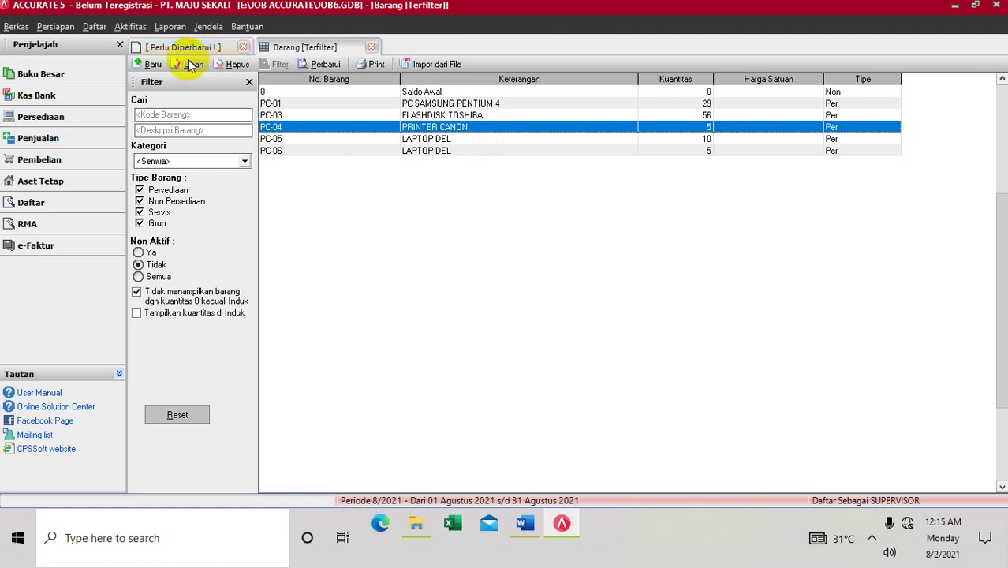
# Step: Start a new item record described as PRINTER CANON
pyautogui.click(149, 65)
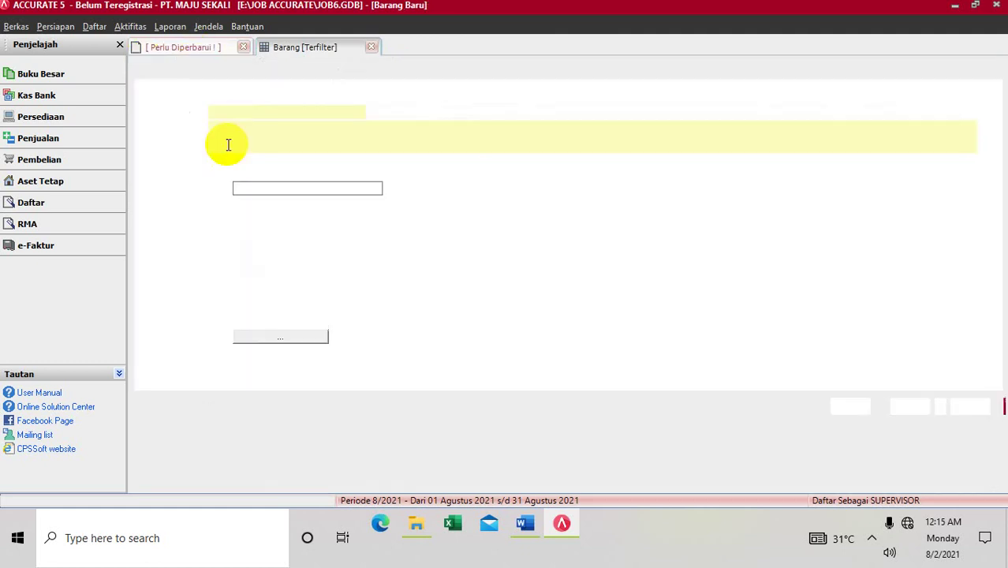
pyautogui.click(525, 523)
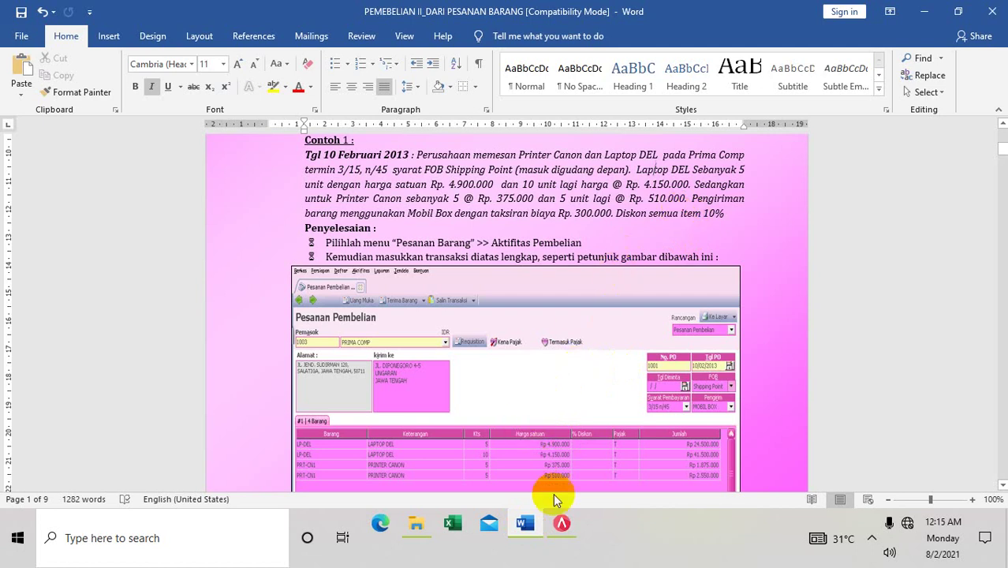
pyautogui.click(560, 523)
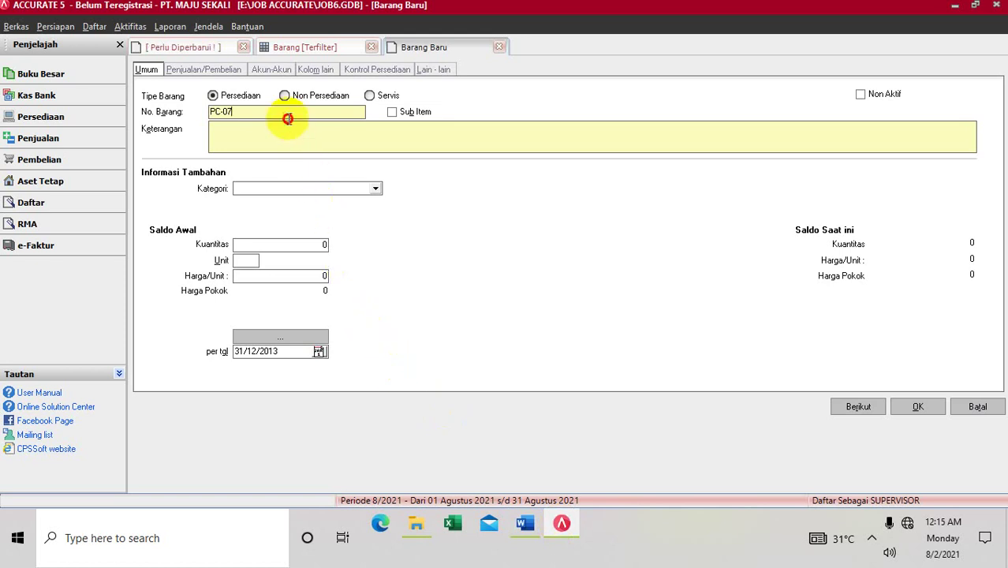
pyautogui.press('Tab')
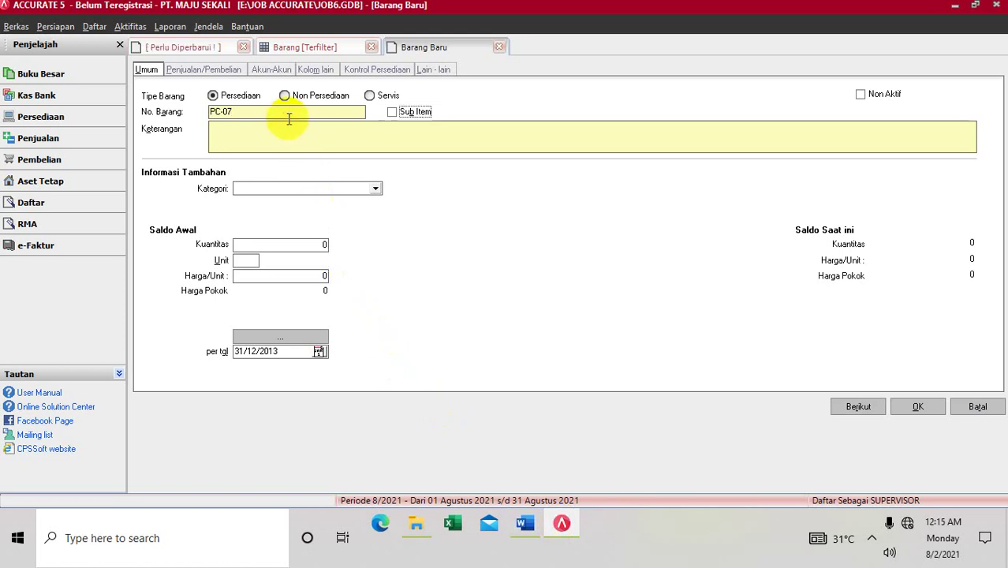
pyautogui.click(286, 130)
pyautogui.write('P')
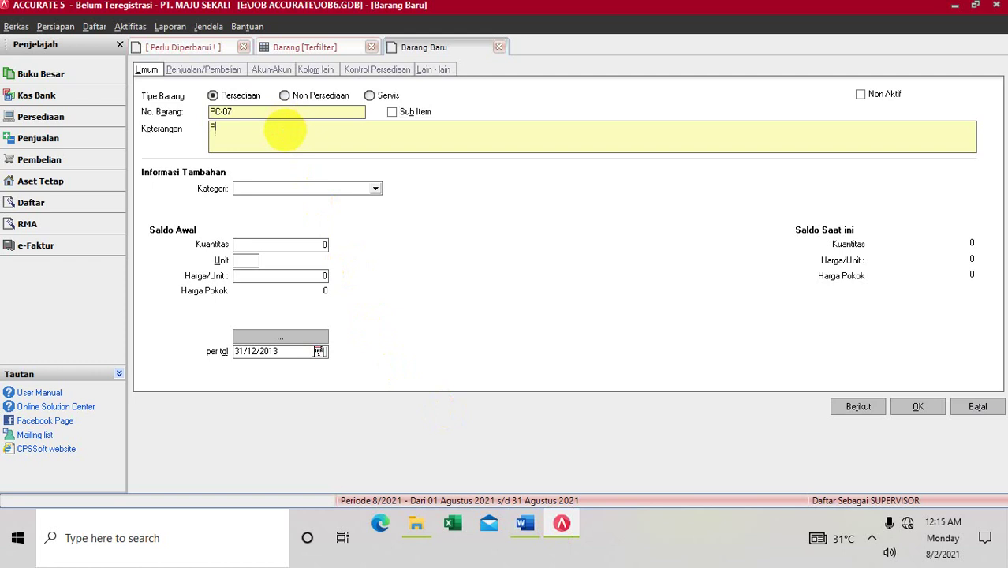
pyautogui.write('RINTER CANON')
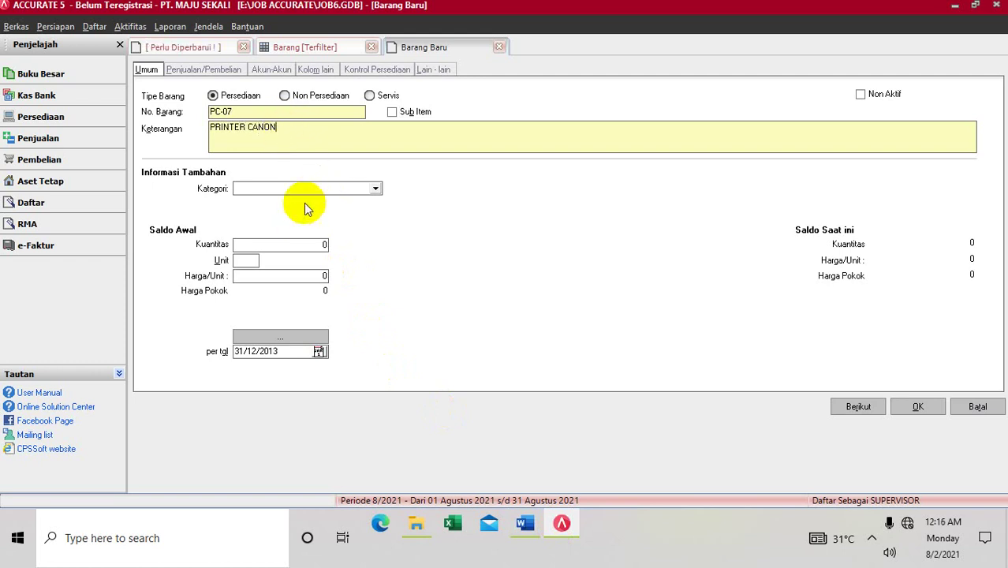
# Step: Give PRINTER CANON an opening balance of 5 PCS at 510,000, save it and refresh the list
pyautogui.click(278, 247)
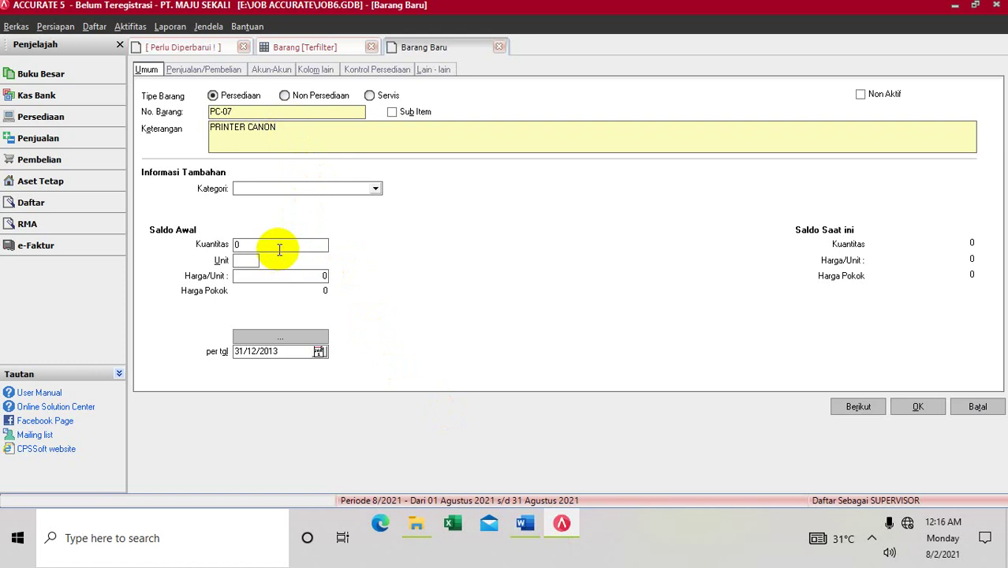
pyautogui.write('5')
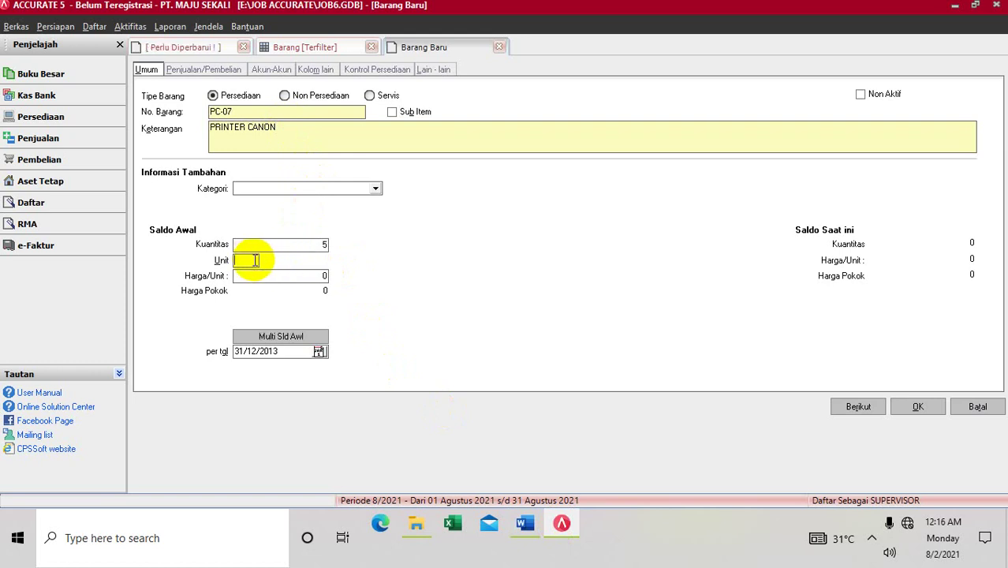
pyautogui.write('PCS')
pyautogui.click(266, 280)
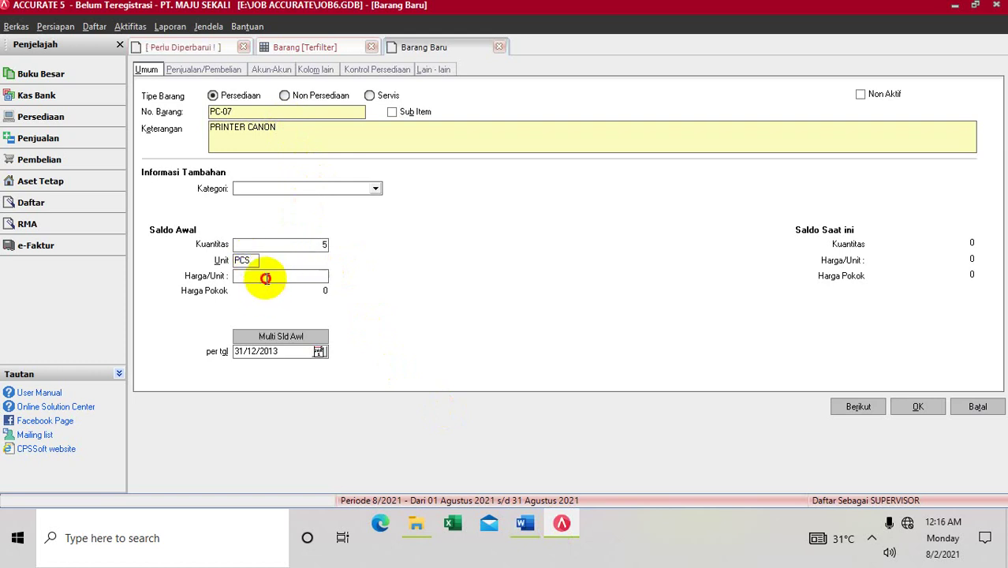
pyautogui.write('510000')
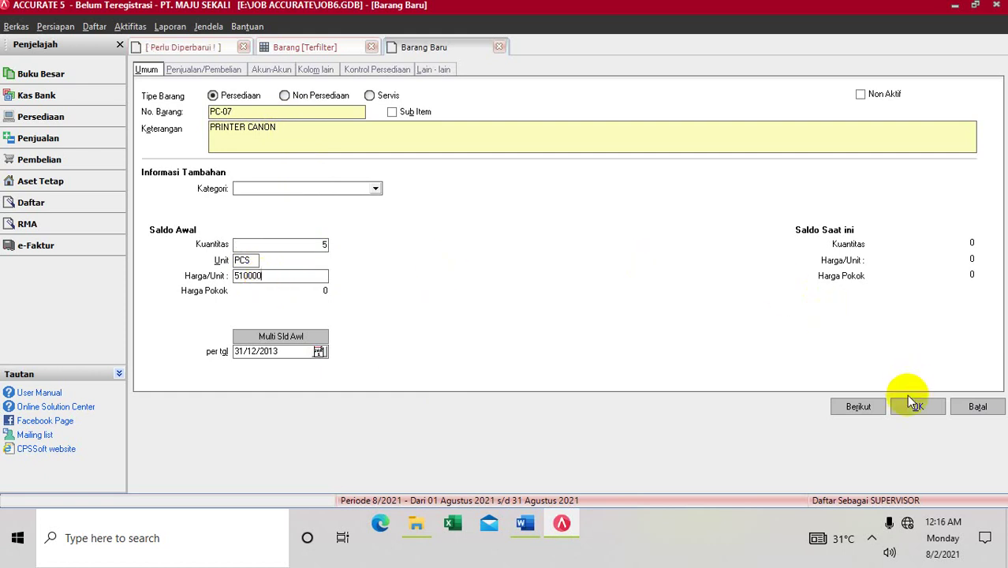
pyautogui.click(907, 403)
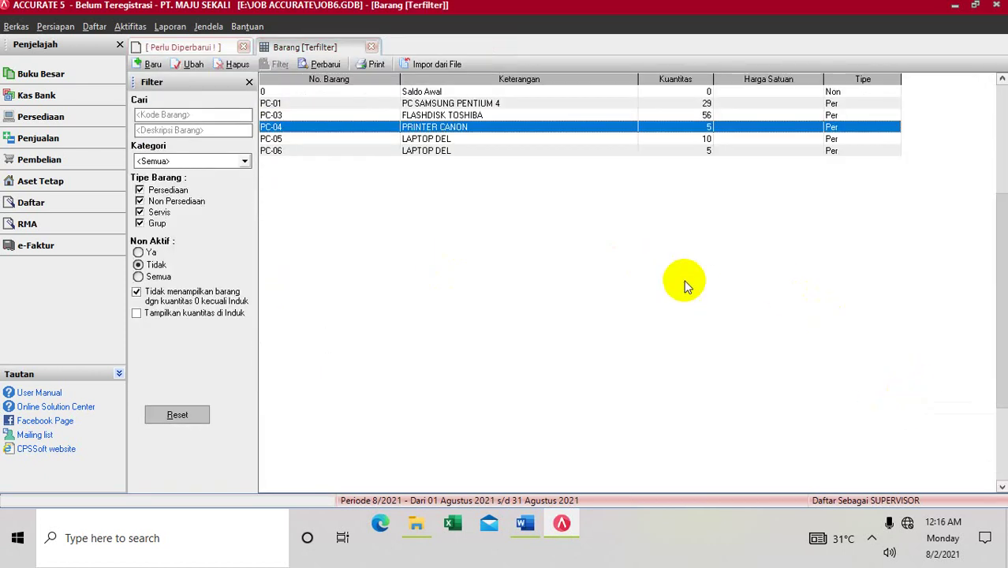
pyautogui.click(325, 63)
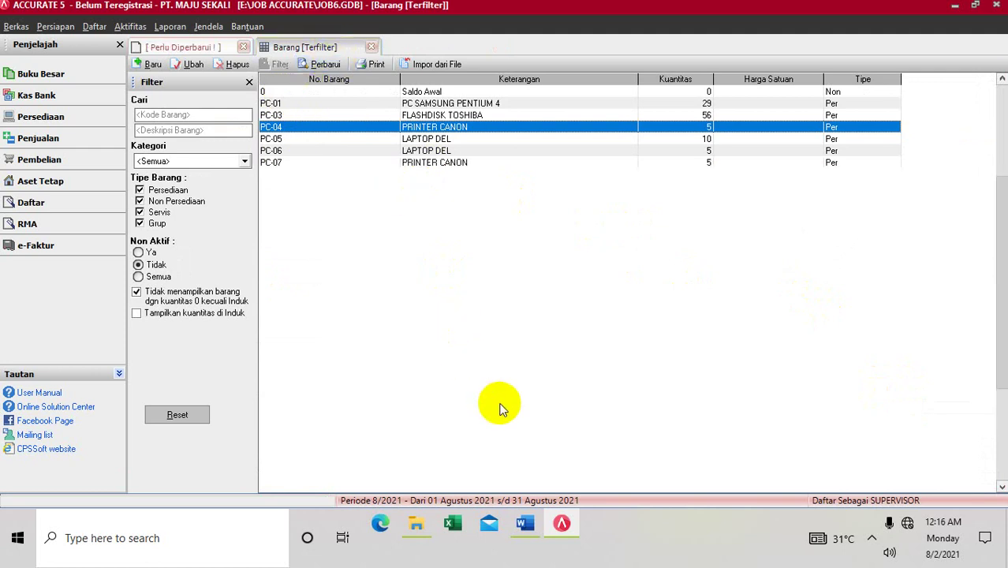
# Step: After reviewing the Word purchase example, open a new Pesanan Pembelian from Aktifitas > Pembelian
pyautogui.click(526, 523)
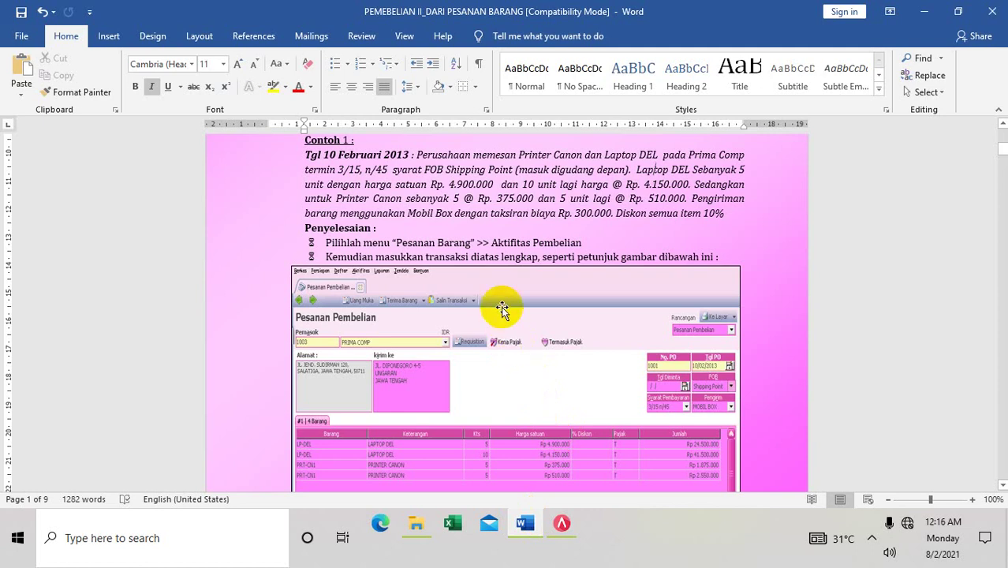
pyautogui.click(523, 458)
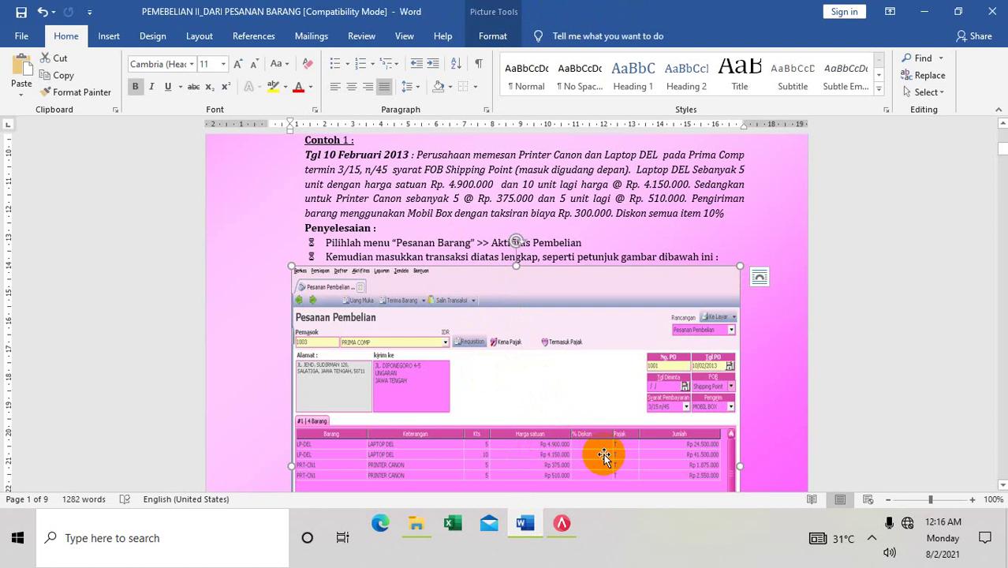
pyautogui.click(560, 526)
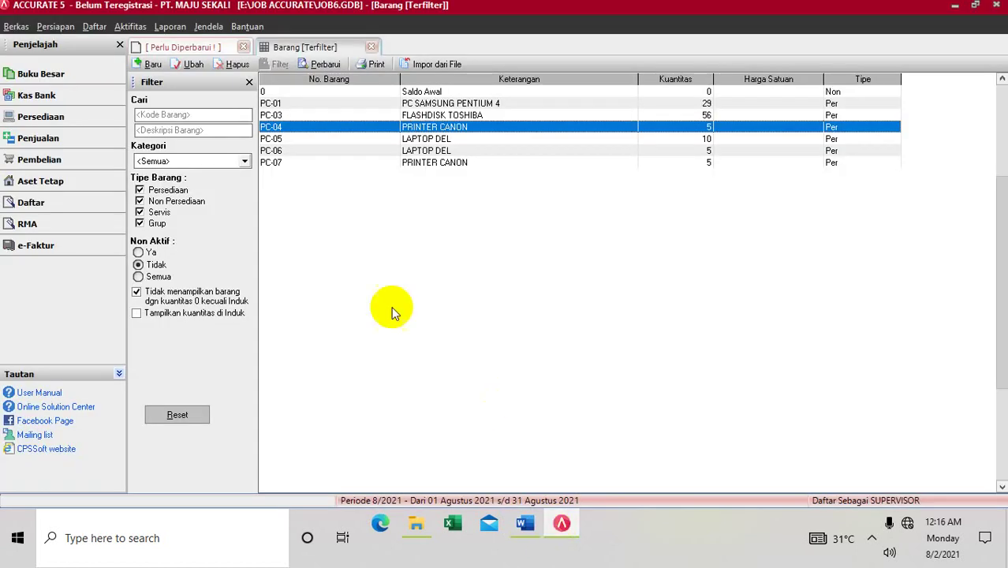
pyautogui.click(128, 28)
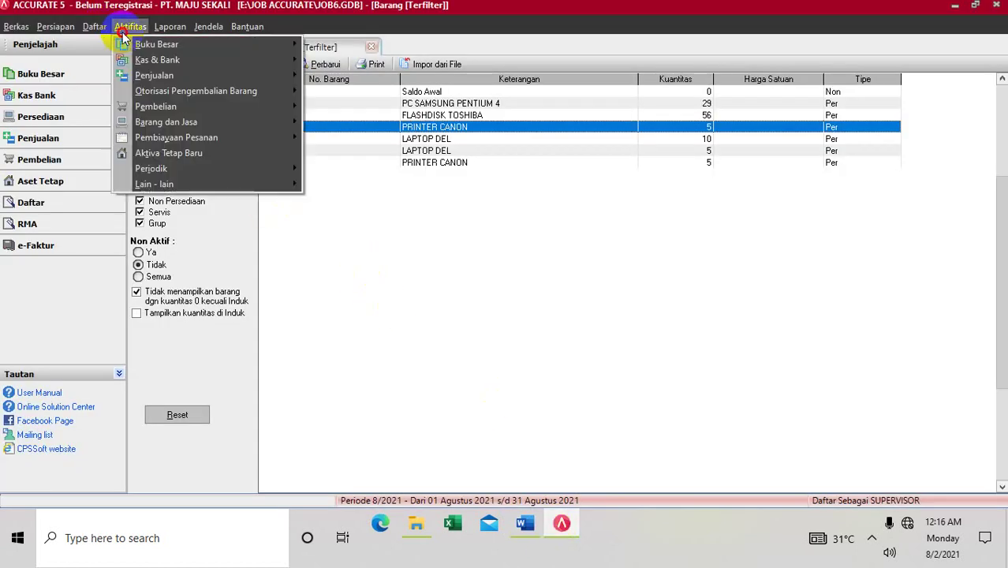
pyautogui.moveTo(143, 108)
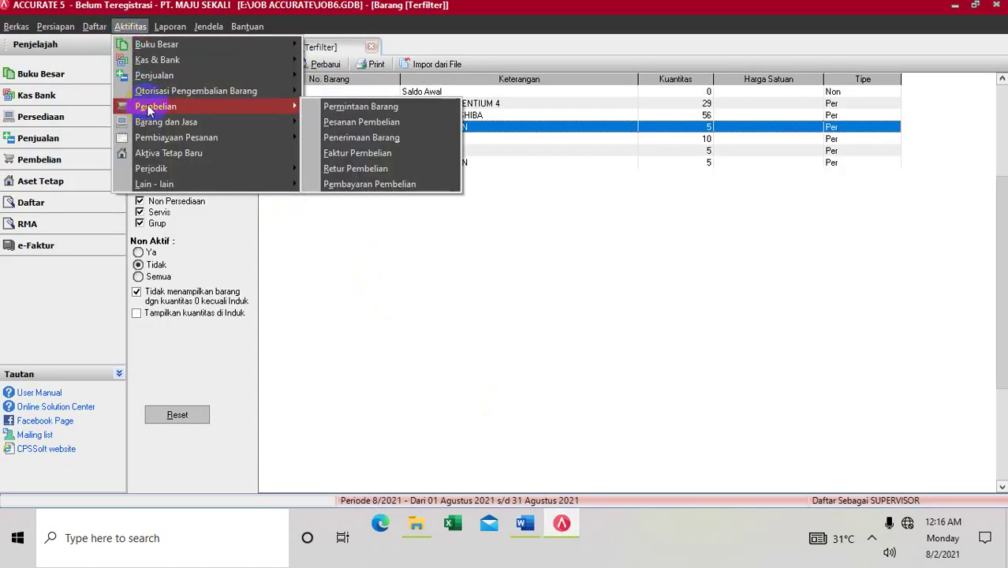
pyautogui.click(339, 123)
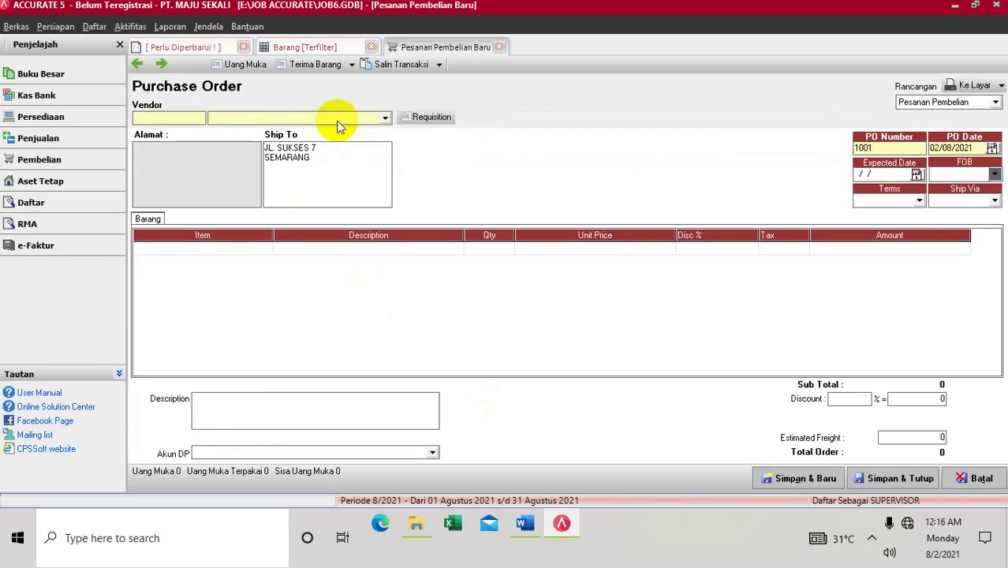
# Step: Open the supplier list and begin a new supplier record
pyautogui.click(94, 26)
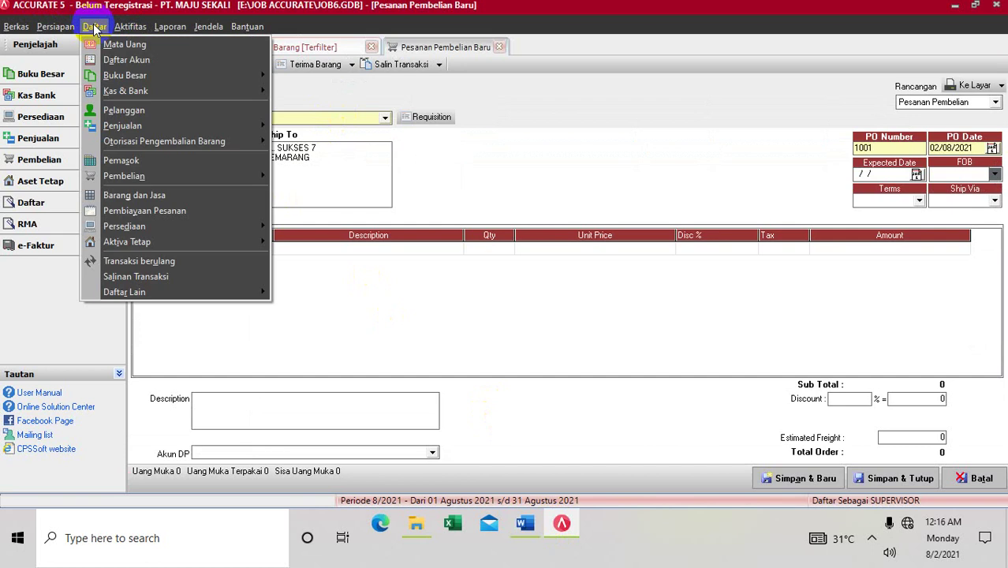
pyautogui.click(121, 161)
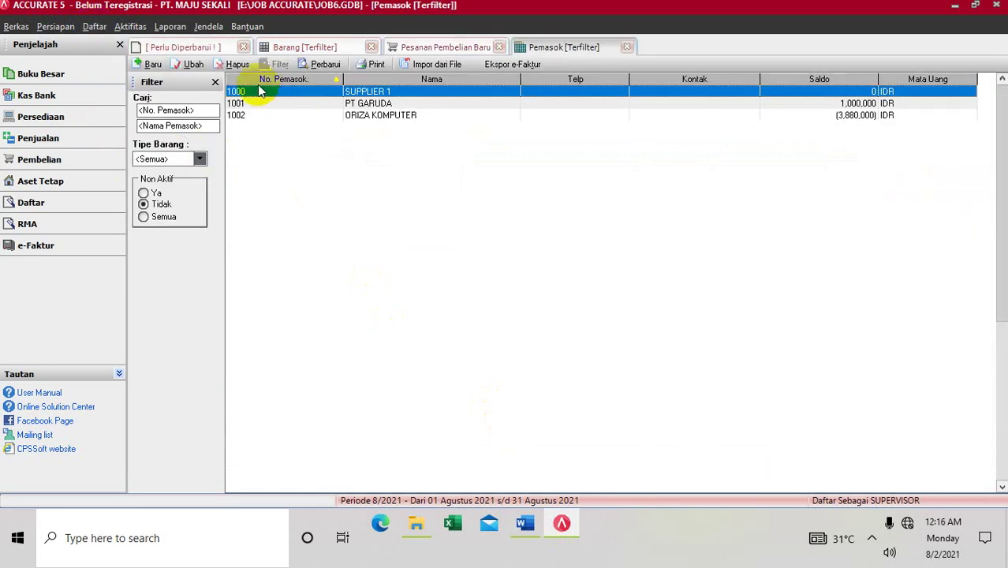
pyautogui.click(146, 64)
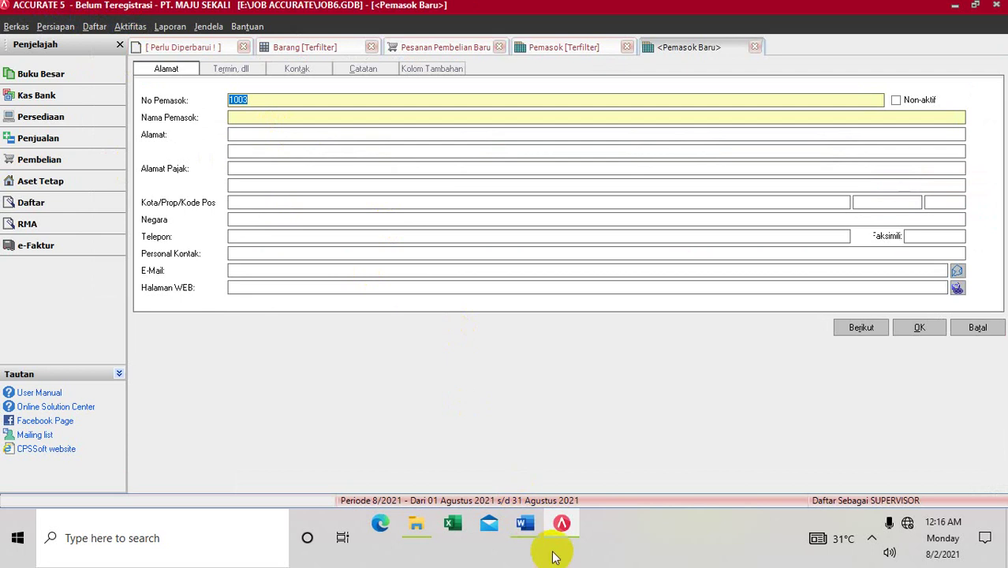
pyautogui.click(530, 539)
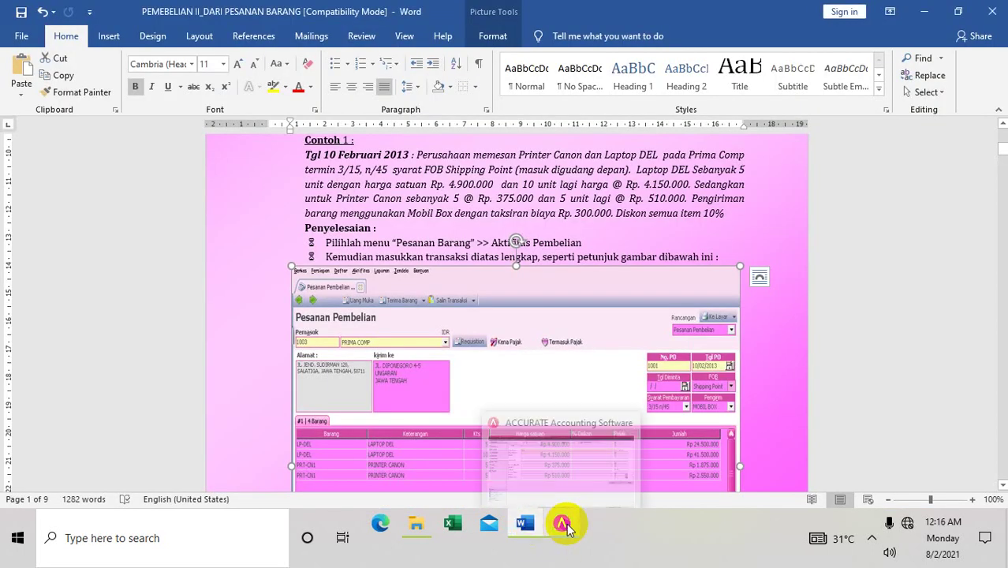
pyautogui.click(563, 526)
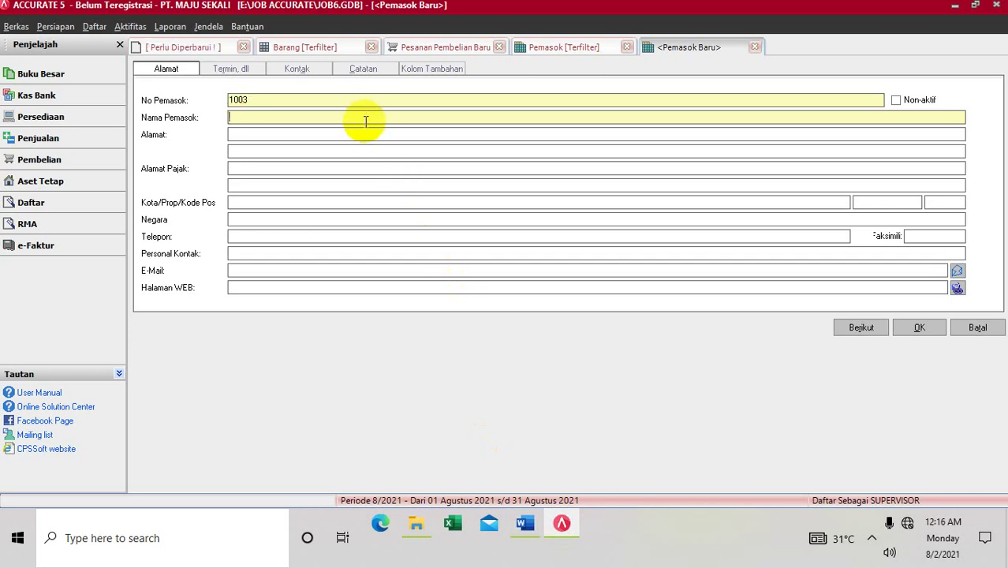
pyautogui.write('PRIMA COMP')
pyautogui.press('Tab')
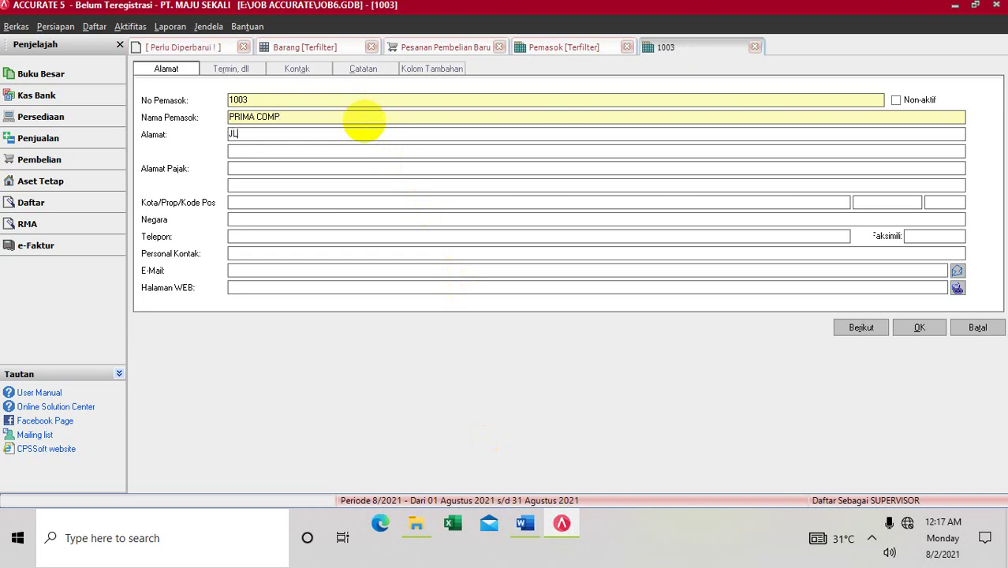
pyautogui.press('Return')
pyautogui.write('SEMAR')
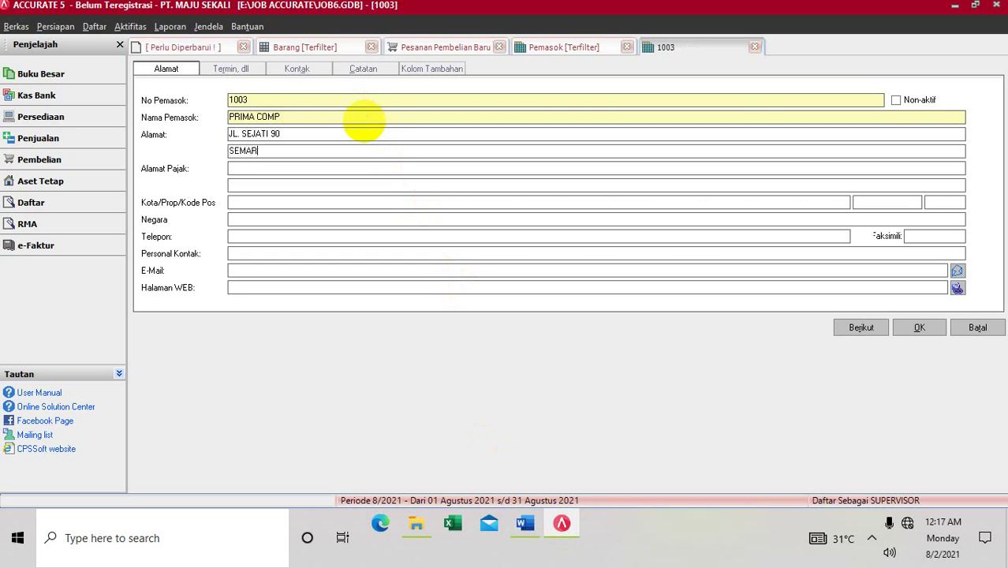
pyautogui.write('ANG')
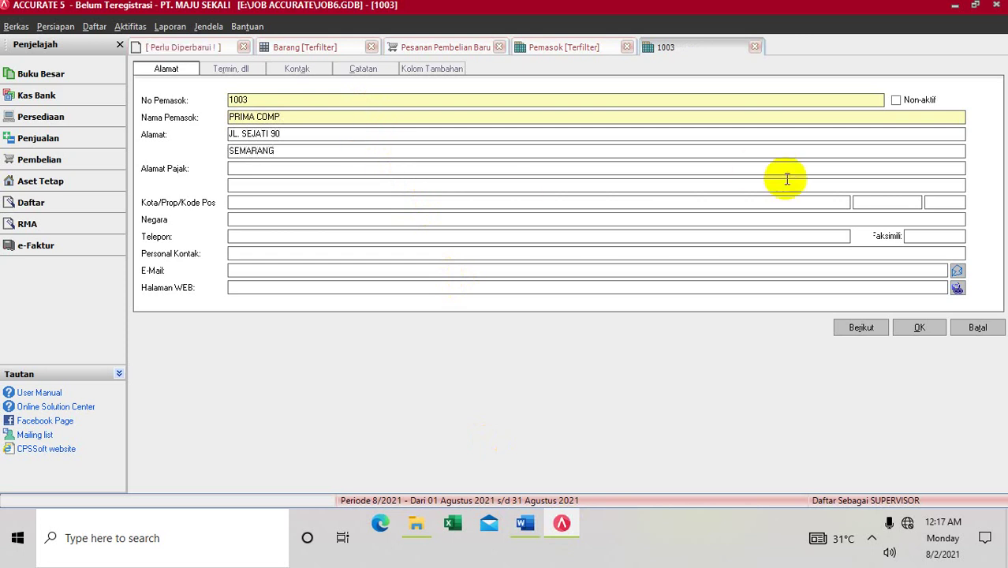
pyautogui.click(906, 328)
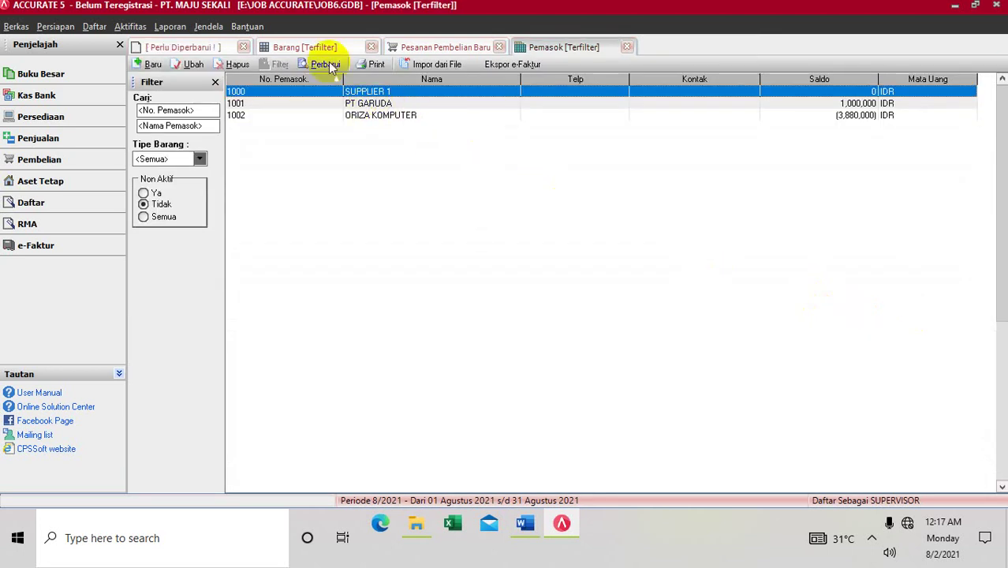
pyautogui.click(326, 64)
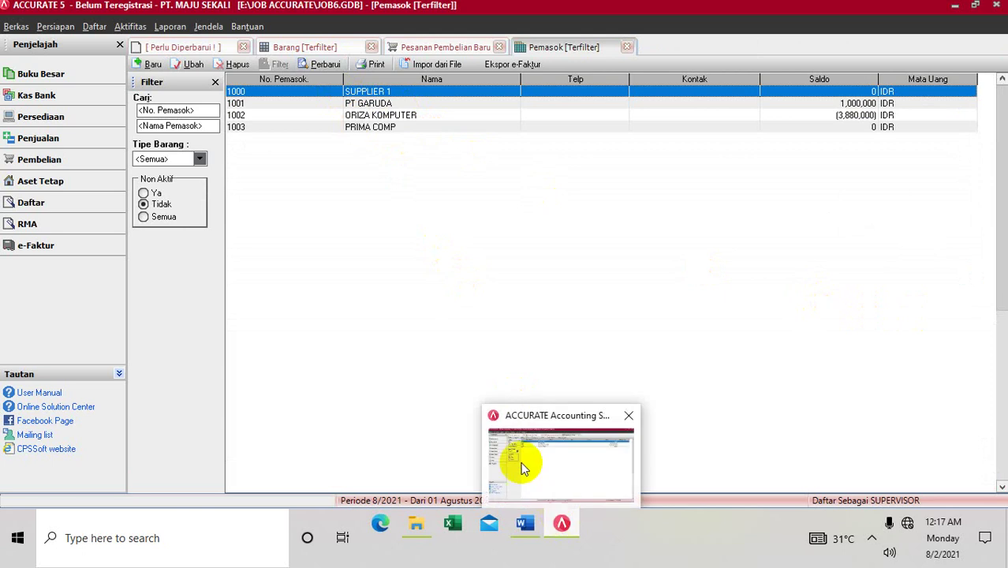
pyautogui.click(459, 49)
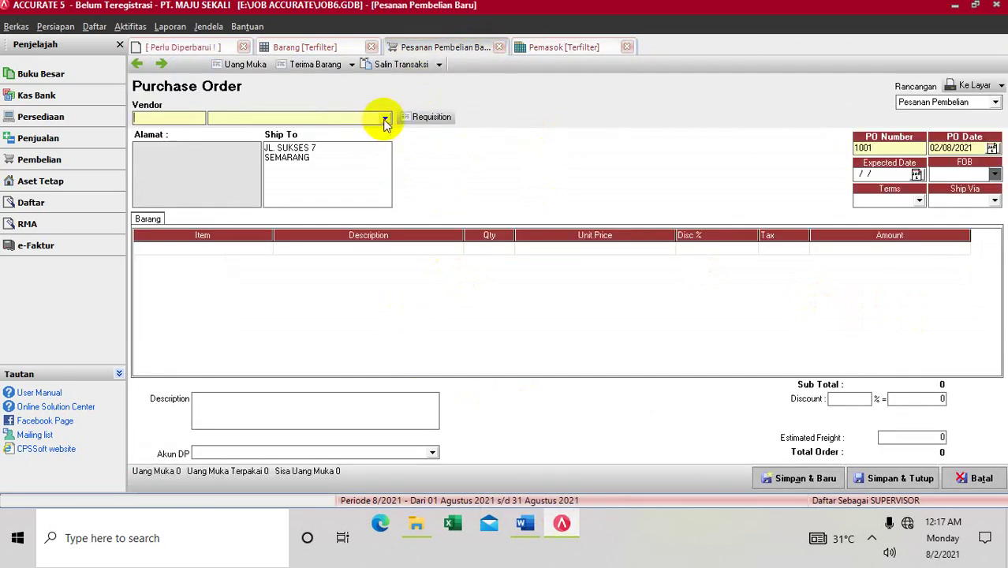
# Step: Choose vendor PRIMA COMP and set the PO date and expected date to 02/10/2013
pyautogui.click(386, 120)
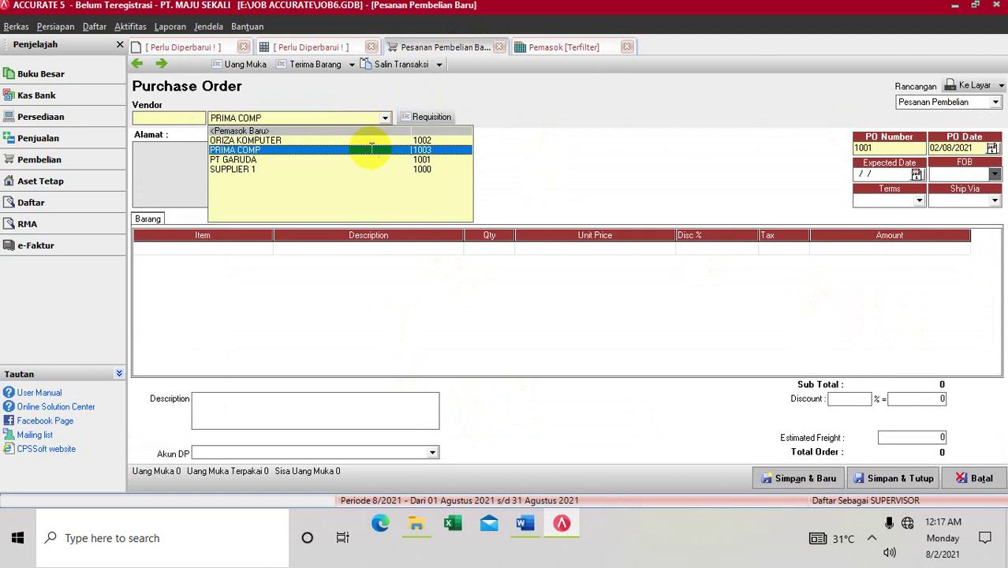
pyautogui.click(367, 150)
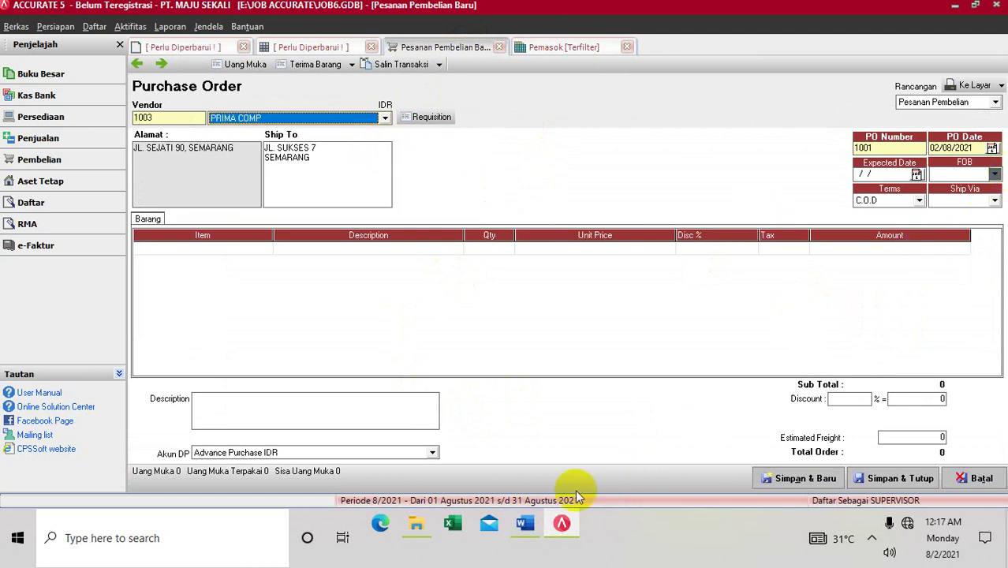
pyautogui.click(525, 524)
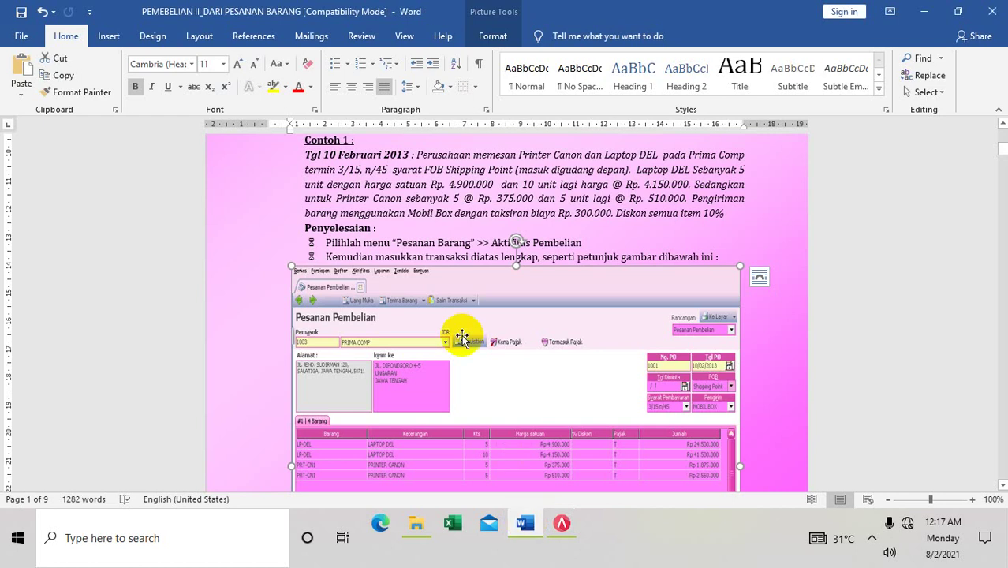
pyautogui.click(561, 524)
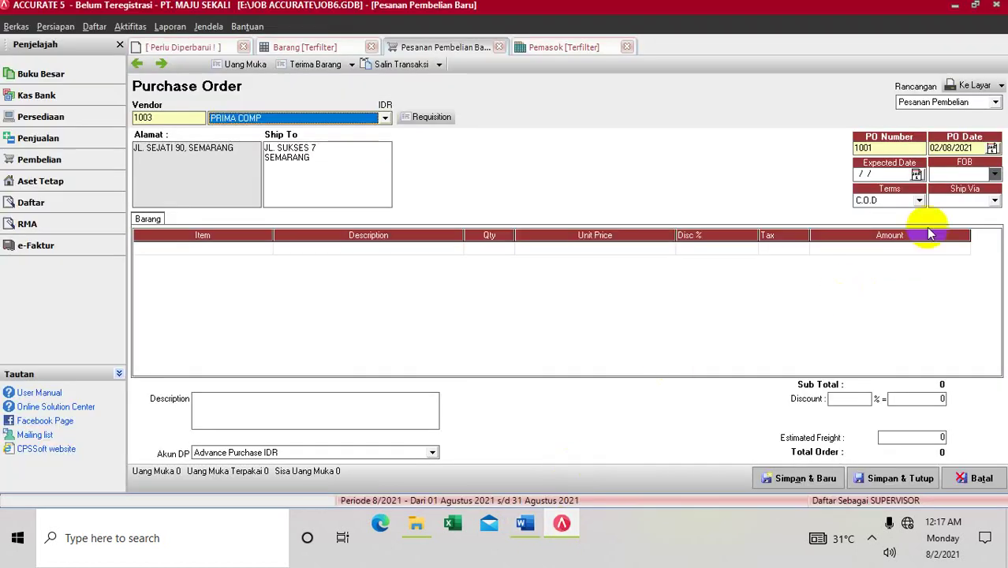
pyautogui.click(976, 147)
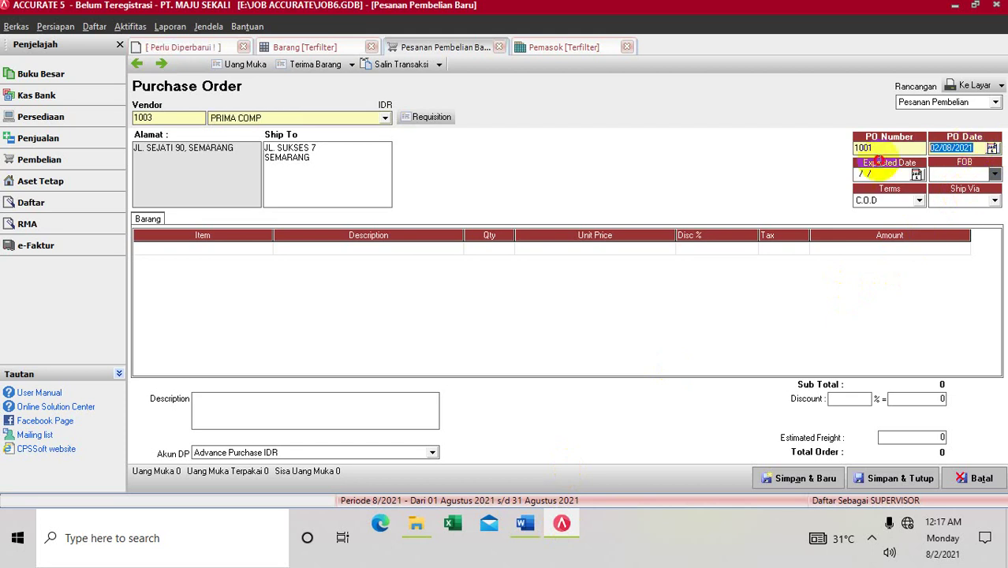
pyautogui.write('02/')
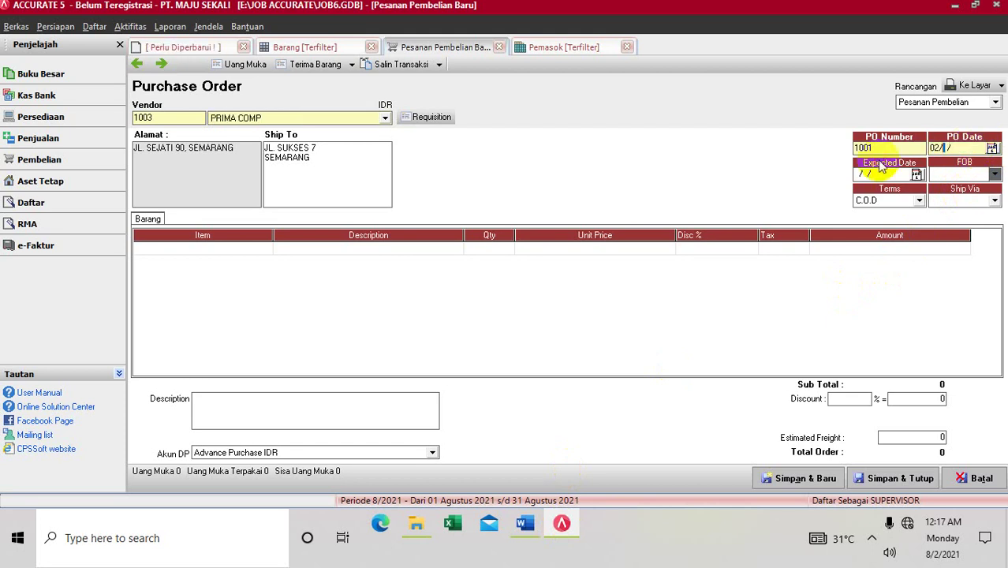
pyautogui.write('10/2013')
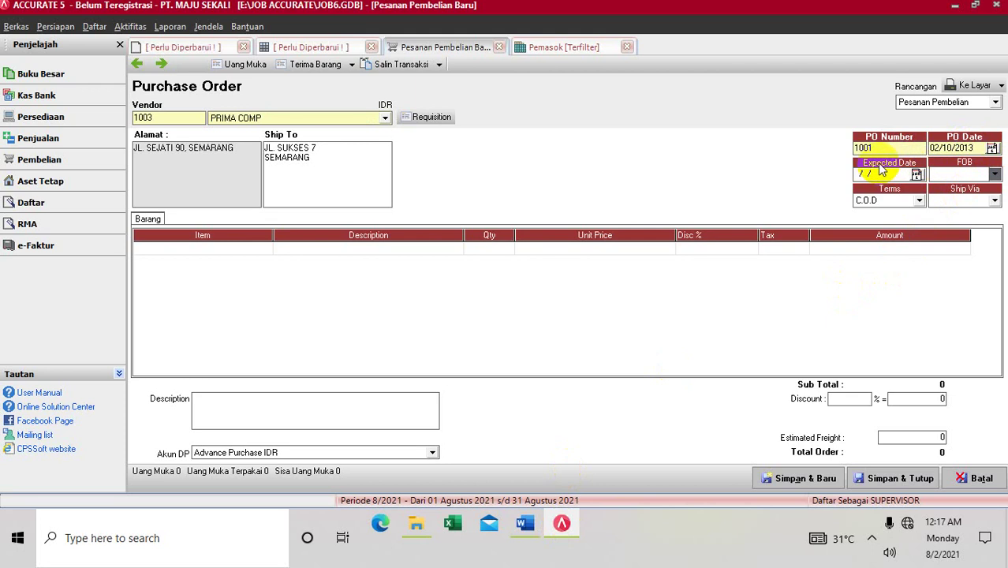
pyautogui.click(882, 170)
pyautogui.write('02/10/2013')
# Step: Set FOB to Shipping Point, terms to 3/15 n/60 and Ship Via to PICK UP
pyautogui.click(996, 174)
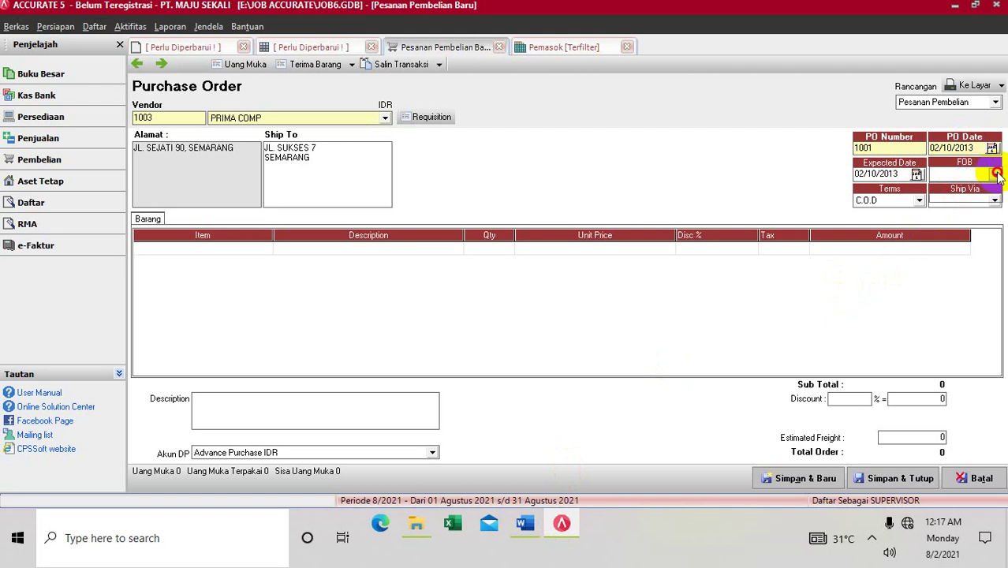
pyautogui.click(982, 184)
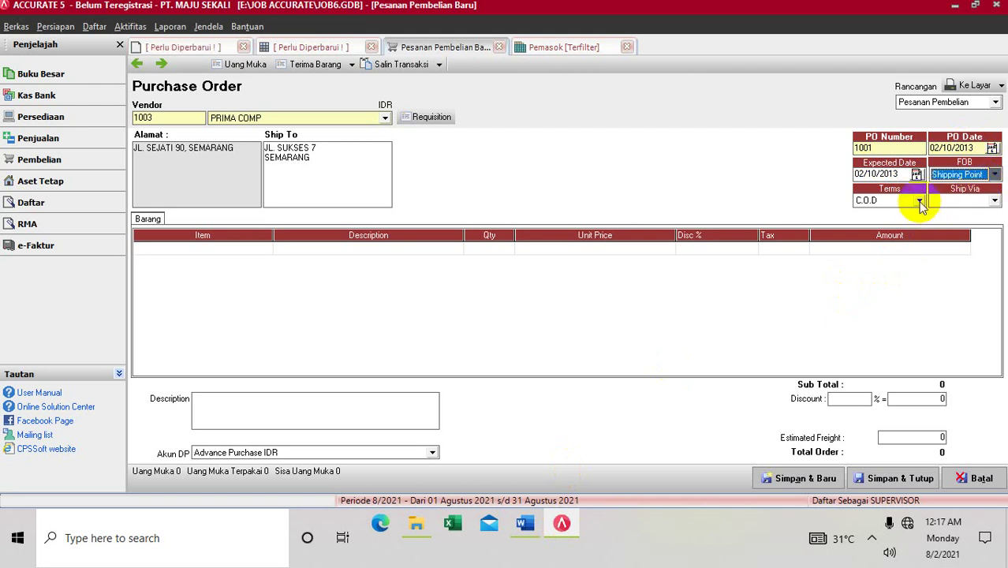
pyautogui.click(920, 200)
pyautogui.click(891, 236)
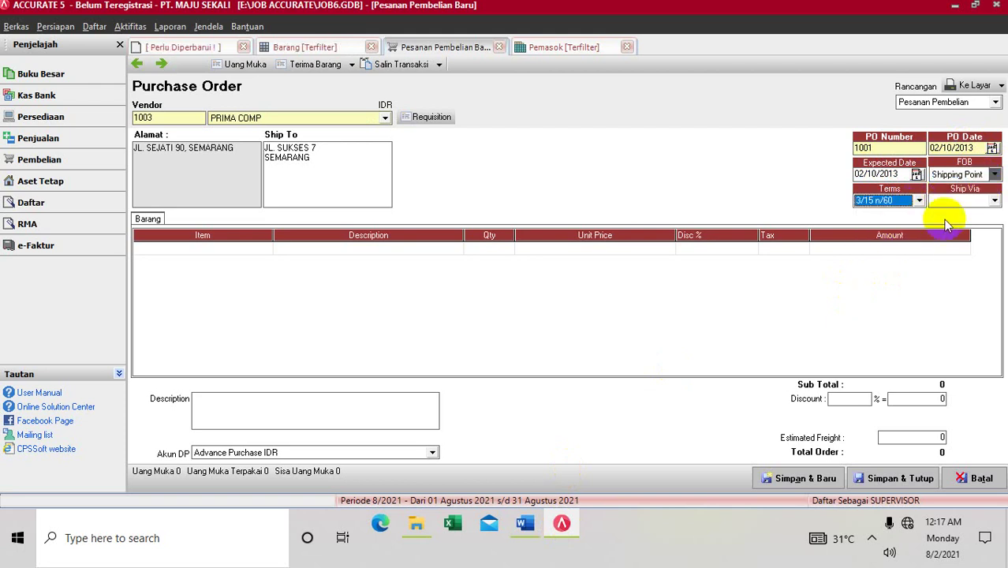
pyautogui.click(994, 201)
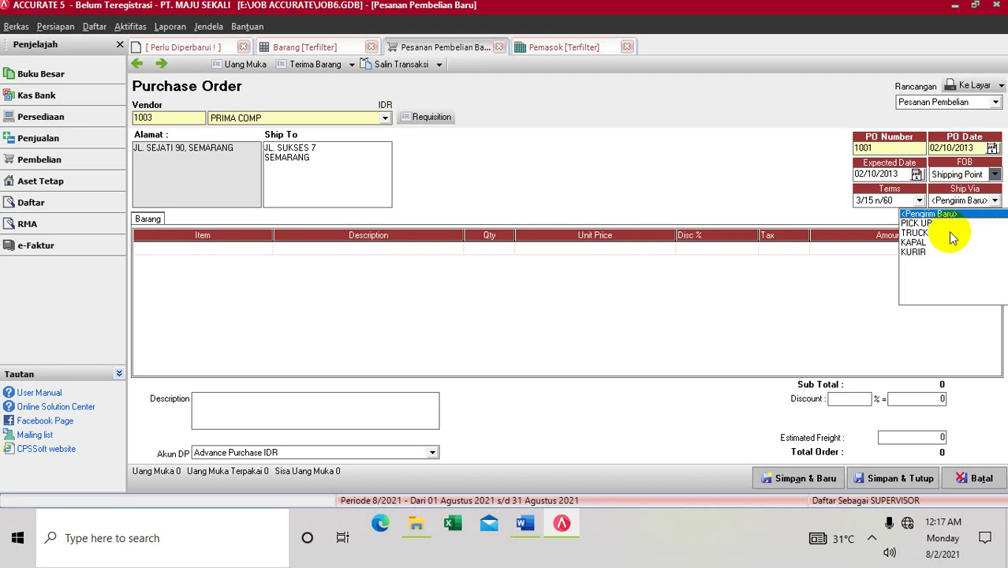
pyautogui.click(950, 224)
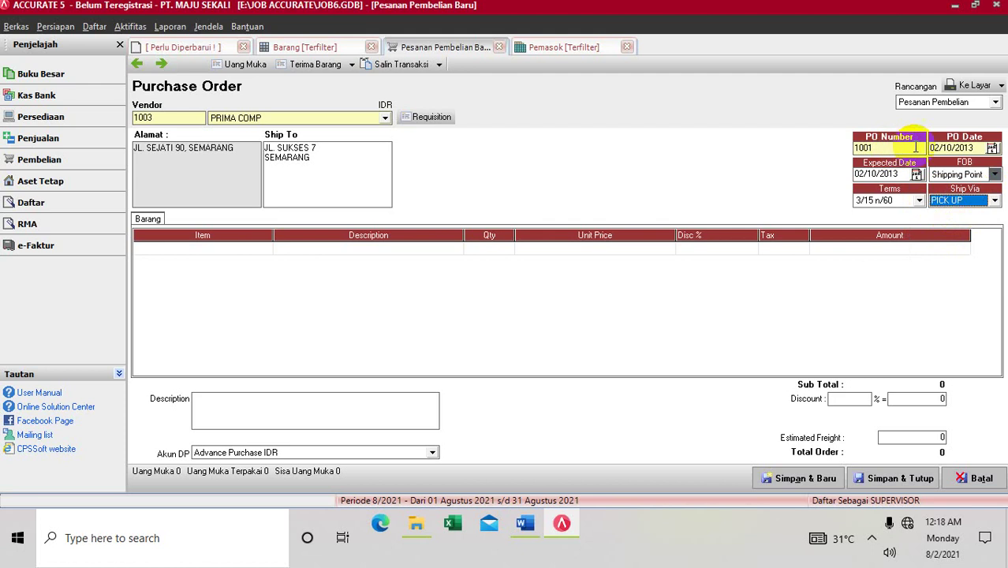
pyautogui.click(931, 150)
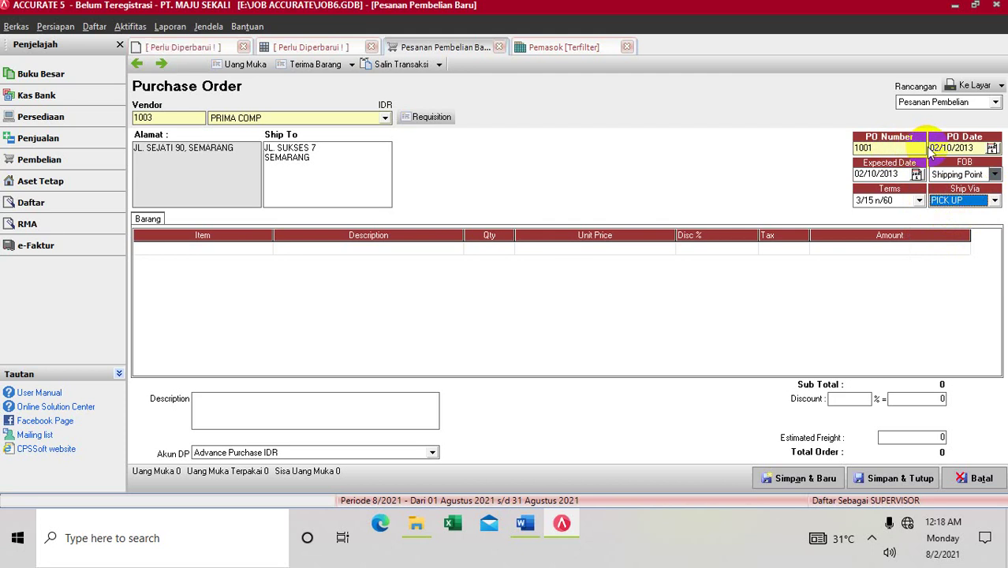
pyautogui.click(943, 148)
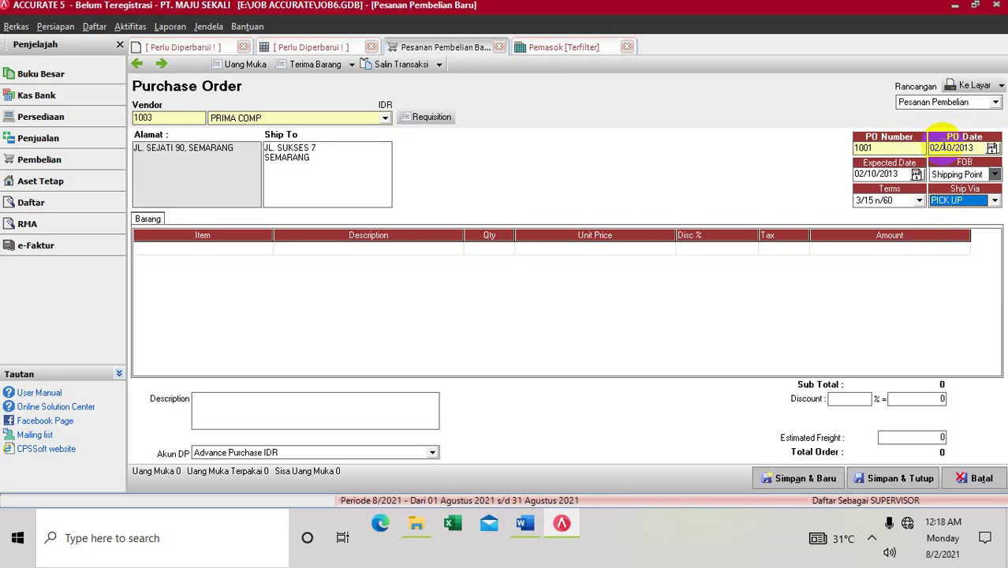
# Step: Import the items from requisition 1000 into the purchase order
pyautogui.click(431, 118)
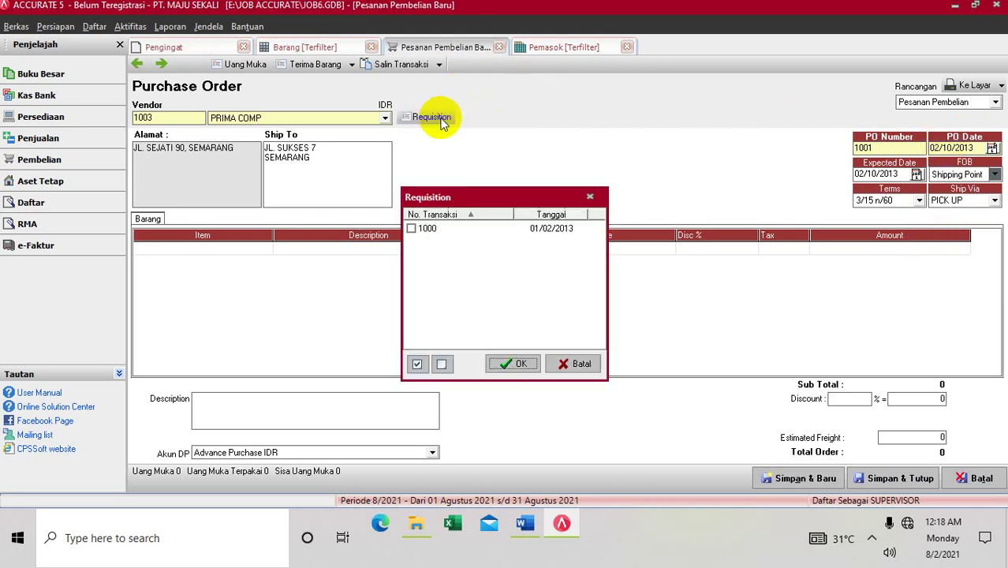
pyautogui.click(410, 229)
pyautogui.click(495, 364)
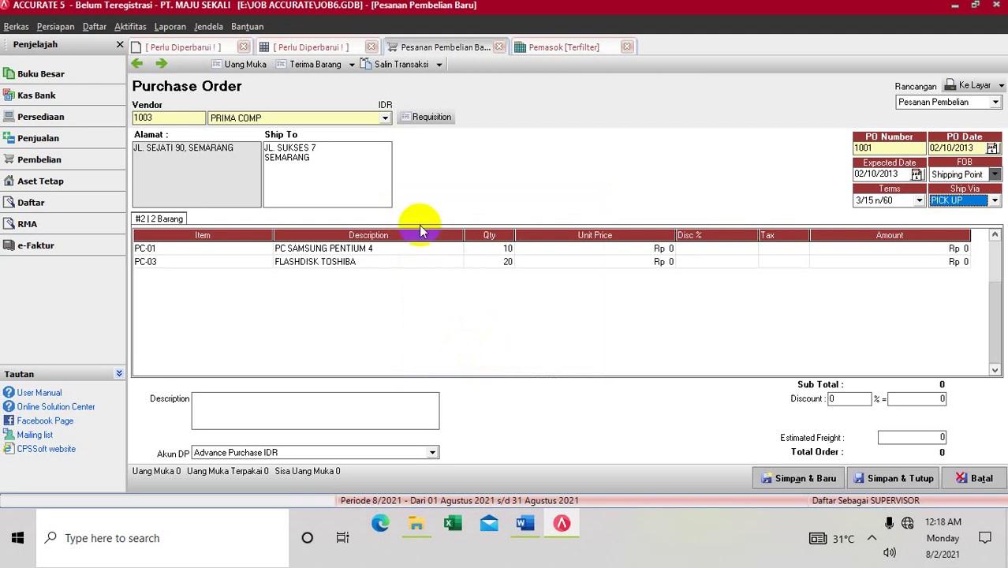
# Step: Change the first line to PC-04 PRINTER CANON, quantity 5 at Rp 575,000
pyautogui.click(258, 251)
pyautogui.click(265, 251)
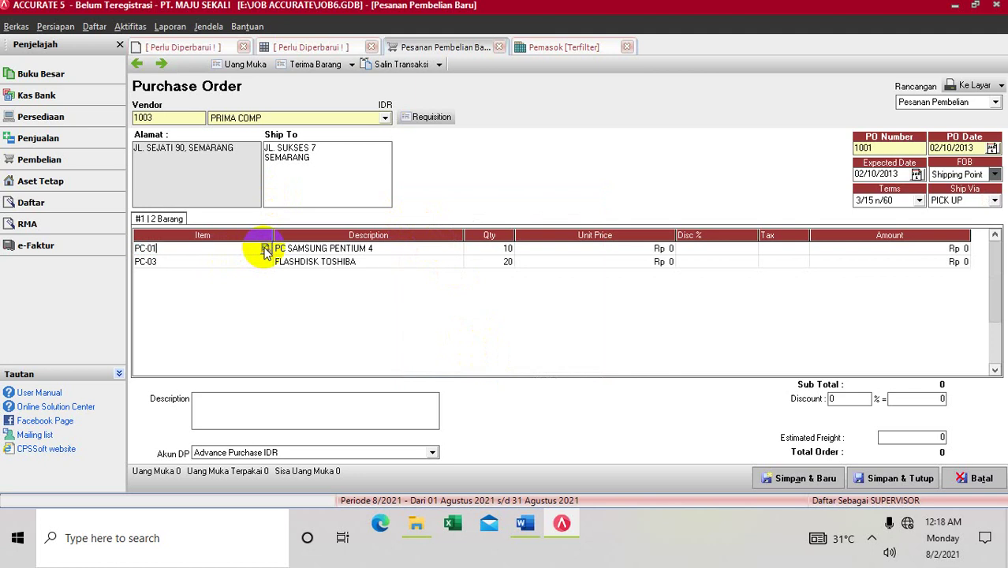
pyautogui.click(265, 250)
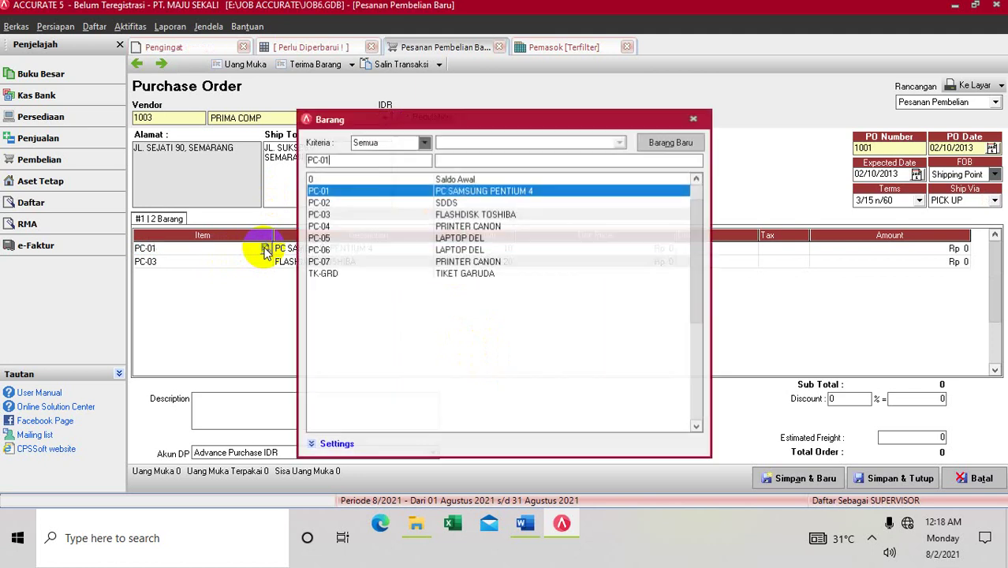
pyautogui.doubleClick(469, 227)
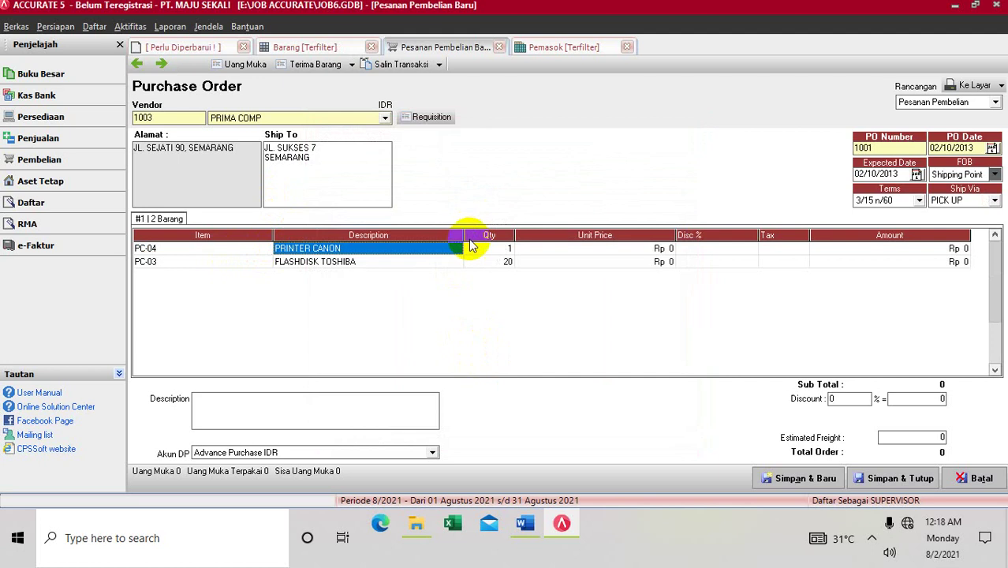
pyautogui.click(471, 250)
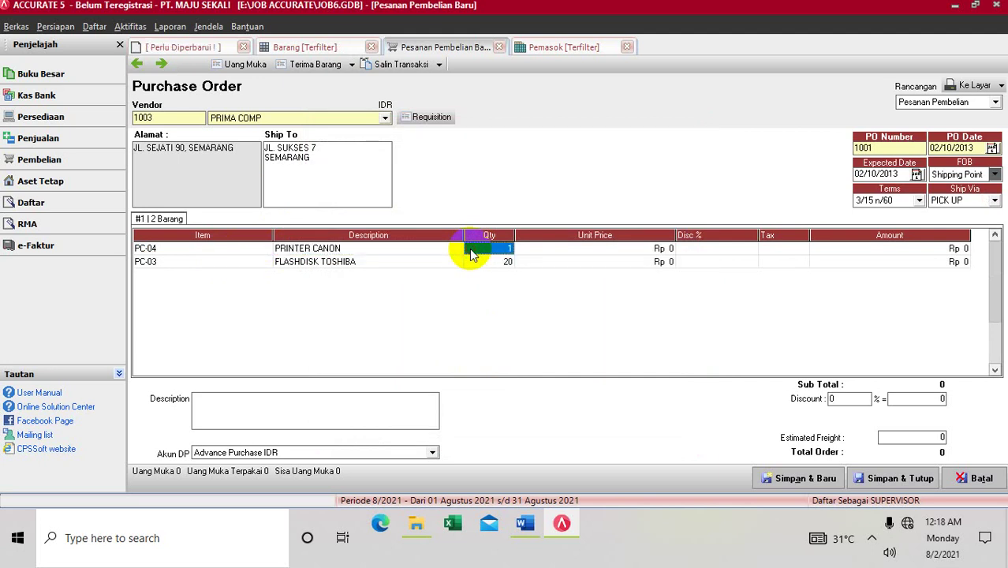
pyautogui.write('5')
pyautogui.press('Tab')
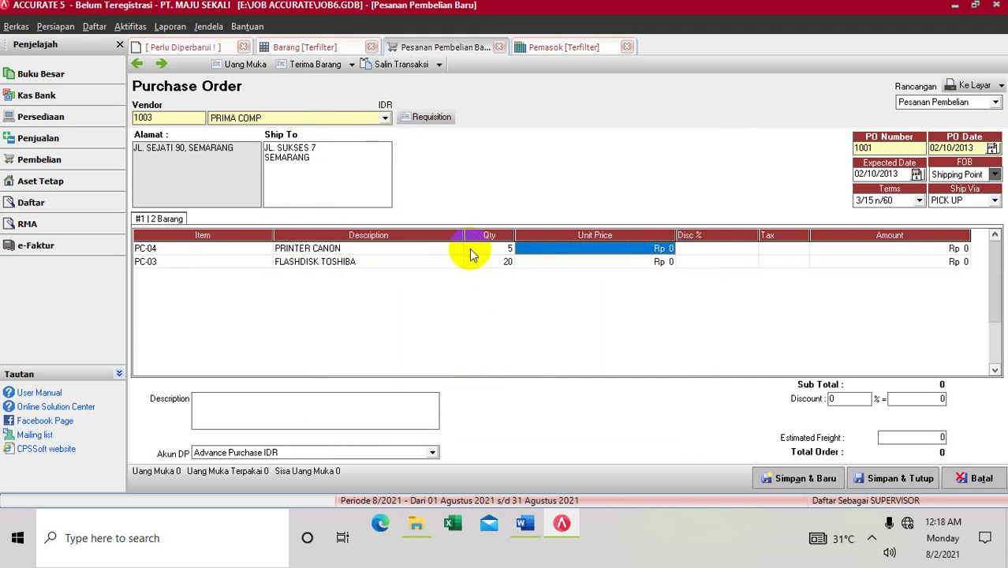
pyautogui.write('57')
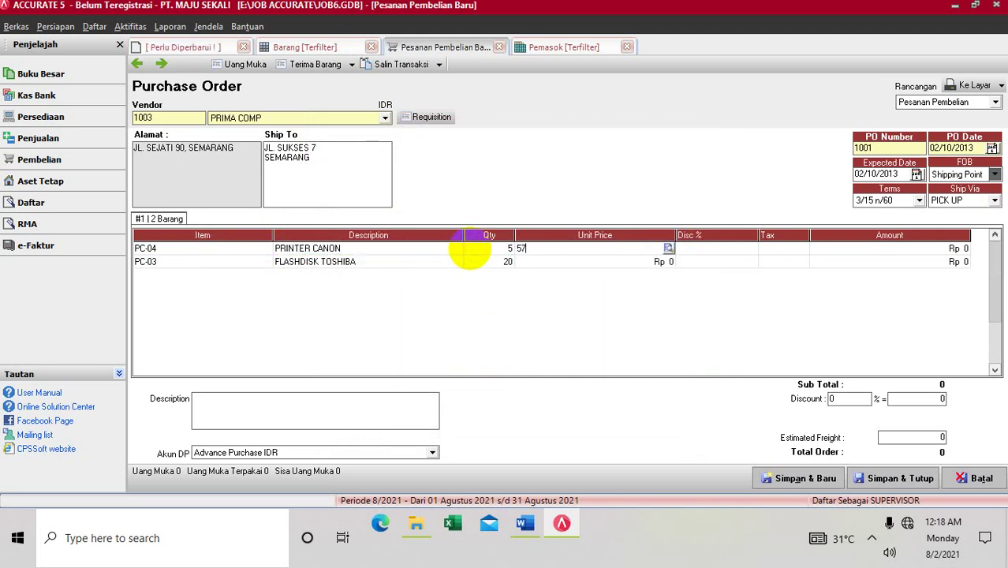
pyautogui.write('5000')
pyautogui.press('Tab')
pyautogui.press('Tab')
pyautogui.press('Tab')
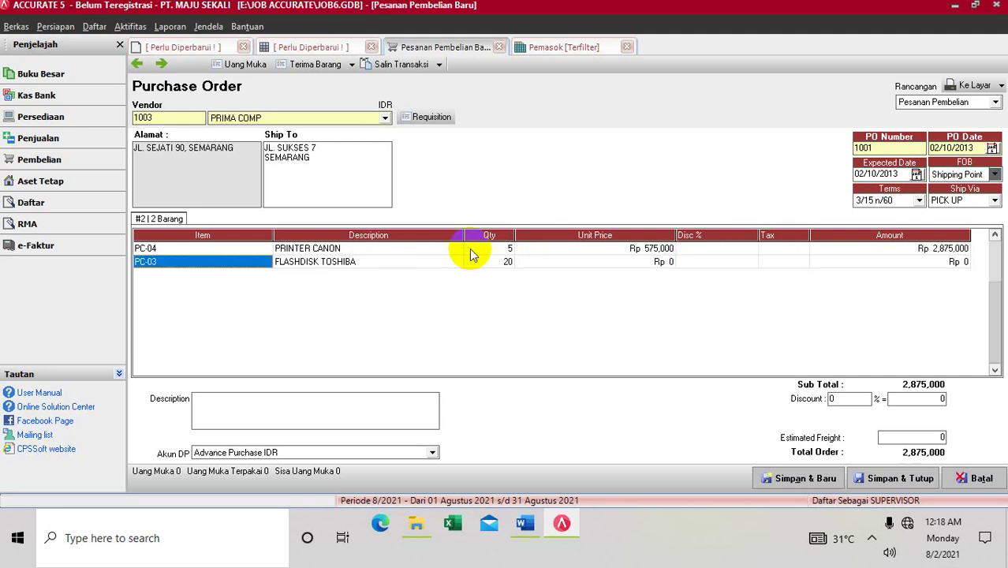
# Step: Replace the second line's item with PC-07 PRINTER CANON, quantity 5
pyautogui.click(267, 264)
pyautogui.click(266, 261)
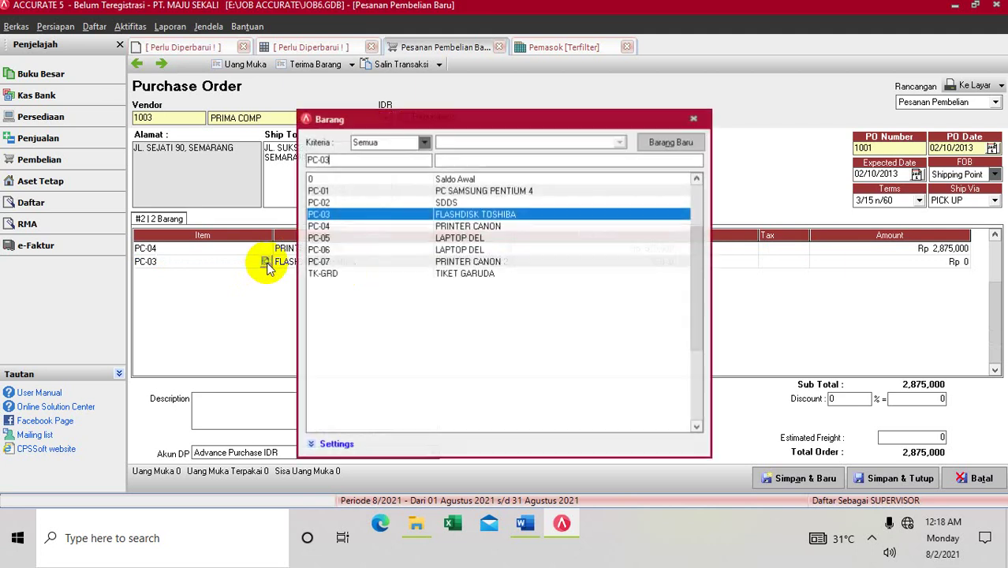
pyautogui.doubleClick(359, 262)
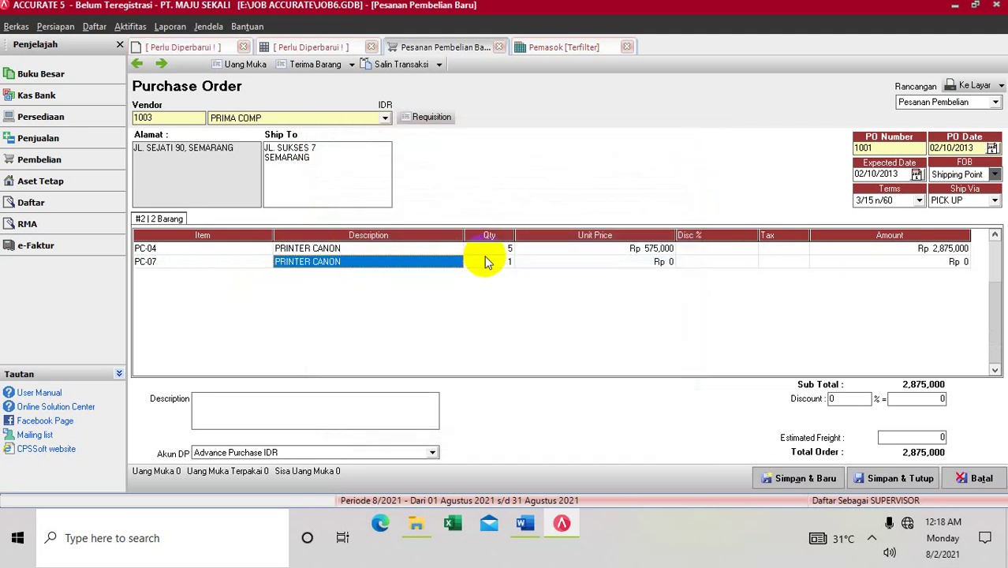
pyautogui.click(485, 262)
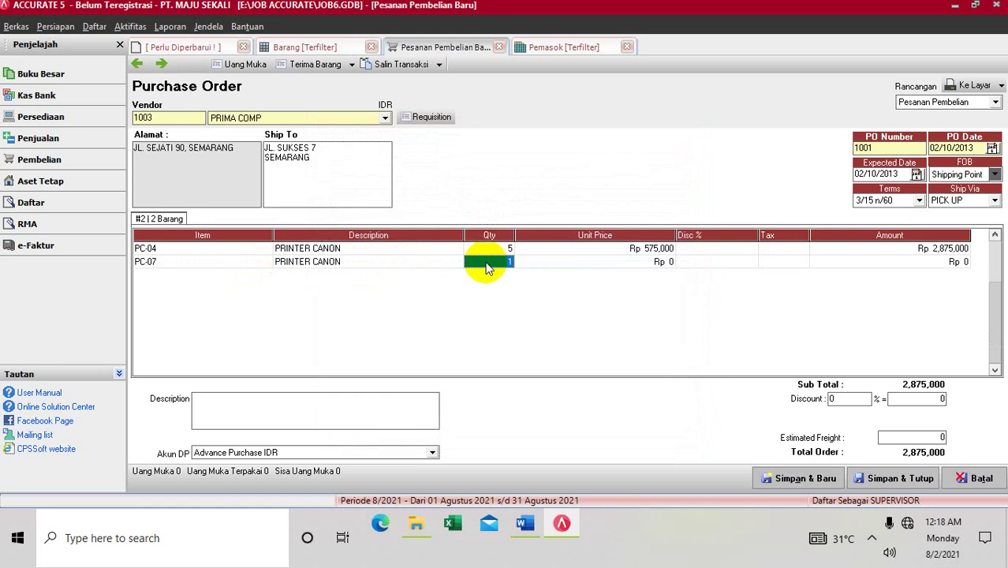
pyautogui.write('5')
pyautogui.press('Tab')
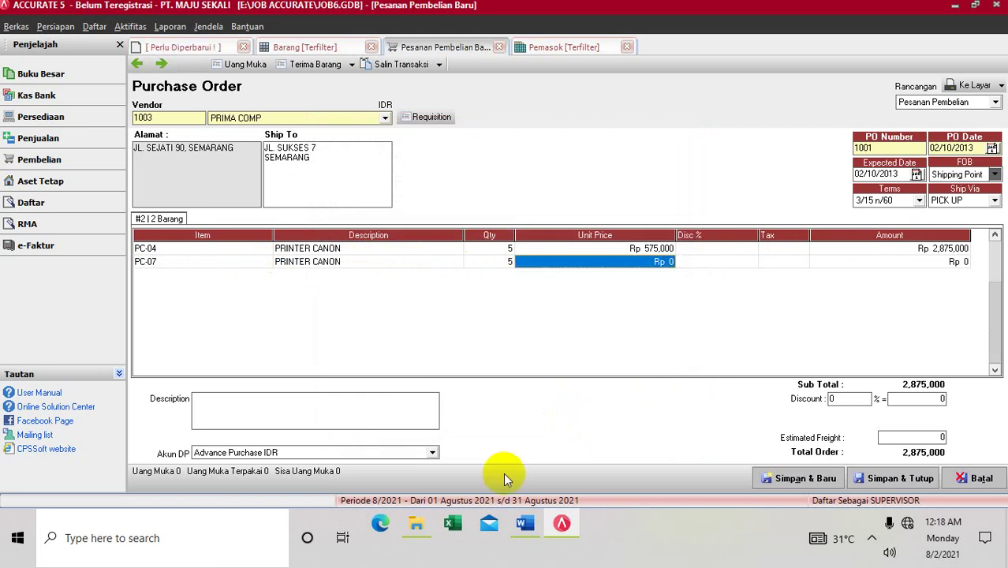
pyautogui.click(523, 523)
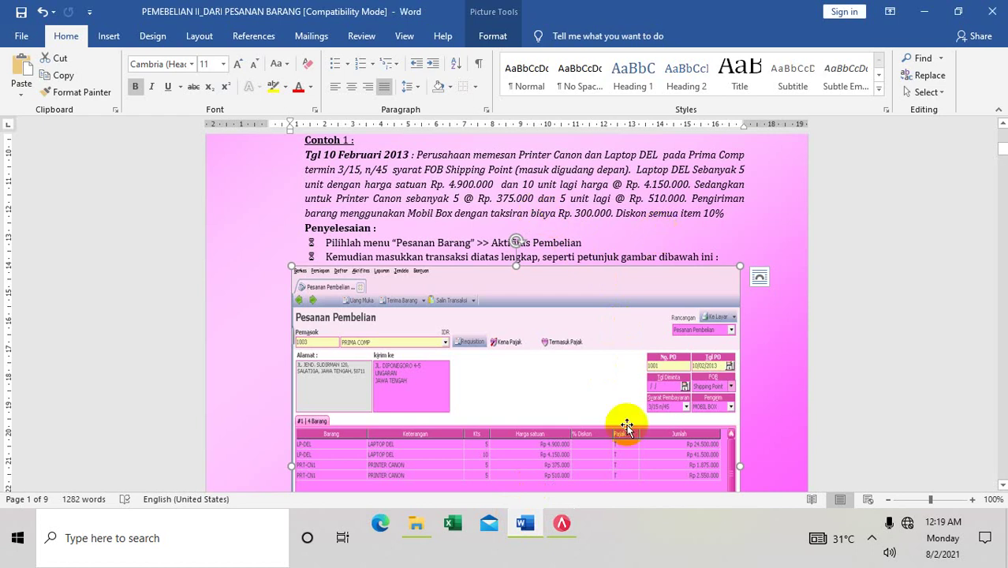
pyautogui.click(560, 521)
# Step: Price PC-07 at Rp 510,000, reprice PC-04 to Rp 375,000, and start a third line
pyautogui.click(639, 257)
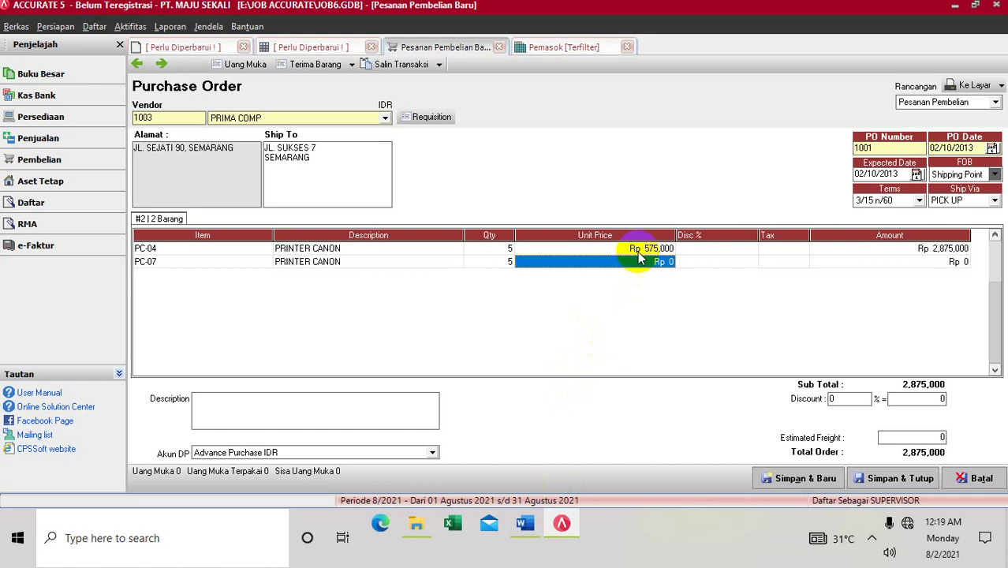
pyautogui.write('510')
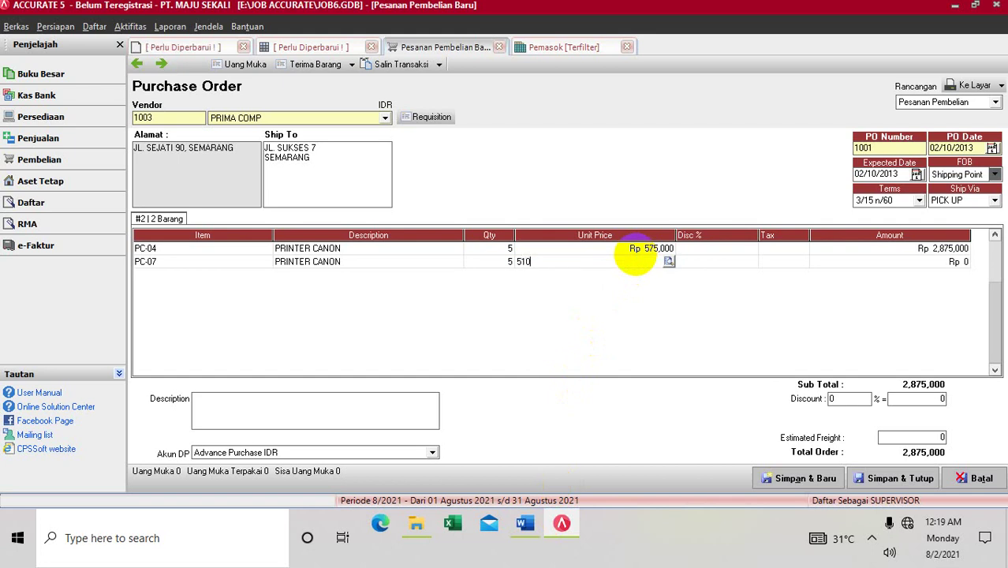
pyautogui.write(',0000')
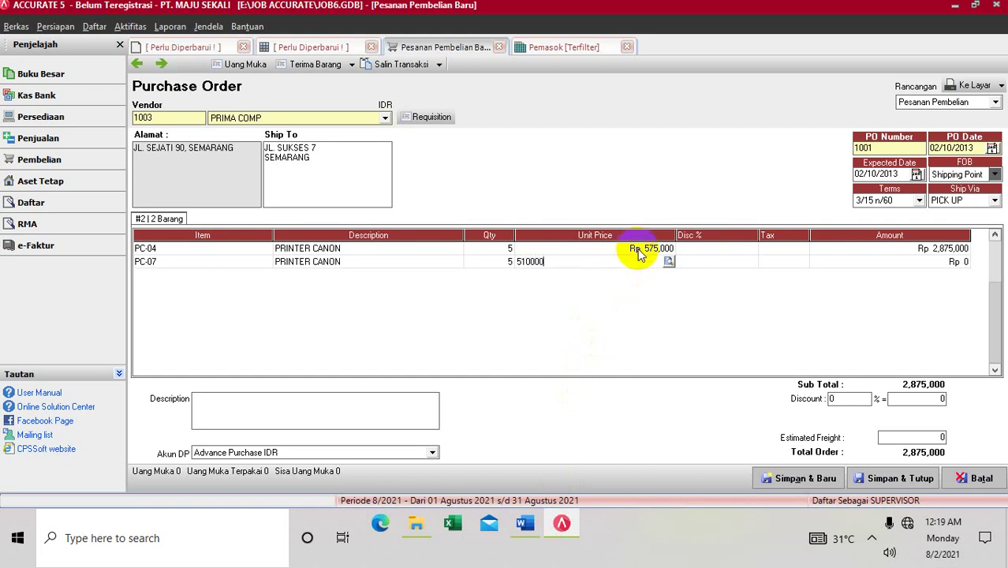
pyautogui.click(640, 249)
pyautogui.write('3')
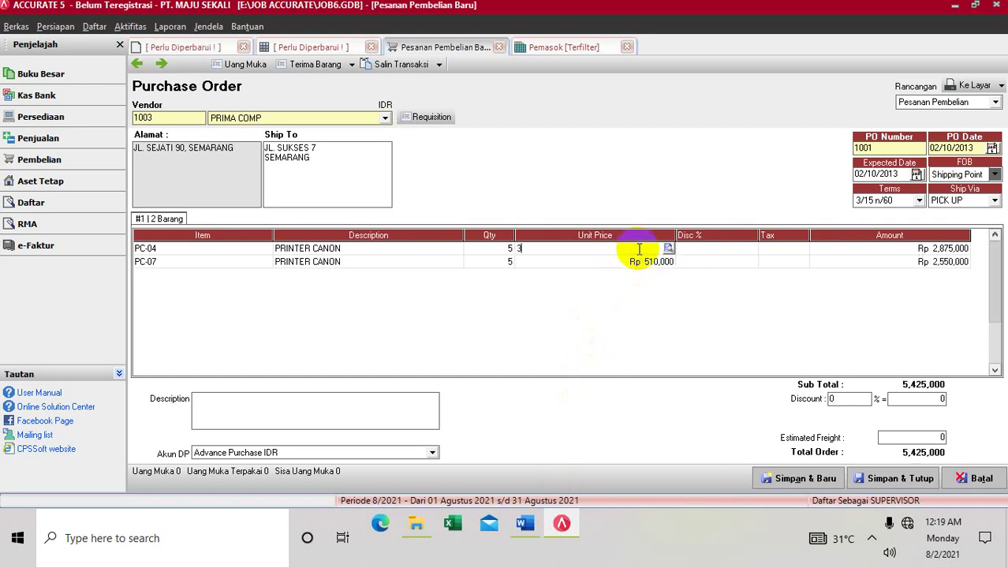
pyautogui.write('750')
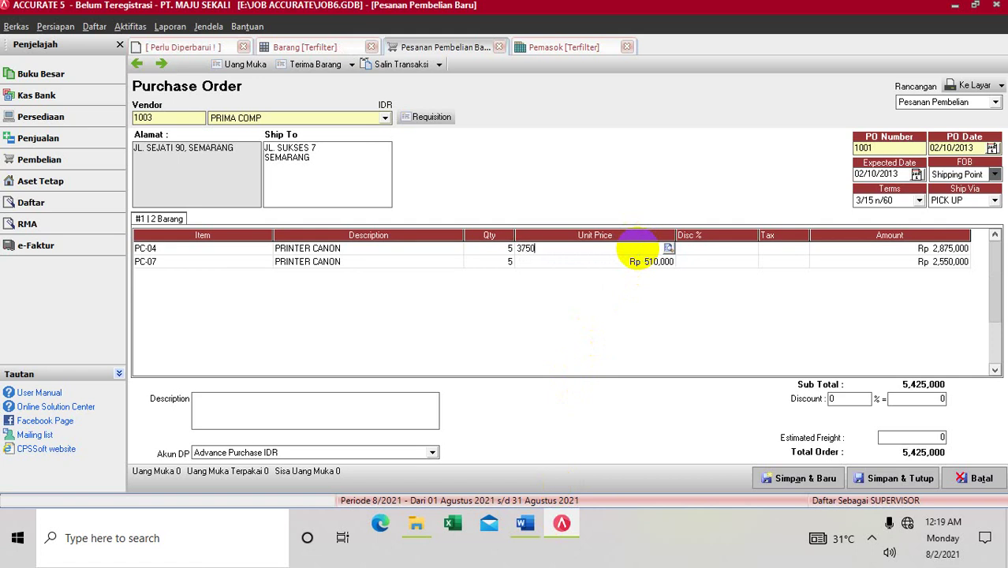
pyautogui.write('00')
pyautogui.press('Return')
pyautogui.press('Return')
pyautogui.press('Return')
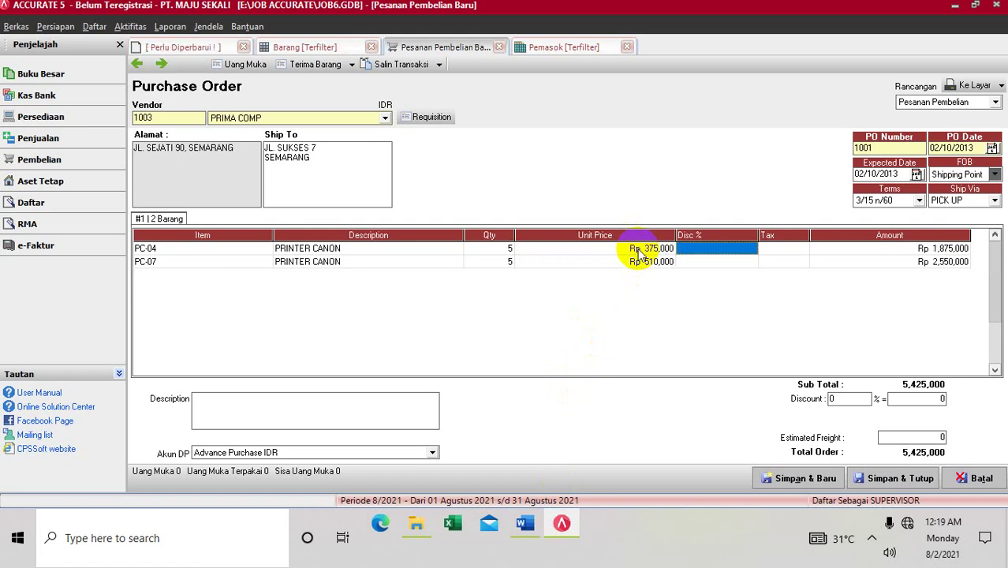
pyautogui.press('Return')
pyautogui.press('Return')
pyautogui.press('Return')
pyautogui.press('Return')
pyautogui.press('Return')
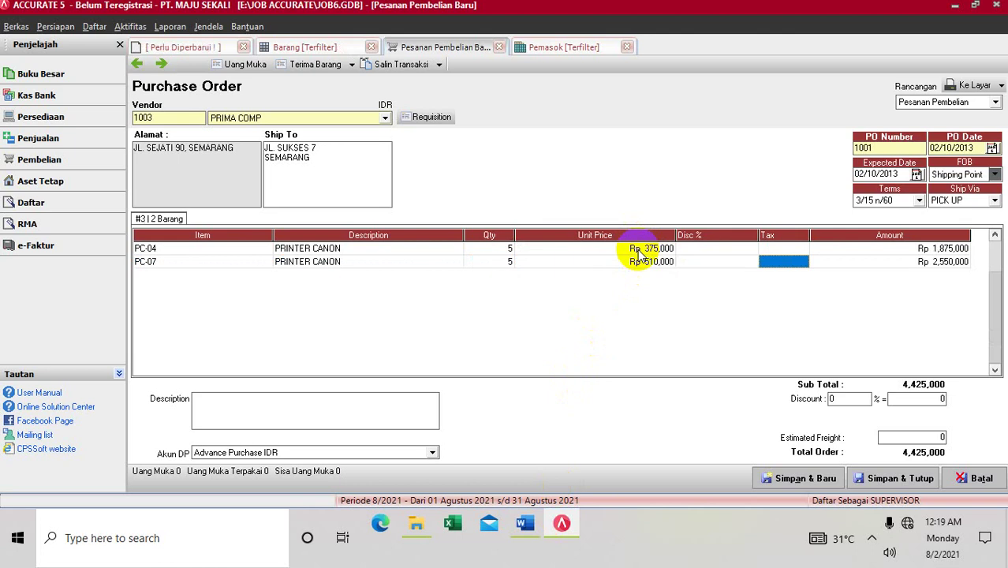
pyautogui.press('Return')
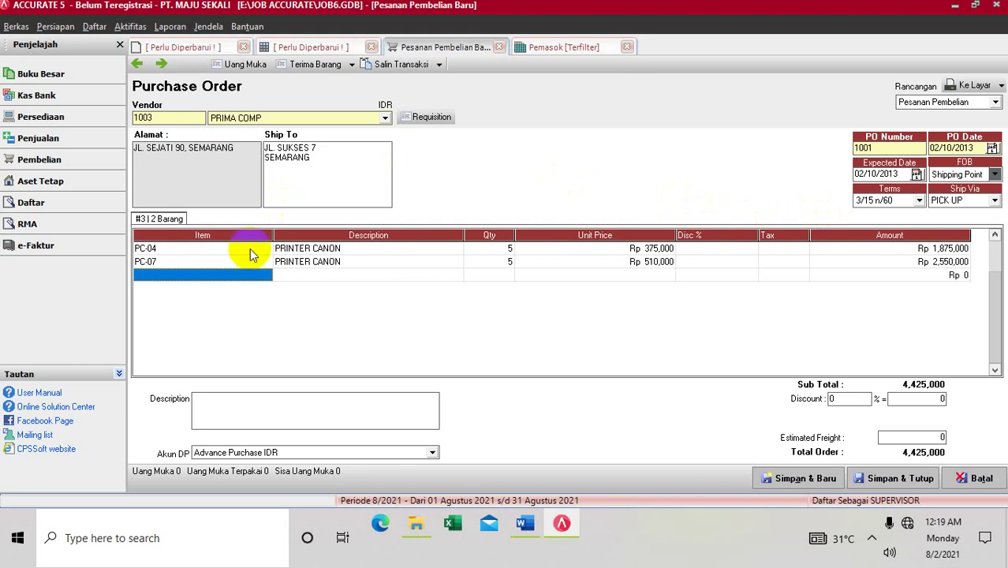
# Step: Add a third line for PC-05 LAPTOP DEL, quantity 5 at Rp 4,900,000
pyautogui.click(267, 279)
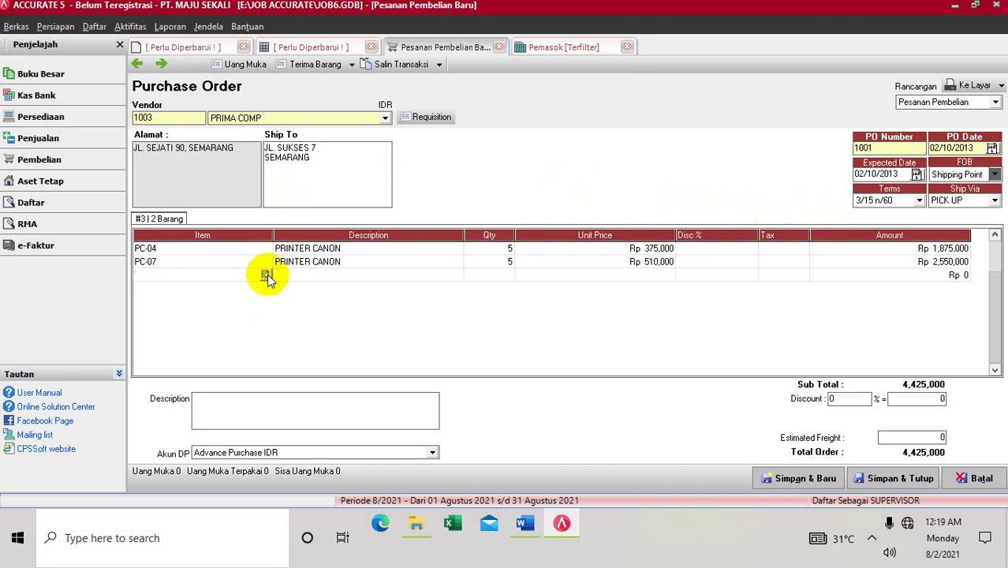
pyautogui.click(267, 275)
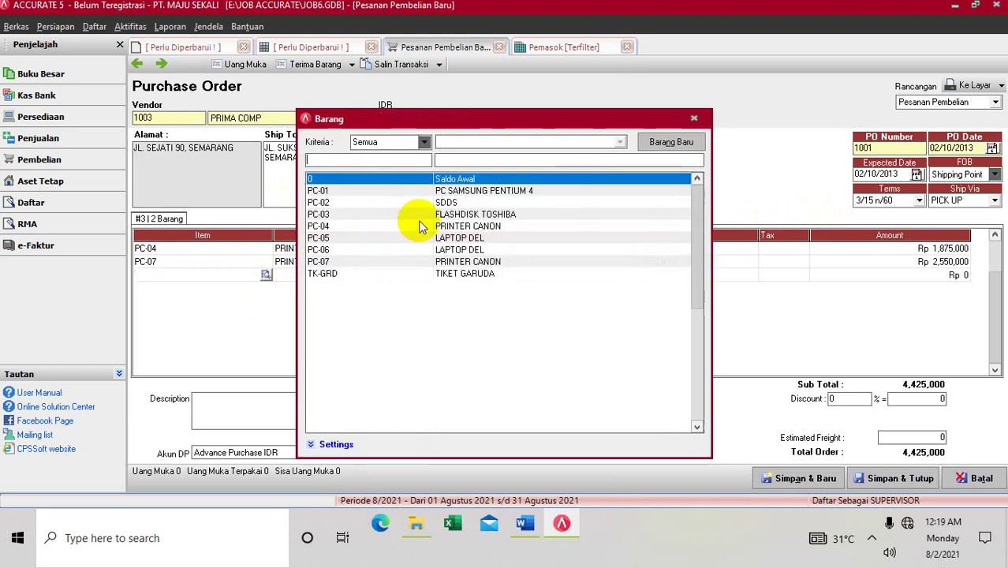
pyautogui.doubleClick(419, 237)
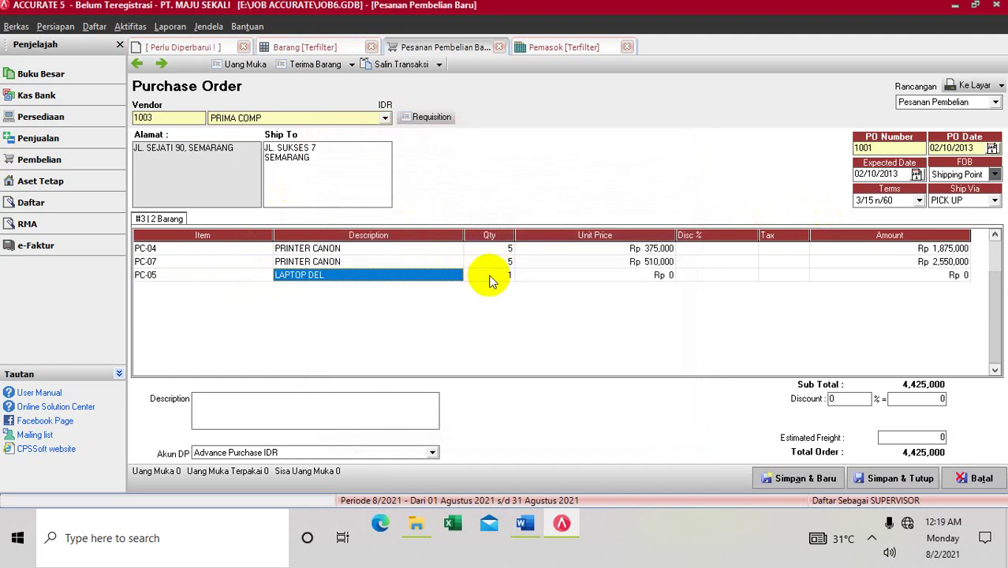
pyautogui.click(488, 280)
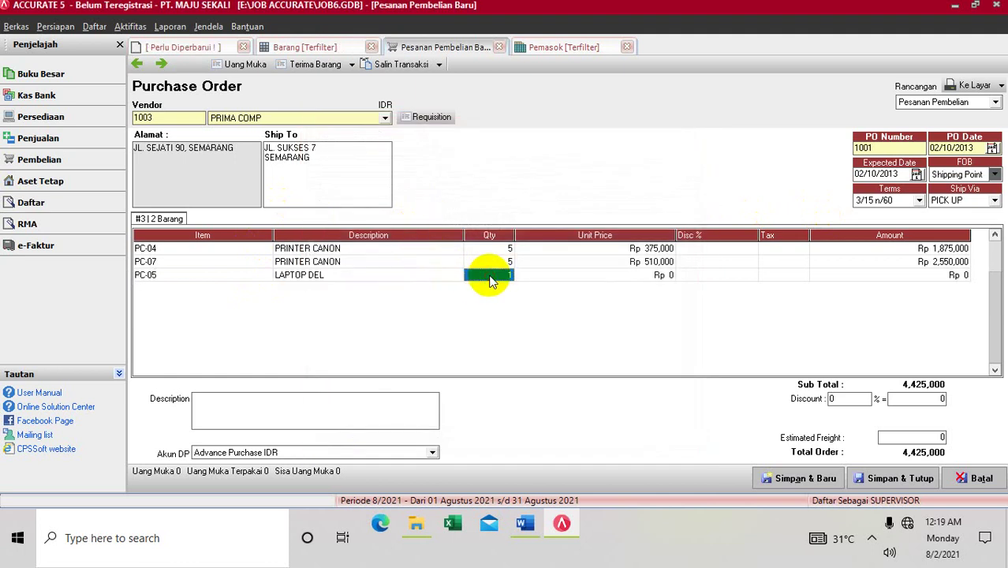
pyautogui.click(526, 526)
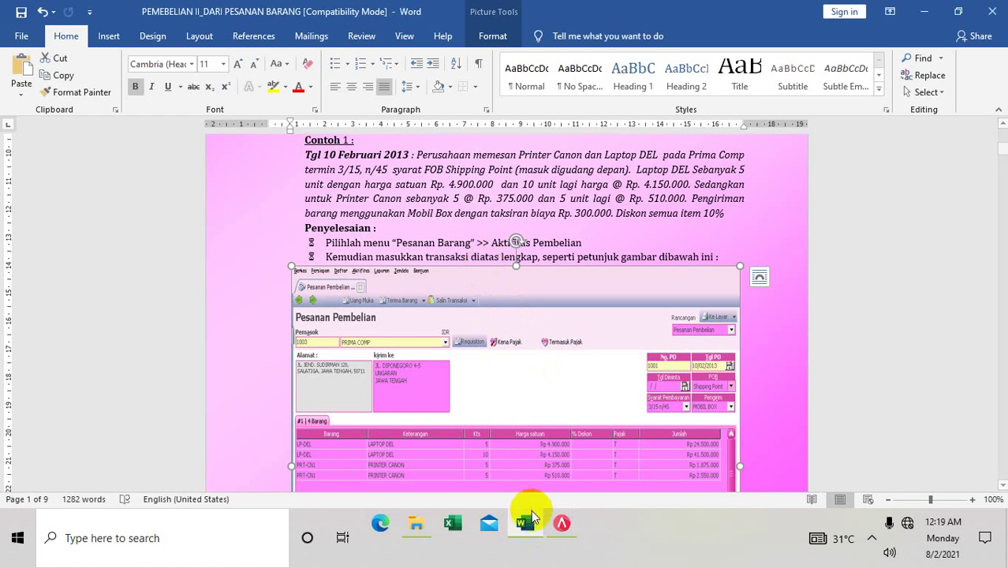
pyautogui.click(573, 528)
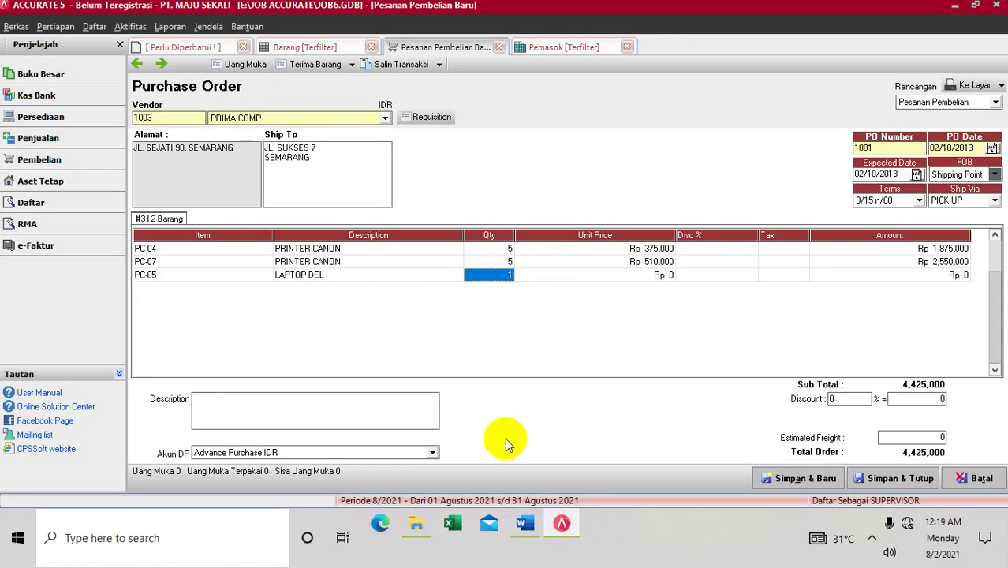
pyautogui.write('5')
pyautogui.press('Tab')
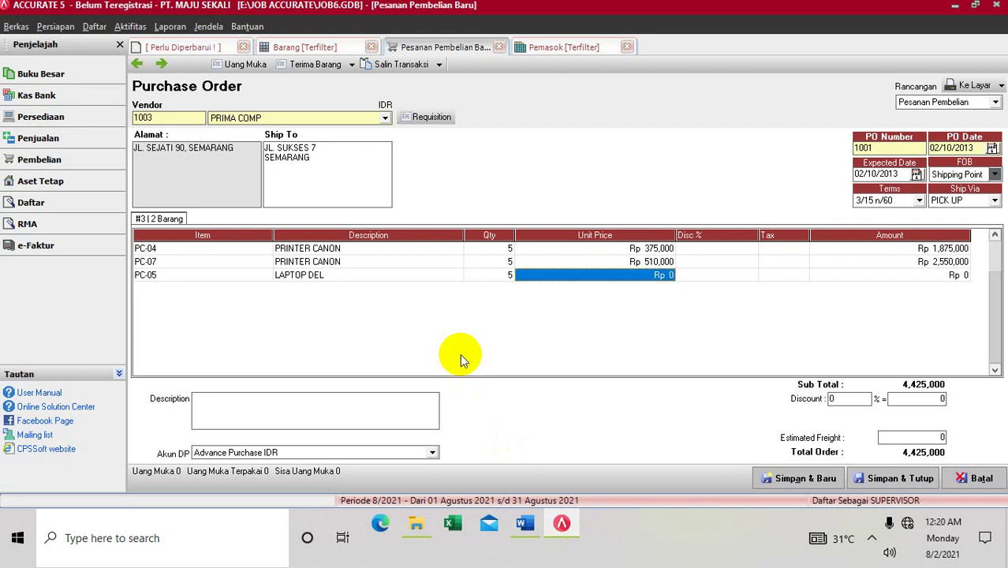
pyautogui.write('4')
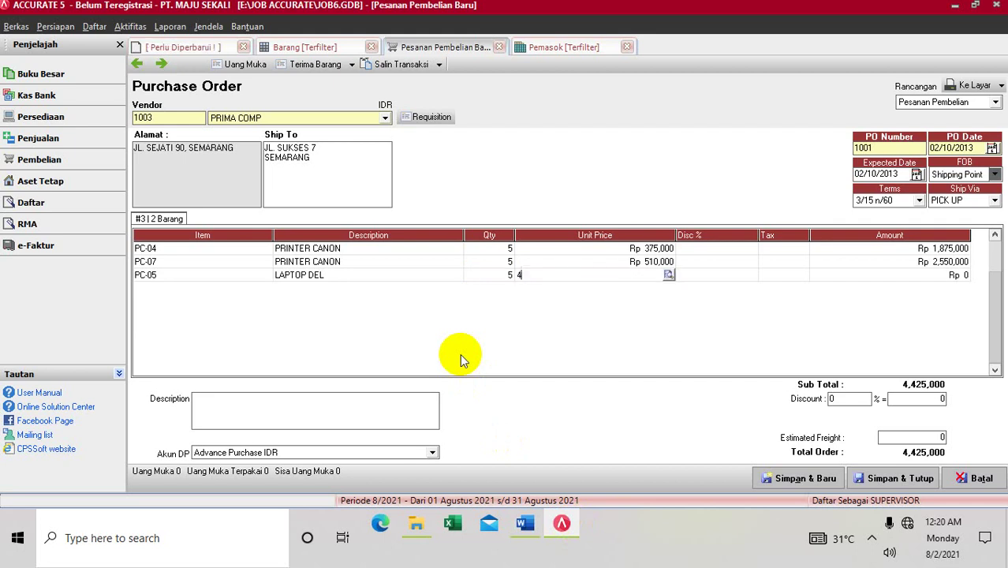
pyautogui.write(',900,00000')
pyautogui.press('Tab')
pyautogui.press('Tab')
pyautogui.press('Tab')
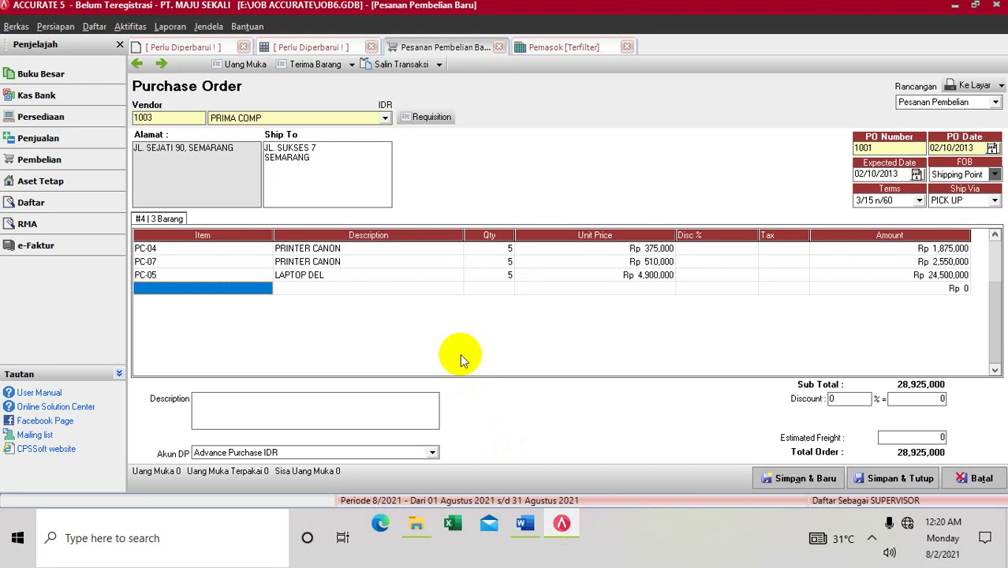
# Step: Add a fourth line for PC-06 LAPTOP DEL, 10 at Rp 4,150,000, then show the Word example
pyautogui.click(266, 289)
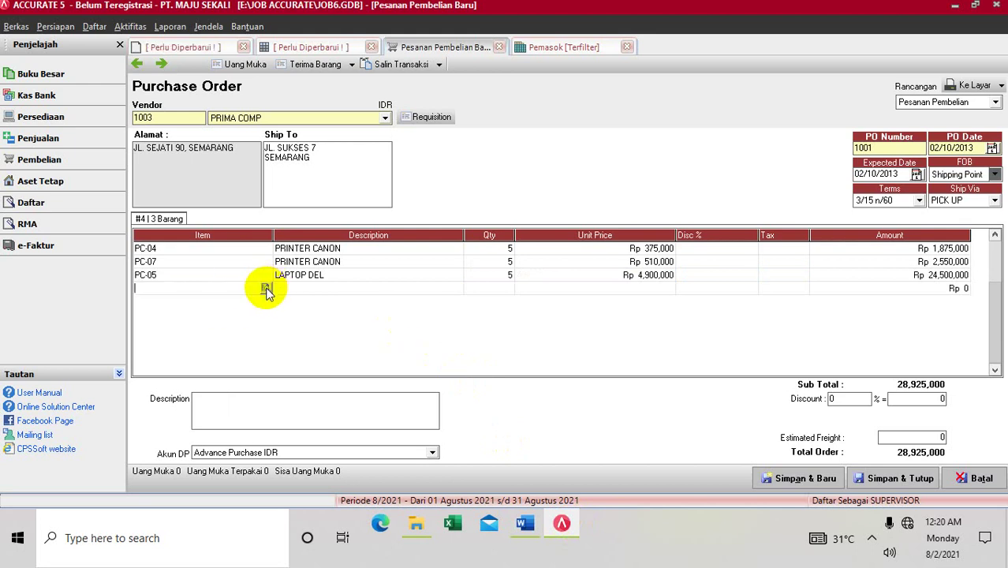
pyautogui.click(266, 287)
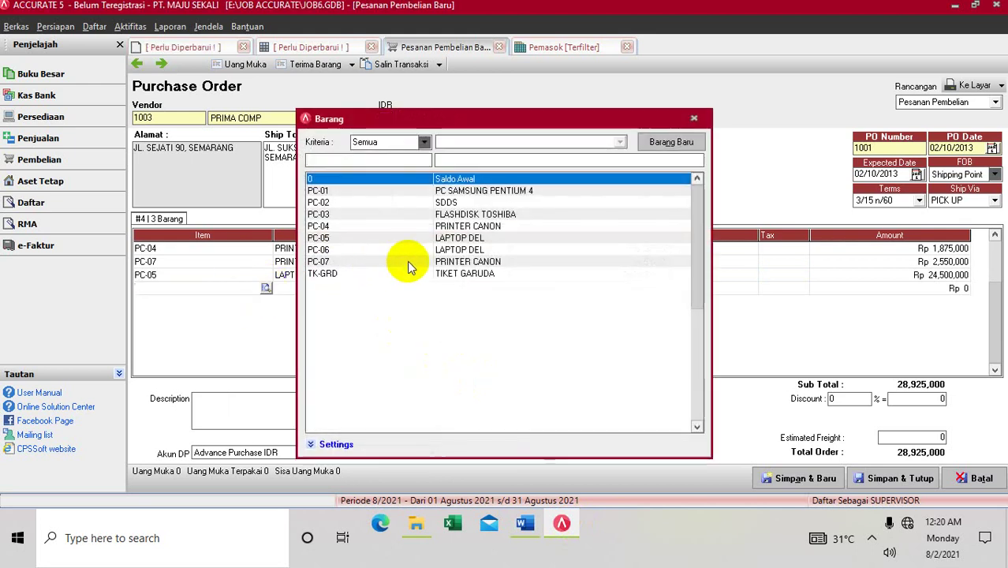
pyautogui.doubleClick(410, 250)
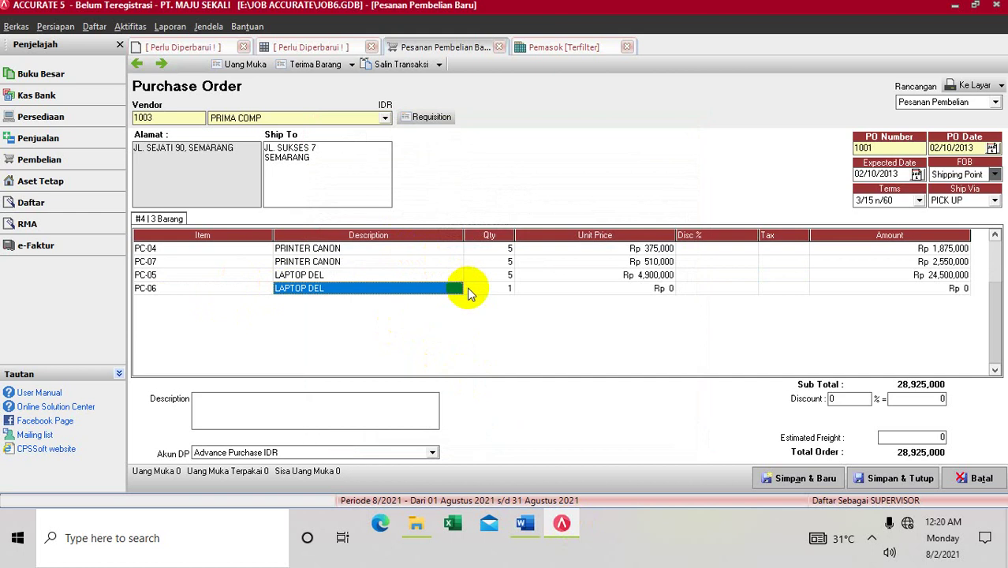
pyautogui.press('Tab')
pyautogui.write('10')
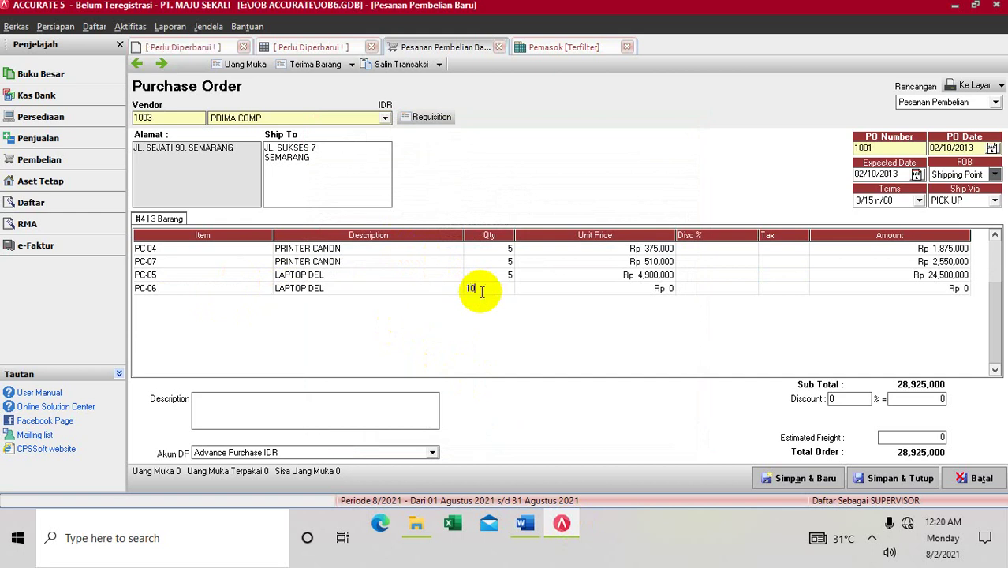
pyautogui.press('Tab')
pyautogui.write('4,1')
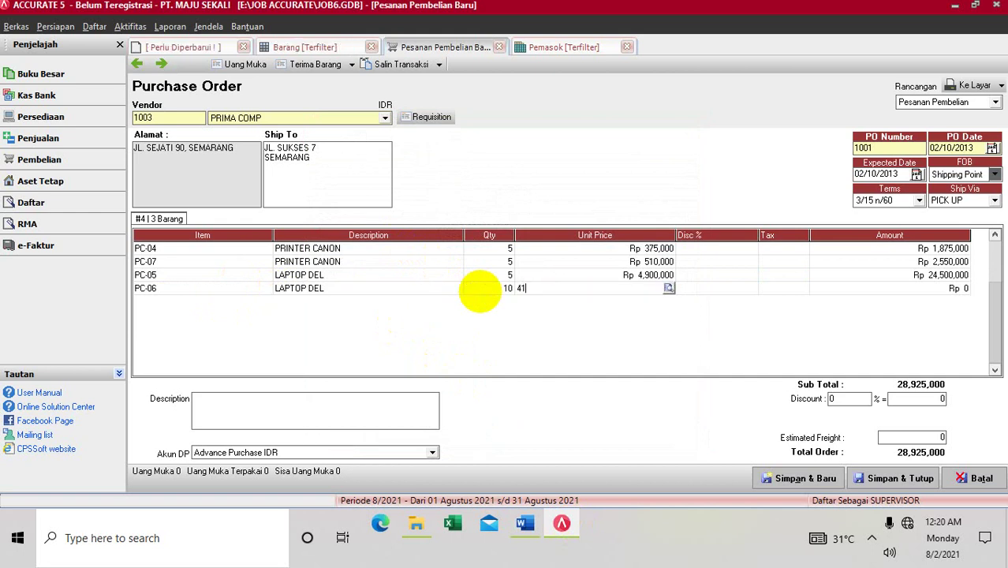
pyautogui.write('50,000')
pyautogui.press('Tab')
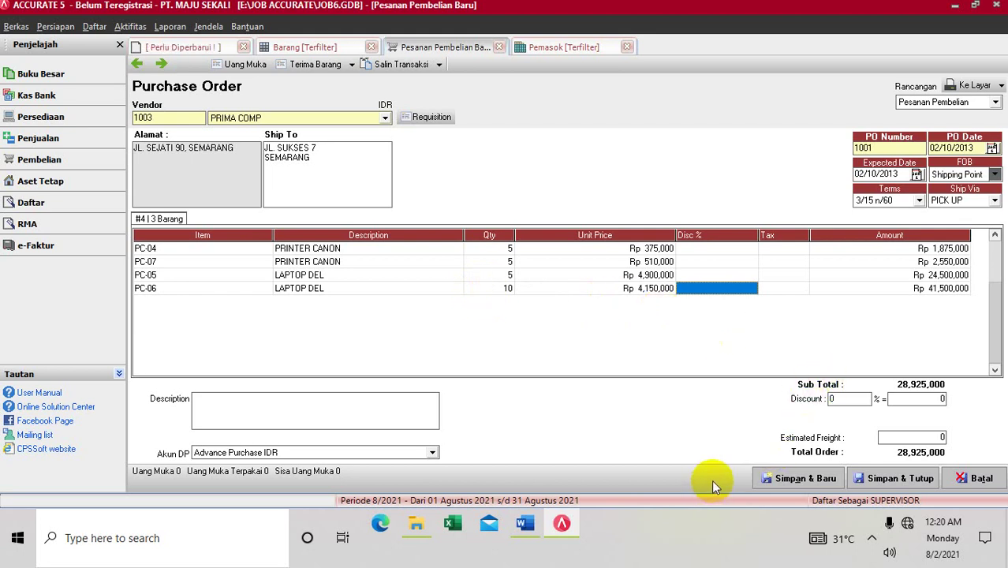
pyautogui.click(525, 528)
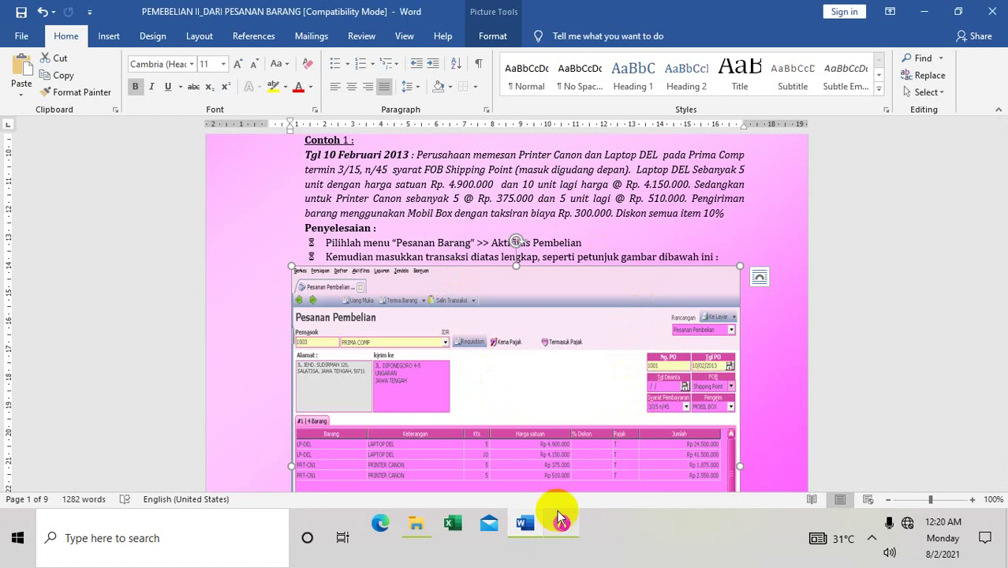
# Step: Create a new shipper named MOBIL BOX and set it as the order's Ship Via
pyautogui.click(560, 522)
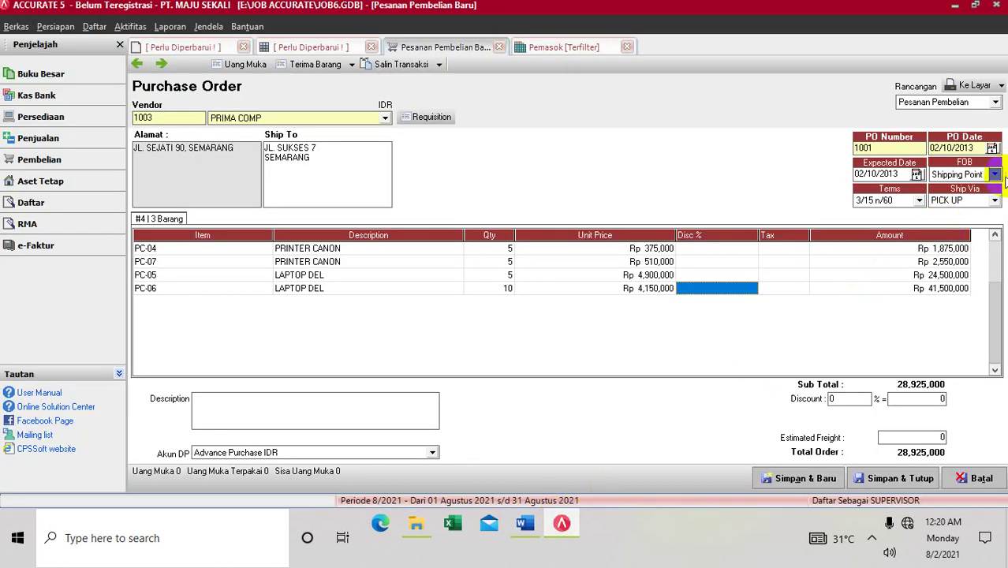
pyautogui.click(995, 202)
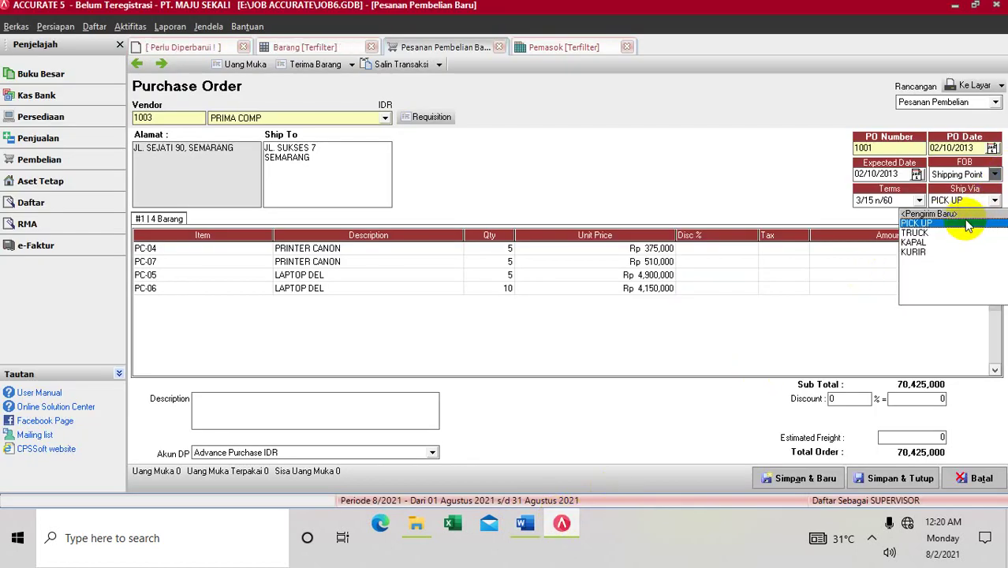
pyautogui.click(963, 214)
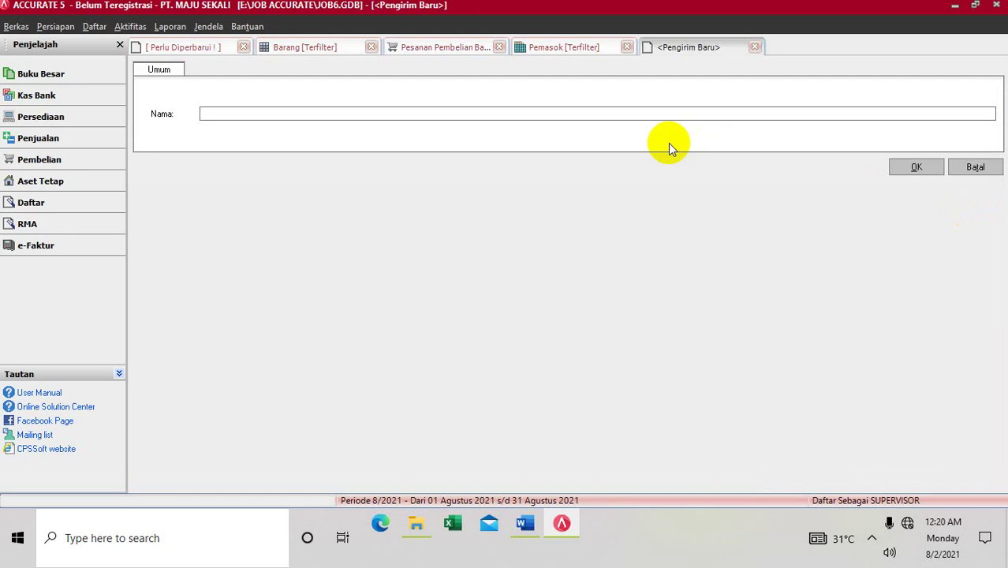
pyautogui.write('MOBIL BOX')
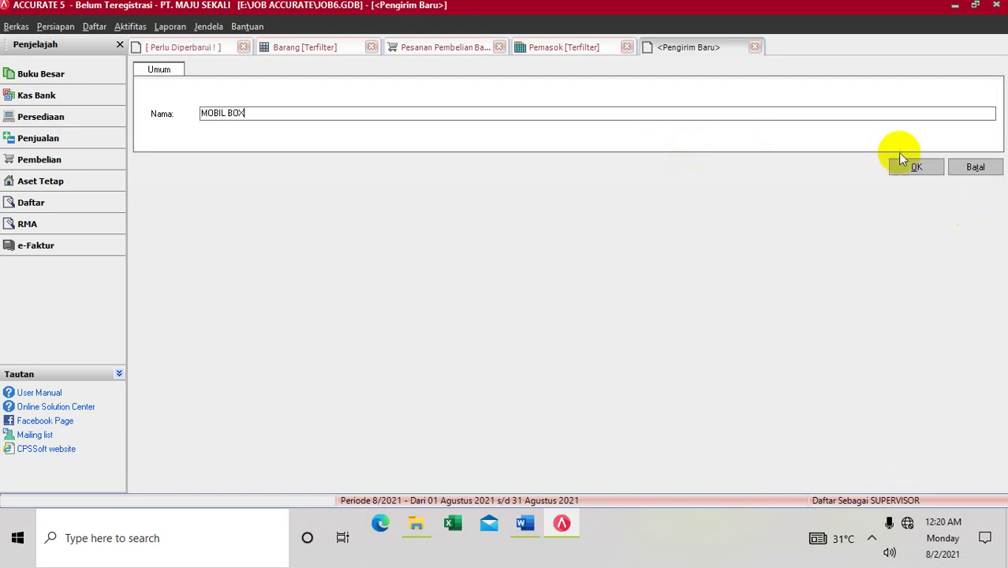
pyautogui.click(917, 166)
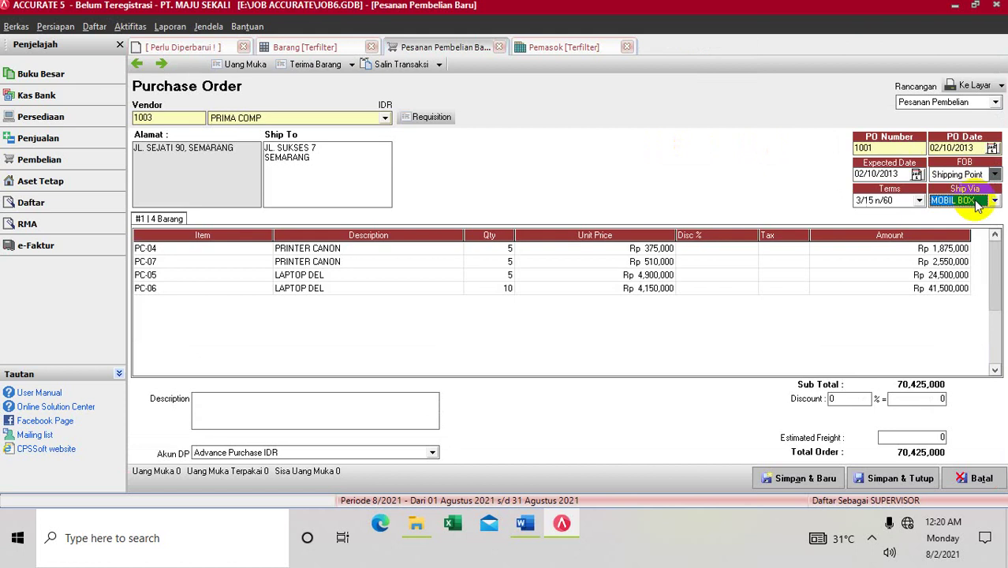
# Step: Set a 10% discount, 300,000 estimated freight and description BARANG PESANAN, then show the Word guide
pyautogui.click(839, 398)
pyautogui.press('BackSpace')
pyautogui.write('1')
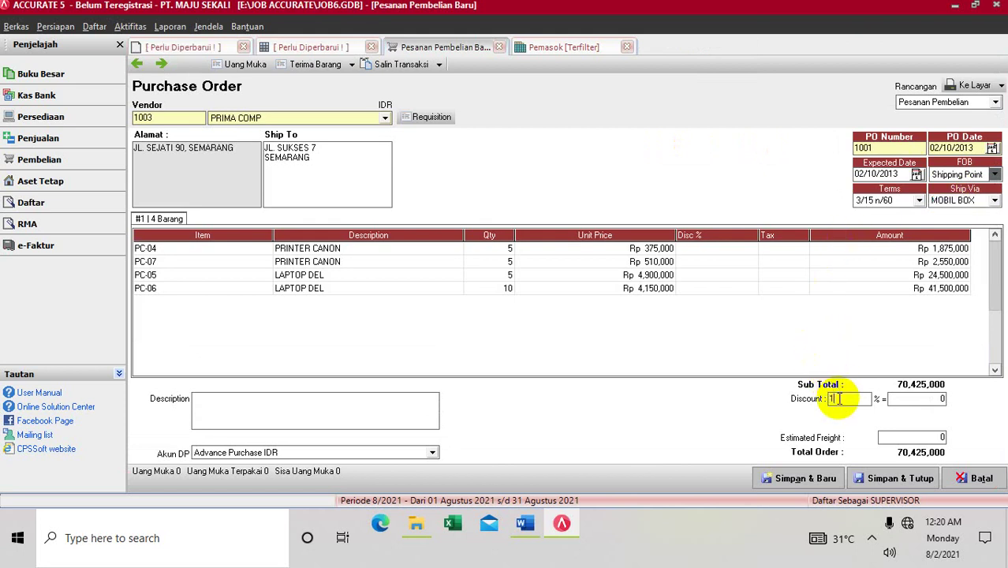
pyautogui.click(905, 436)
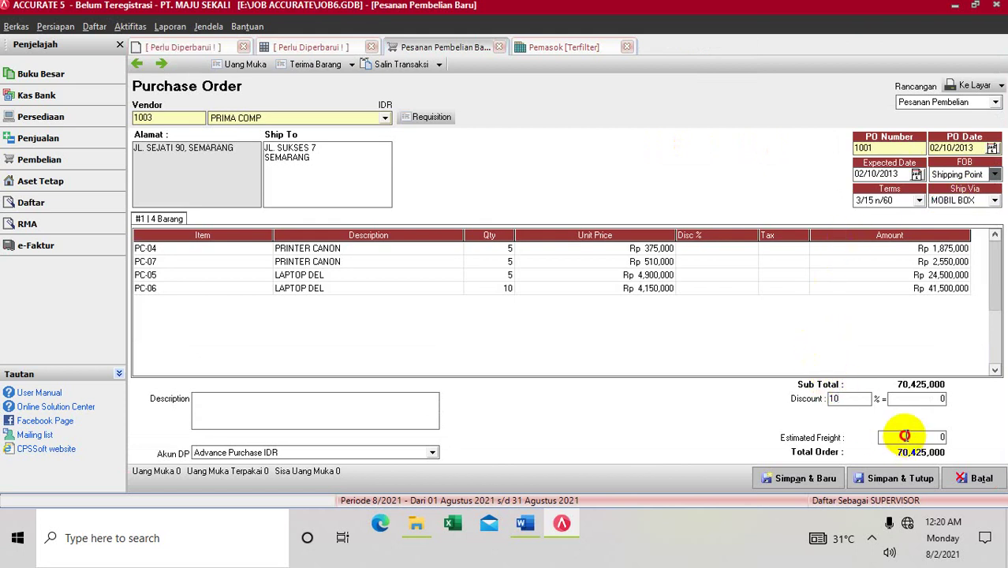
pyautogui.press('BackSpace')
pyautogui.write('30')
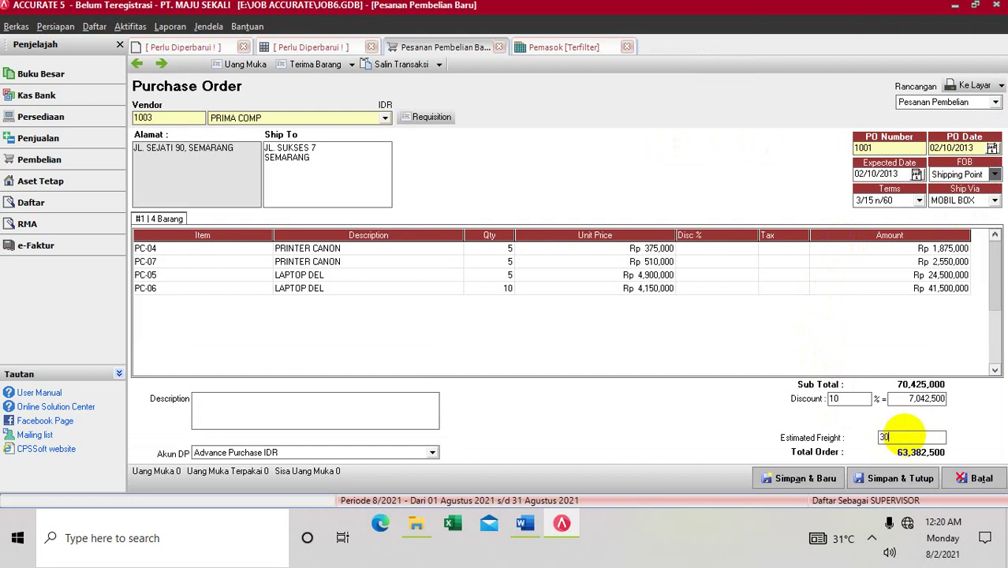
pyautogui.write('0000')
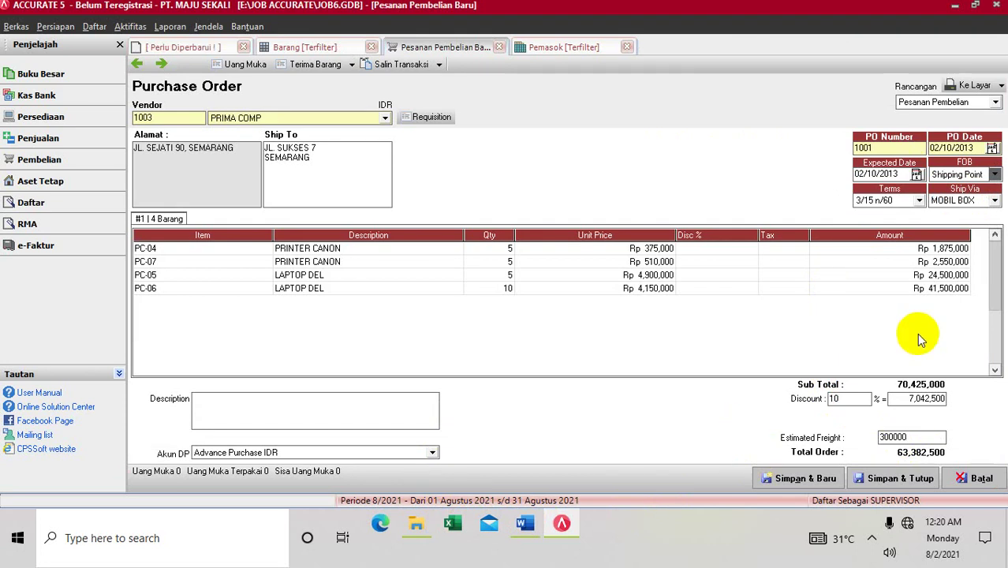
pyautogui.click(388, 410)
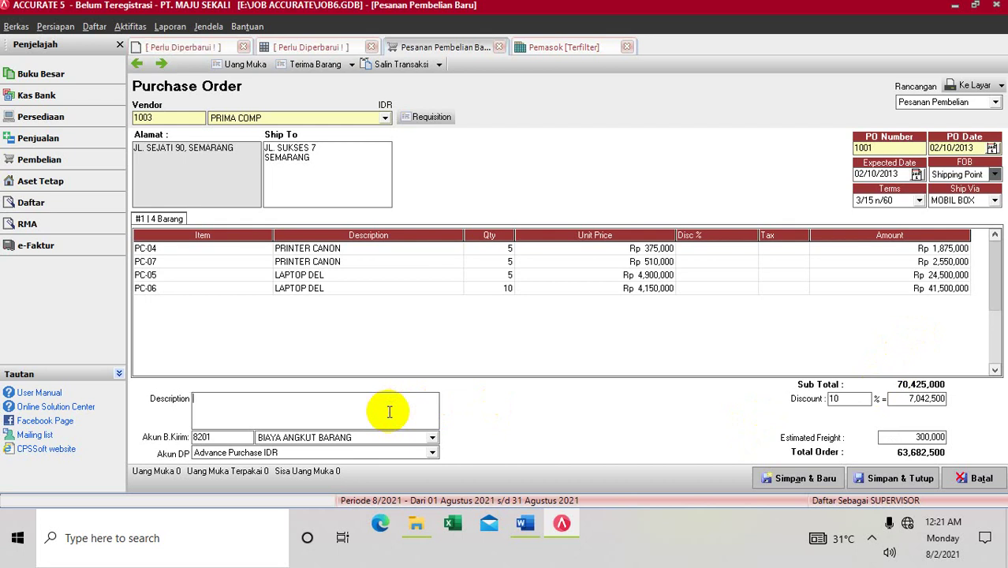
pyautogui.write('BARANG PE')
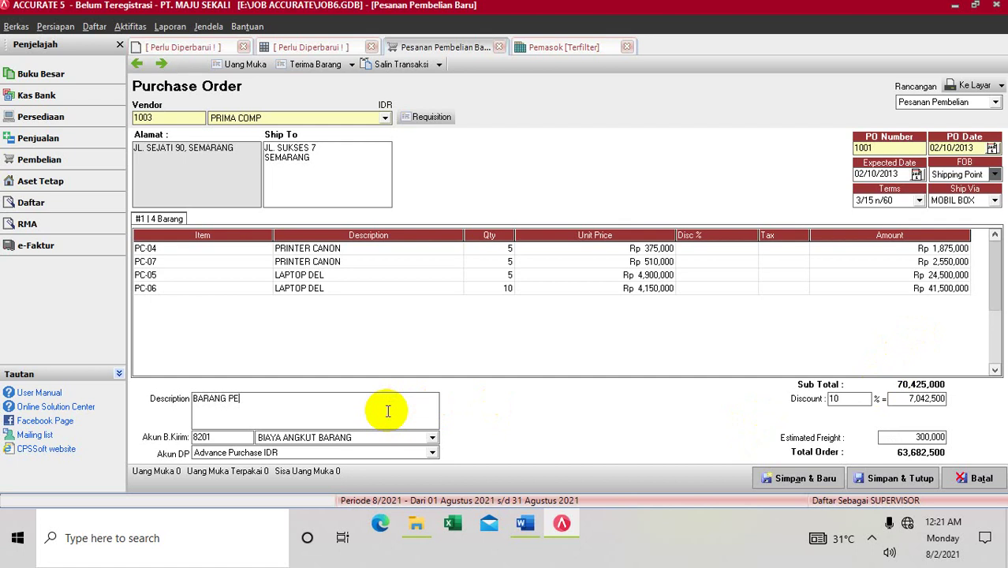
pyautogui.write('SANAN')
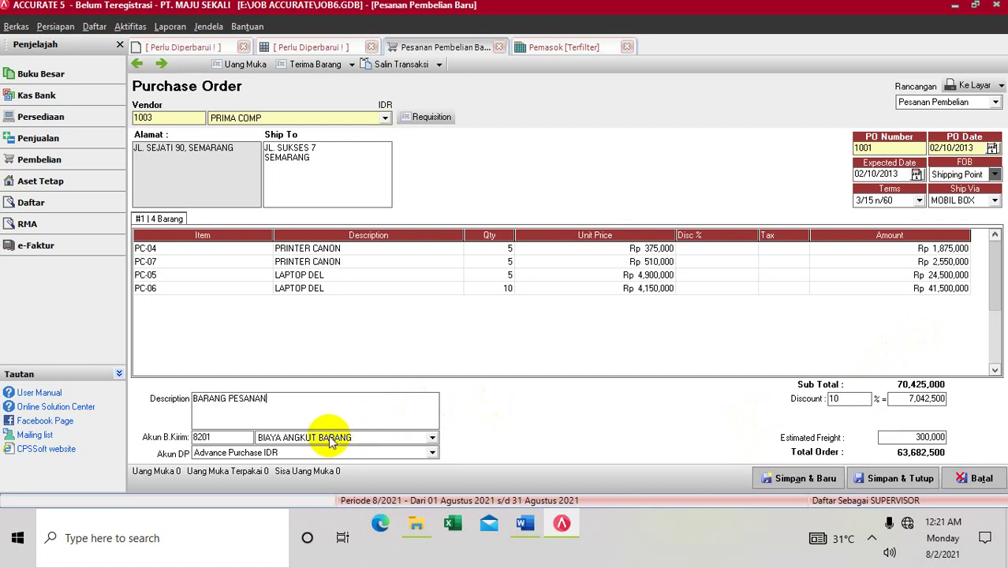
pyautogui.click(526, 533)
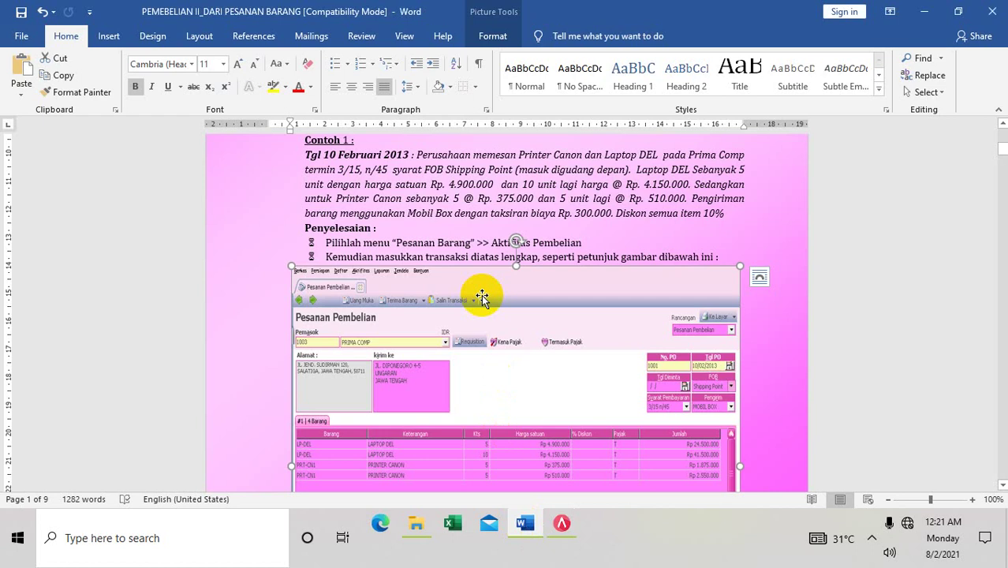
# Step: Save and close PRIMA COMP's purchase order 1001, then bring the Word tutorial back to front
pyautogui.click(562, 523)
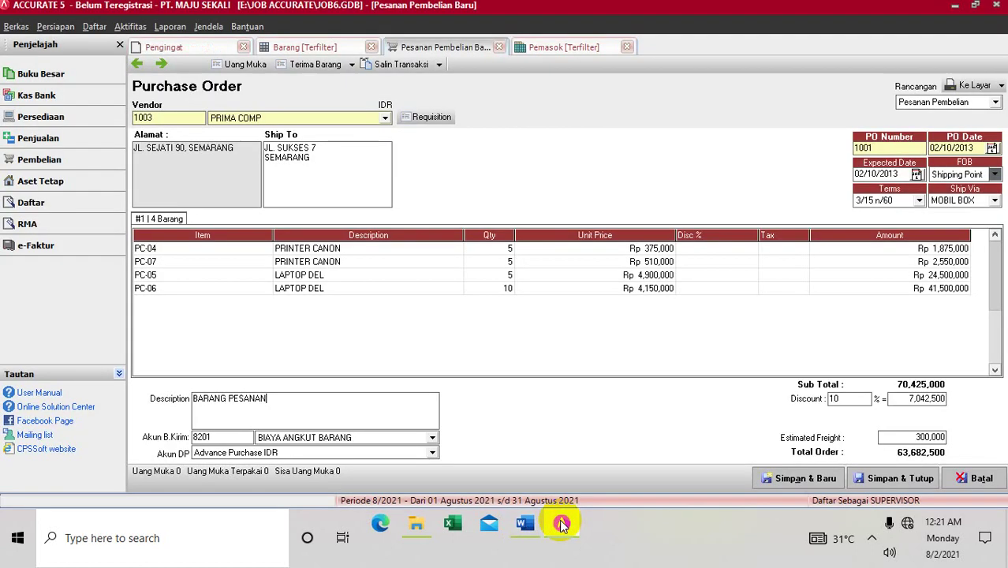
pyautogui.click(907, 478)
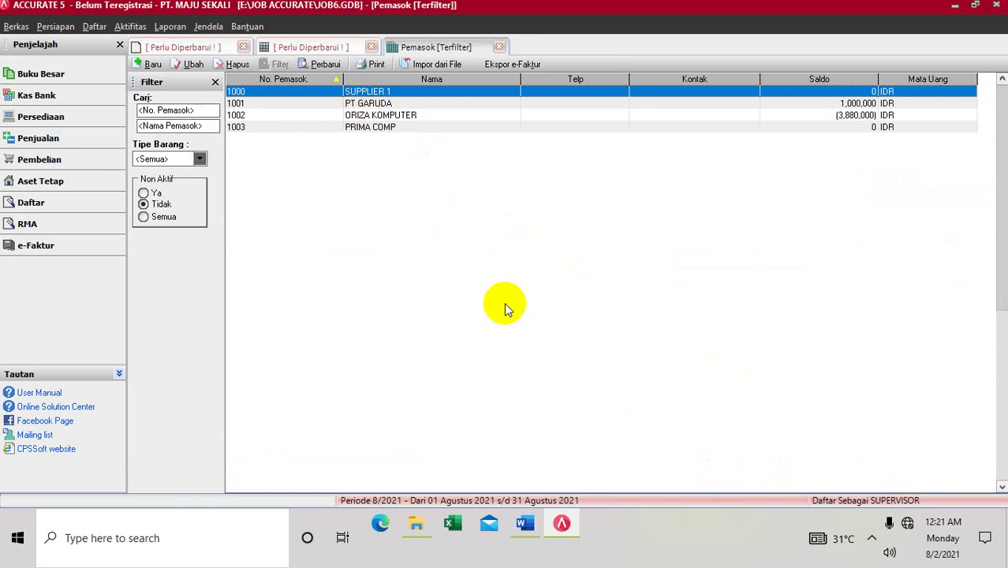
pyautogui.click(526, 523)
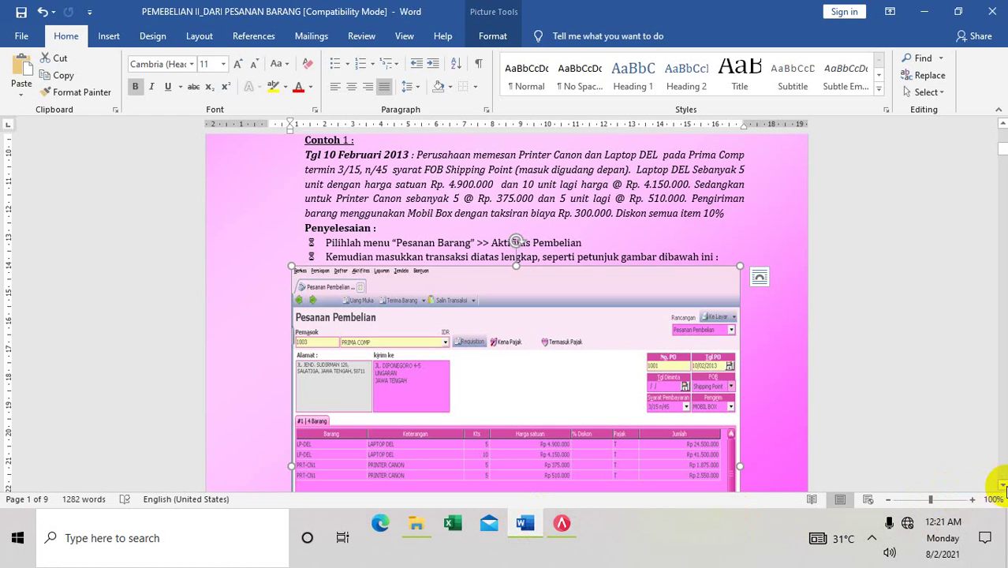
# Step: Read ahead to the guide's 'Misalkan Contoh 1' down-payment section, then return to ACCURATE
pyautogui.click(1003, 486)
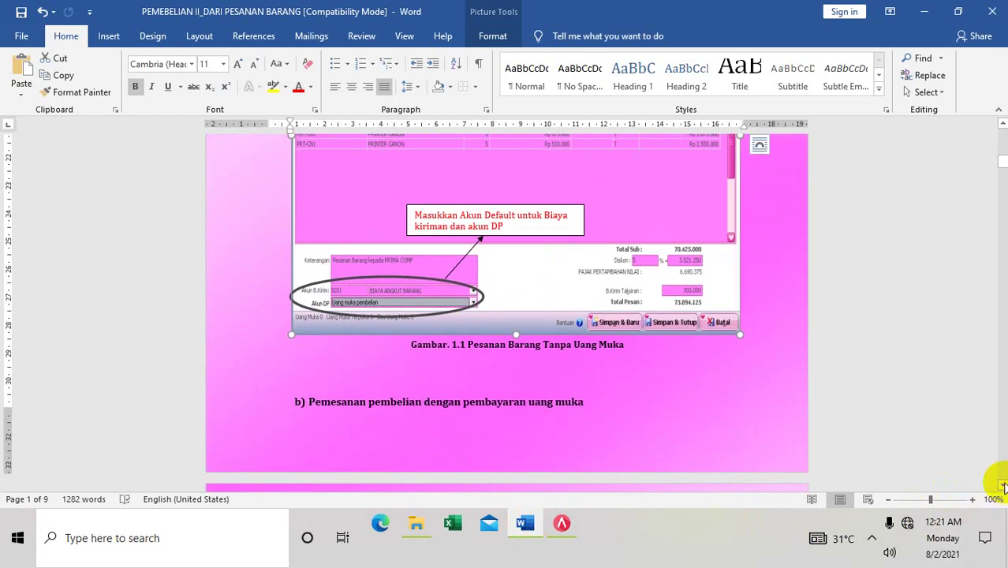
pyautogui.scroll(-5, 1001, 478)
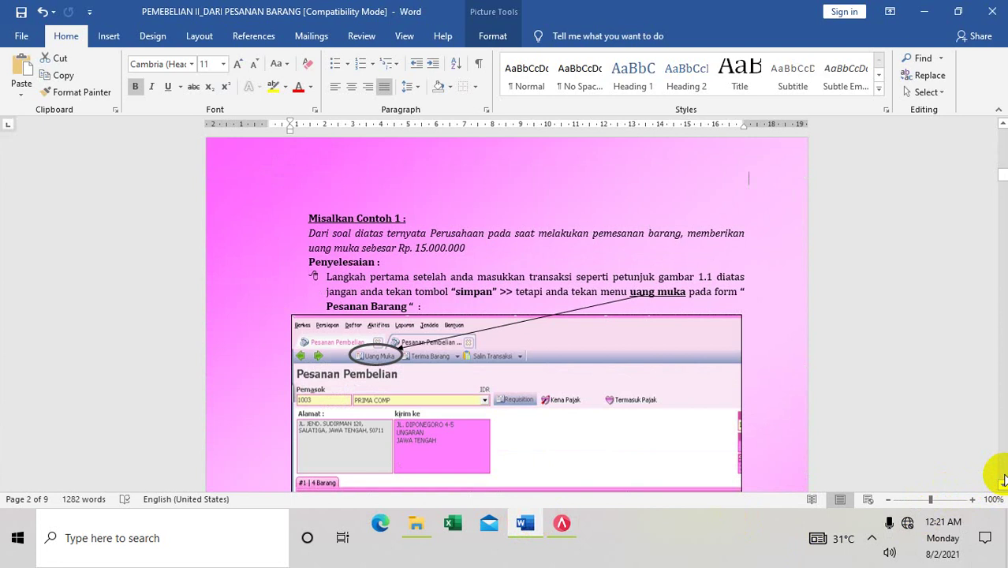
pyautogui.click(1002, 484)
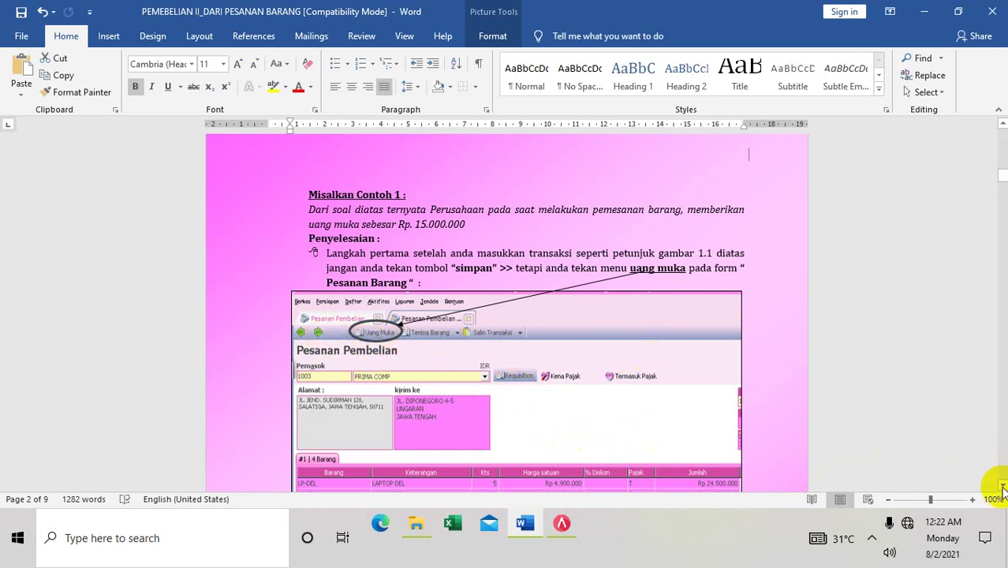
pyautogui.moveTo(1002, 487); pyautogui.dragTo(1002, 487)
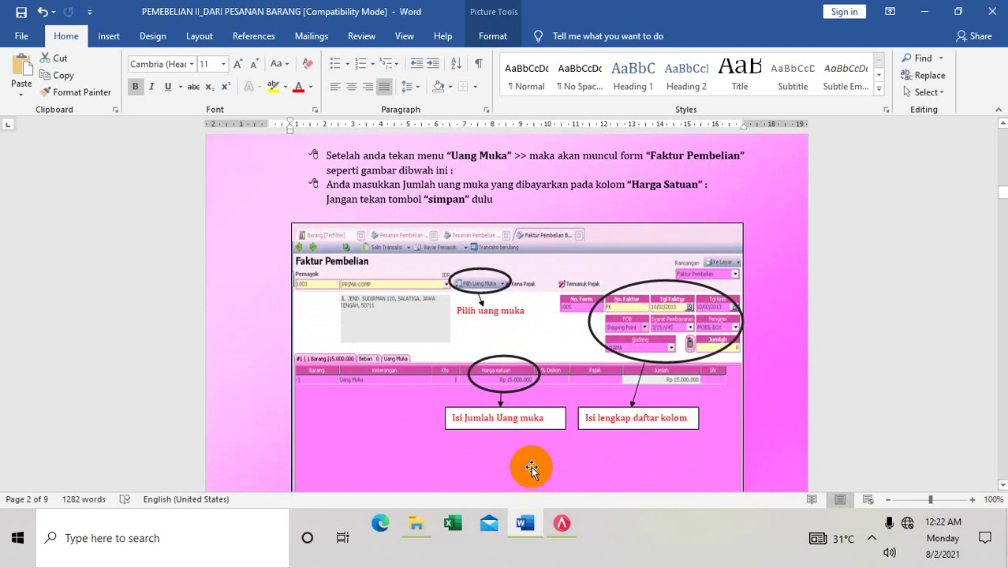
pyautogui.click(562, 523)
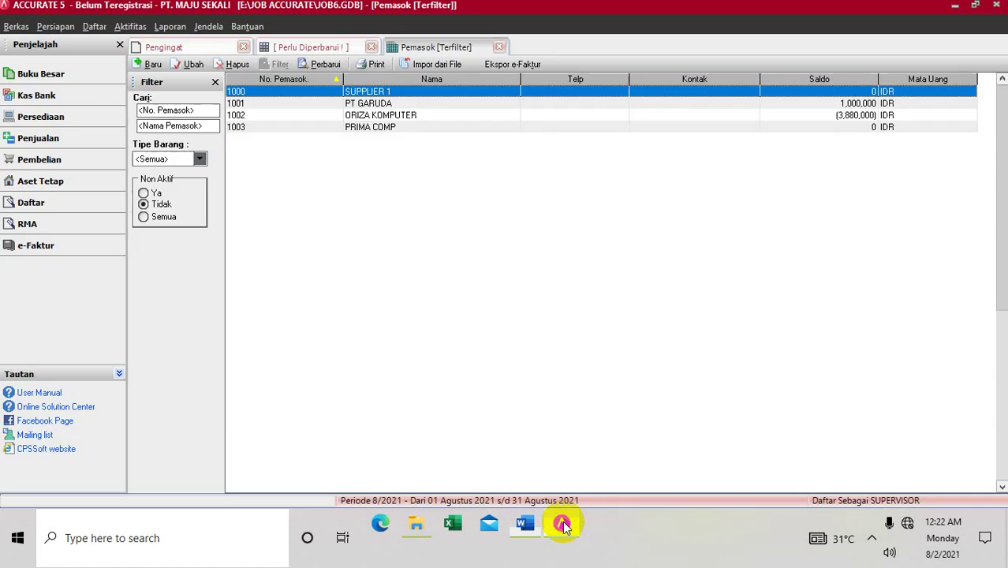
# Step: Start a new purchase order with PRIMA COMP as the vendor
pyautogui.click(119, 26)
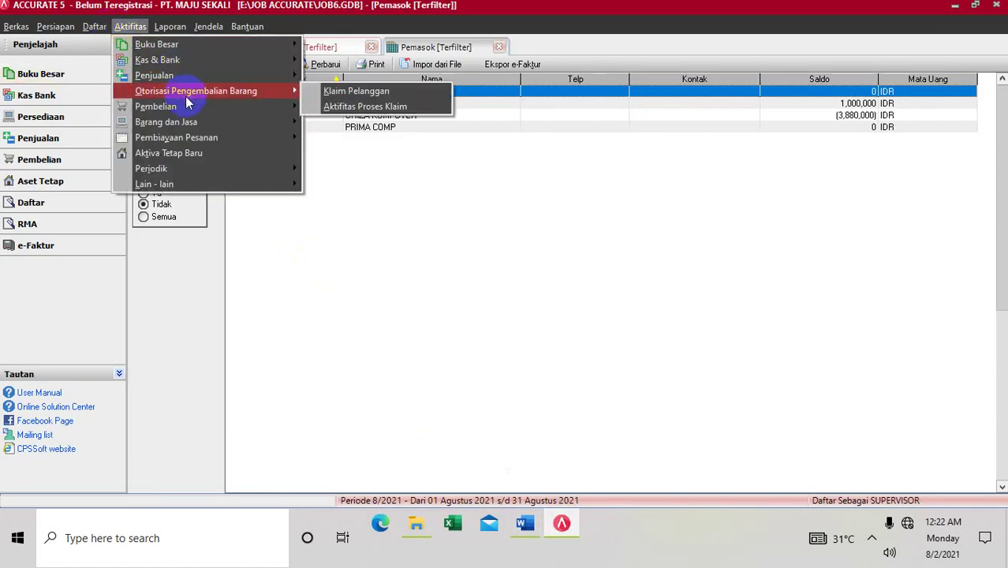
pyautogui.moveTo(187, 107)
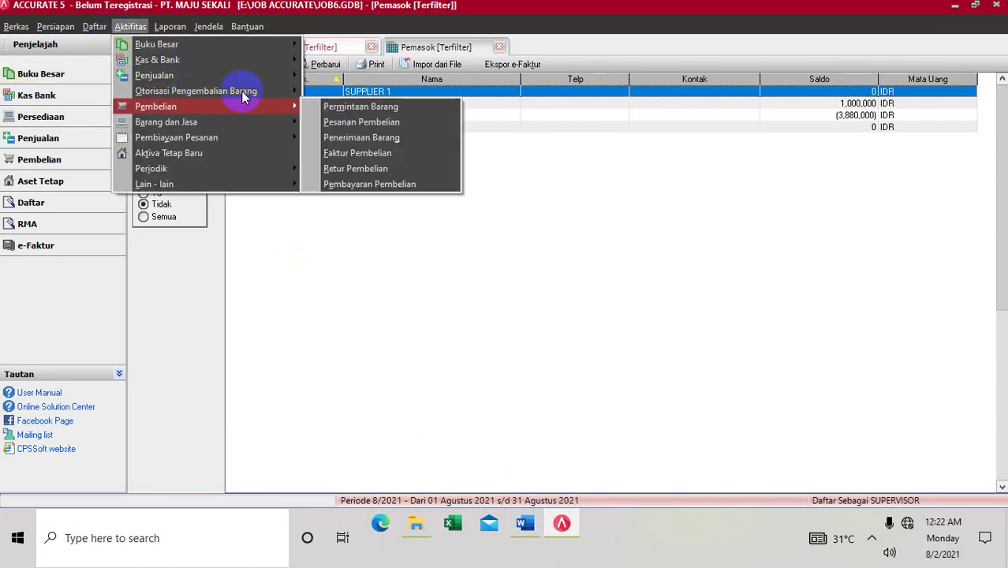
pyautogui.click(335, 124)
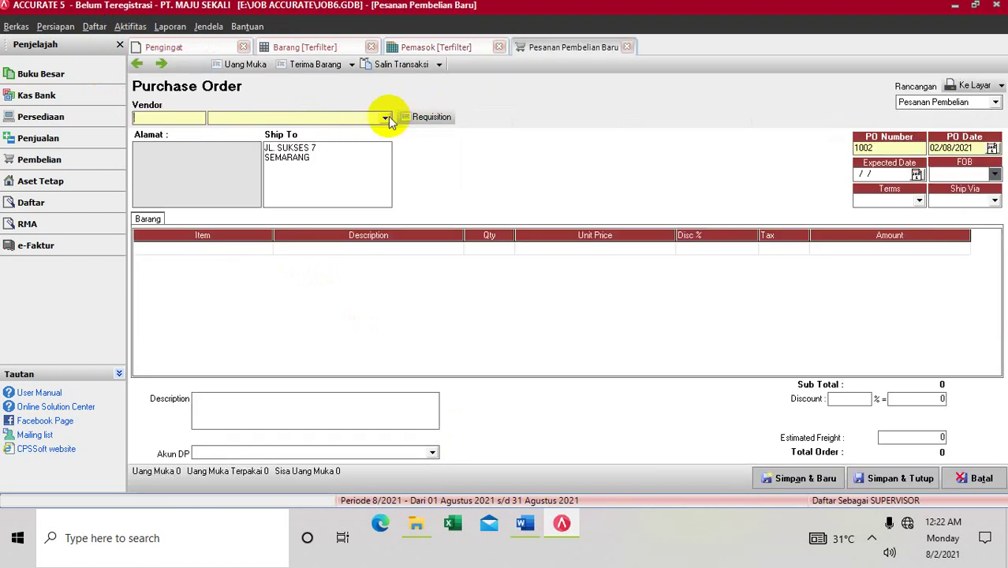
pyautogui.click(385, 118)
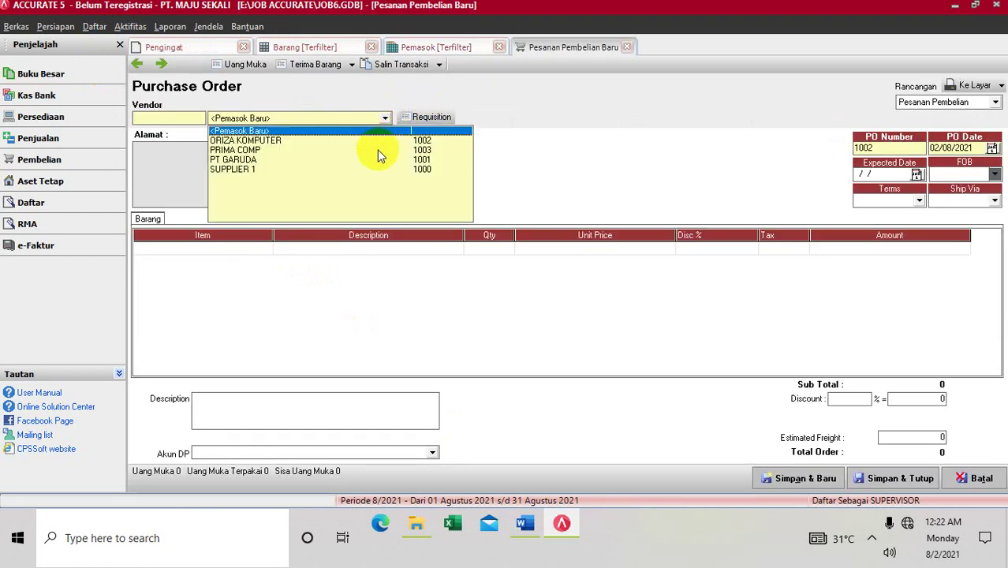
pyautogui.click(377, 150)
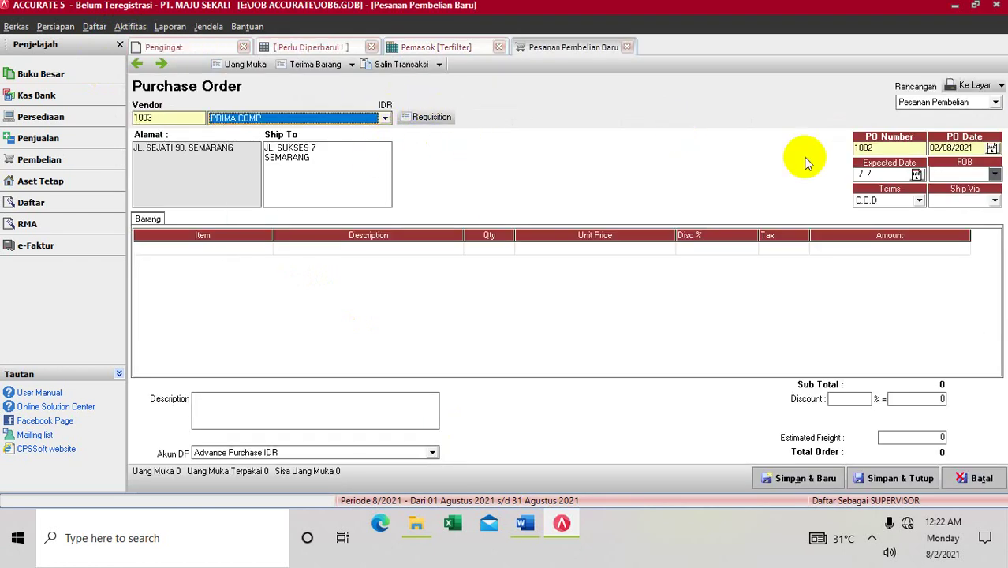
# Step: Enter 02/10/2013 as the order's date
pyautogui.click(954, 149)
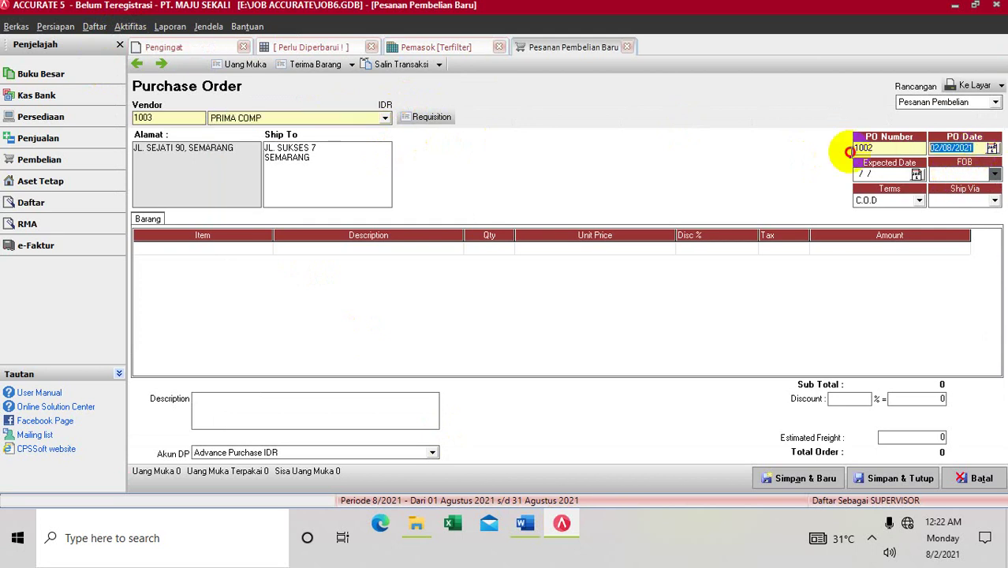
pyautogui.write('02/')
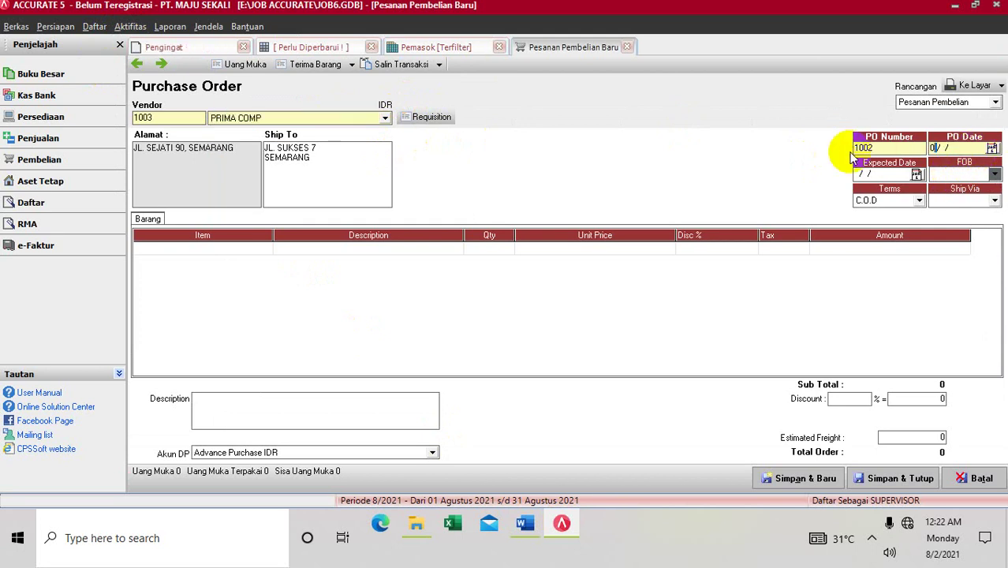
pyautogui.write('10/2013')
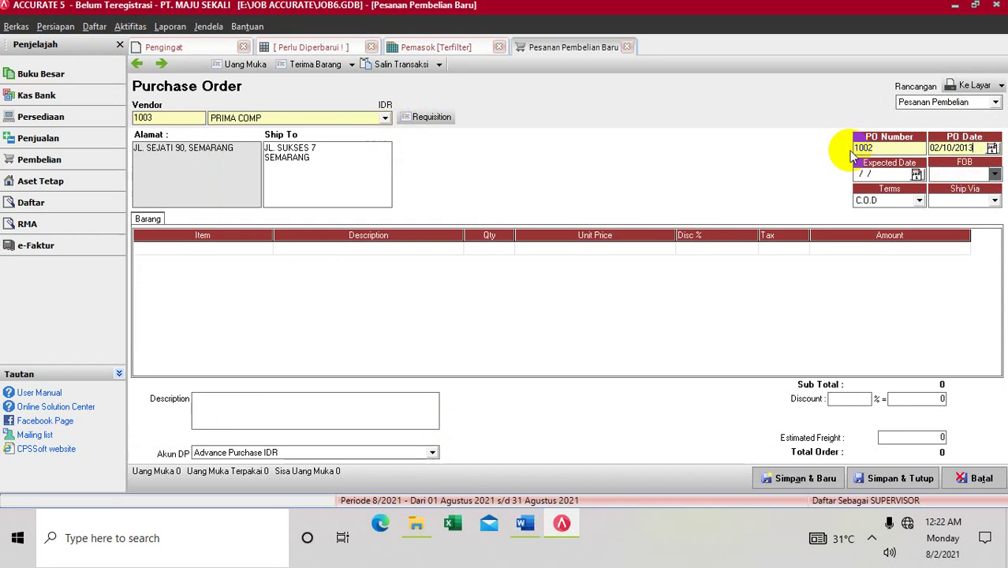
pyautogui.press('Tab')
pyautogui.write('02/')
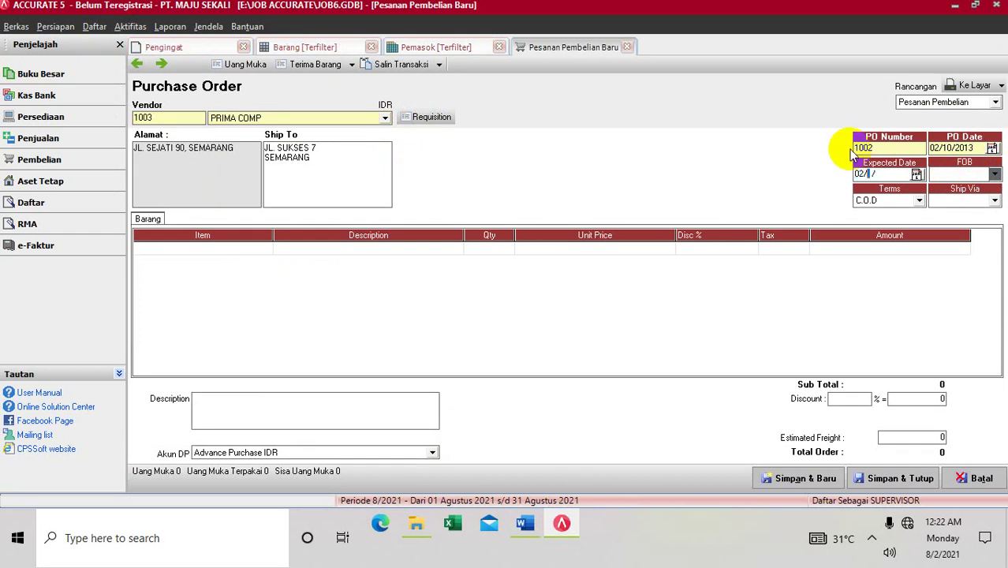
pyautogui.write('10/2013')
# Step: Set FOB to Shipping Point, terms to 3/15 n/60 and Ship Via to MOBIL BOX, and show the Requisition list
pyautogui.click(995, 175)
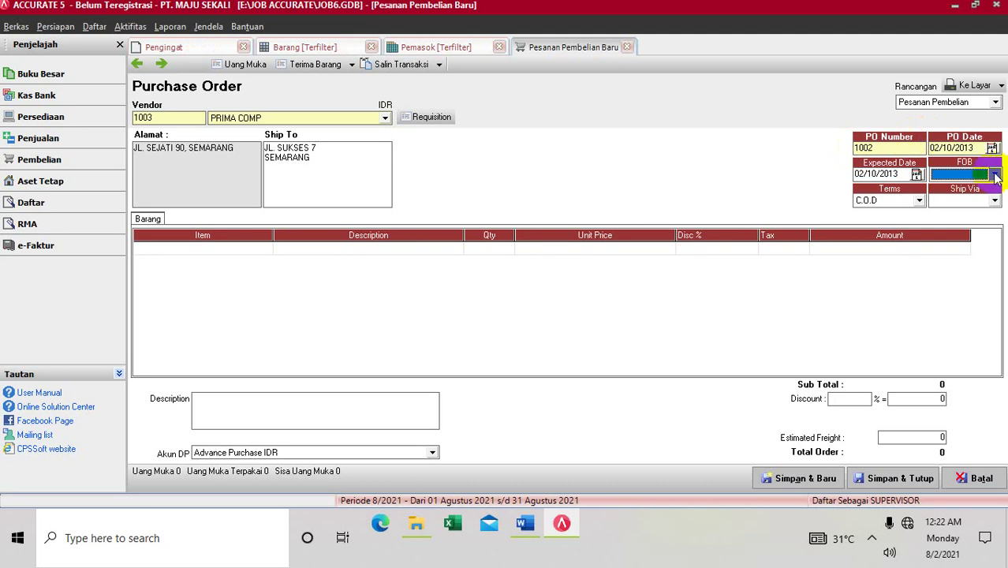
pyautogui.click(995, 176)
pyautogui.click(978, 187)
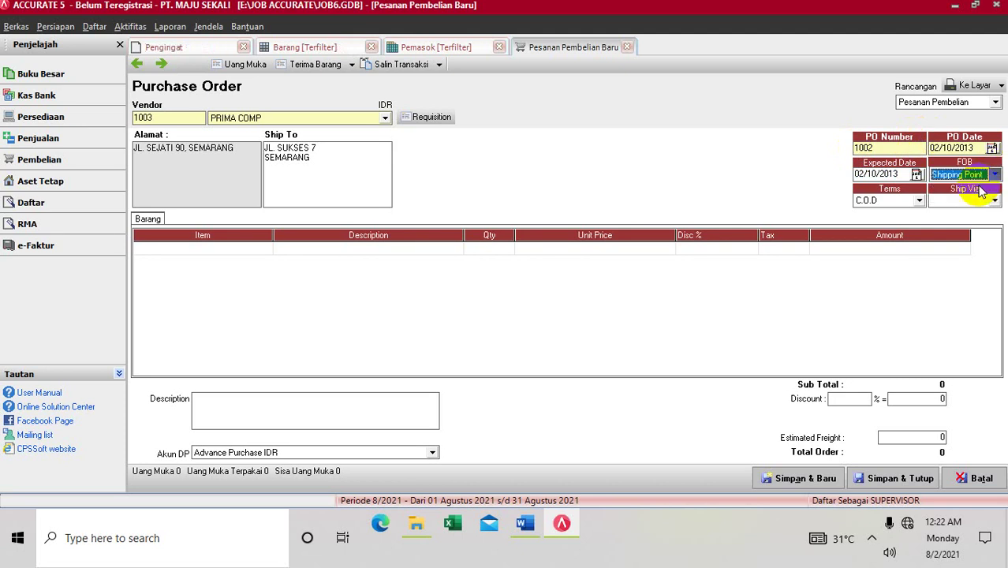
pyautogui.click(918, 200)
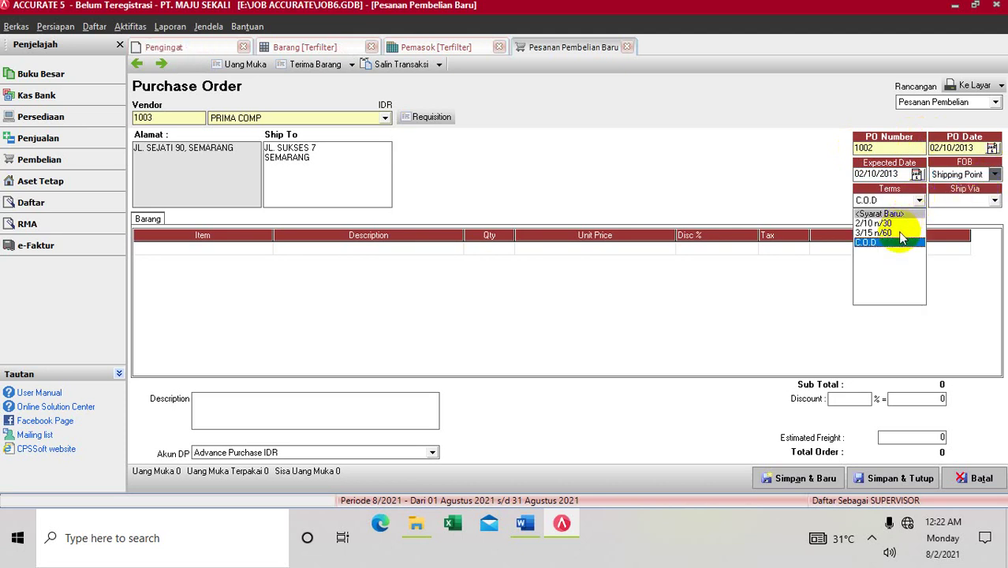
pyautogui.click(899, 233)
pyautogui.click(995, 199)
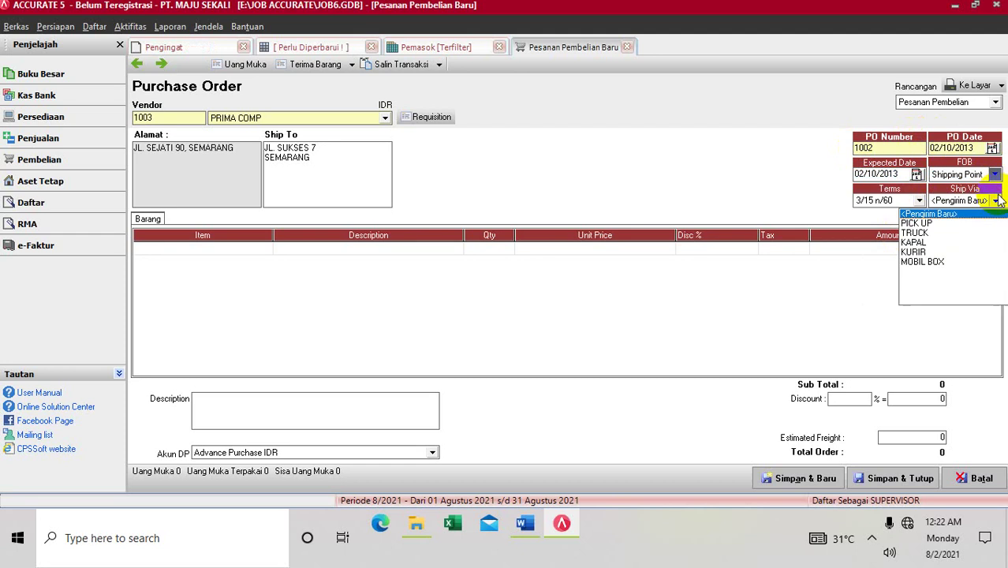
pyautogui.click(923, 262)
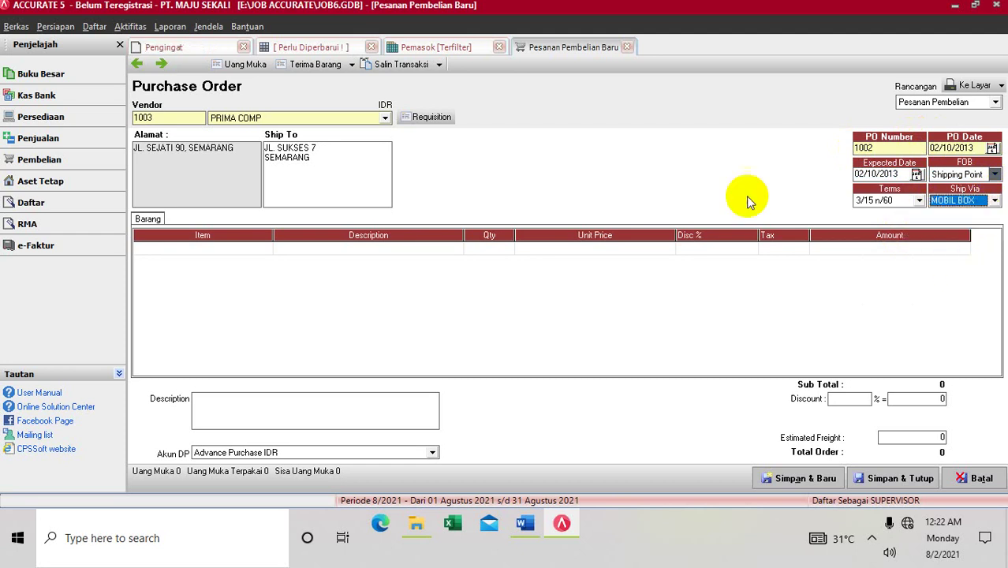
pyautogui.click(436, 122)
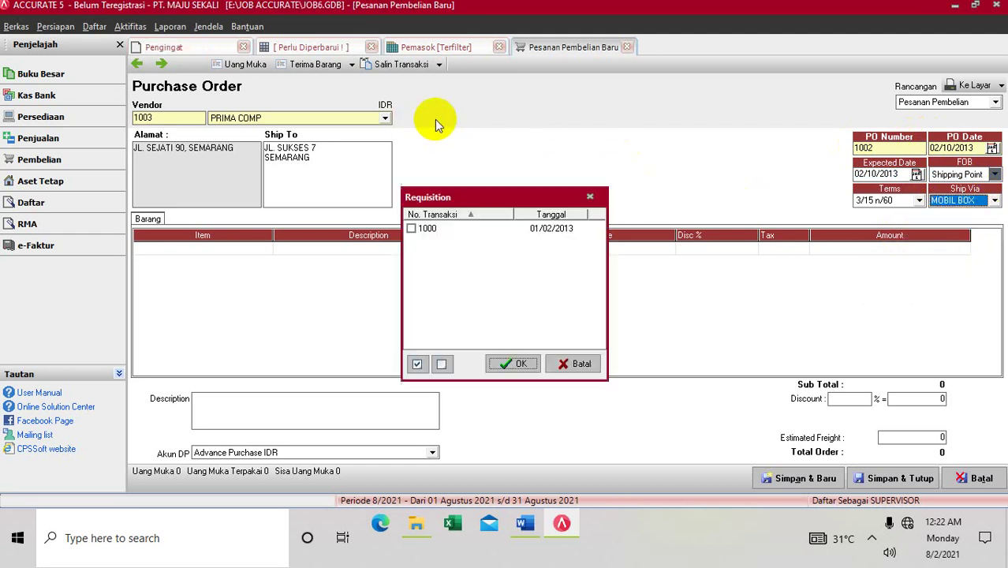
# Step: Copy requisition 1000 into PO 1002, adding PC-01 PC SAMSUNG PENTIUM 4 ×10 and PC-03 FLASHDISK TOSHIBA ×20
pyautogui.click(413, 228)
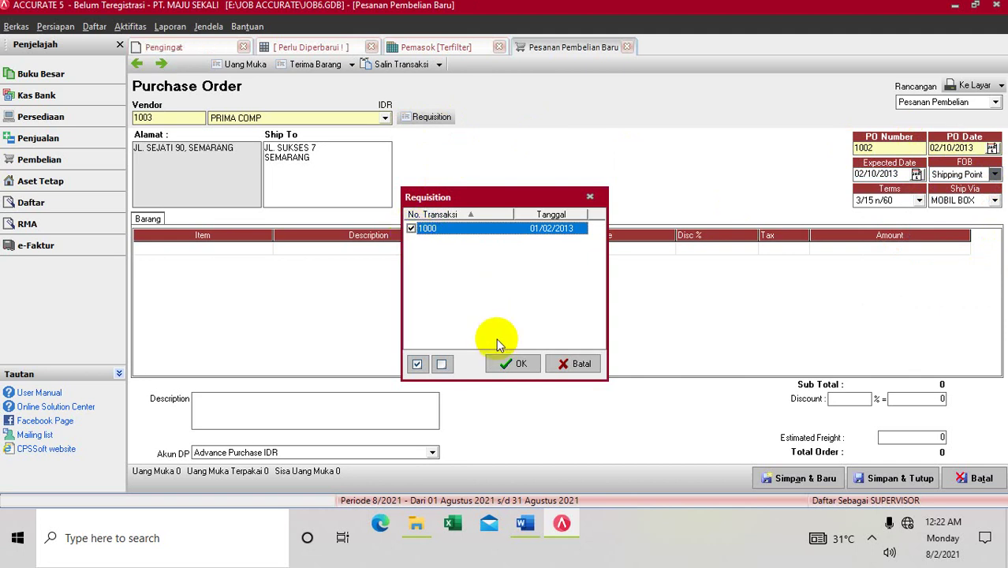
pyautogui.click(503, 364)
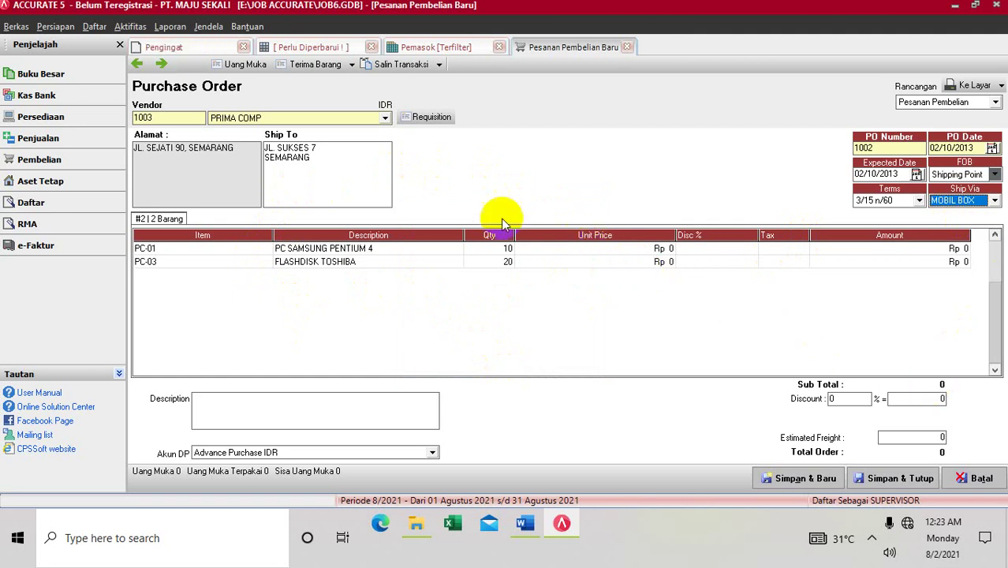
pyautogui.click(266, 249)
pyautogui.click(266, 249)
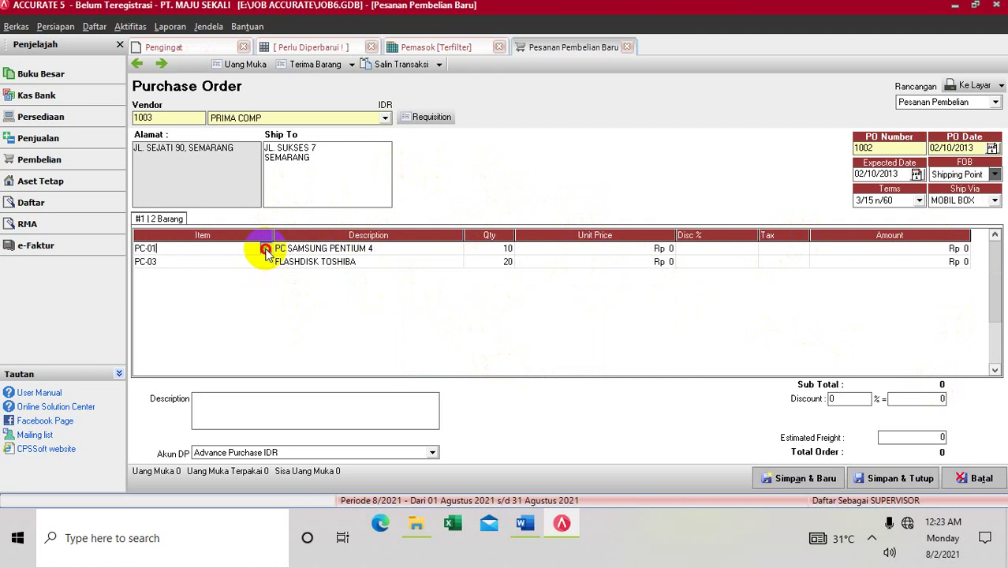
pyautogui.click(266, 249)
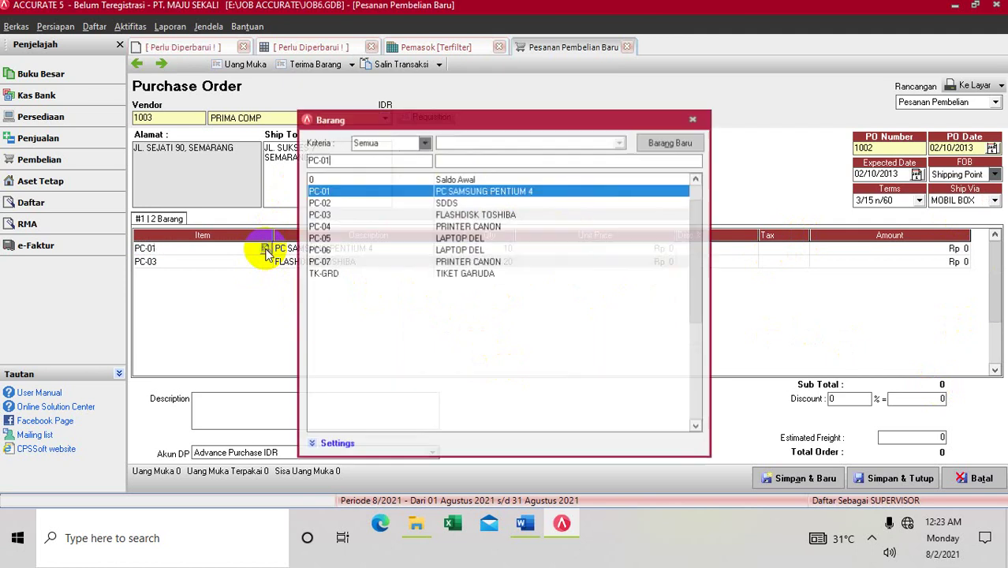
# Step: Replace row 1 with PC-04 PRINTER CANON, quantity 5 at unit price 375,000
pyautogui.click(409, 228)
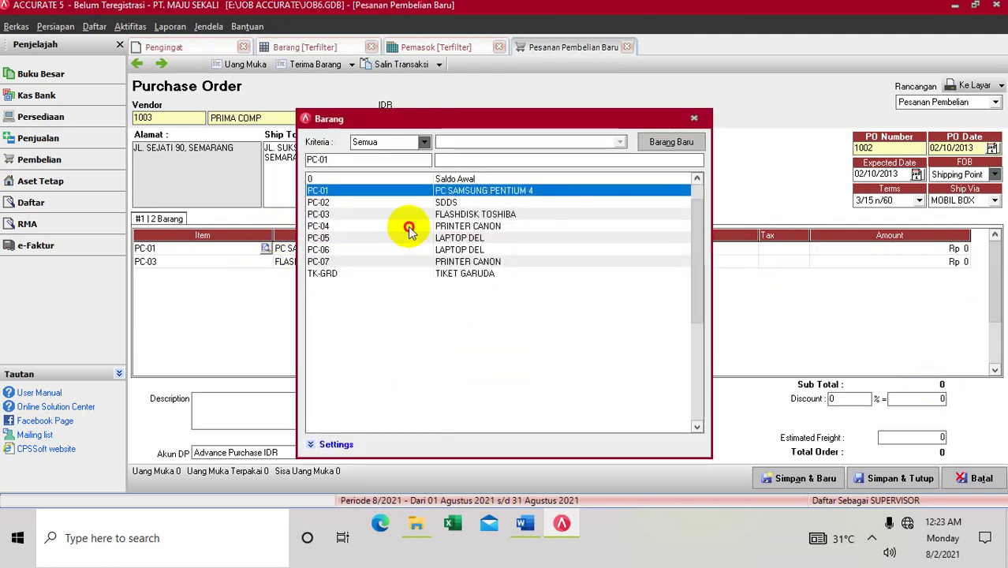
pyautogui.click(409, 228)
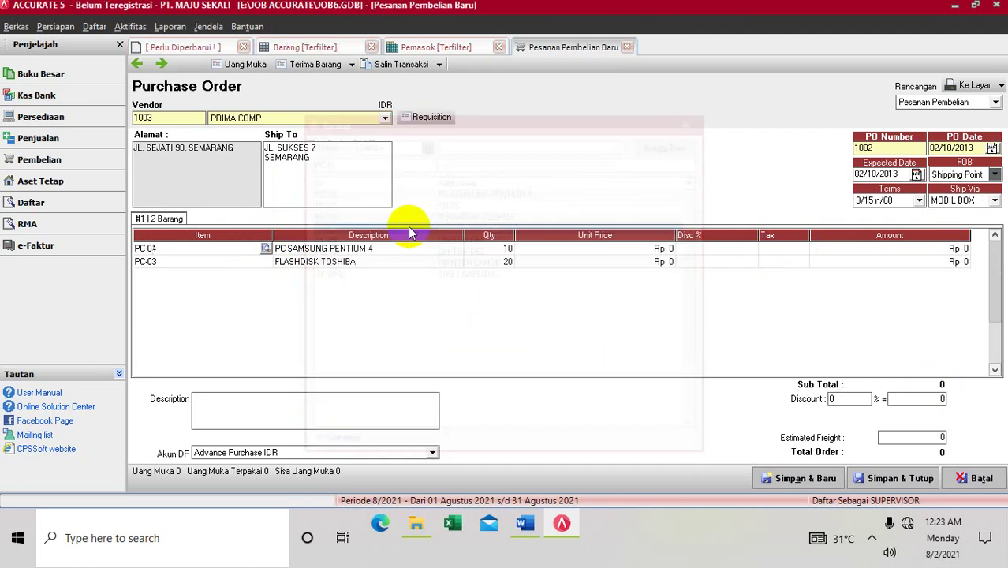
pyautogui.click(485, 249)
pyautogui.write('5')
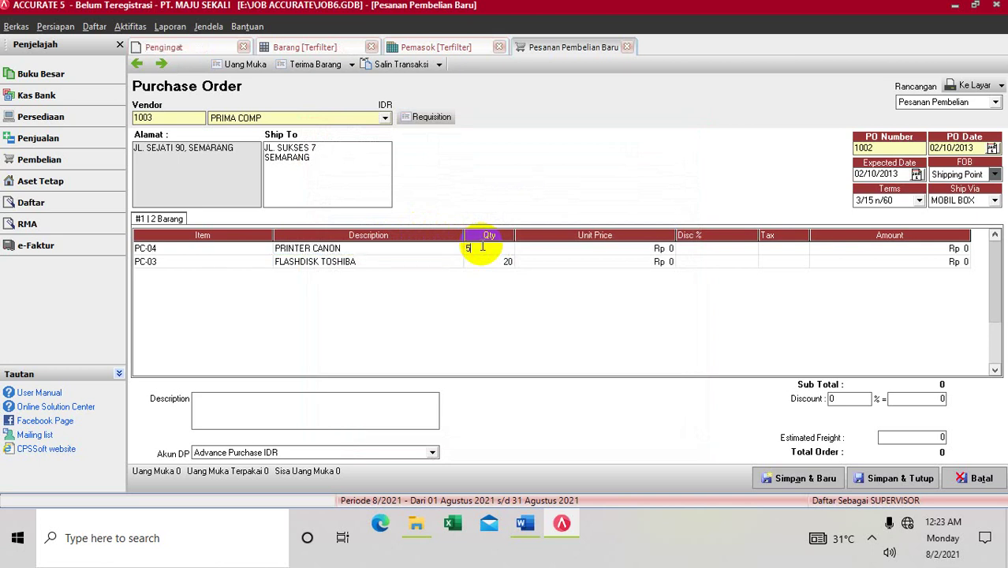
pyautogui.press('Tab')
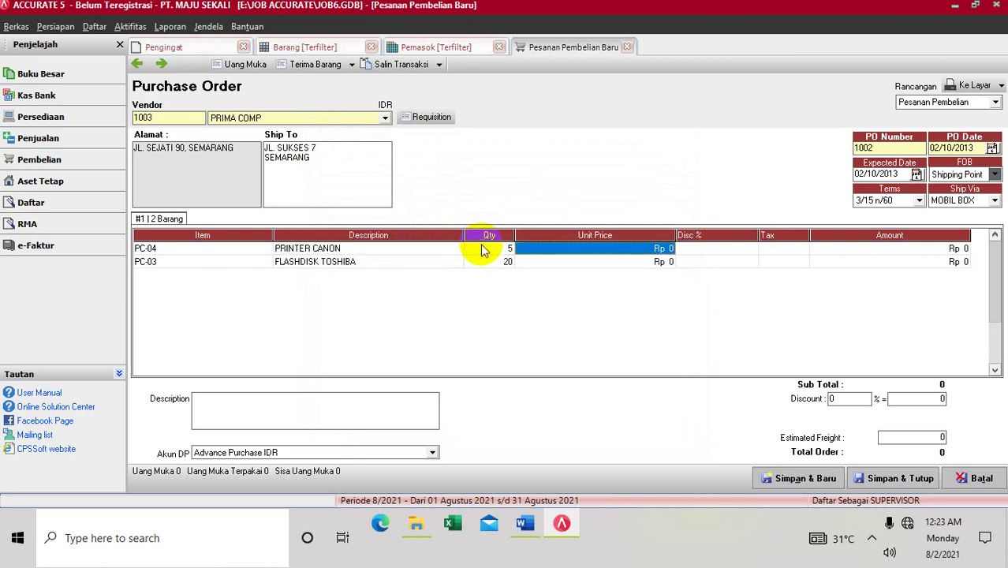
pyautogui.write('3')
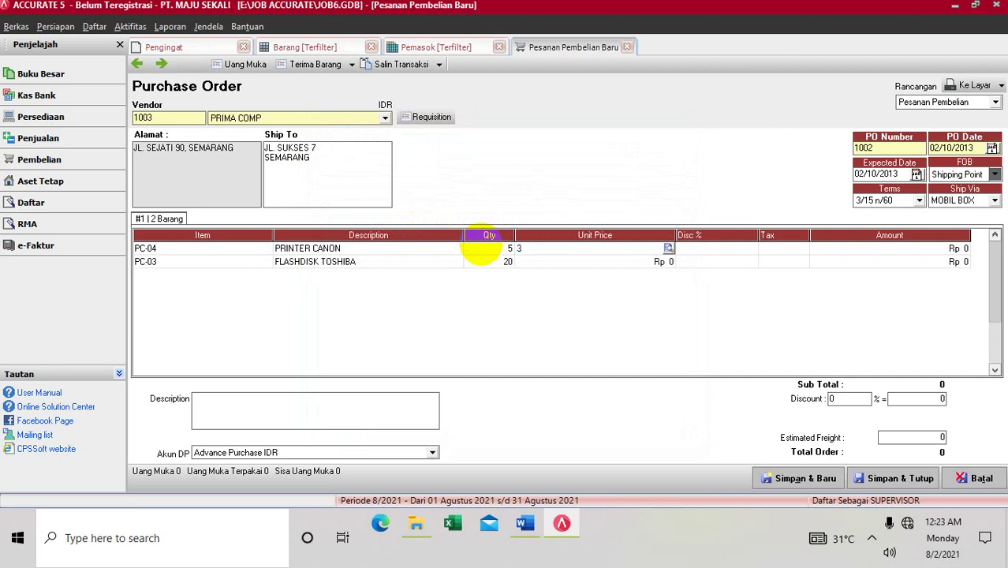
pyautogui.write('75000')
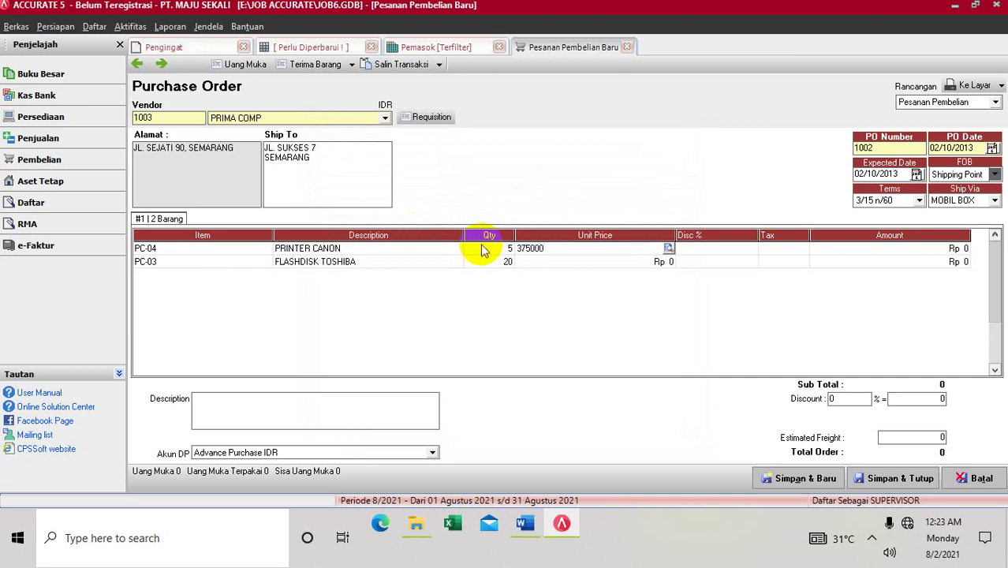
pyautogui.press('Tab')
pyautogui.press('Tab')
pyautogui.press('Tab')
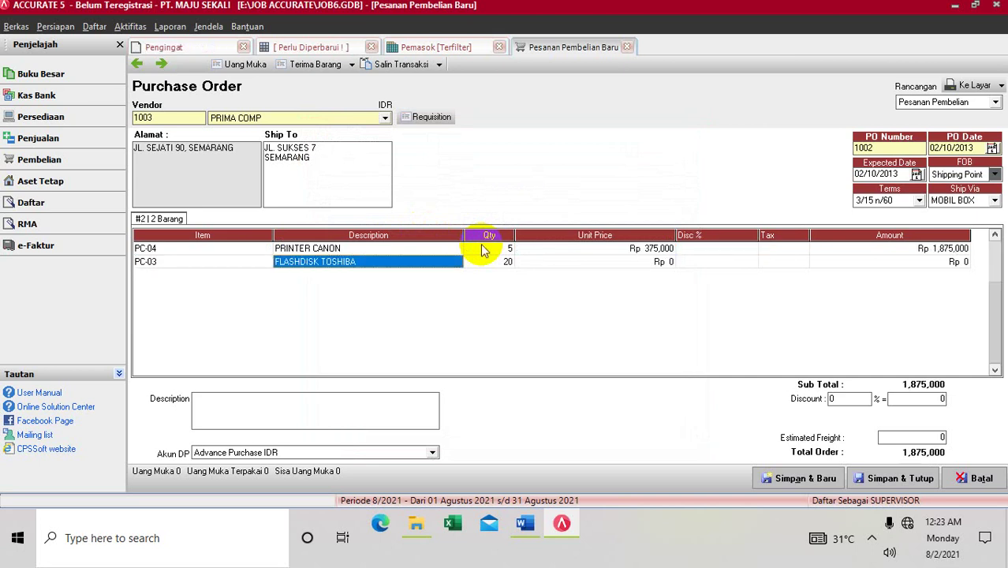
# Step: Replace row 2 with PC-07 PRINTER CANON, quantity 5 at unit price 510,000
pyautogui.click(263, 265)
pyautogui.click(263, 265)
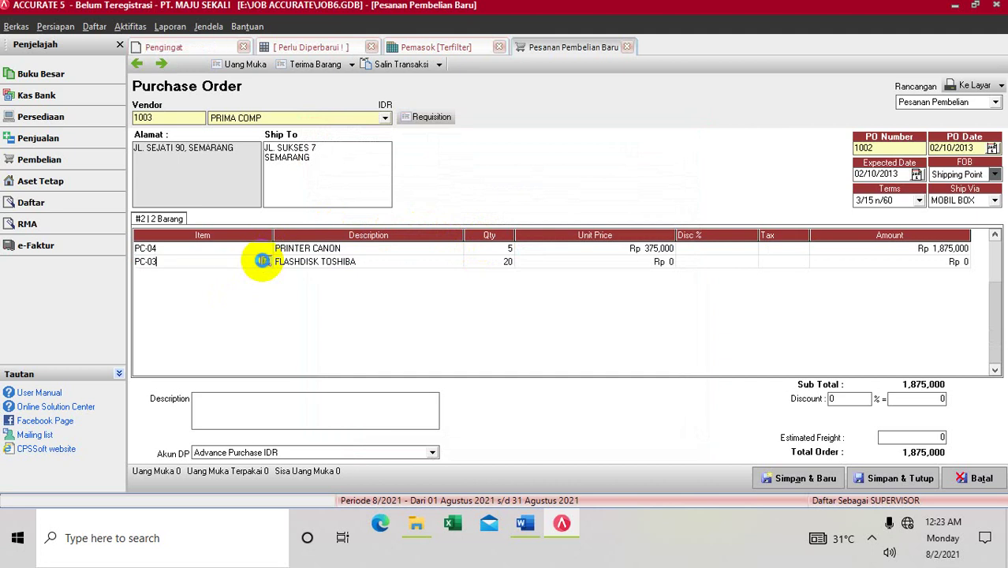
pyautogui.click(262, 261)
pyautogui.click(444, 265)
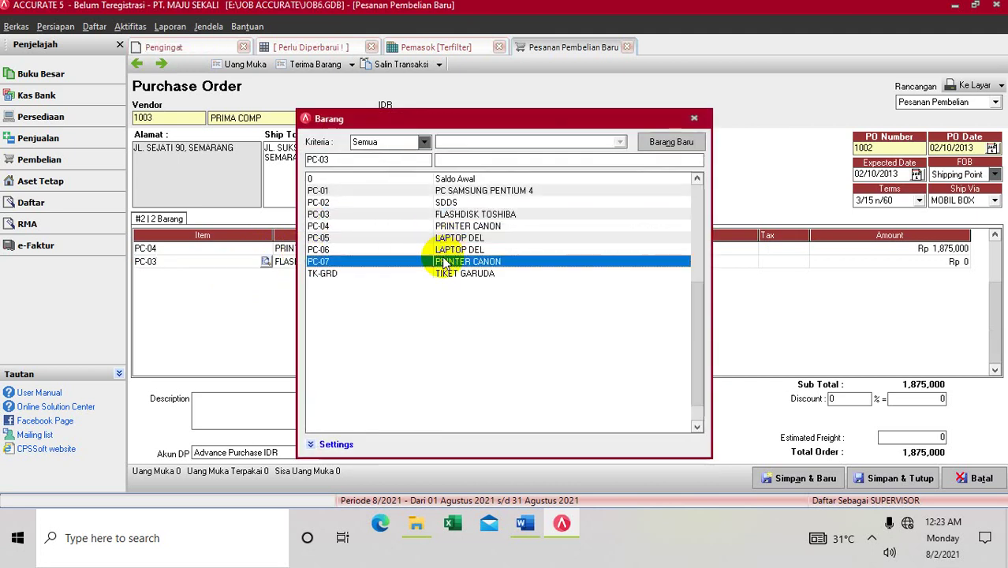
pyautogui.doubleClick(444, 265)
pyautogui.click(494, 263)
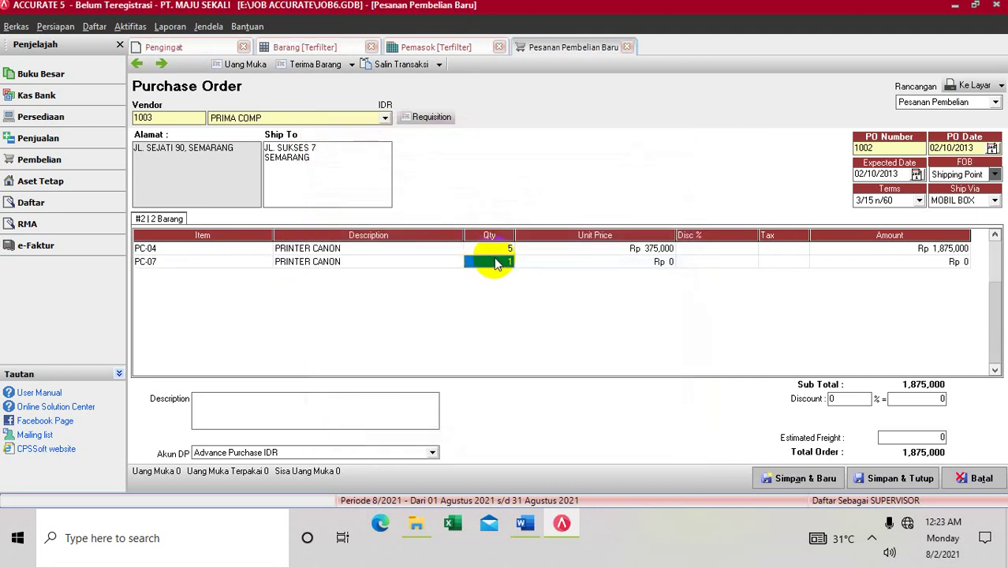
pyautogui.write('5')
pyautogui.press('Tab')
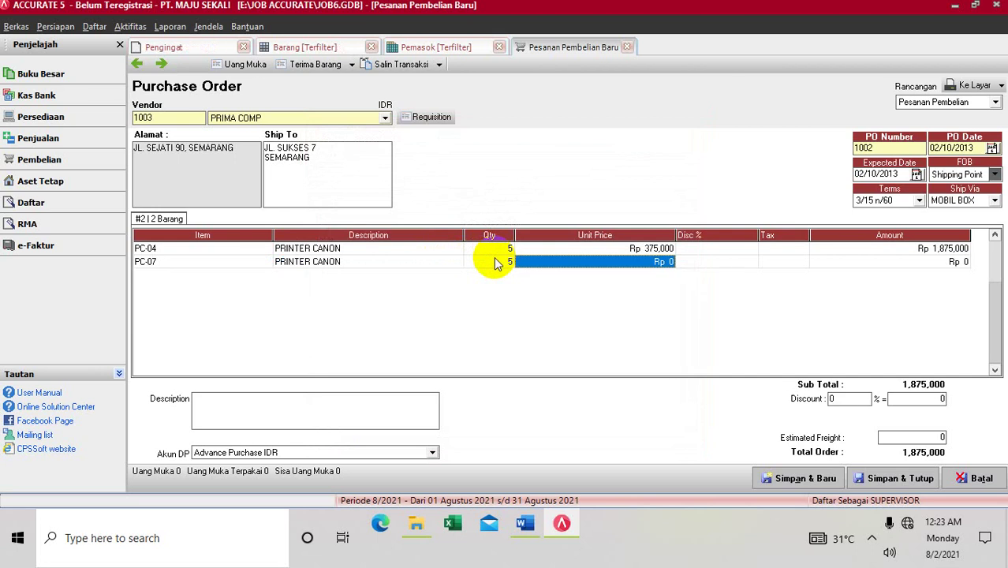
pyautogui.press('BackSpace')
pyautogui.write('510,')
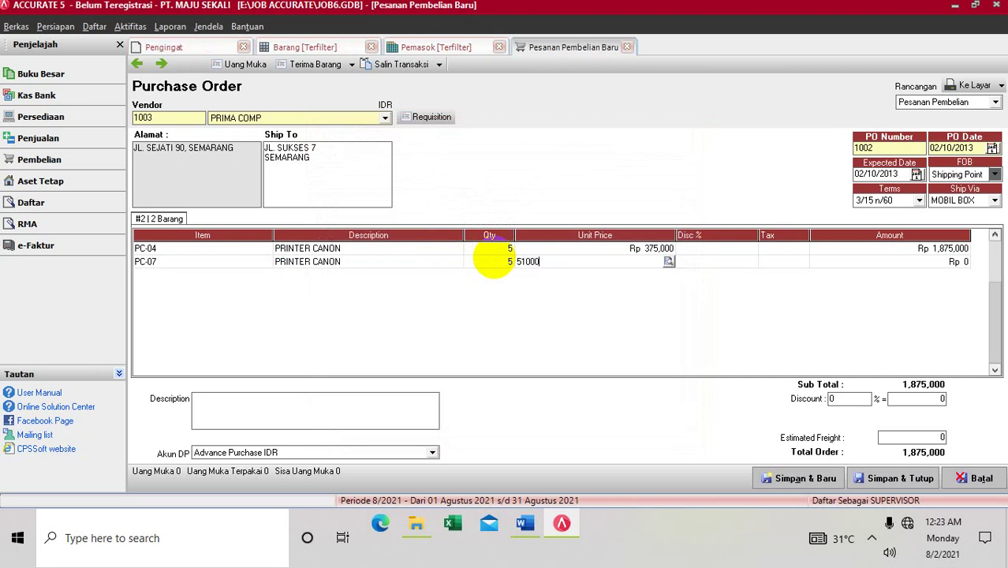
pyautogui.write('000')
pyautogui.press('Tab')
pyautogui.press('Tab')
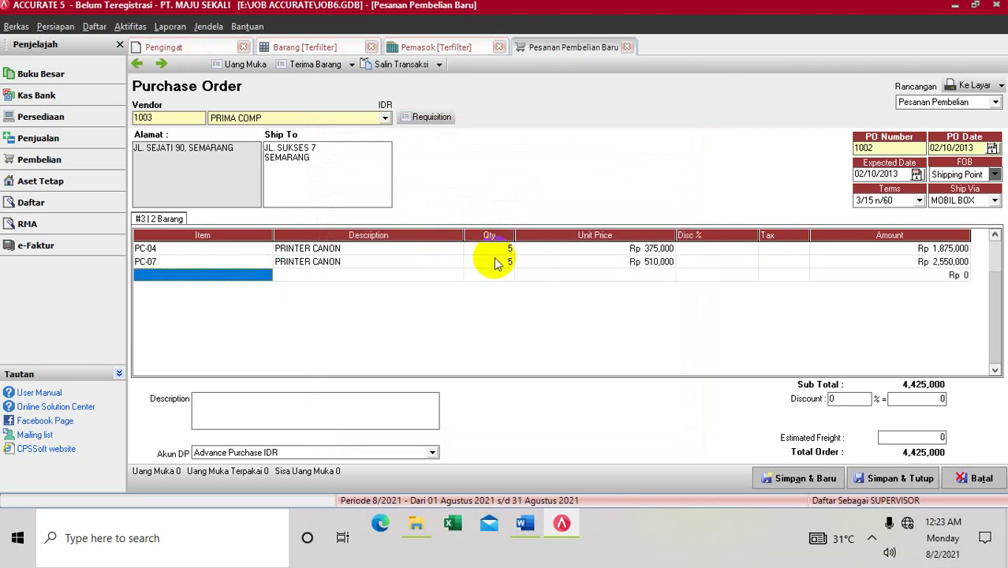
pyautogui.press('Tab')
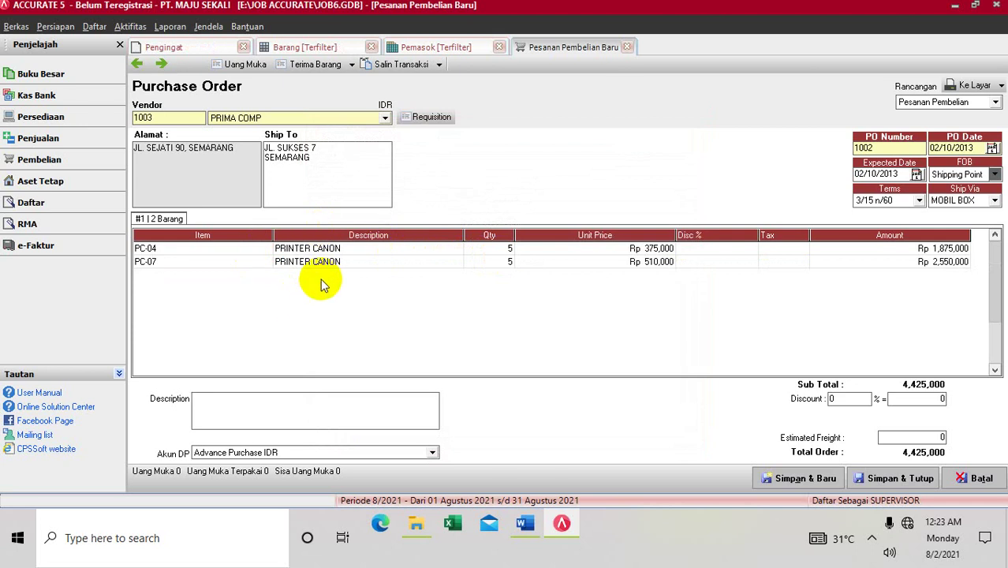
pyautogui.click(398, 262)
pyautogui.press('Return')
pyautogui.press('Return')
pyautogui.press('Return')
pyautogui.press('Return')
pyautogui.press('Return')
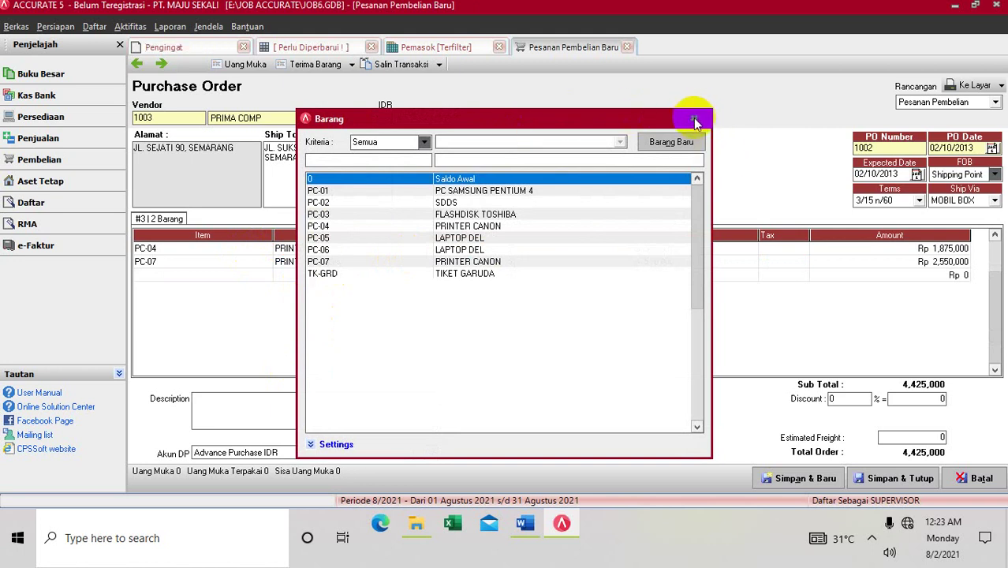
# Step: Add PC-05 LAPTOP DEL on row 3, quantity 5 at Rp 4,900,000
pyautogui.click(694, 120)
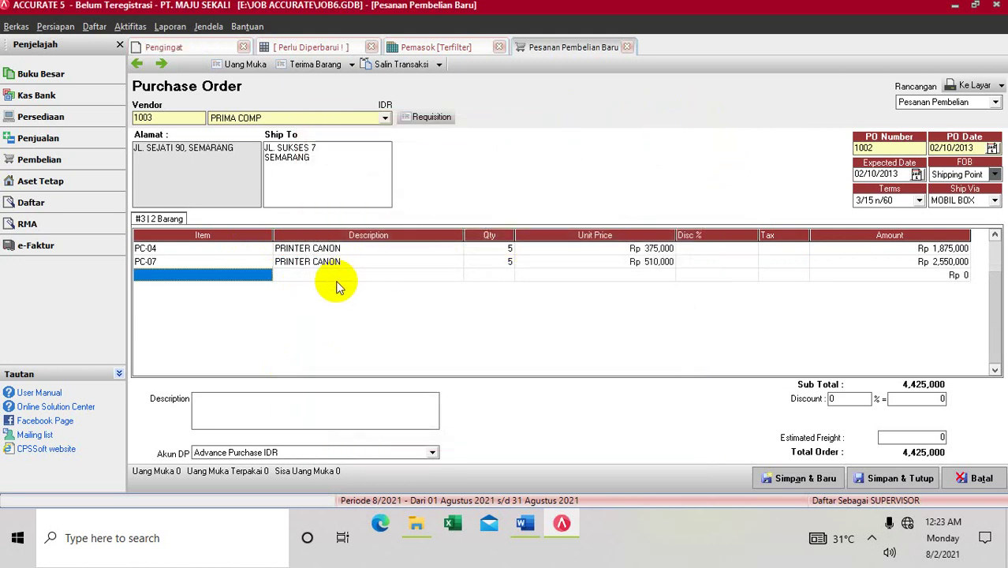
pyautogui.click(265, 275)
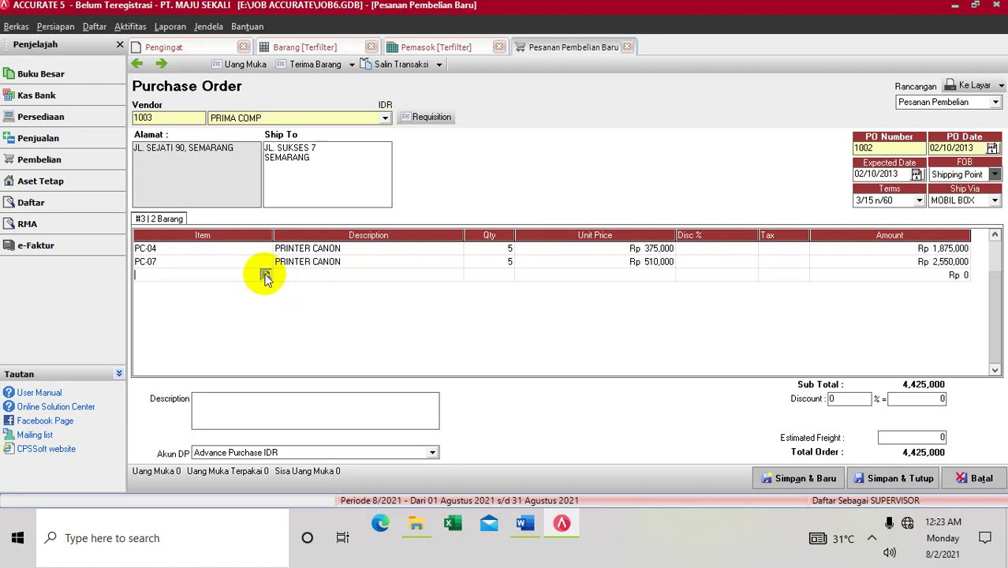
pyautogui.click(265, 274)
pyautogui.click(456, 239)
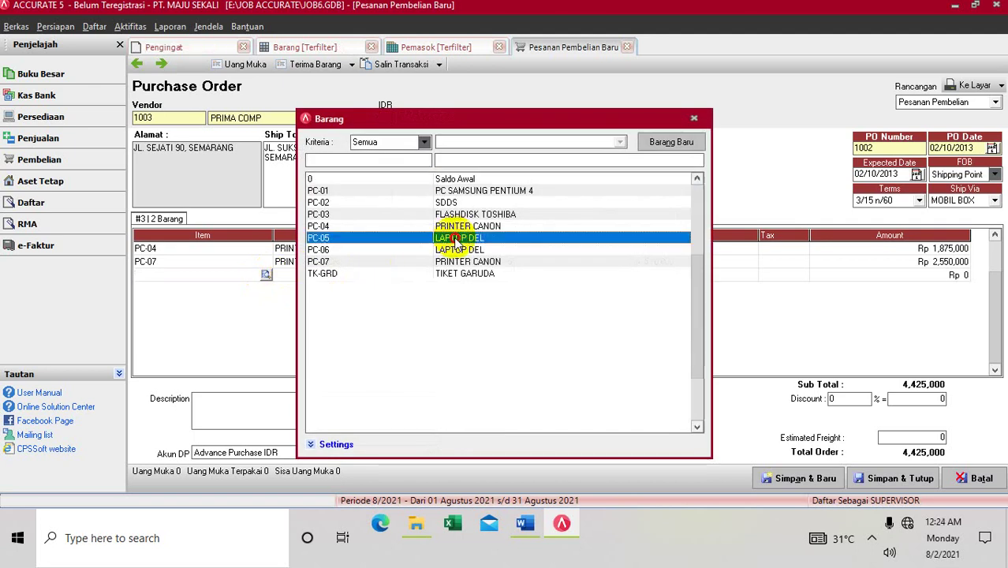
pyautogui.doubleClick(456, 239)
pyautogui.click(509, 275)
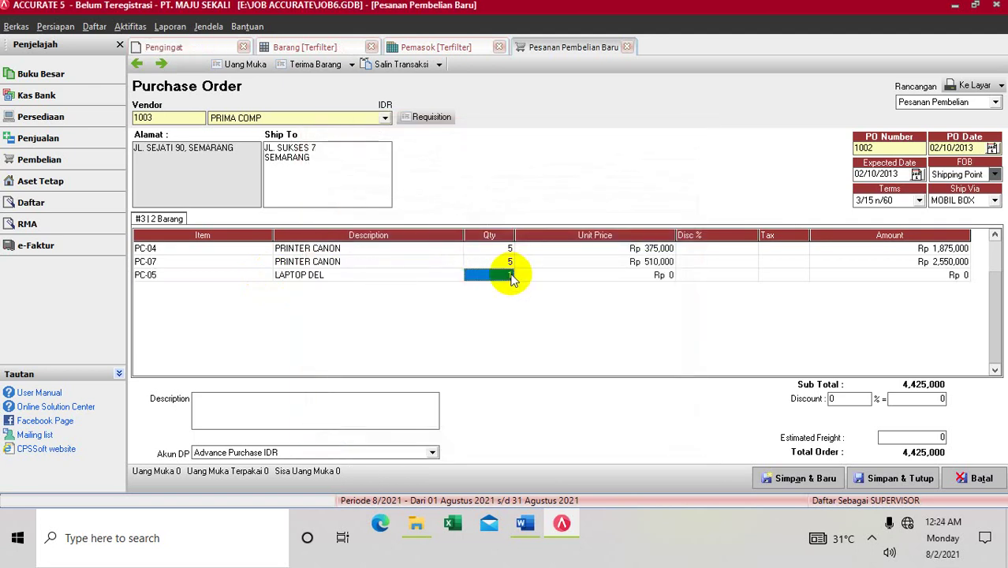
pyautogui.write('5')
pyautogui.press('Tab')
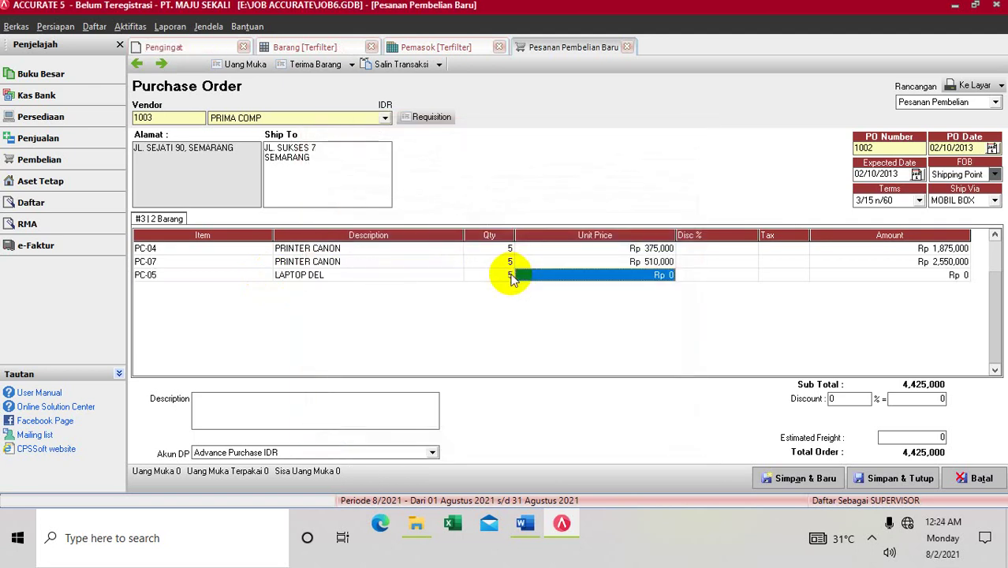
pyautogui.write('4,90')
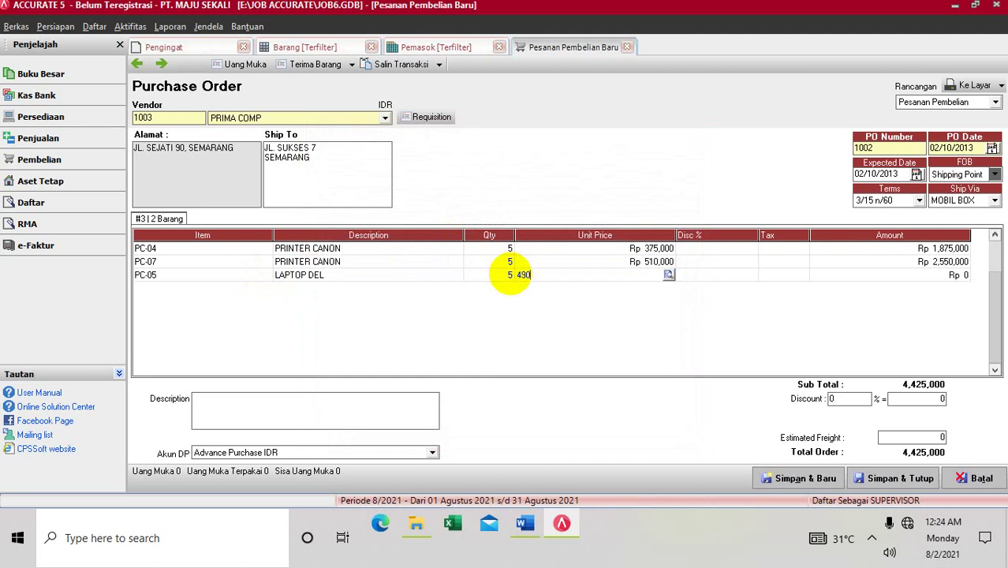
pyautogui.write('0,000')
pyautogui.press('Tab')
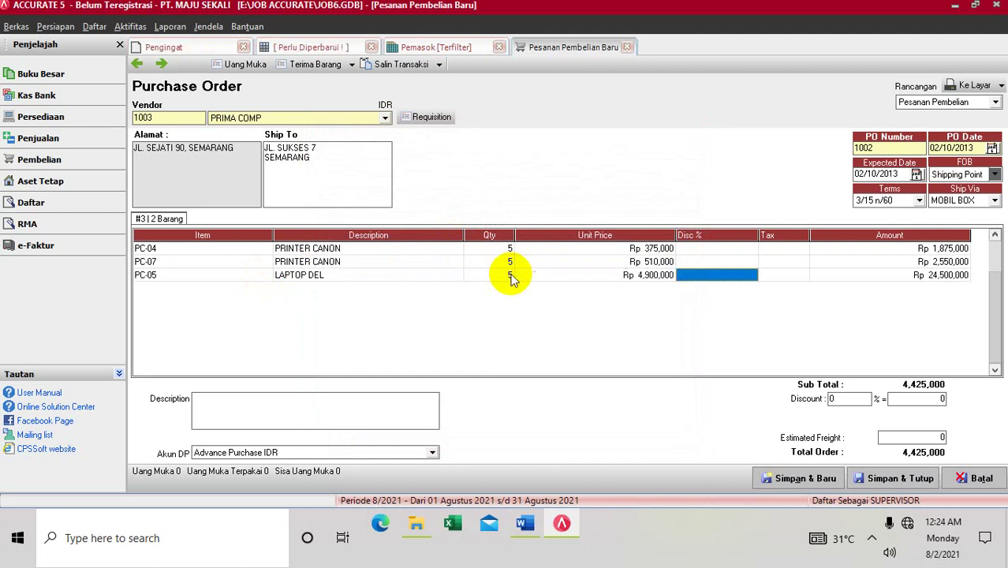
pyautogui.press('Tab')
pyautogui.press('Tab')
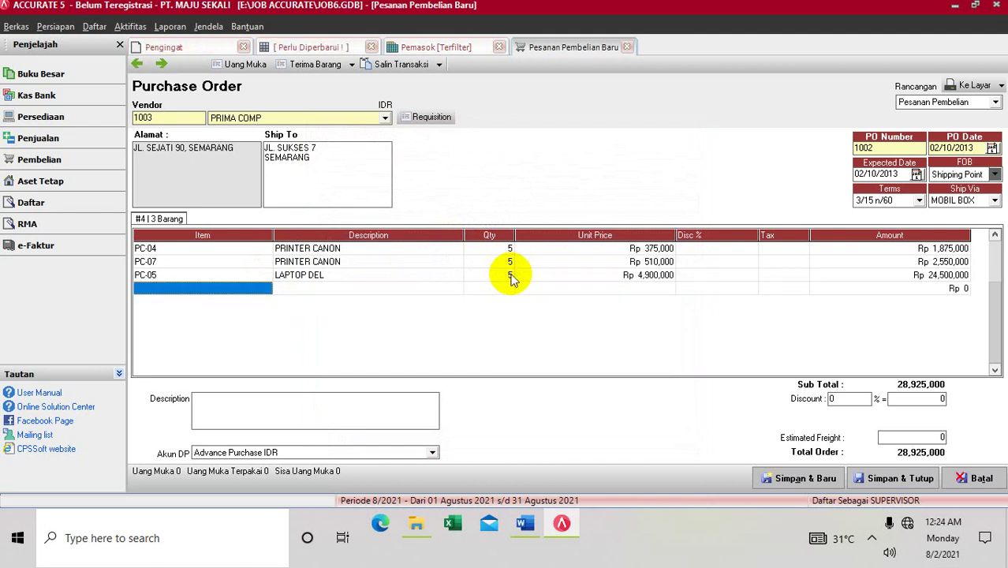
# Step: Add PC-06 LAPTOP DEL on row 4, quantity 10 at Rp 4,150,000
pyautogui.click(265, 288)
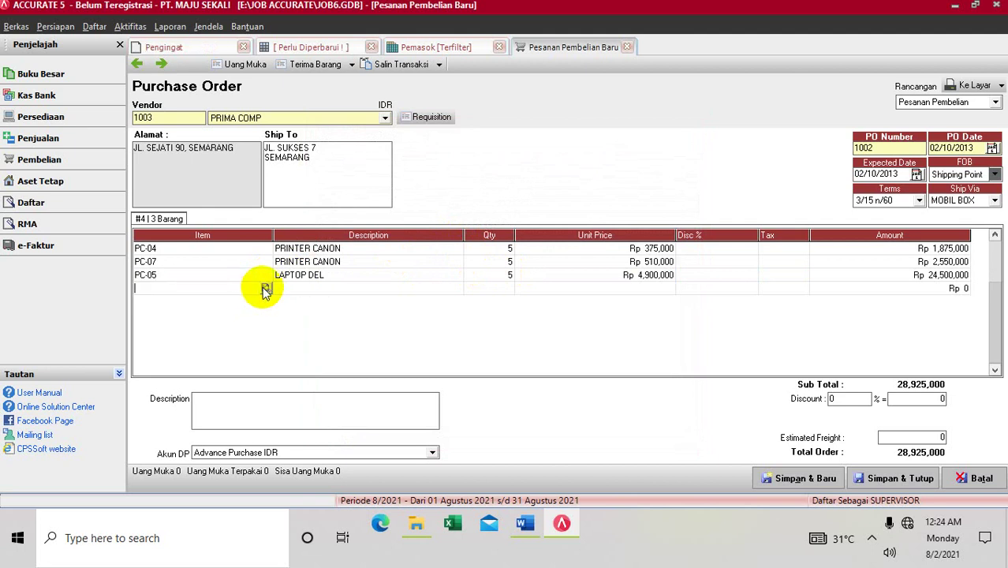
pyautogui.click(265, 289)
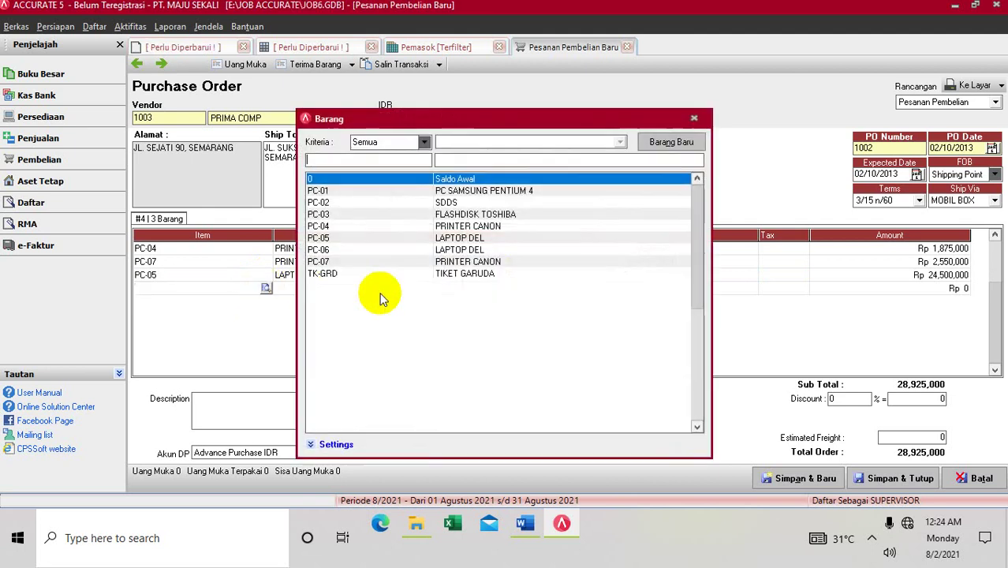
pyautogui.doubleClick(446, 249)
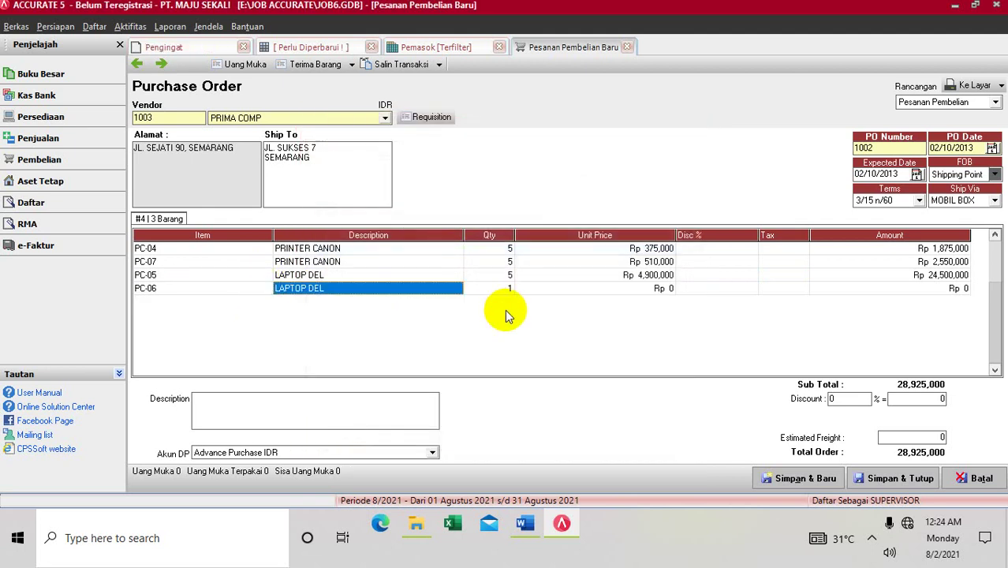
pyautogui.click(509, 290)
pyautogui.write('10')
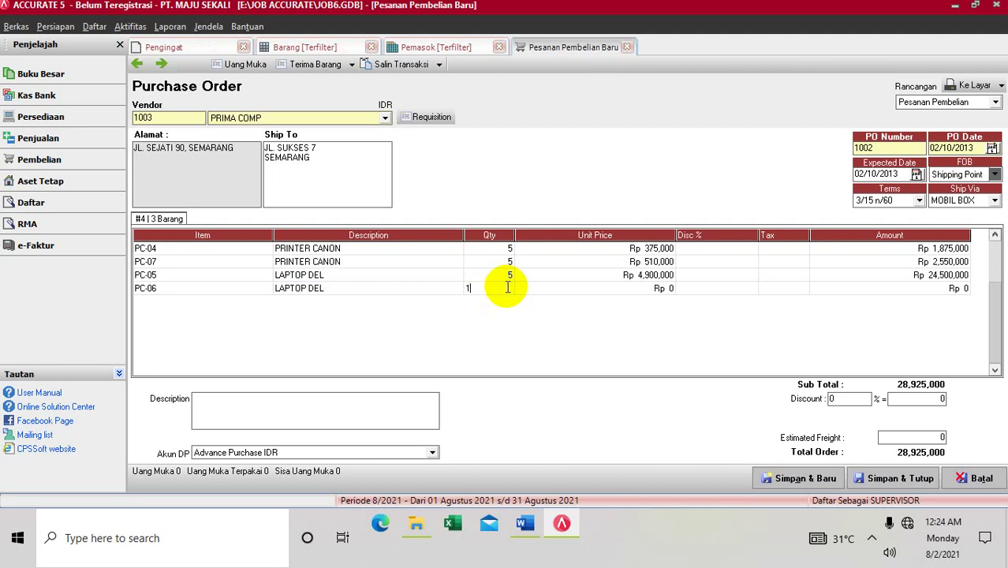
pyautogui.press('Tab')
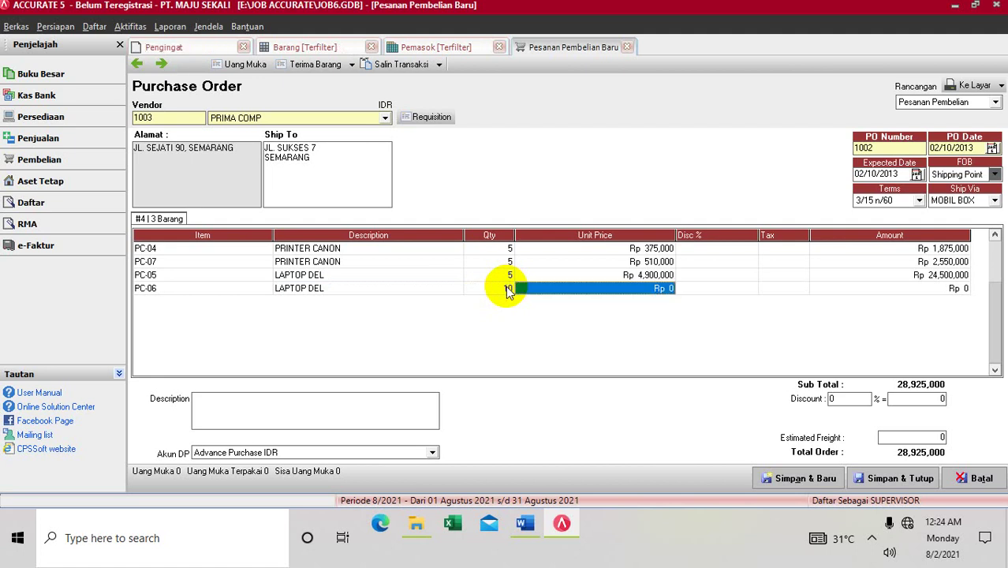
pyautogui.write('4,')
pyautogui.write('15')
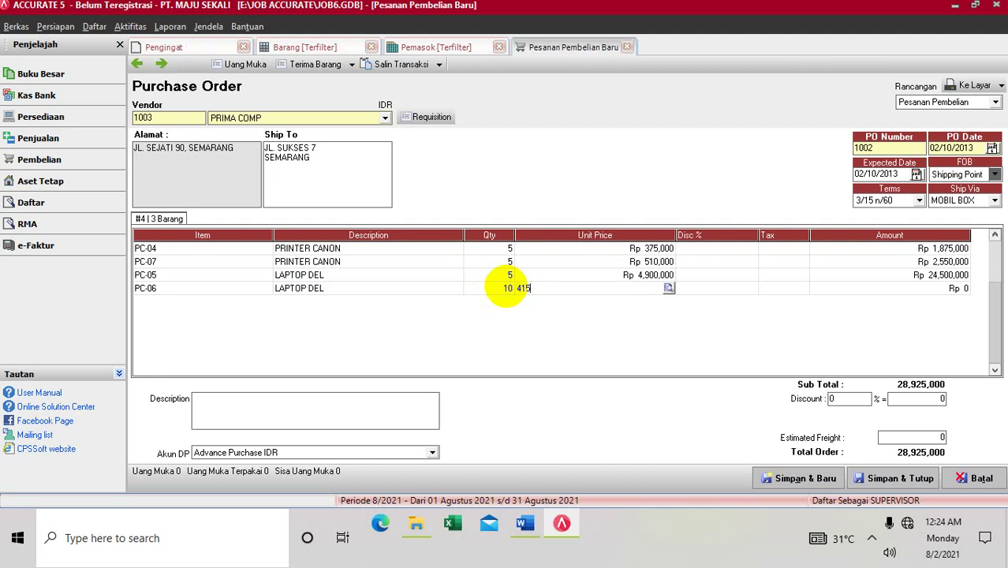
pyautogui.write('0,000')
pyautogui.press('Tab')
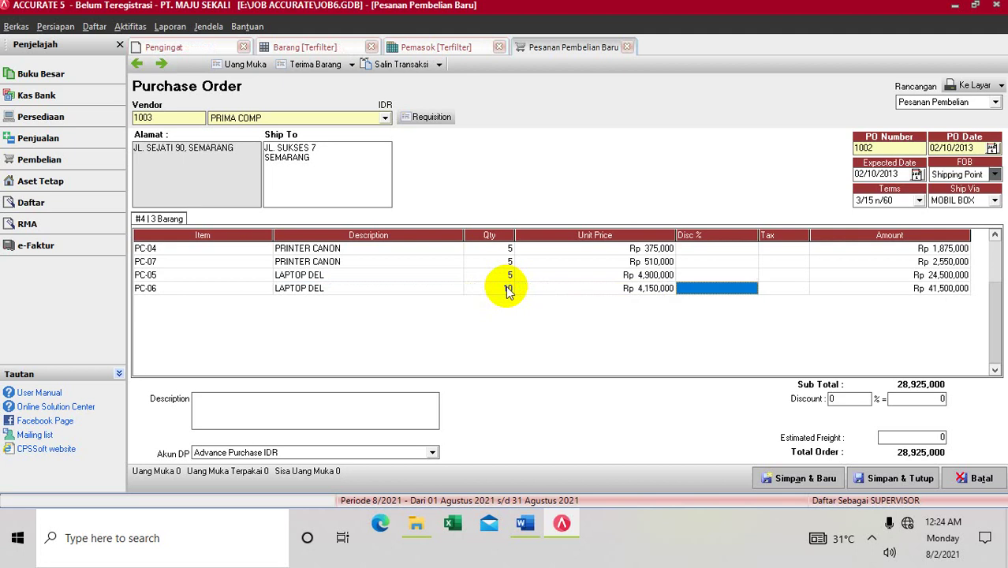
pyautogui.press('Tab')
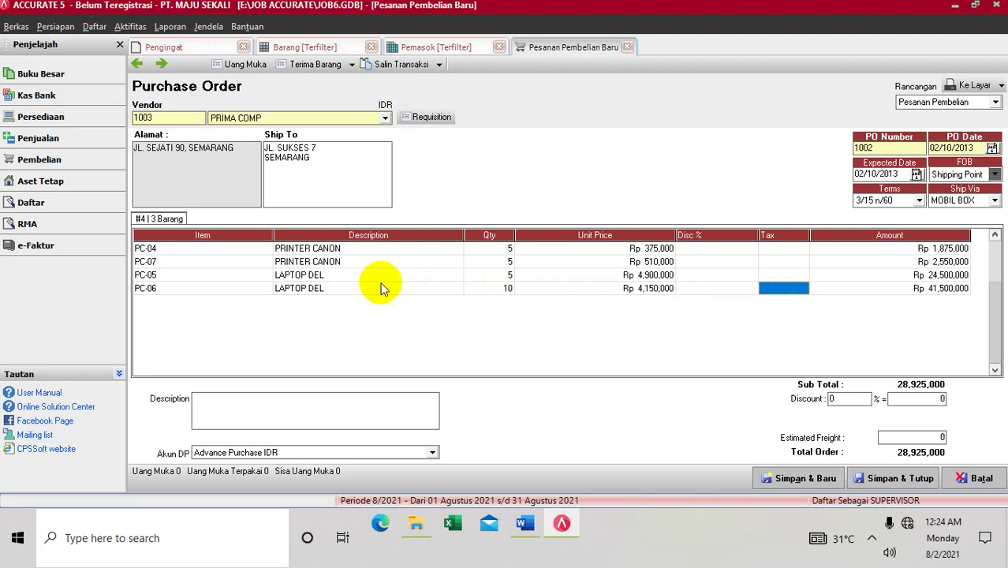
# Step: Create a Uang Muka purchase invoice from PO 1002 and select its Total Uang Muka cell
pyautogui.click(238, 68)
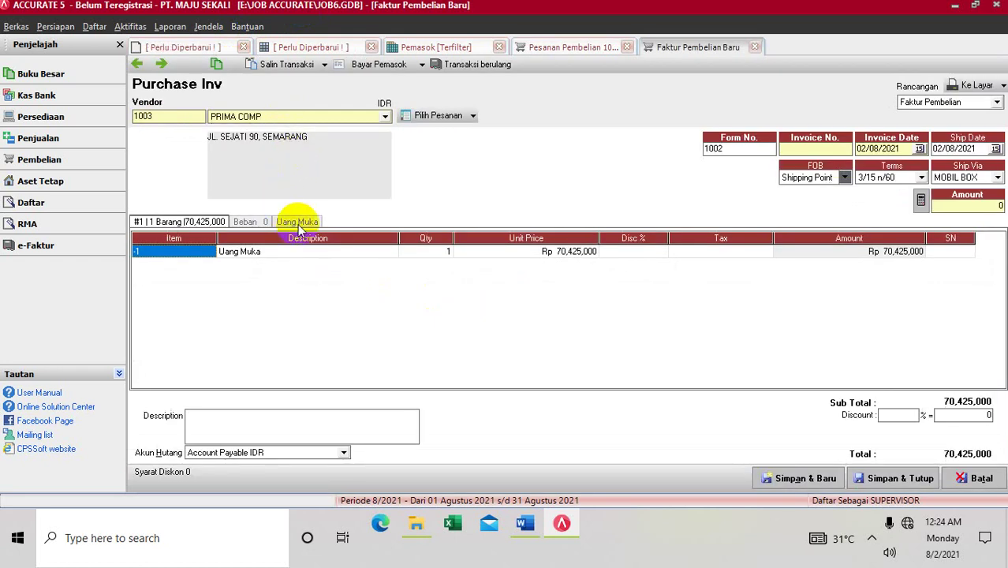
pyautogui.click(298, 224)
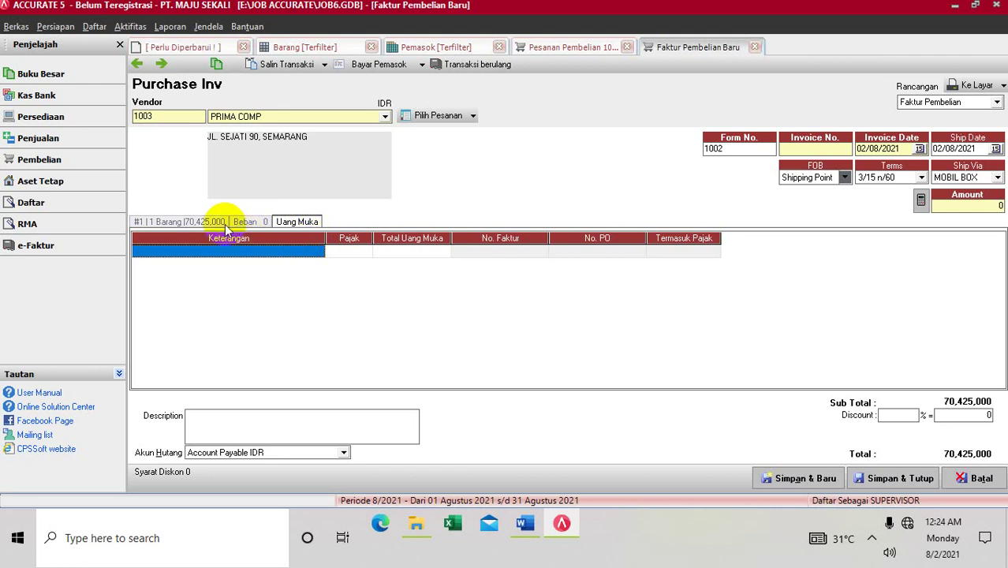
pyautogui.click(392, 250)
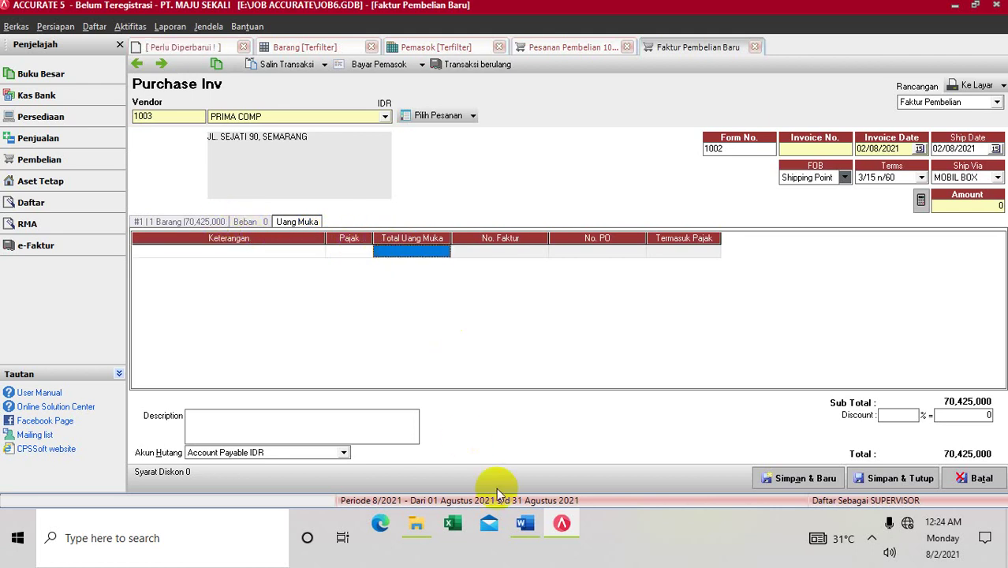
pyautogui.click(524, 526)
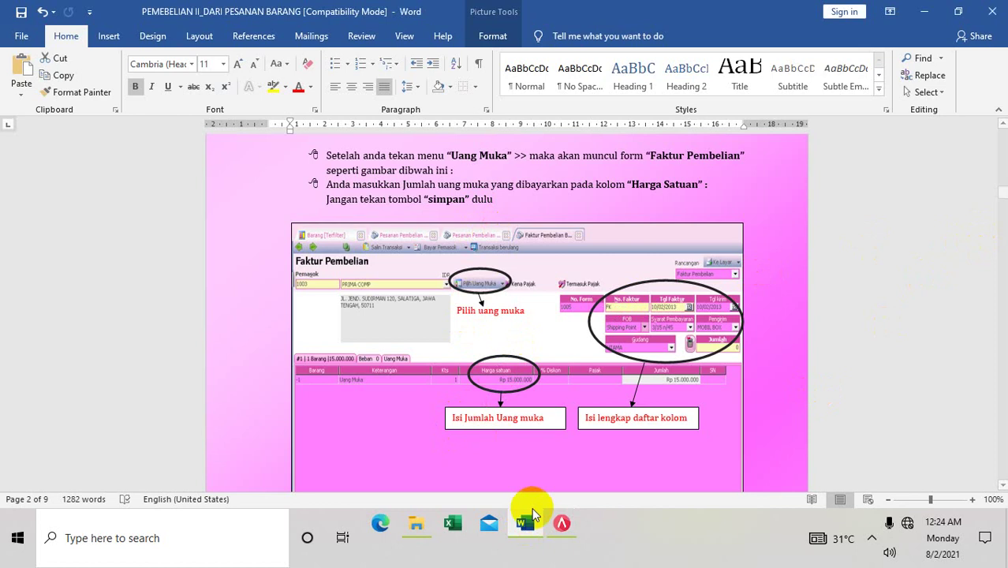
pyautogui.moveTo(552, 535)
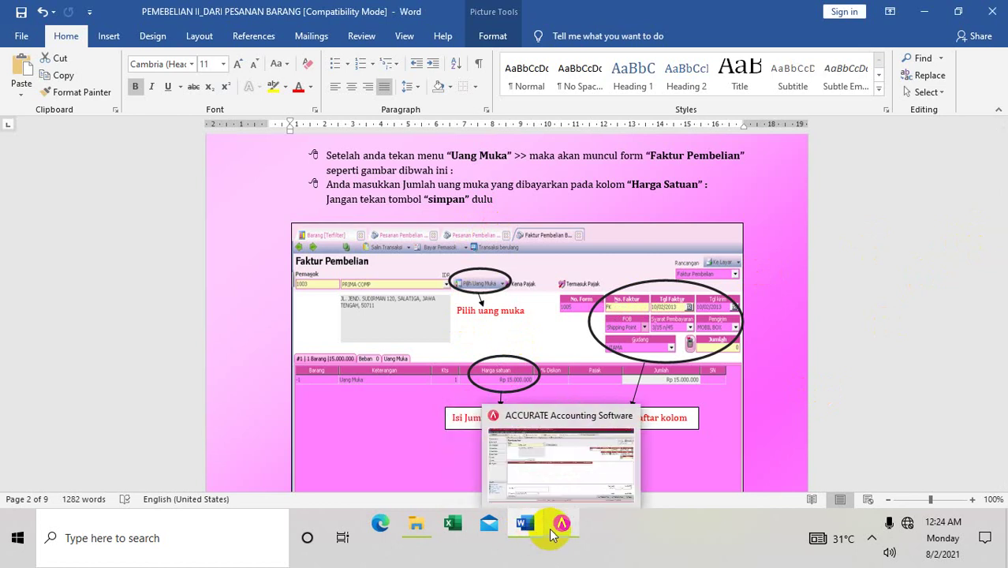
# Step: Enter Rp 15,000,000 as the unit price of the invoice's Uang Muka line
pyautogui.click(558, 525)
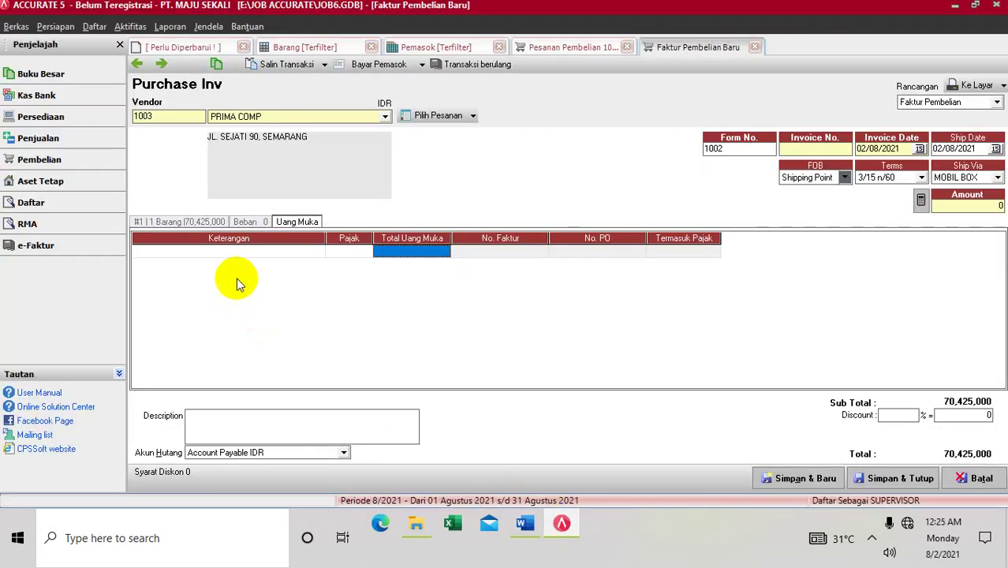
pyautogui.click(202, 221)
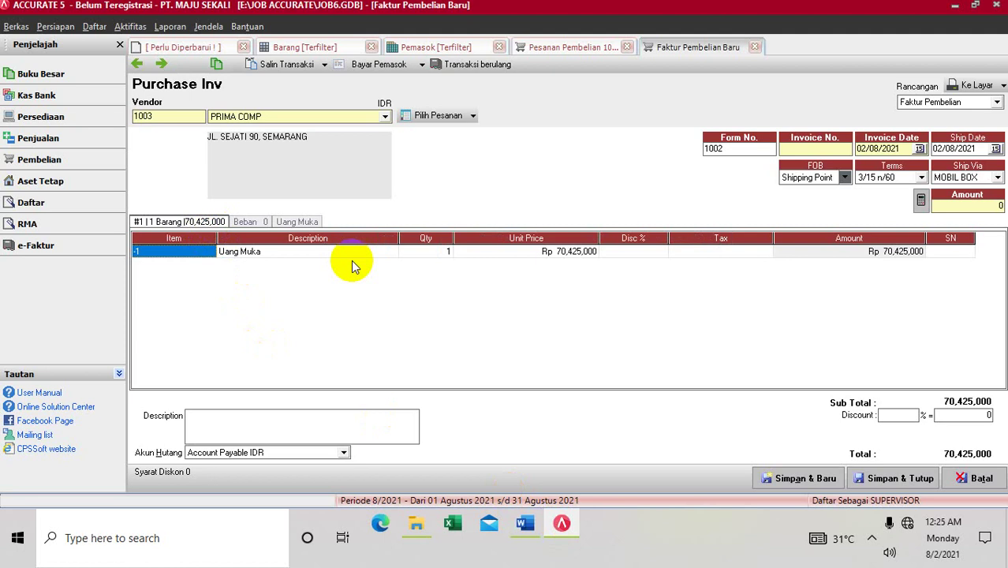
pyautogui.click(502, 255)
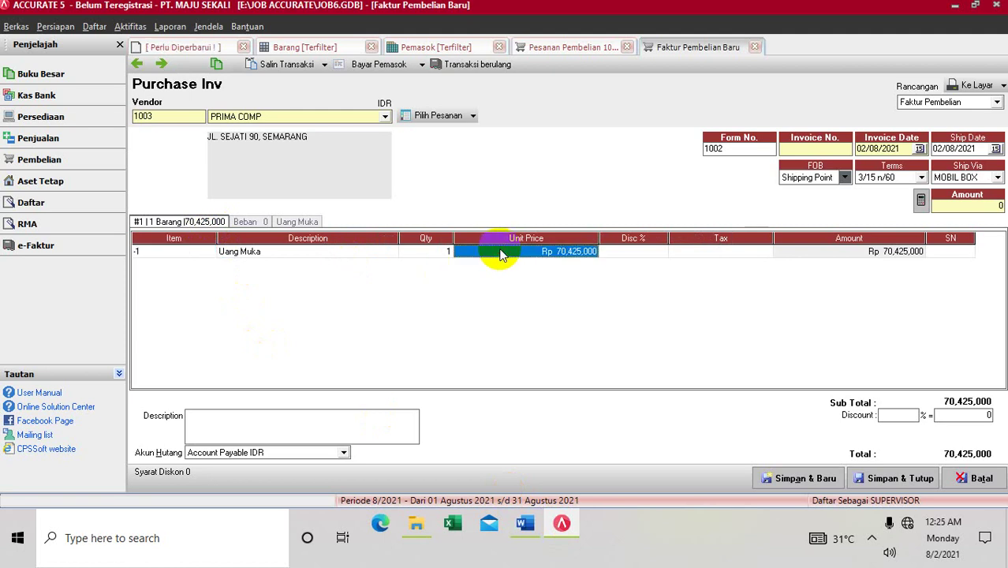
pyautogui.write('150')
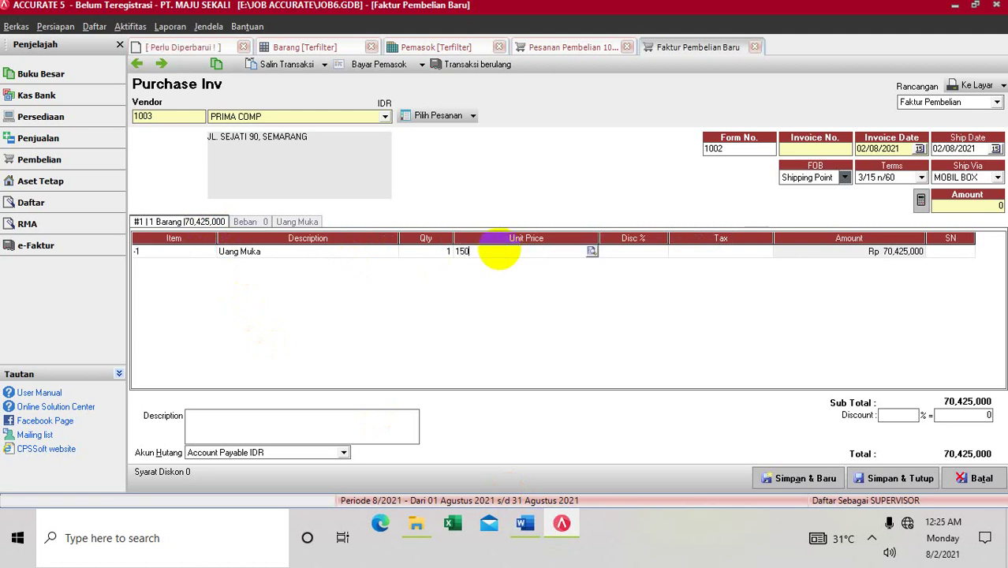
pyautogui.write('000')
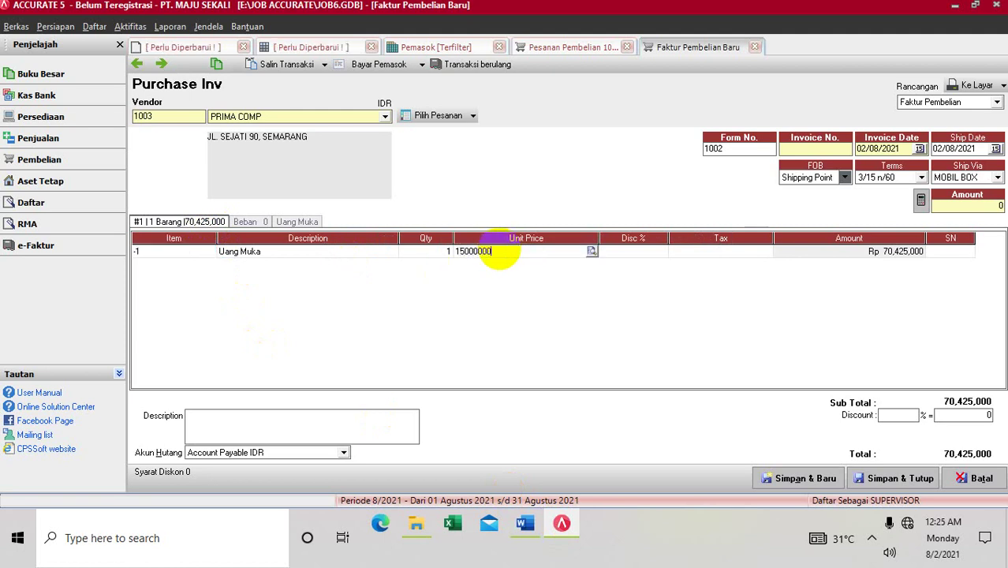
pyautogui.click(676, 254)
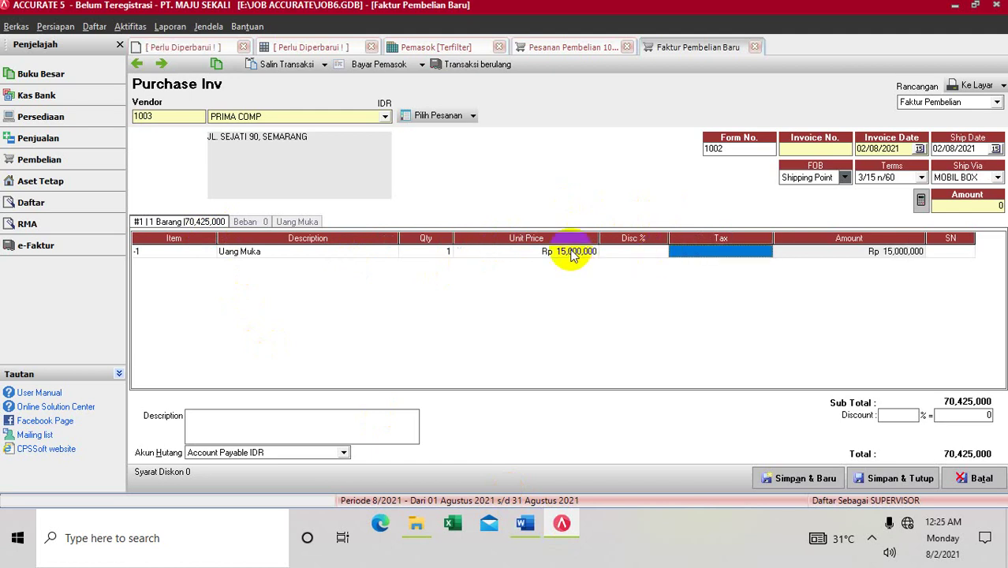
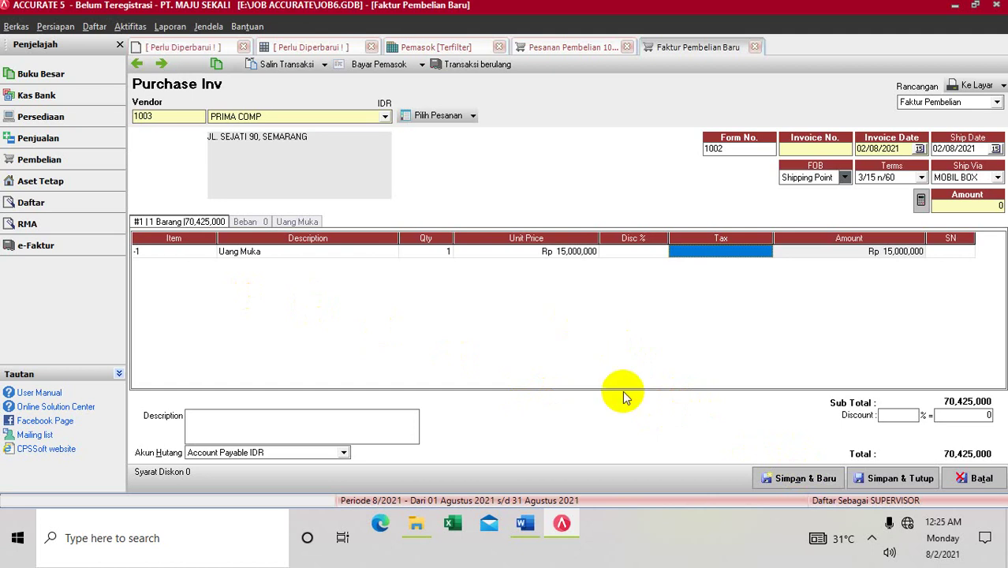
# Step: Read the Word tutorial's Gambar 1.2.1 invoice screenshots, then return to ACCURATE 5
pyautogui.click(524, 524)
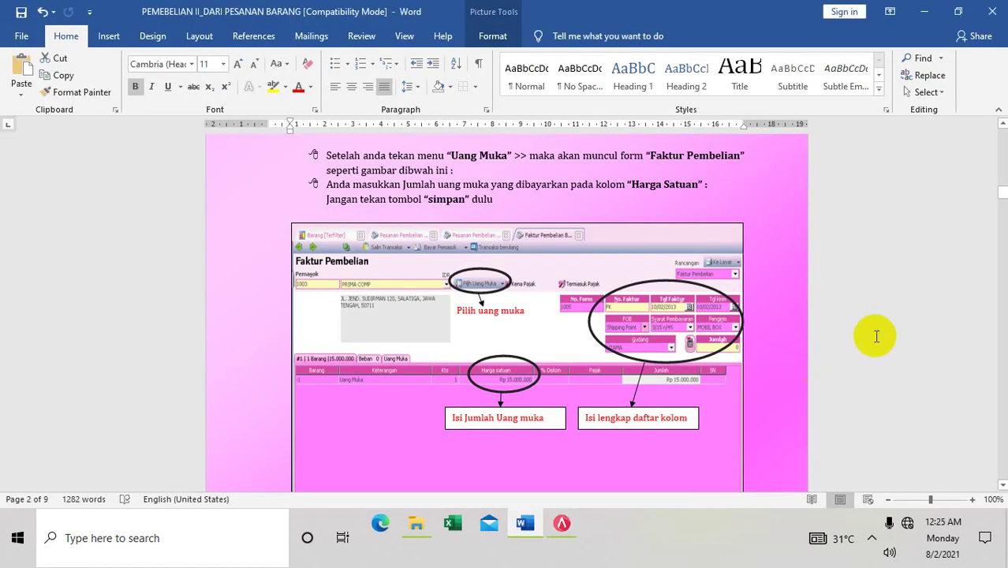
pyautogui.click(1001, 392)
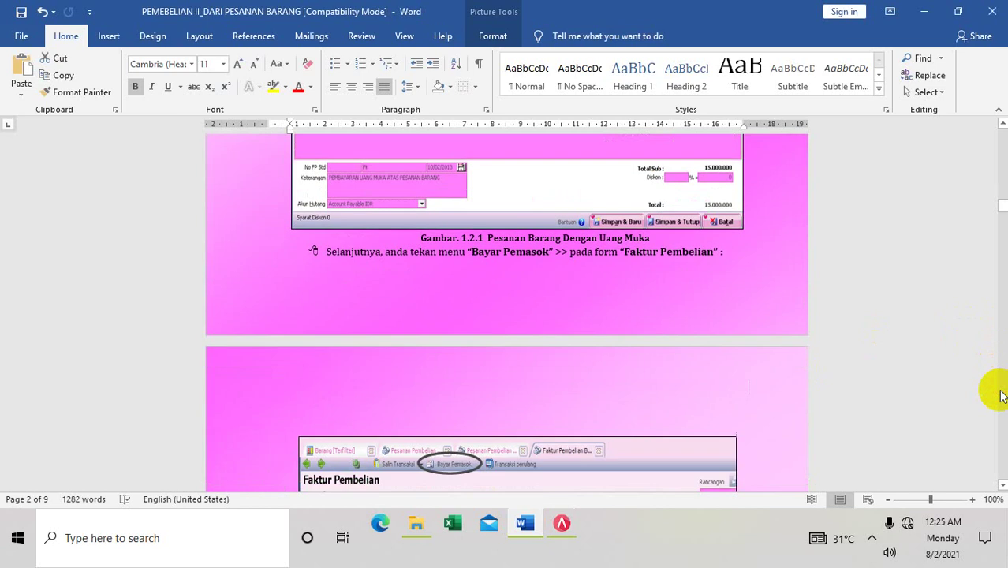
pyautogui.click(1002, 485)
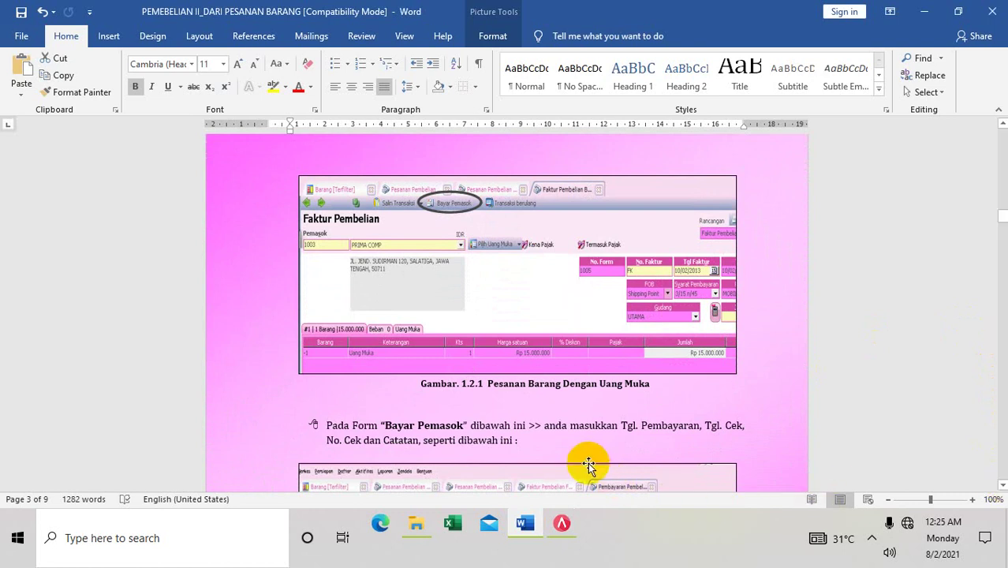
pyautogui.click(565, 530)
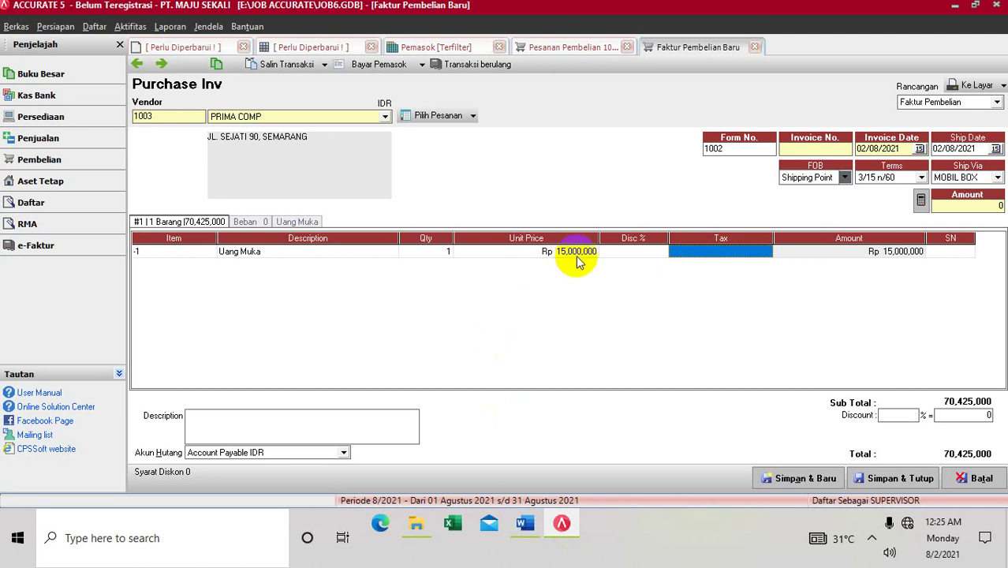
# Step: Give the PRIMA COMP invoice number F002 and save it to start its supplier payment
pyautogui.click(377, 67)
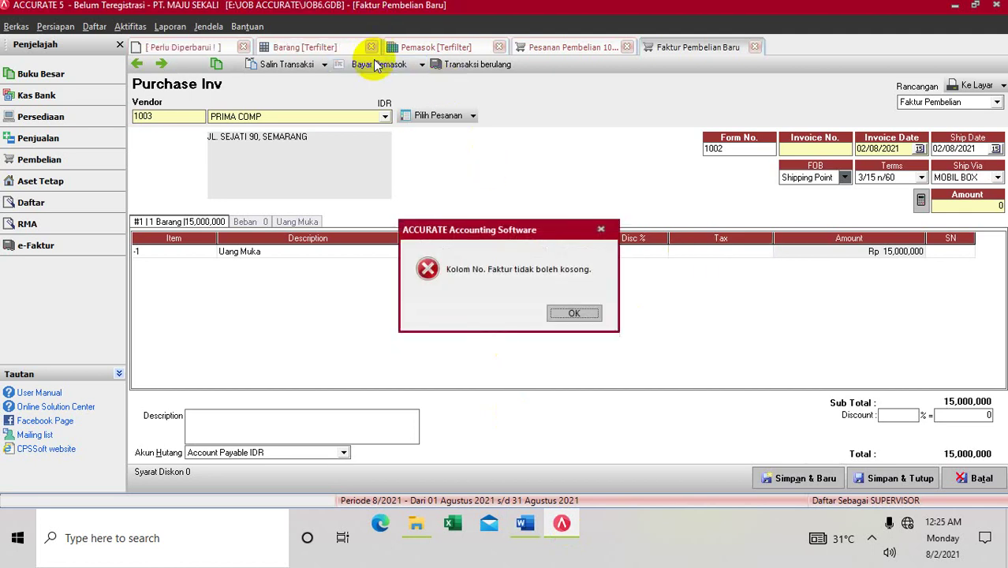
pyautogui.click(566, 307)
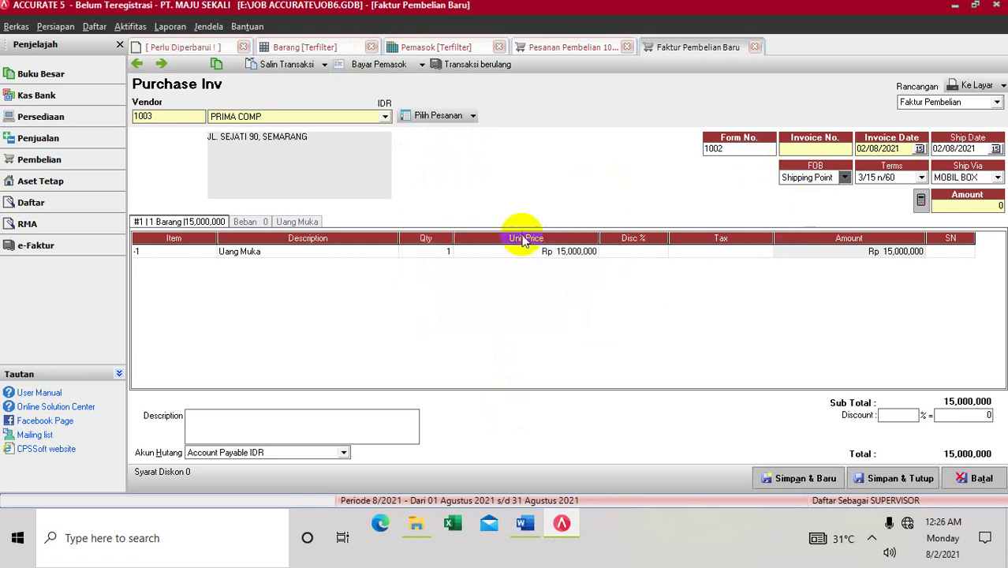
pyautogui.click(820, 149)
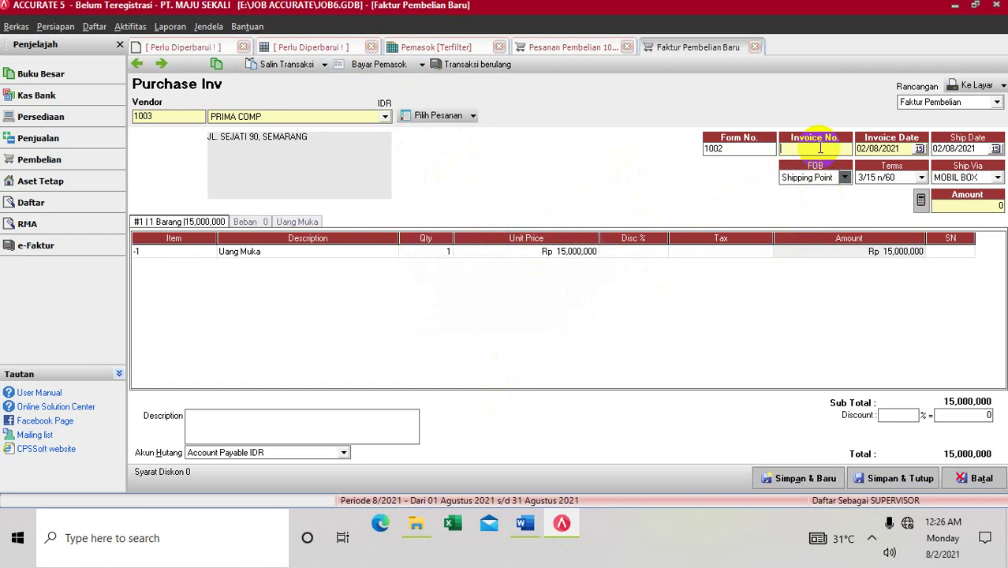
pyautogui.write('002')
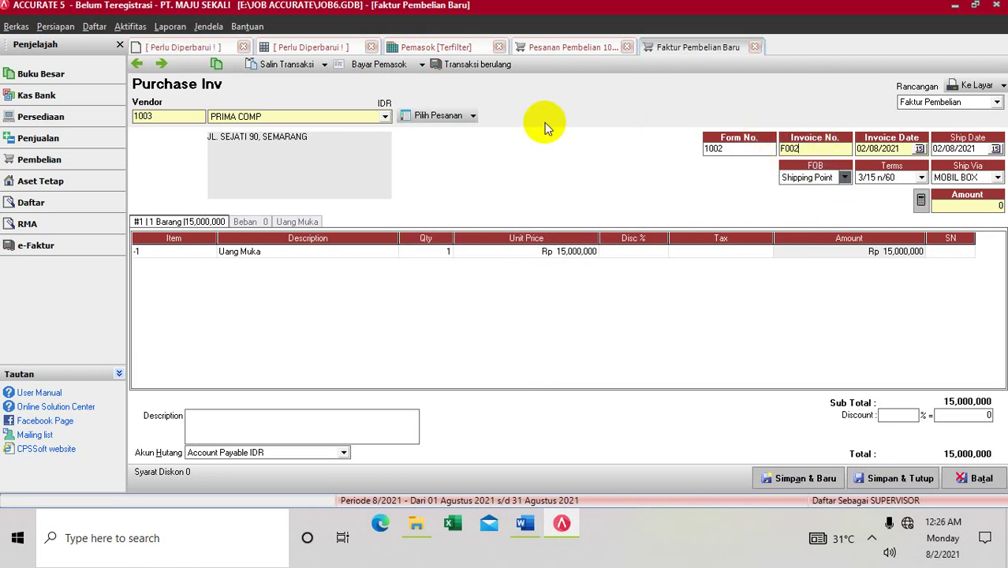
pyautogui.click(384, 67)
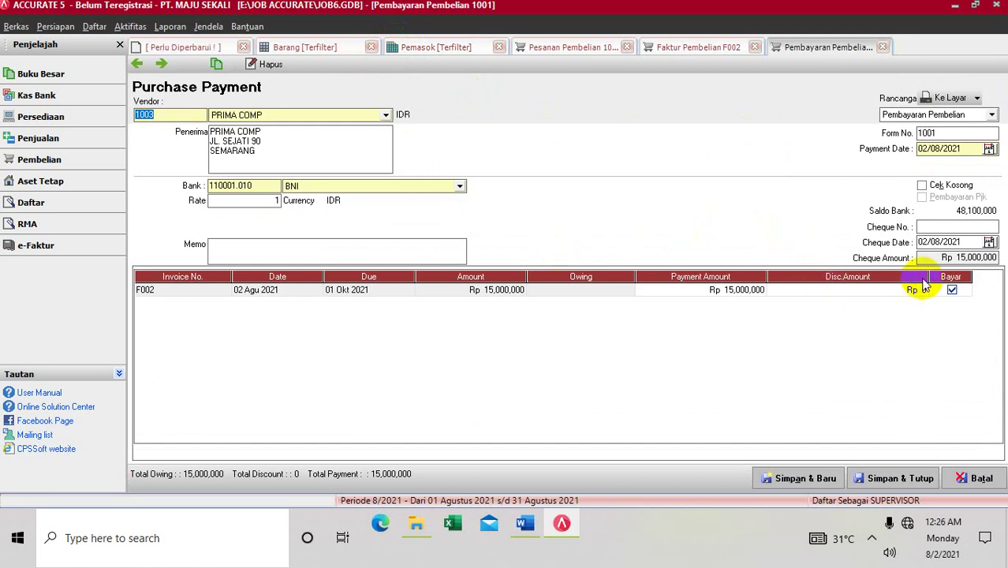
# Step: Set cheque and payment dates to 02/10/2013, memo PEMBAYARAN UANG MUKA, and save the payment
pyautogui.click(968, 242)
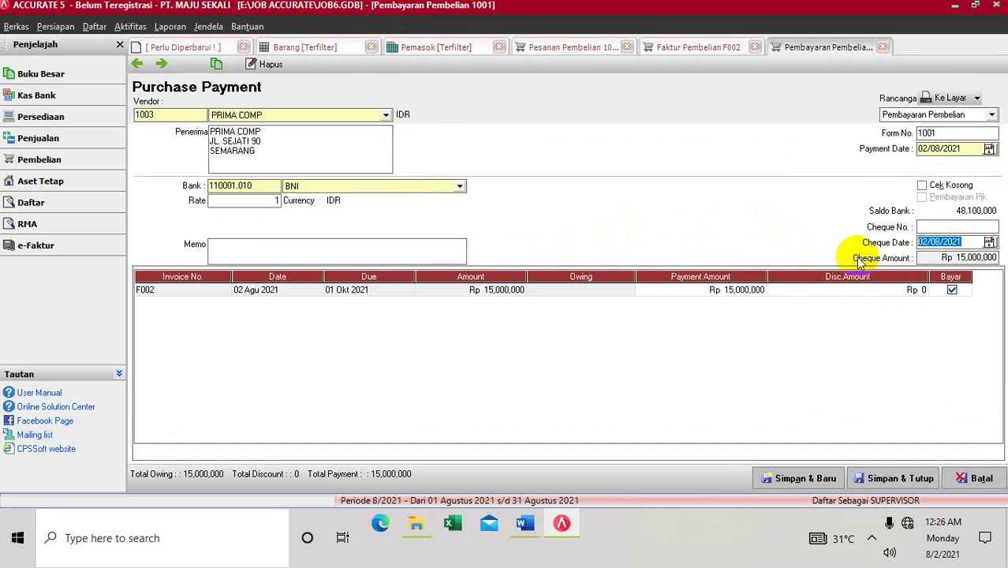
pyautogui.write('02/10/2')
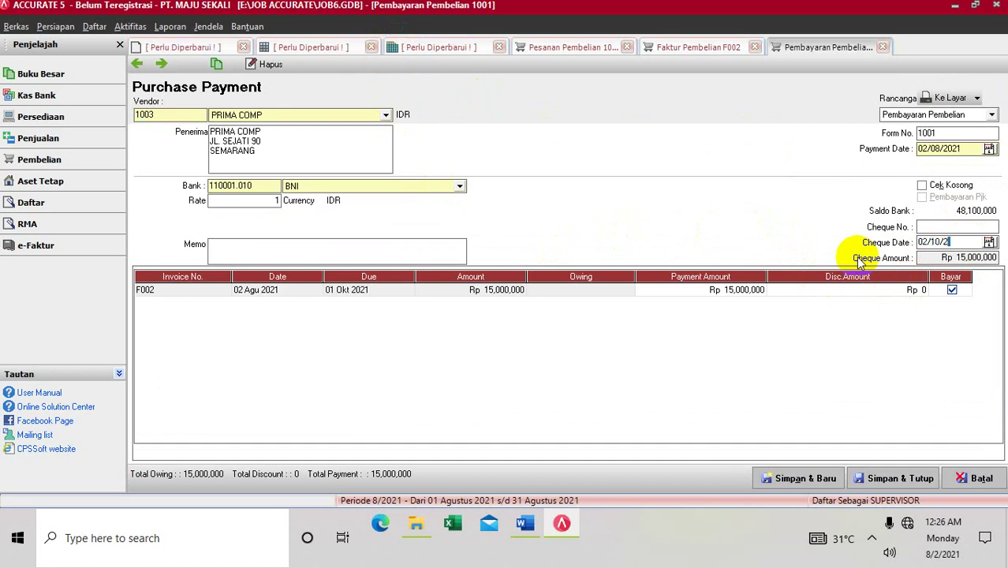
pyautogui.write('013')
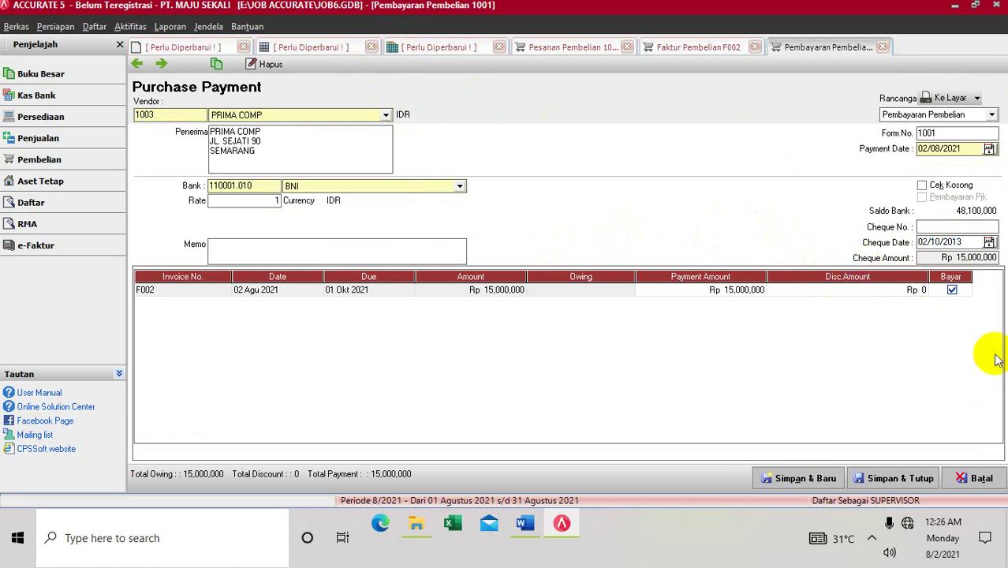
pyautogui.click(951, 146)
pyautogui.doubleClick(950, 146)
pyautogui.write('0')
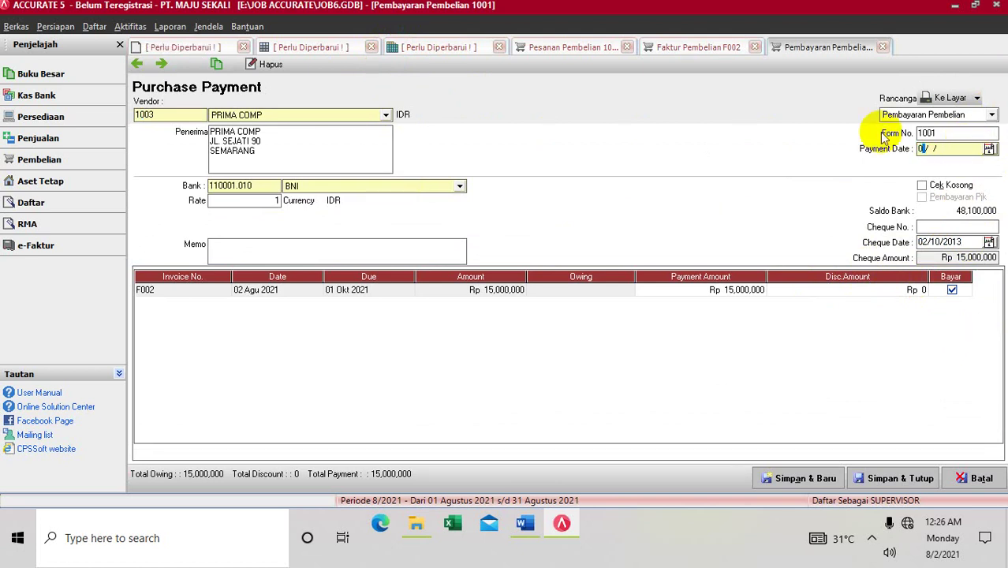
pyautogui.write('2/10/2013')
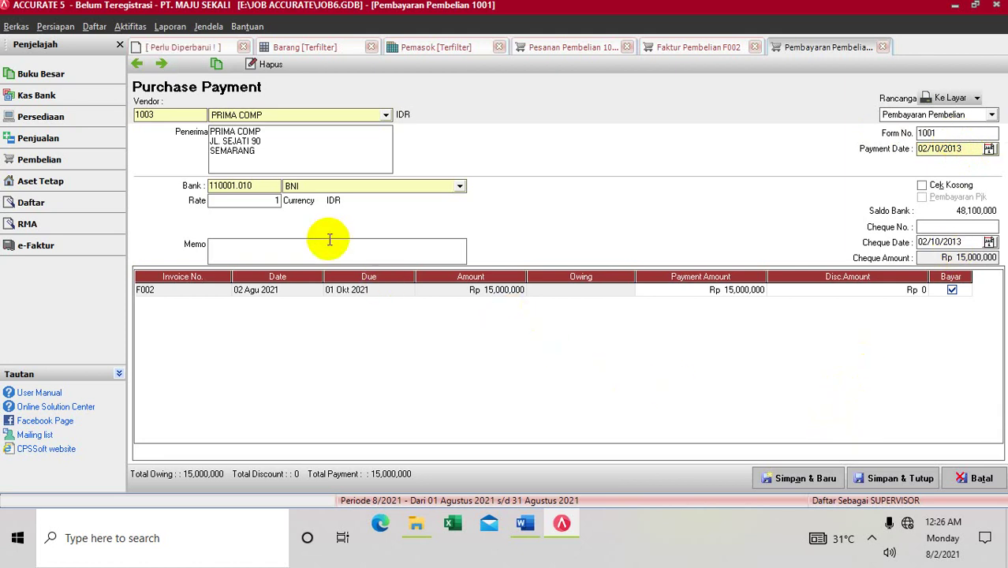
pyautogui.write('PEMBAYARAN UANG ')
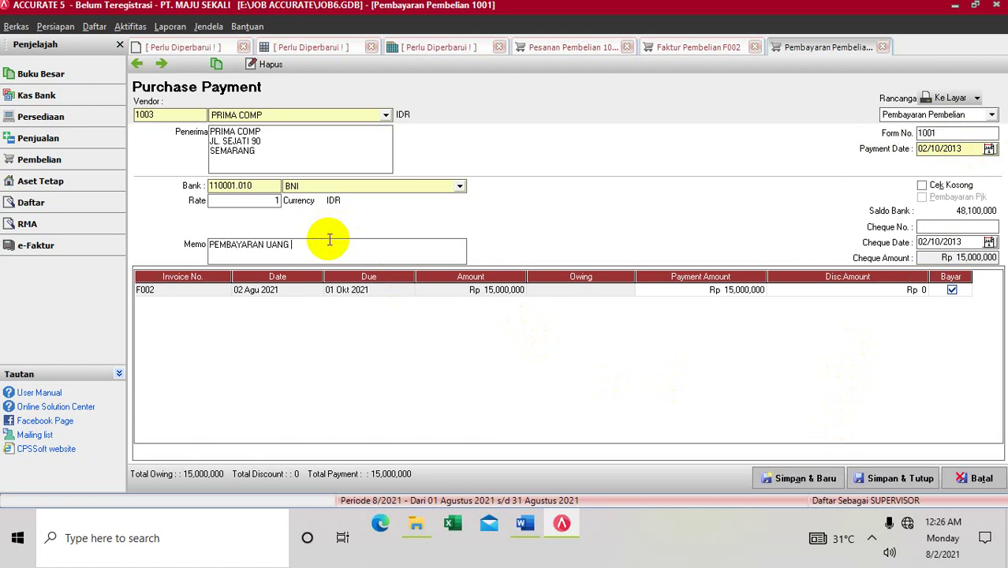
pyautogui.write('MUKA')
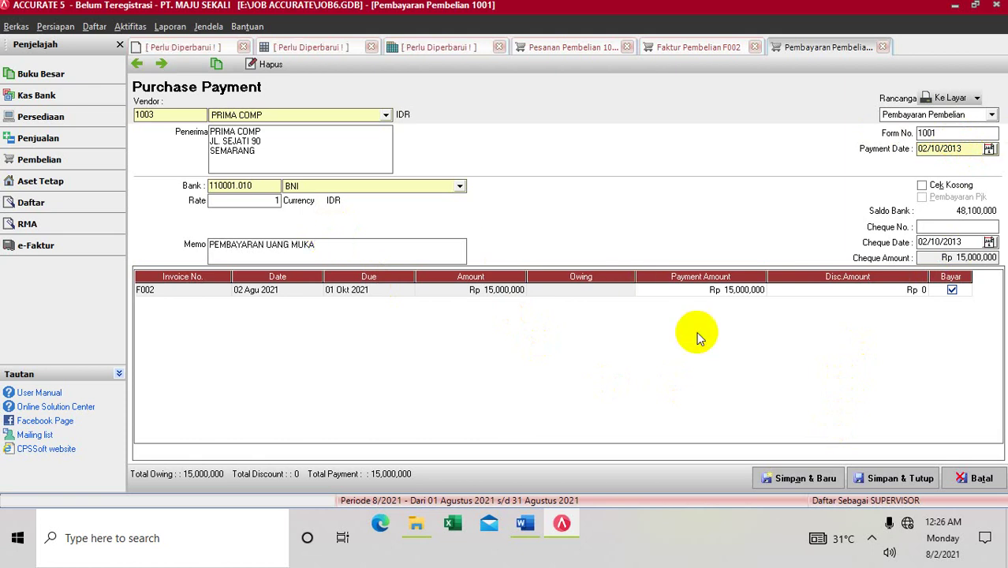
pyautogui.click(876, 478)
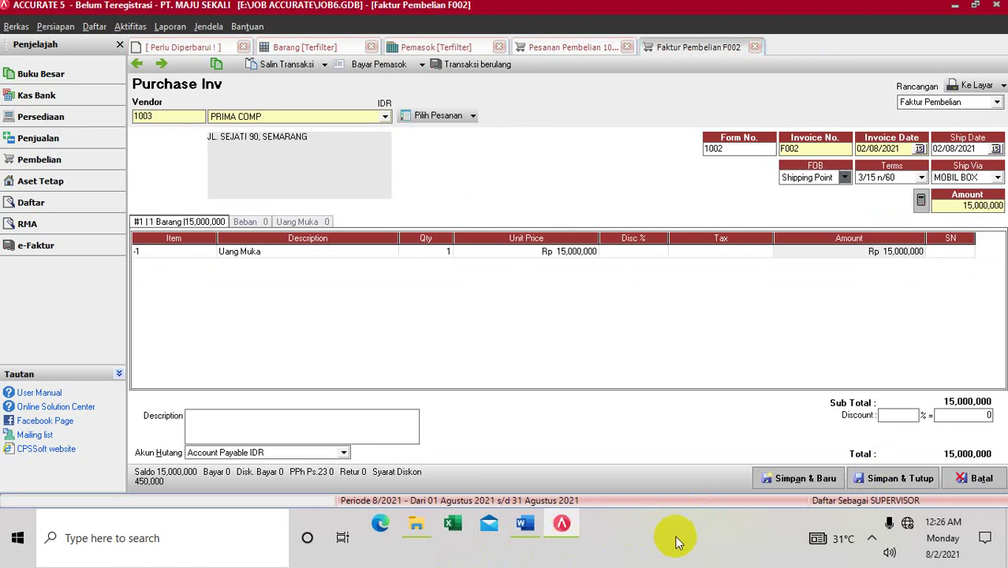
# Step: Save and close invoice F002, then return to the Word tutorial
pyautogui.click(884, 482)
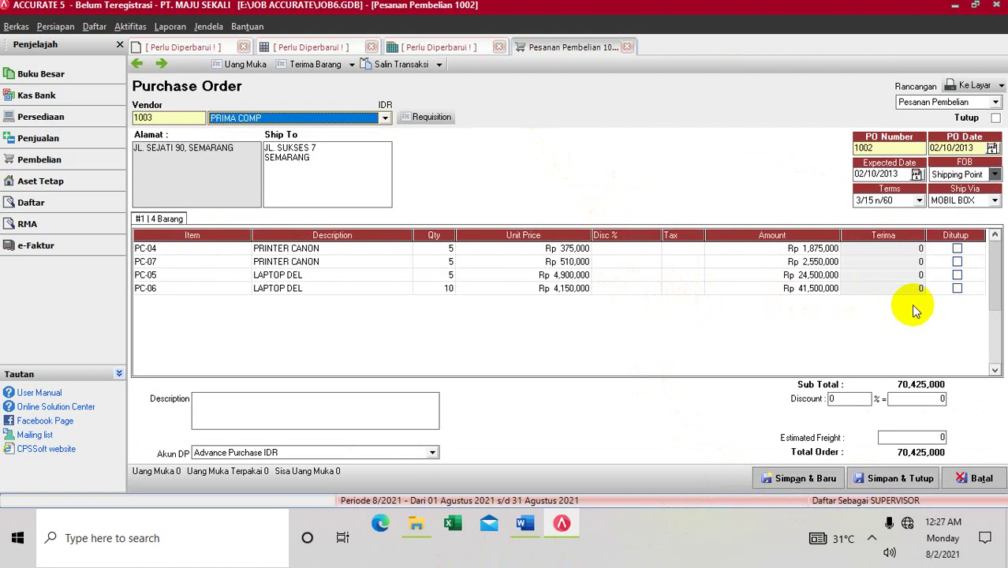
pyautogui.click(570, 540)
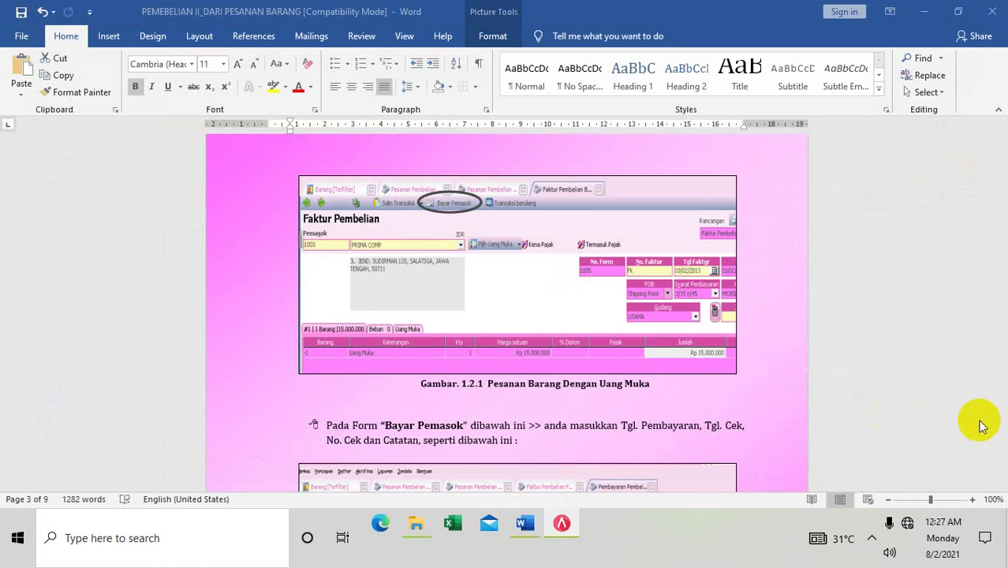
# Step: Scroll the tutorial through Penerimaan Barang to the 12 Februari 2013 partial-receipt example, then return to ACCURATE 5
pyautogui.click(1002, 482)
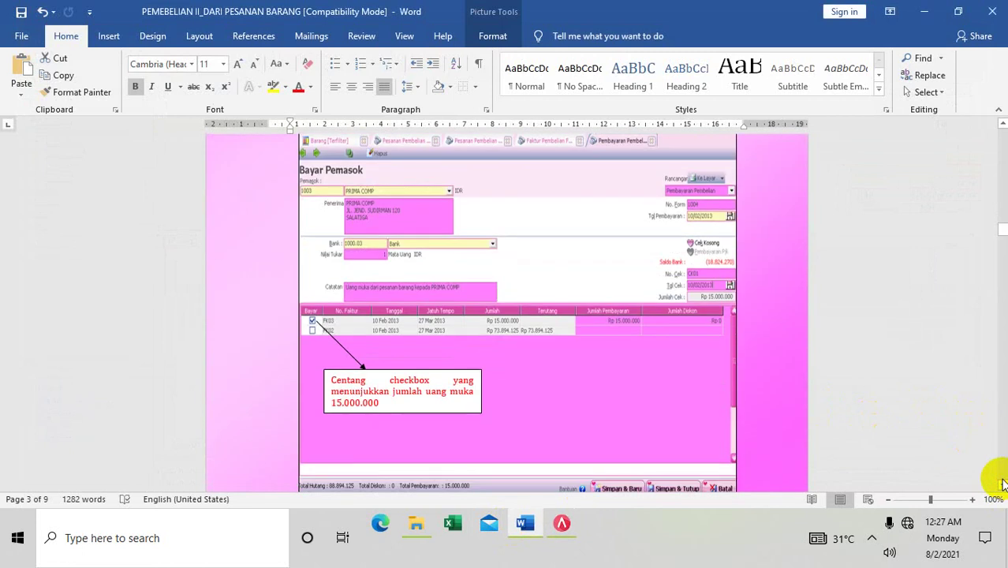
pyautogui.click(1002, 483)
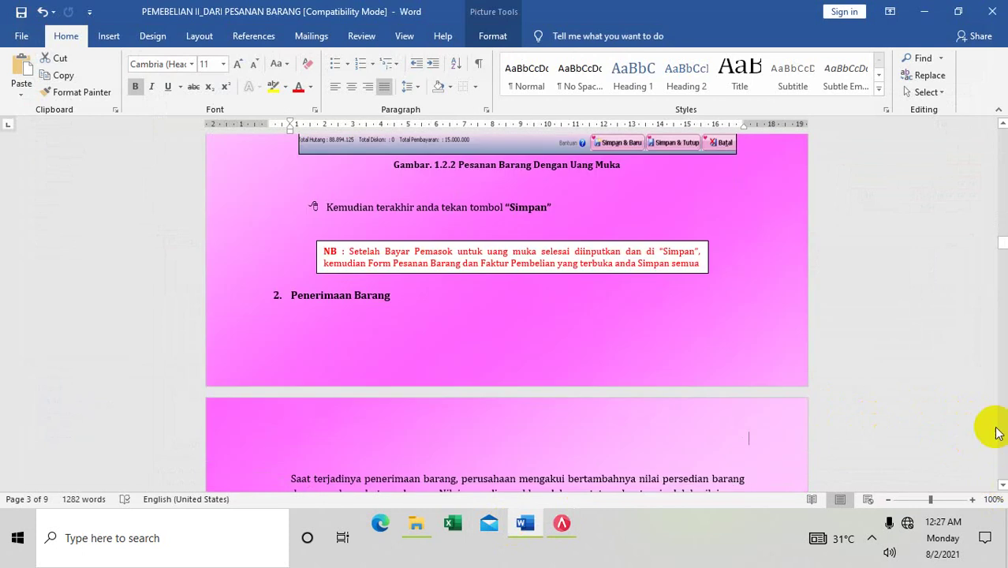
pyautogui.click(1003, 459)
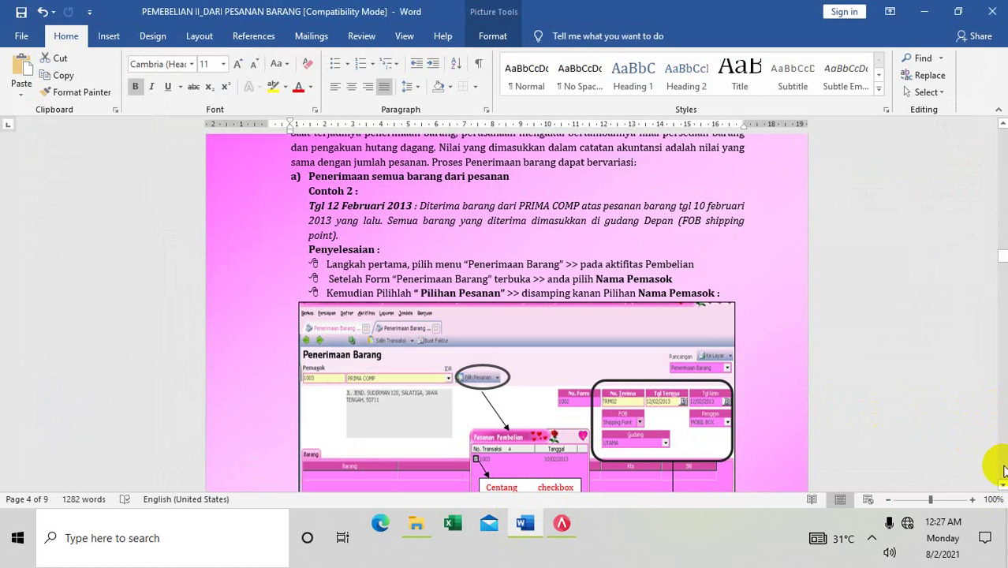
pyautogui.click(1002, 483)
pyautogui.click(1001, 483)
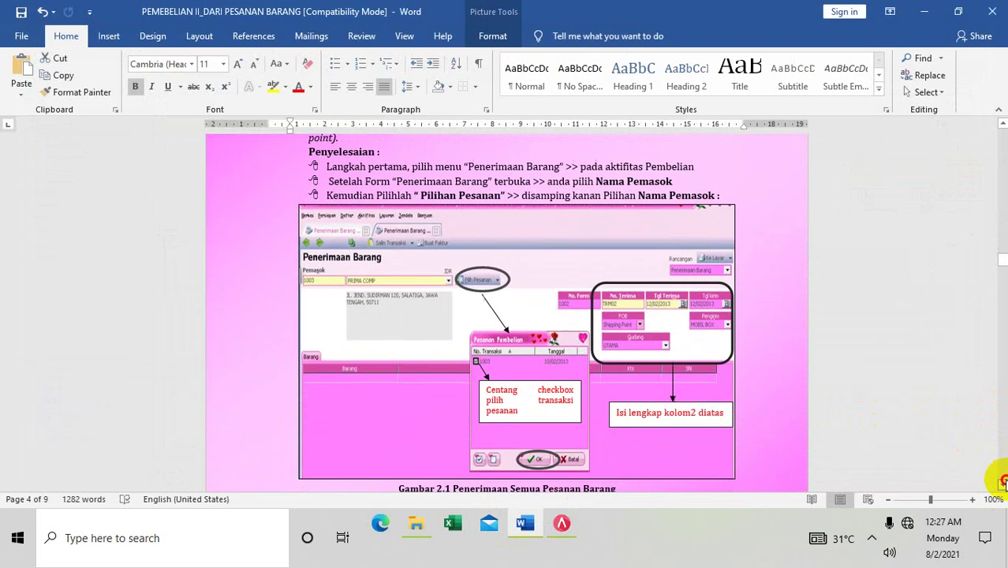
pyautogui.click(1002, 484)
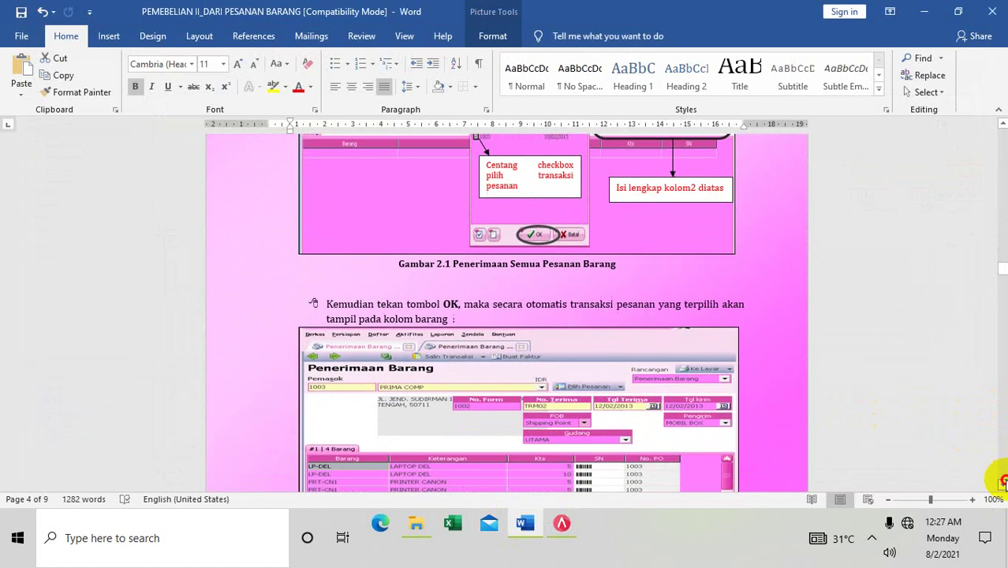
pyautogui.click(1002, 484)
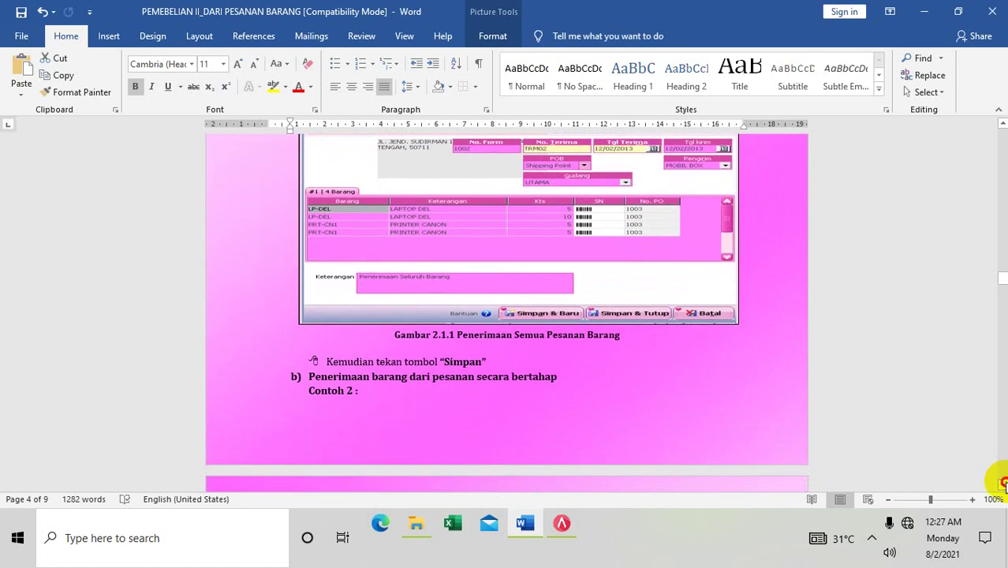
pyautogui.click(1002, 483)
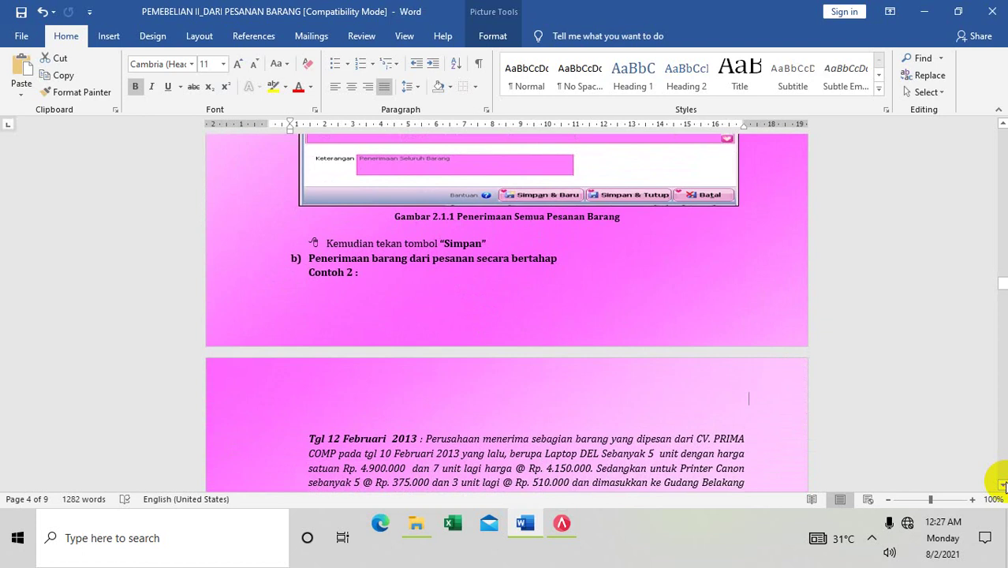
pyautogui.click(1001, 484)
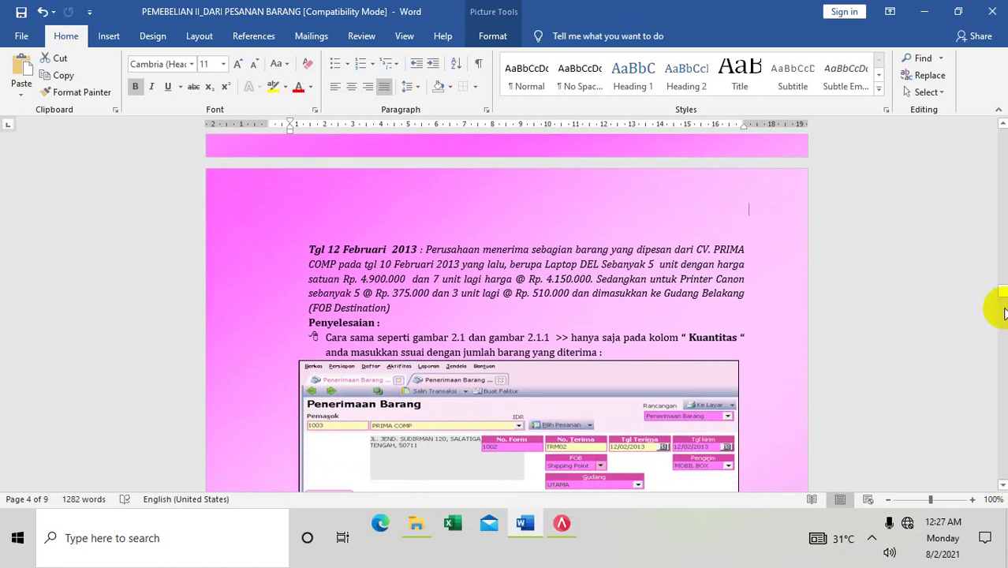
pyautogui.moveTo(1002, 294); pyautogui.dragTo(815, 349)
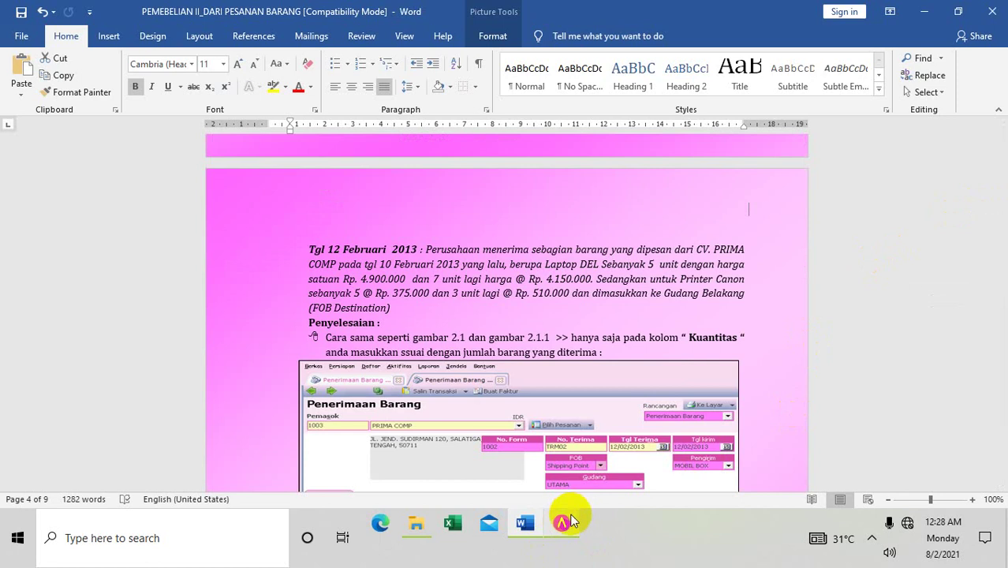
pyautogui.click(562, 523)
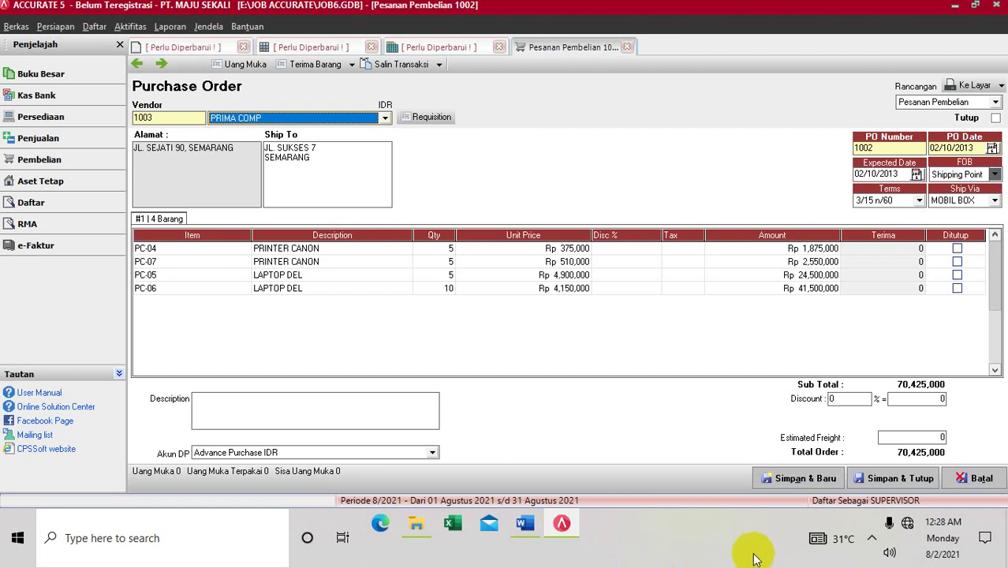
# Step: Save and close purchase order 1002 for PRIMA COMP
pyautogui.click(919, 479)
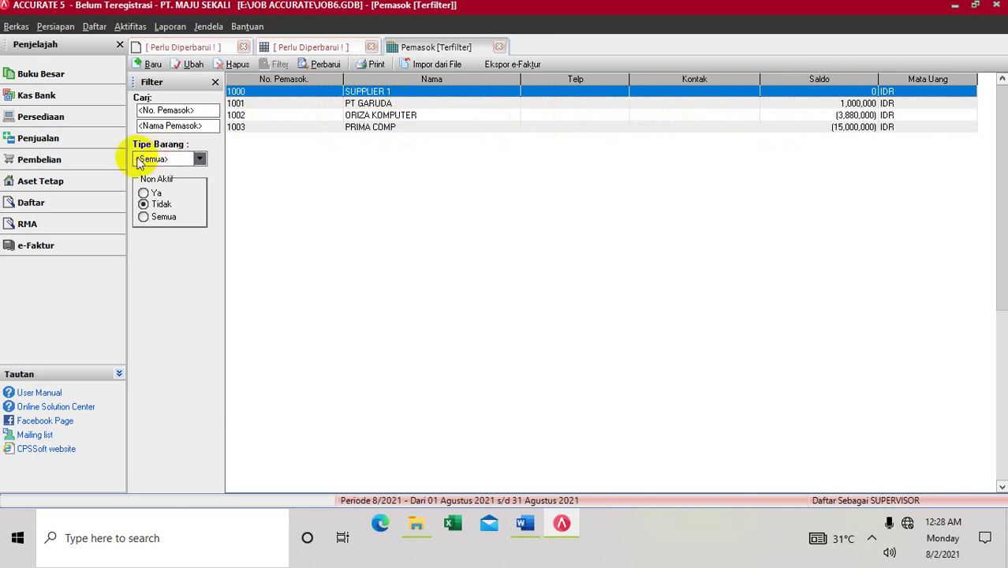
# Step: Start a new goods receipt with PRIMA COMP as the vendor
pyautogui.click(126, 27)
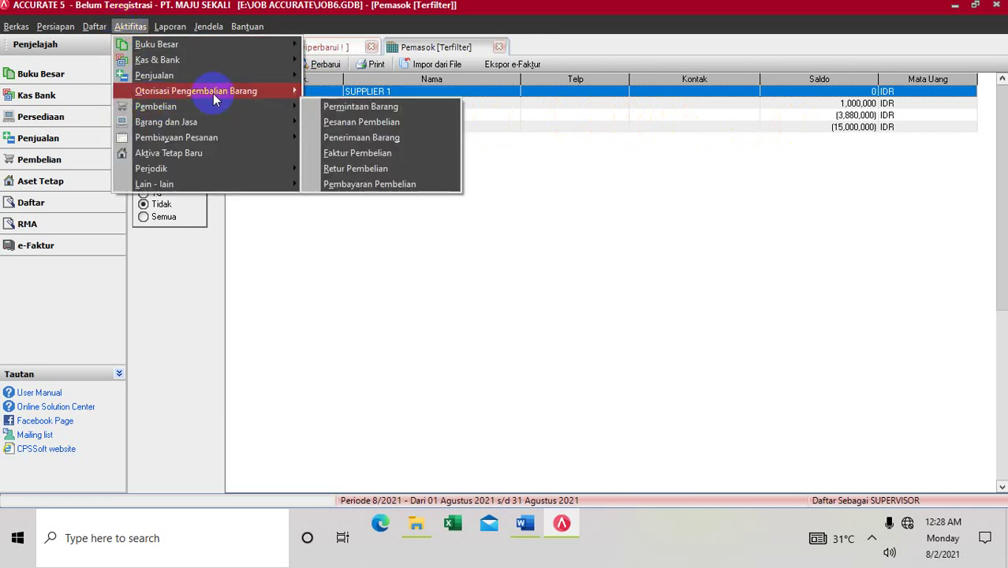
pyautogui.moveTo(243, 93)
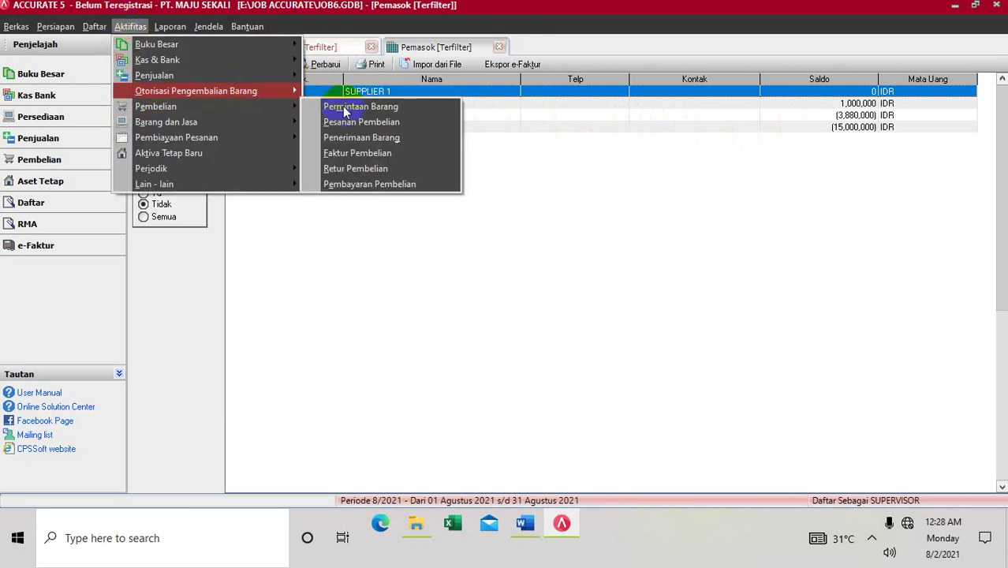
pyautogui.click(344, 133)
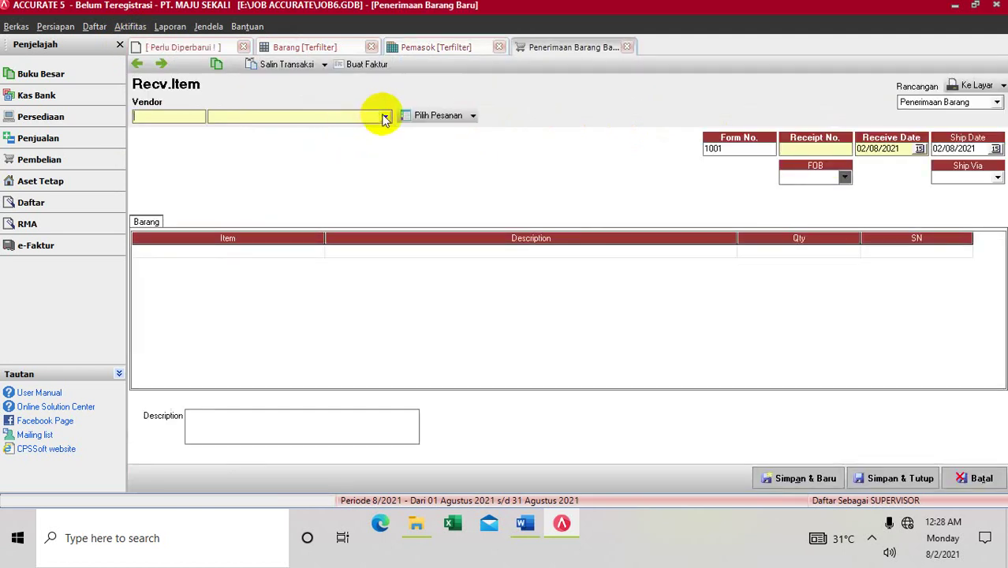
pyautogui.click(384, 117)
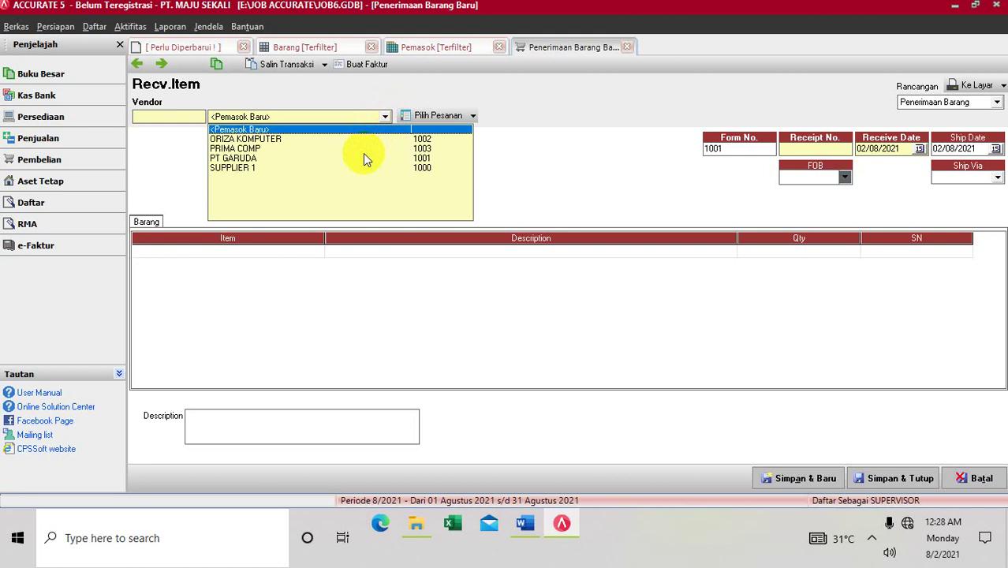
pyautogui.click(362, 147)
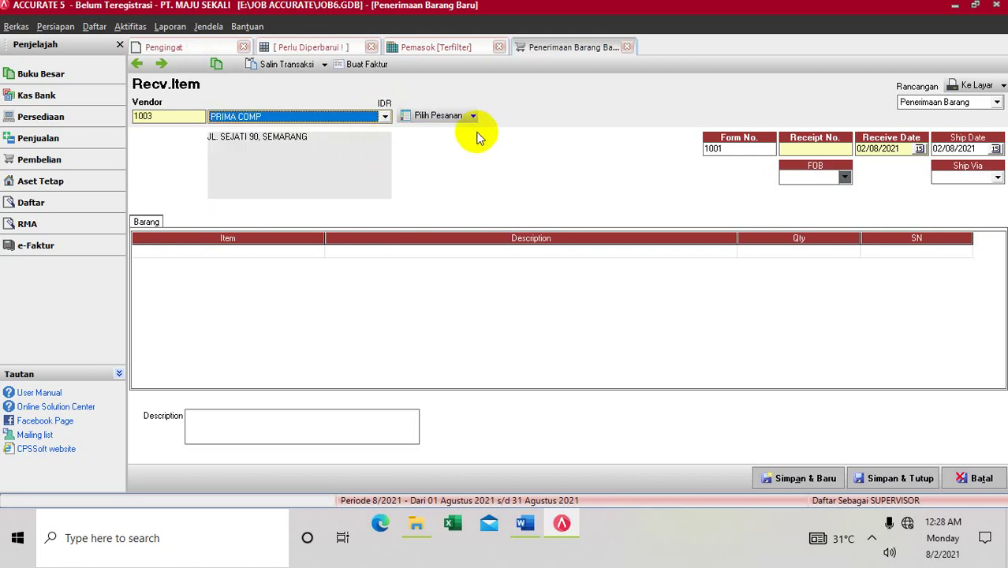
# Step: Enter receipt number P002, dates 02/10/2013, FOB Shipping Point and ship via MOBIL BOX
pyautogui.click(800, 148)
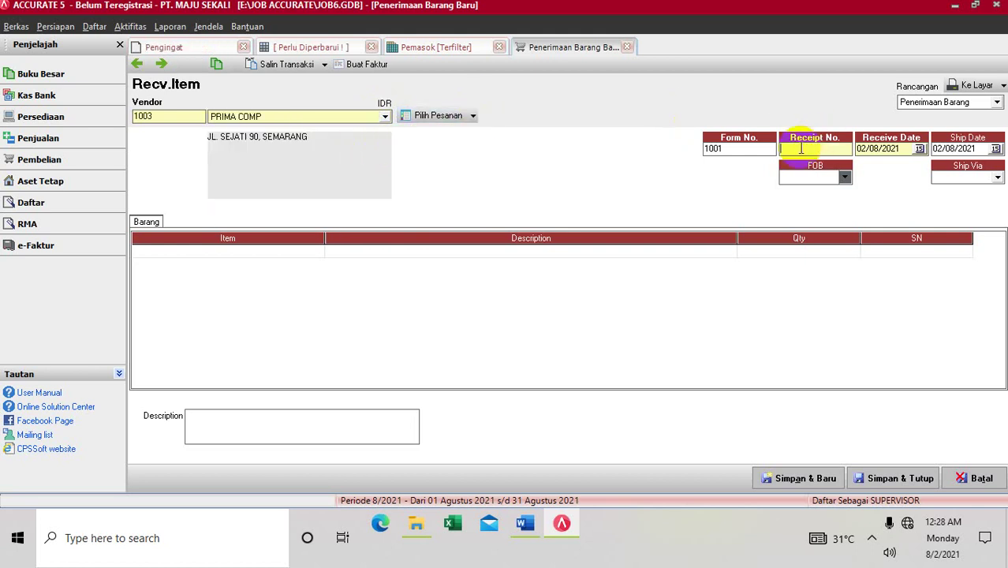
pyautogui.write('P002')
pyautogui.click(908, 148)
pyautogui.moveTo(906, 147); pyautogui.dragTo(852, 152)
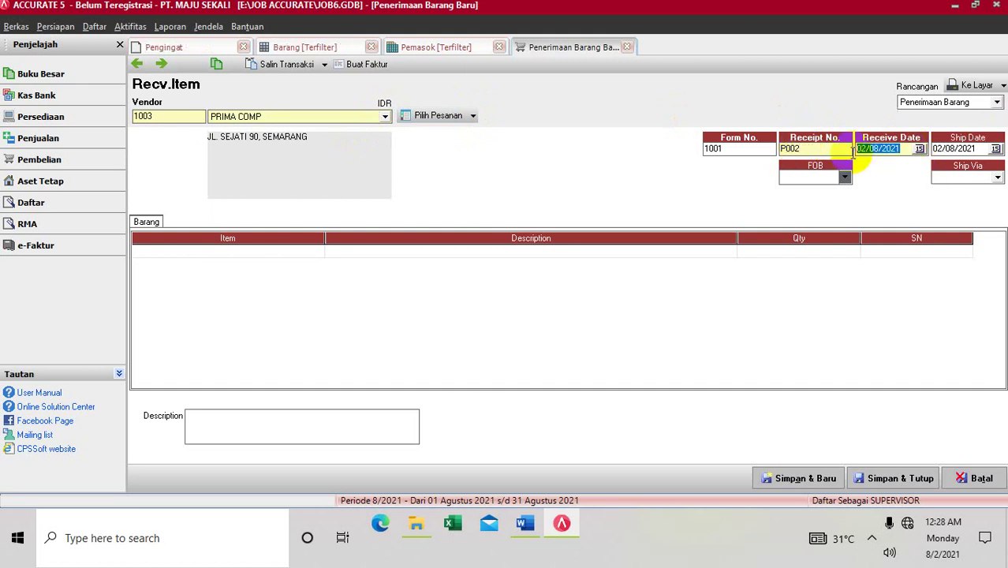
pyautogui.write('0')
pyautogui.press('Tab')
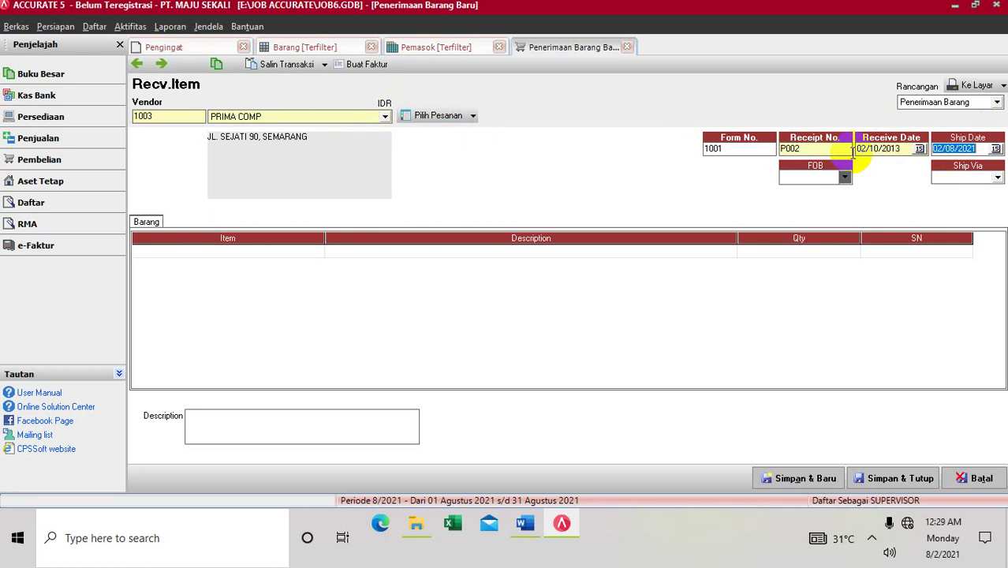
pyautogui.write('02/10/201')
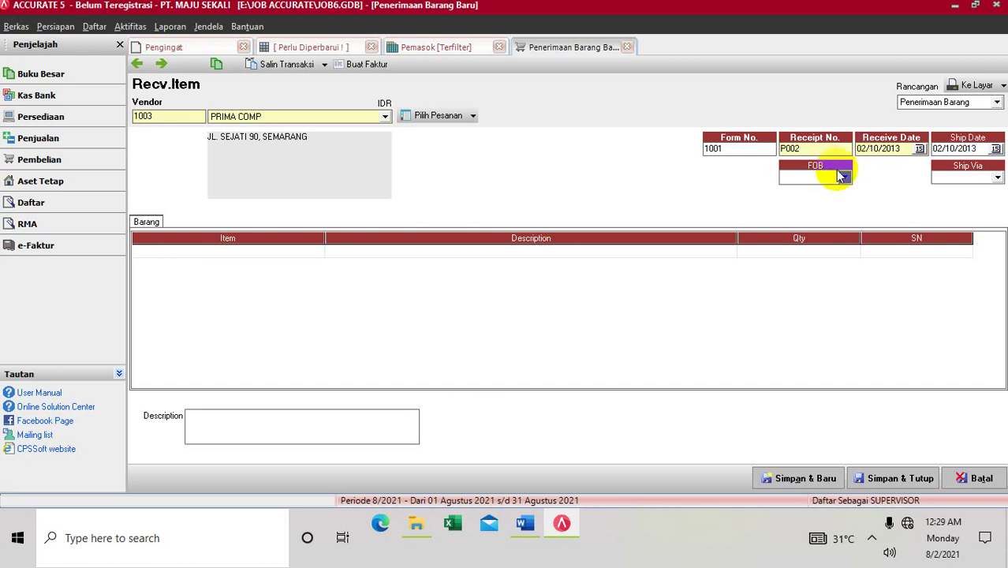
pyautogui.click(844, 176)
pyautogui.click(828, 192)
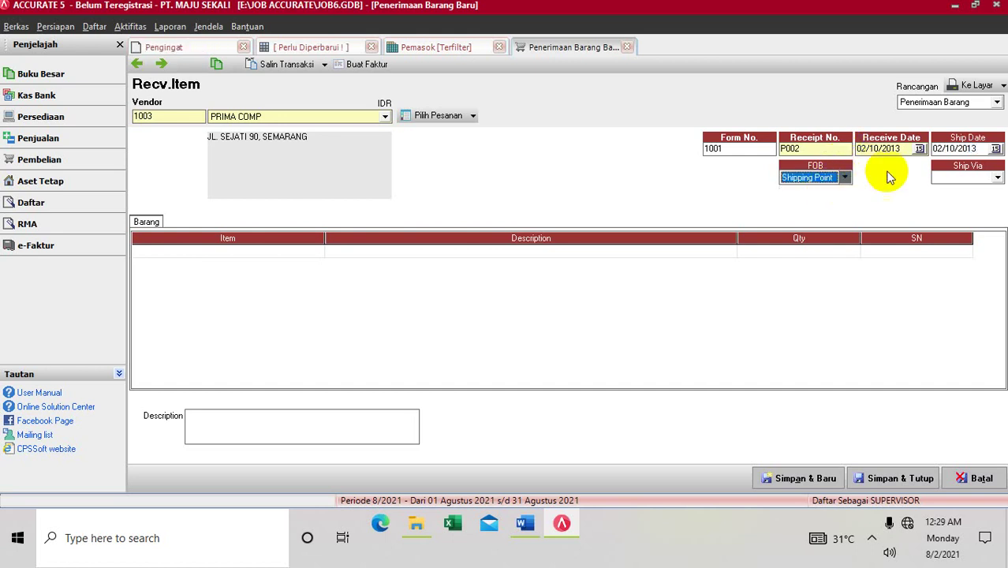
pyautogui.click(997, 177)
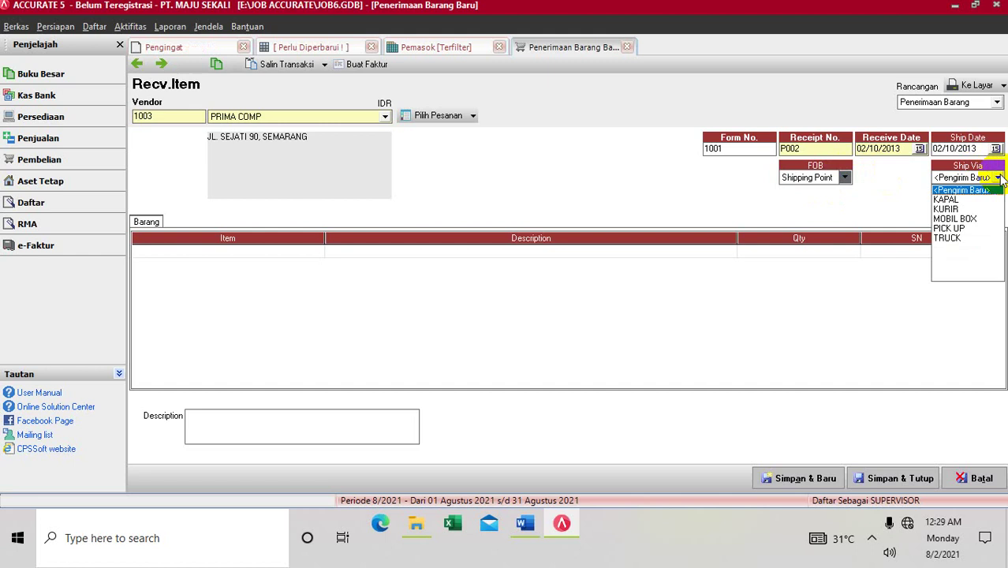
pyautogui.click(958, 219)
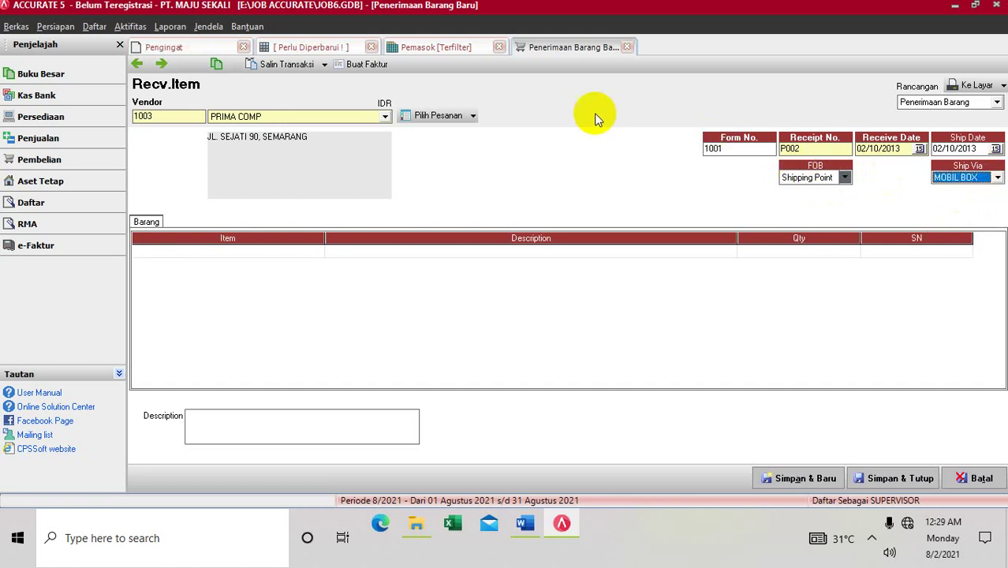
pyautogui.click(473, 116)
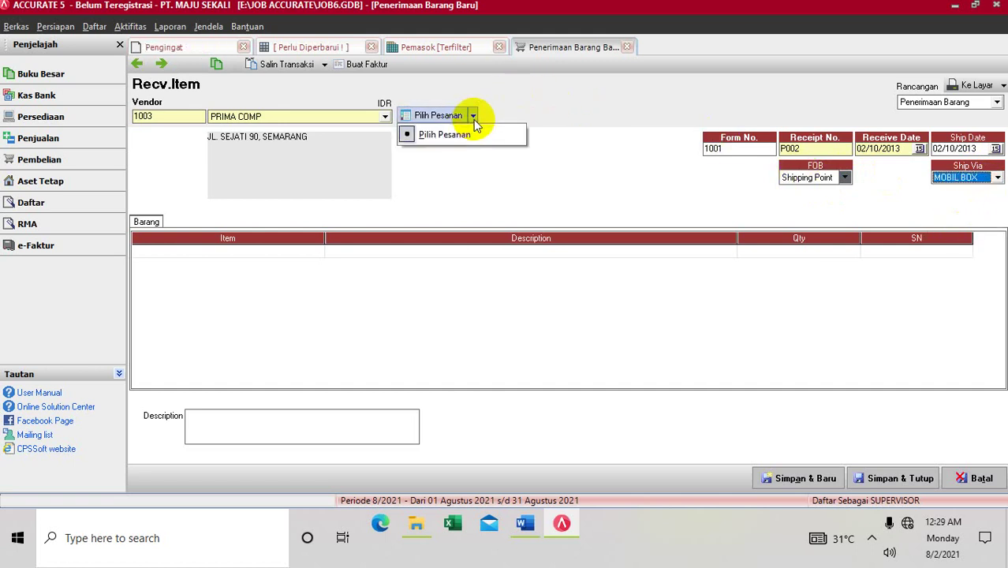
# Step: Pull the four PRINTER CANON and LAPTOP DEL lines from PO 1002 into receipt P002
pyautogui.click(461, 134)
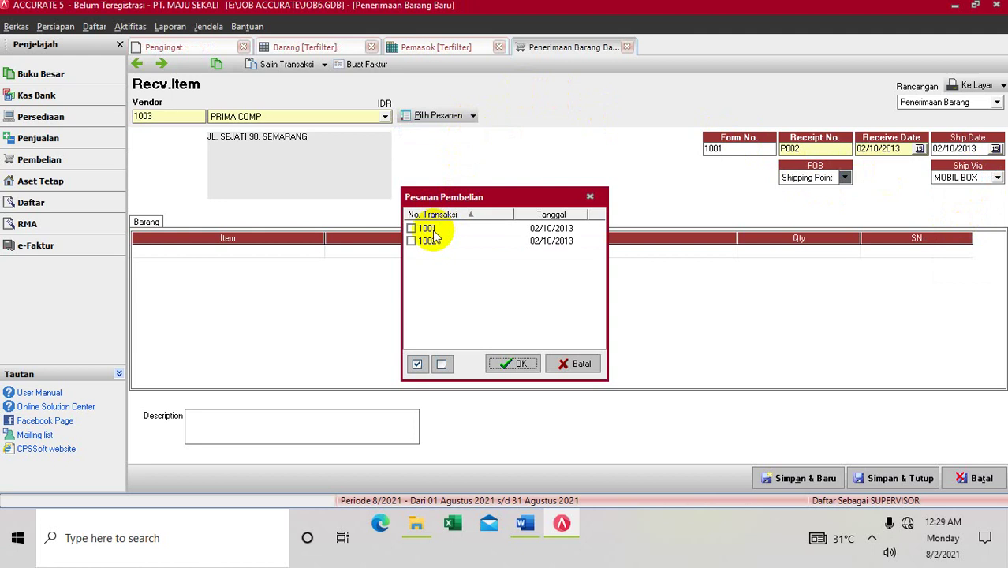
pyautogui.click(410, 242)
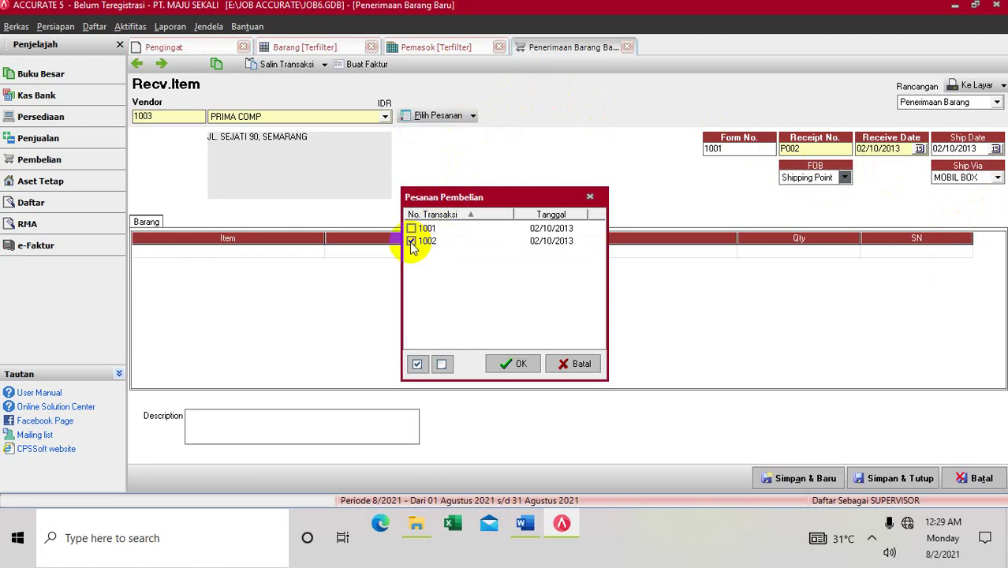
pyautogui.click(508, 363)
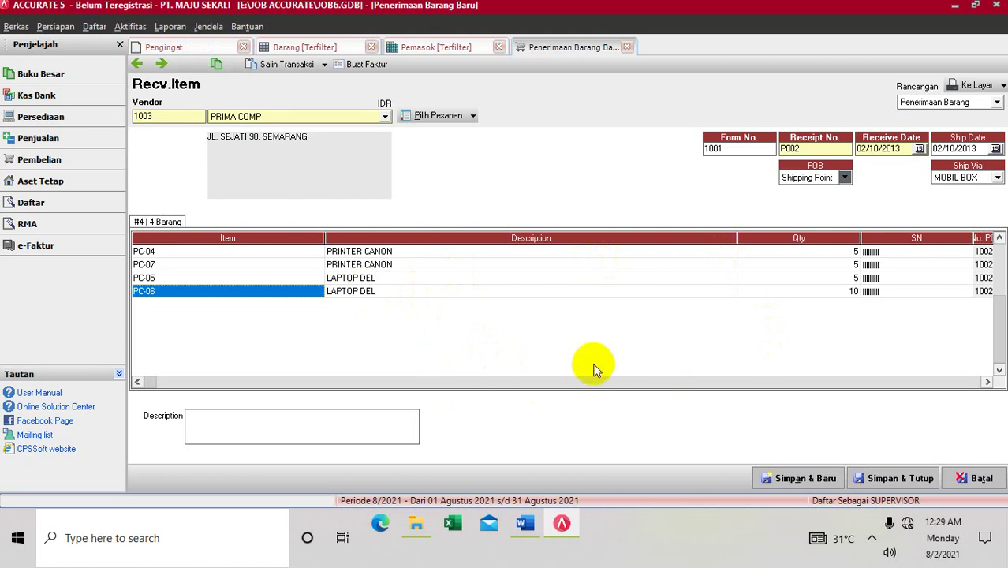
pyautogui.click(987, 382)
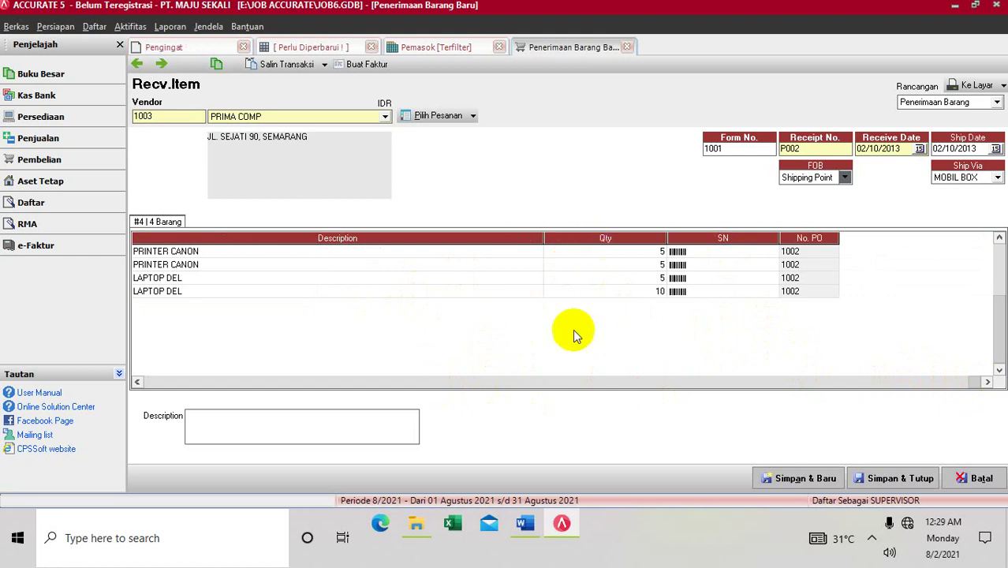
pyautogui.click(525, 525)
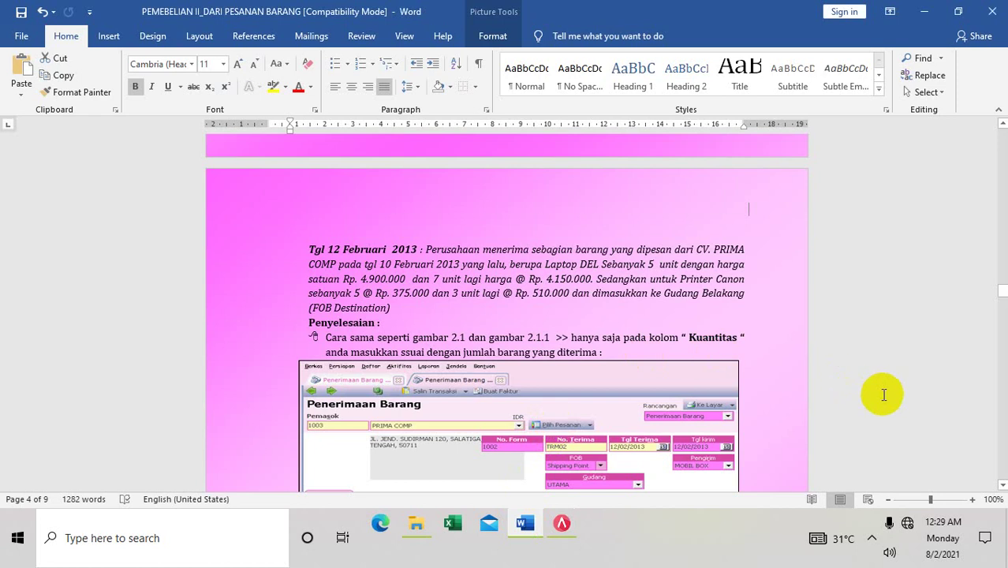
# Step: Scroll the tutorial's staged-receipt examples to Gambar 2.3, then return to receipt P002
pyautogui.scroll(-3, 920, 426)
pyautogui.scroll(-2, 922, 428)
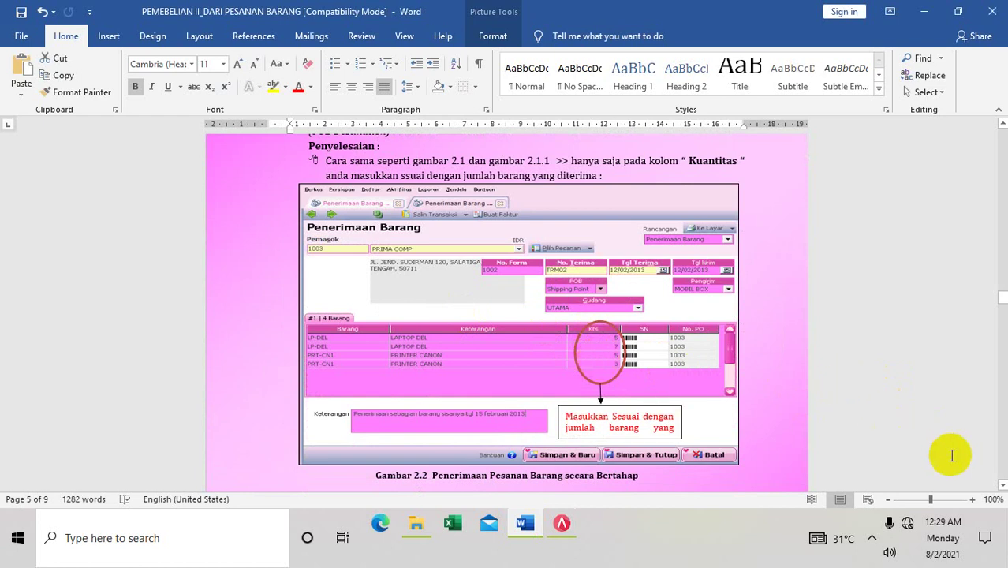
pyautogui.click(1005, 463)
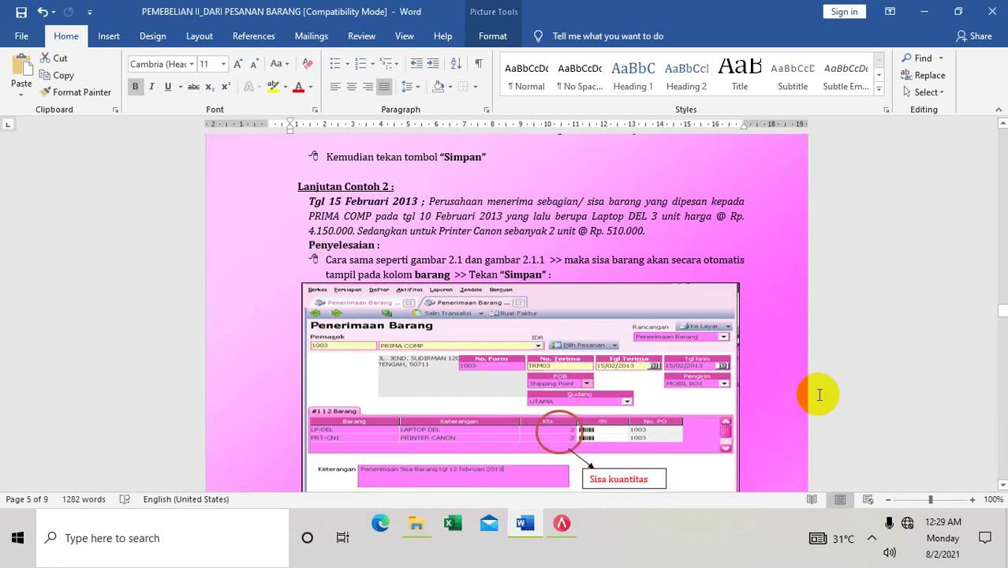
pyautogui.click(1003, 426)
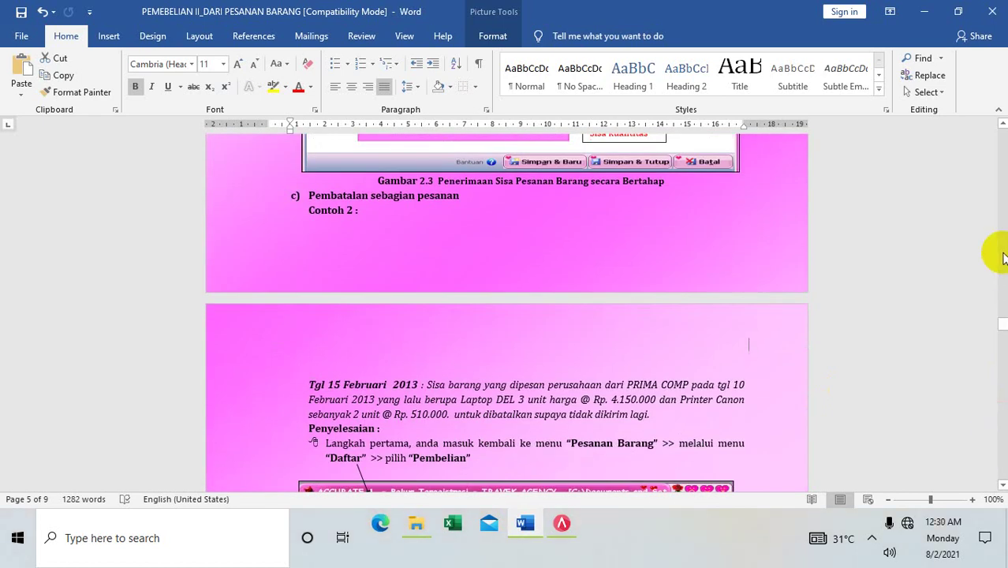
pyautogui.click(1000, 117)
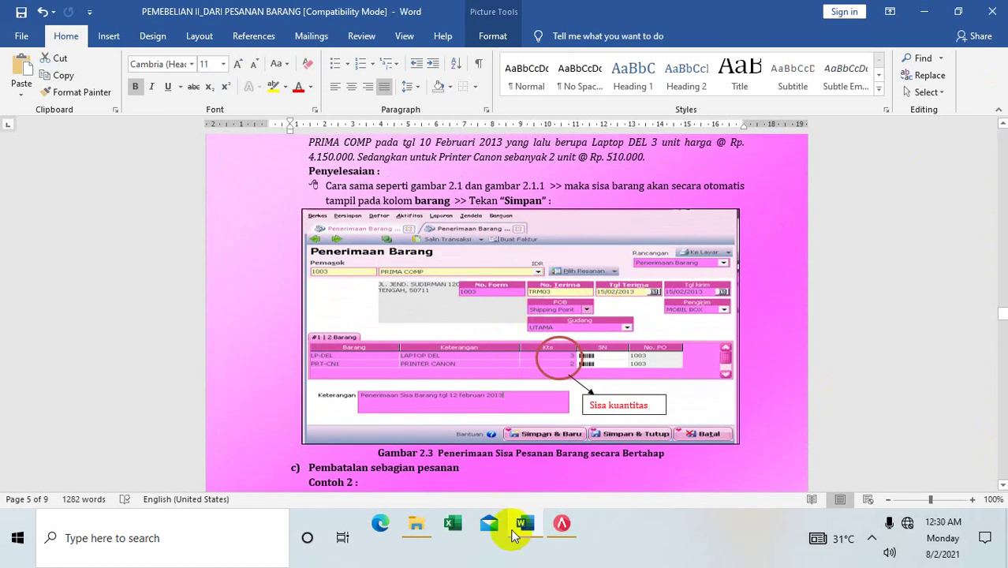
pyautogui.click(563, 525)
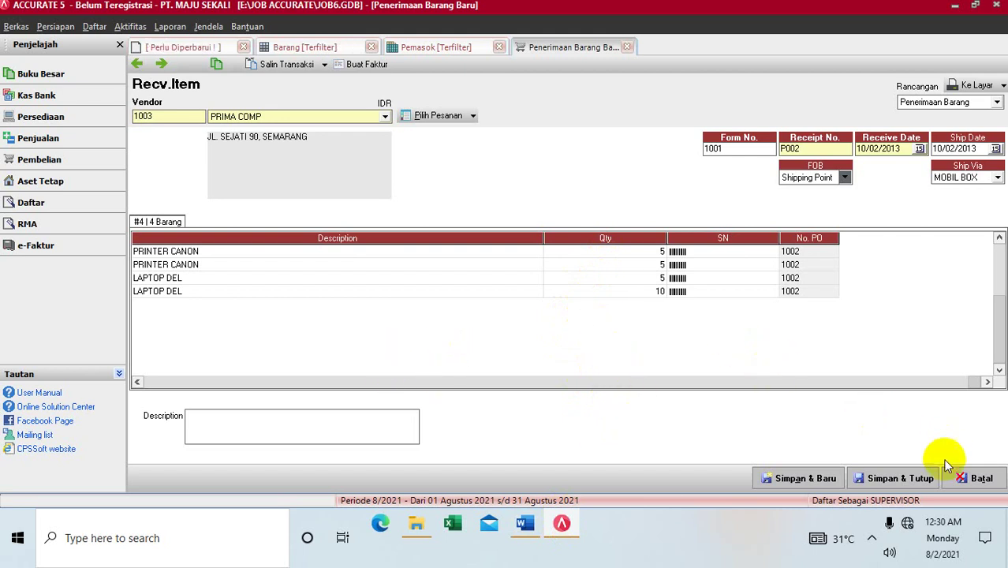
# Step: Save and close goods receipt P002
pyautogui.click(914, 478)
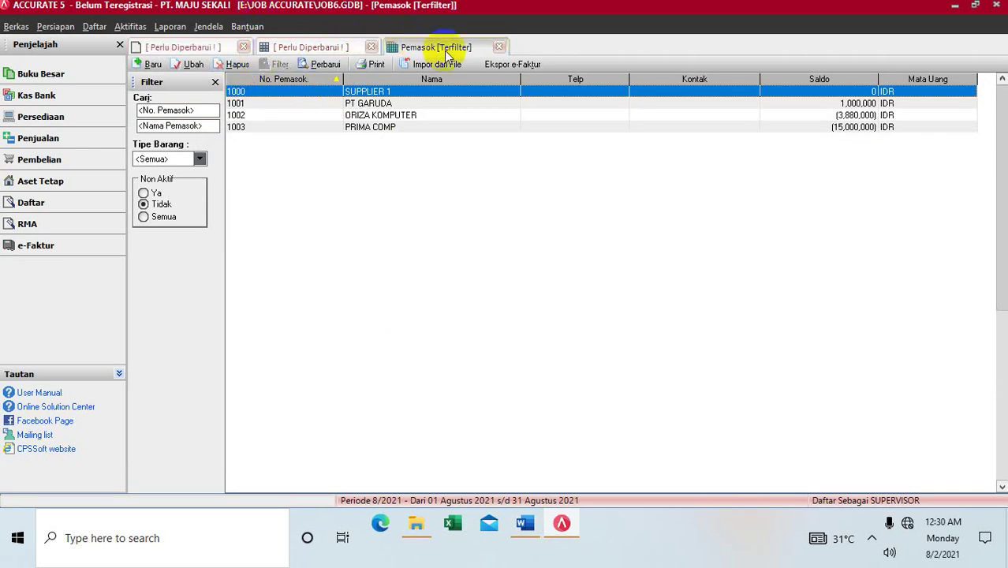
# Step: Start a new purchase invoice for vendor PRIMA COMP with invoice number F002
pyautogui.click(130, 27)
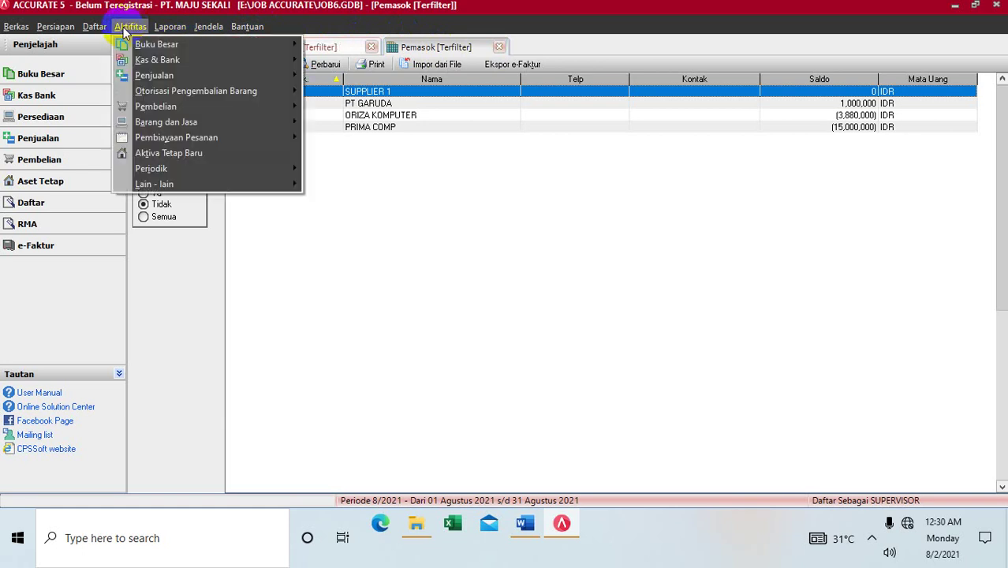
pyautogui.moveTo(197, 124)
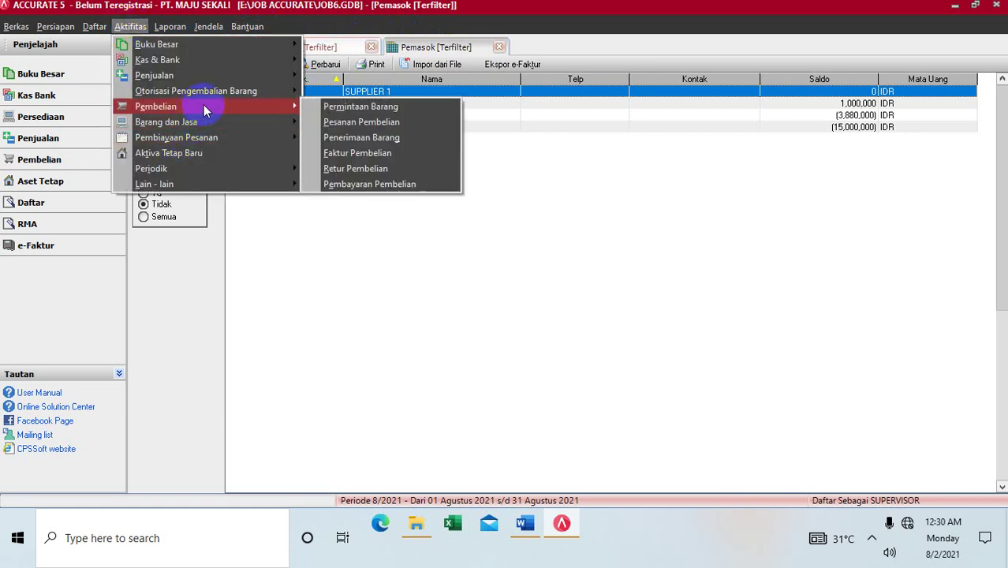
pyautogui.moveTo(298, 111)
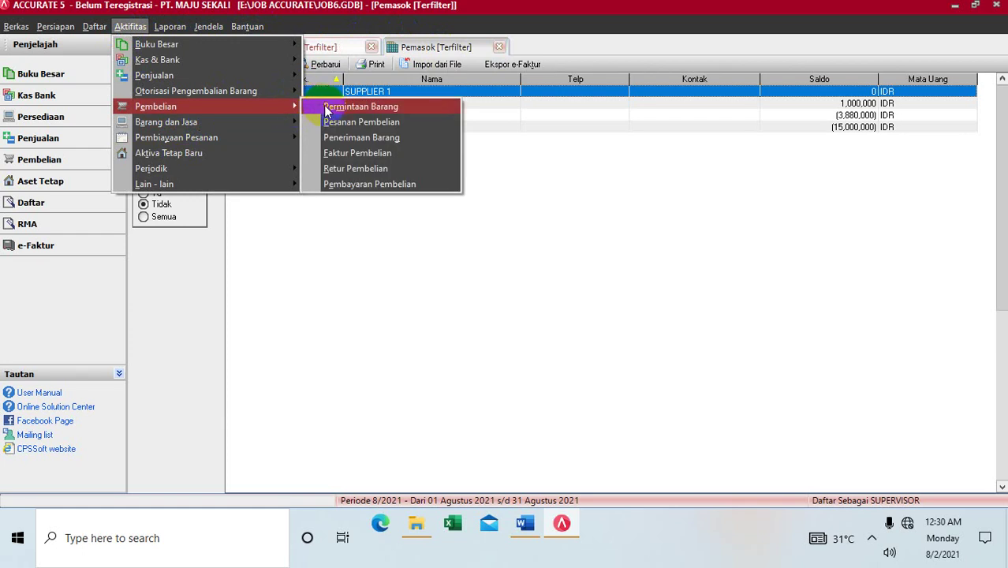
pyautogui.click(347, 154)
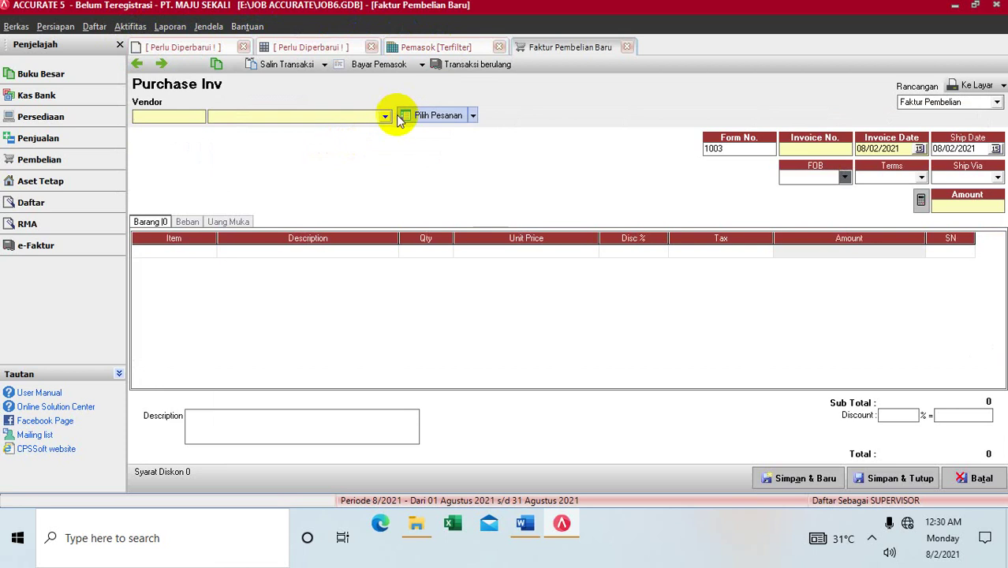
pyautogui.click(387, 117)
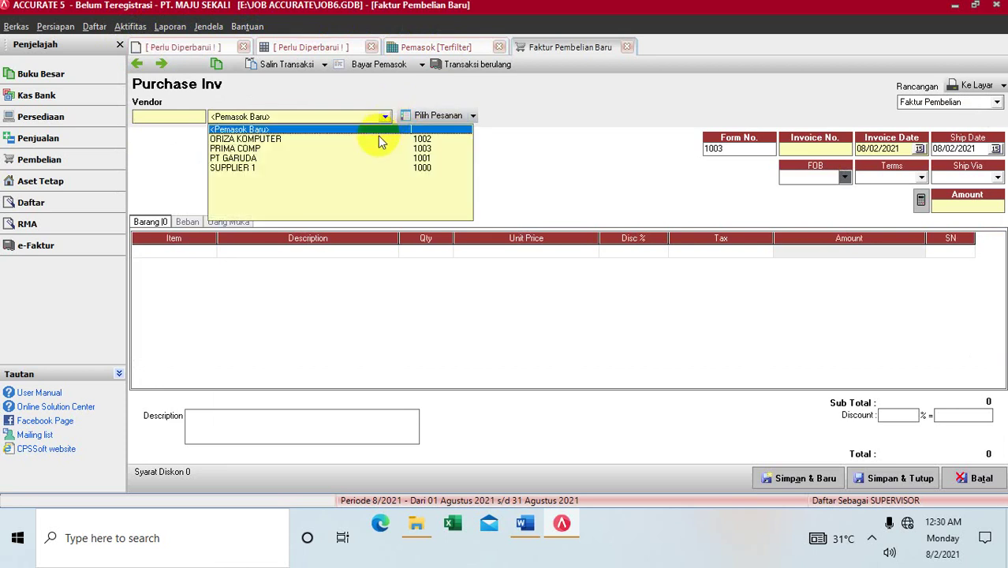
pyautogui.click(372, 149)
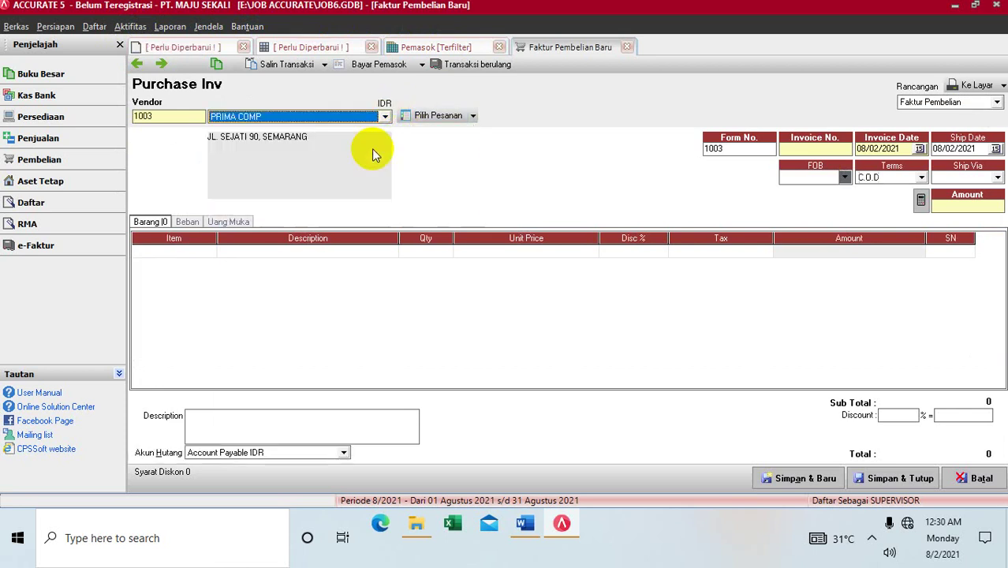
pyautogui.click(798, 148)
pyautogui.write('F0')
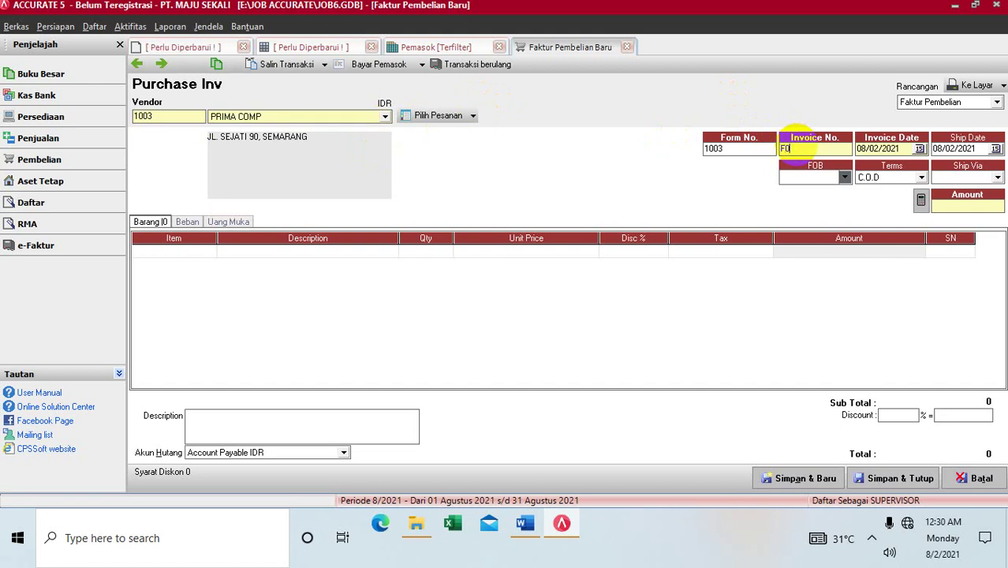
pyautogui.write('02')
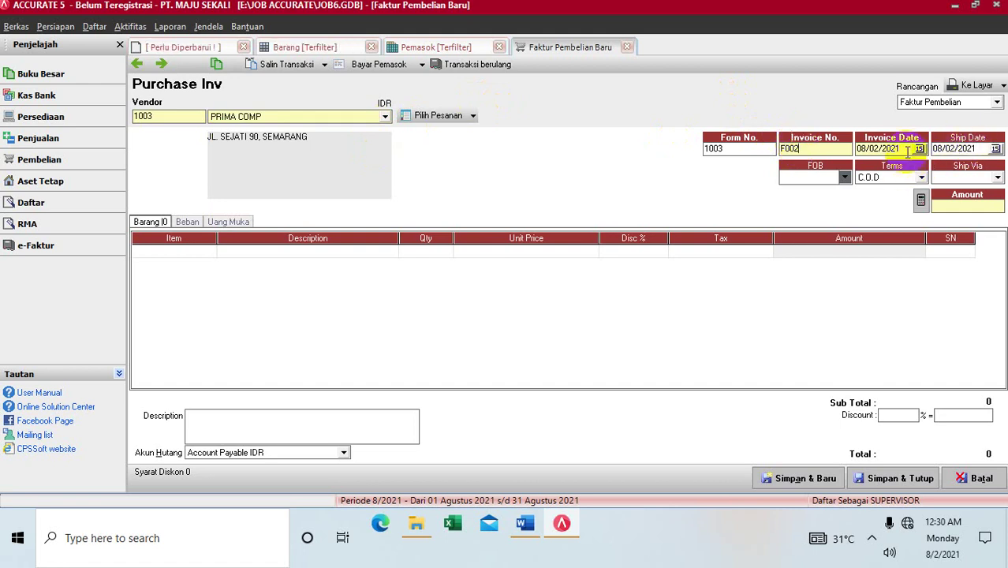
# Step: Set invoice and ship dates 02/10/2013, FOB Shipping Point, terms 3/15 n/60, ship via MOBIL BOX
pyautogui.click(908, 152)
pyautogui.write('02/1')
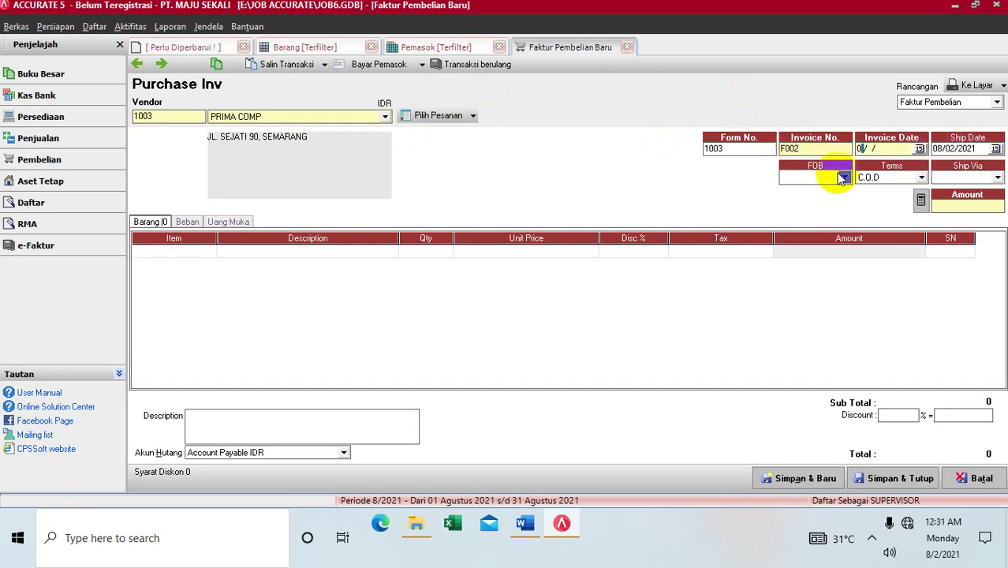
pyautogui.write('0/2013')
pyautogui.press('Tab')
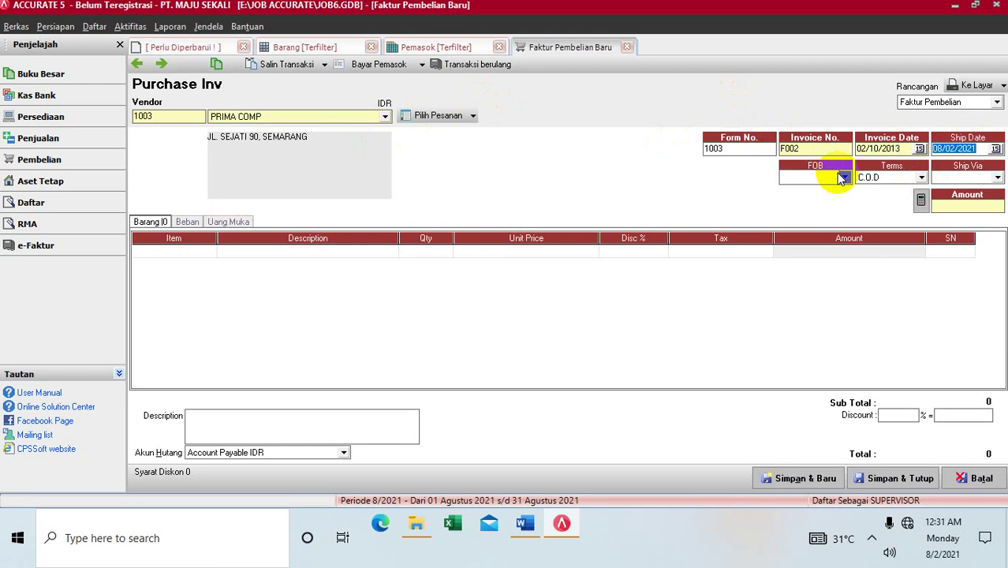
pyautogui.write('02/10/2013')
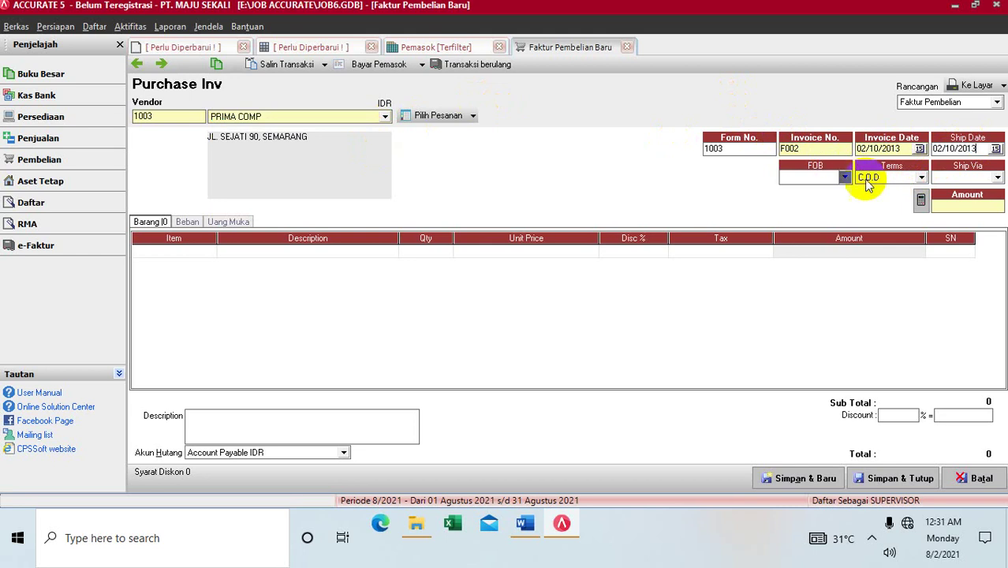
pyautogui.click(843, 178)
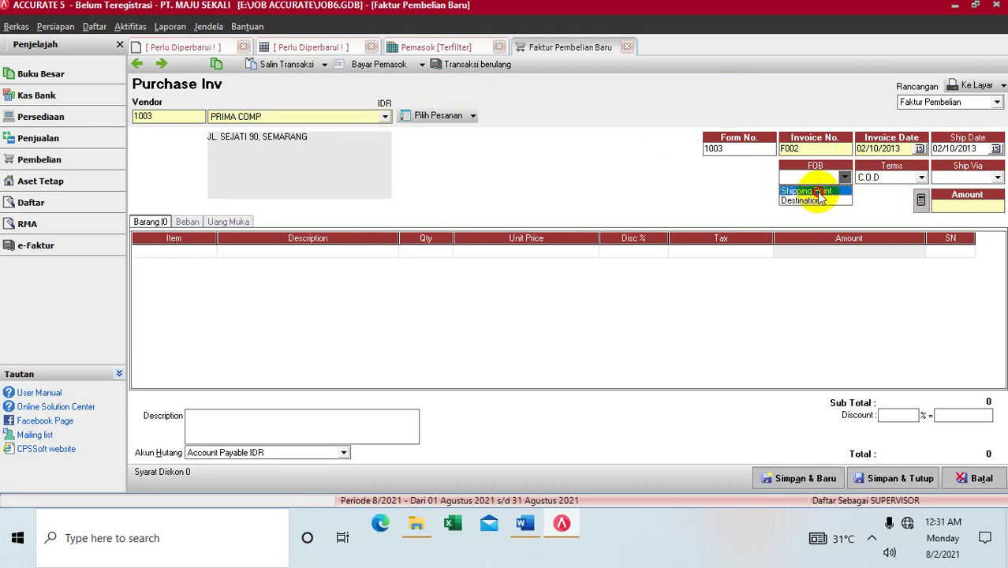
pyautogui.click(813, 191)
pyautogui.click(921, 178)
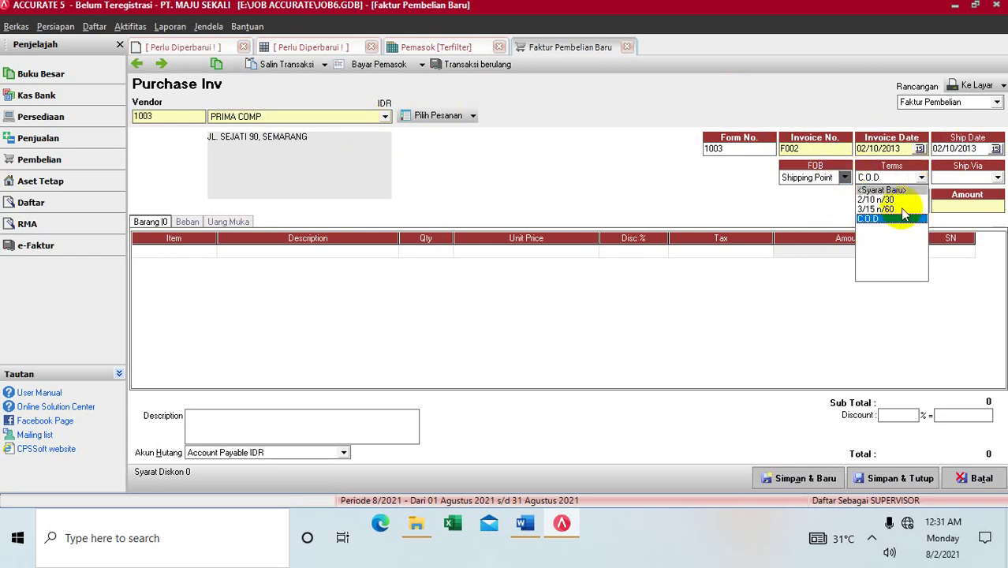
pyautogui.click(903, 210)
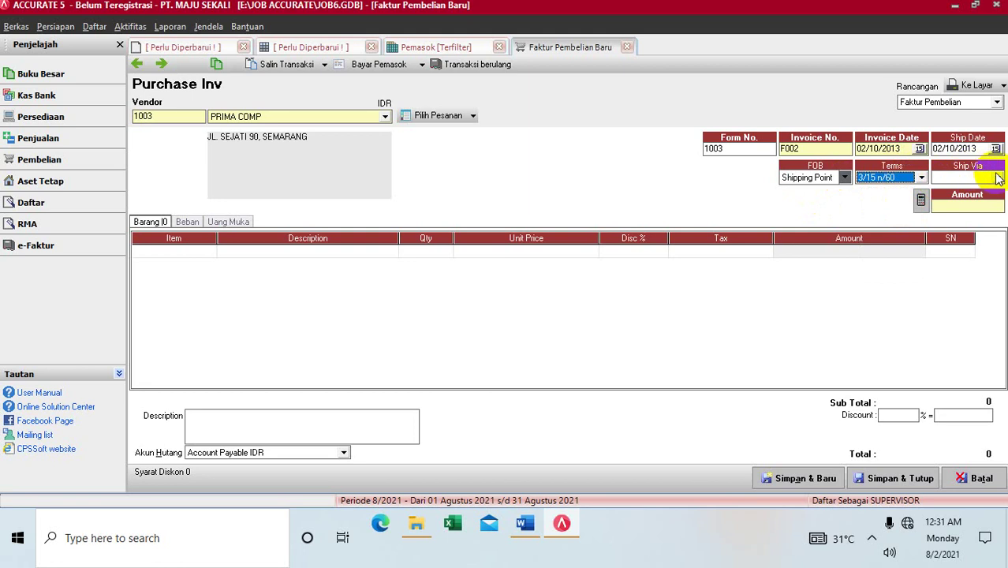
pyautogui.click(997, 178)
pyautogui.click(956, 218)
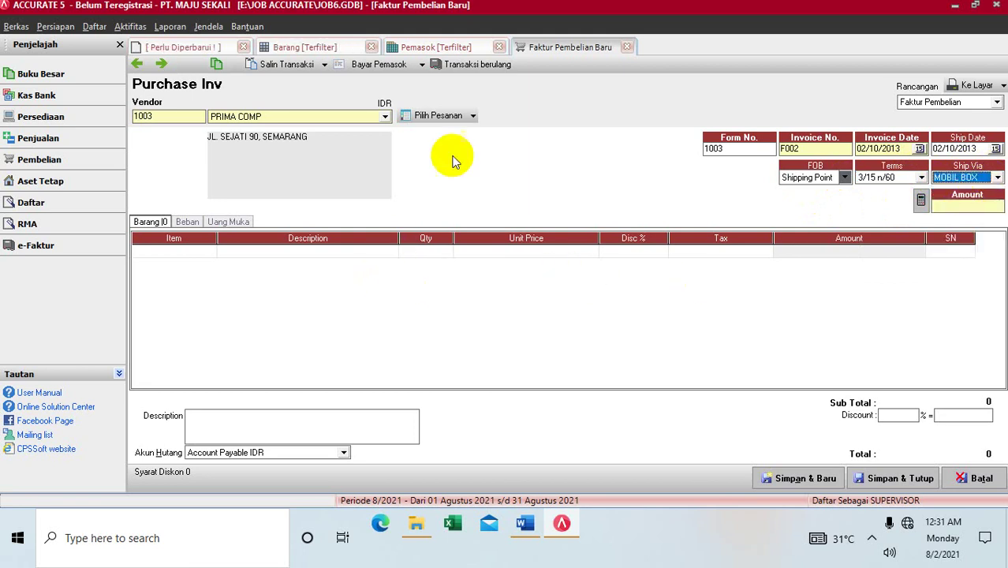
pyautogui.click(456, 116)
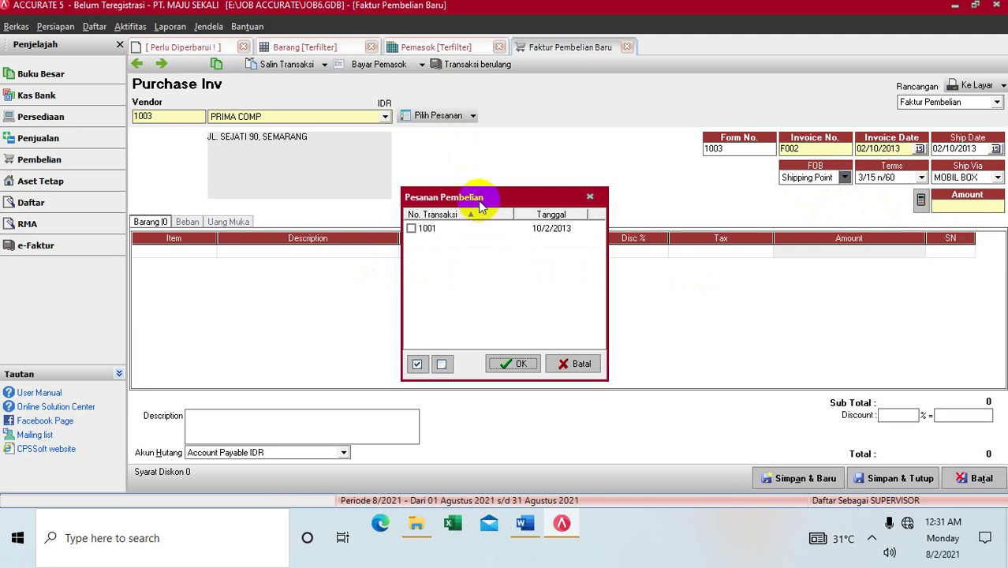
# Step: Skip the order list, try adding PC-04 PRINTER CANON, clear the duplicate-number error, and renumber the invoice F004
pyautogui.click(568, 364)
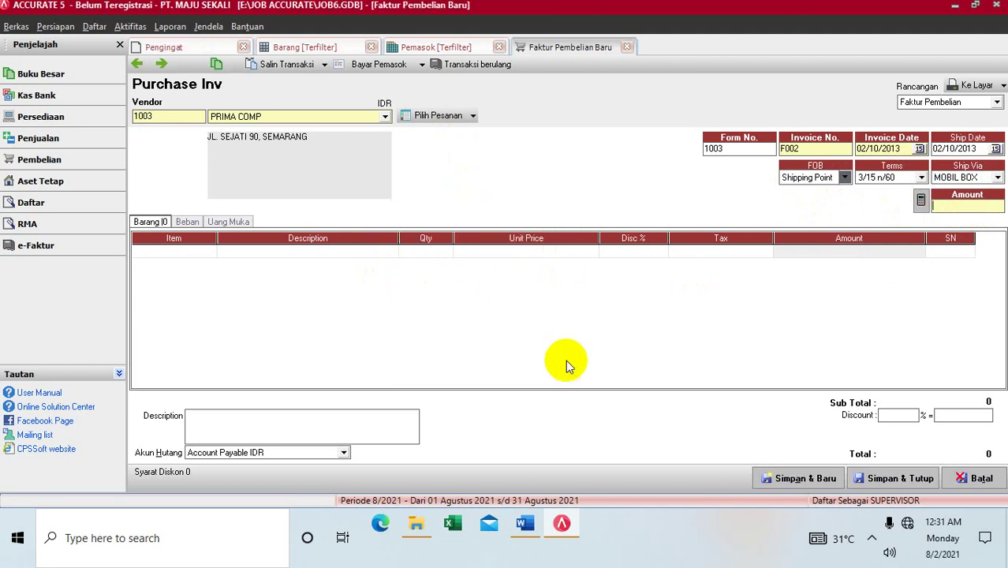
pyautogui.click(209, 255)
pyautogui.click(209, 252)
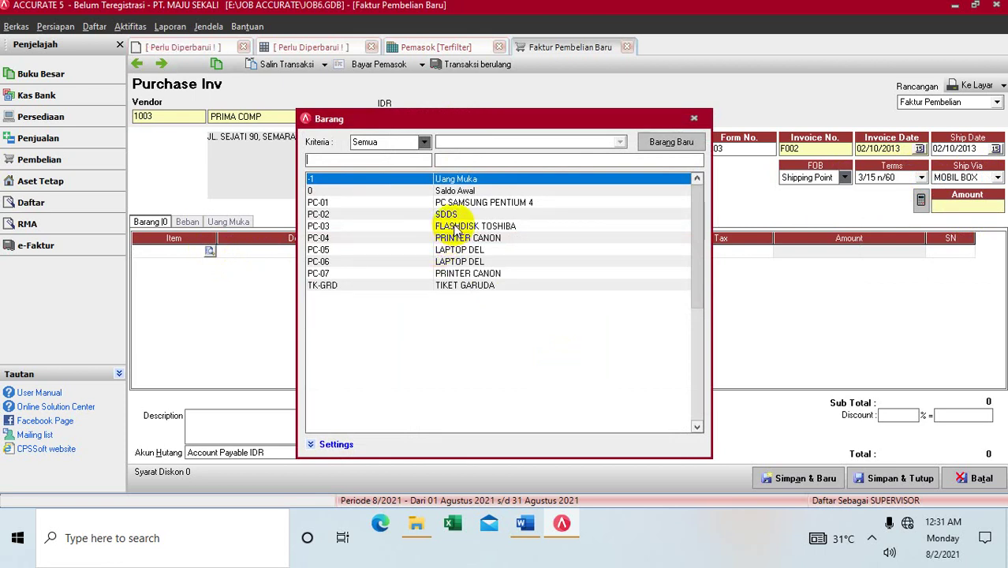
pyautogui.click(455, 237)
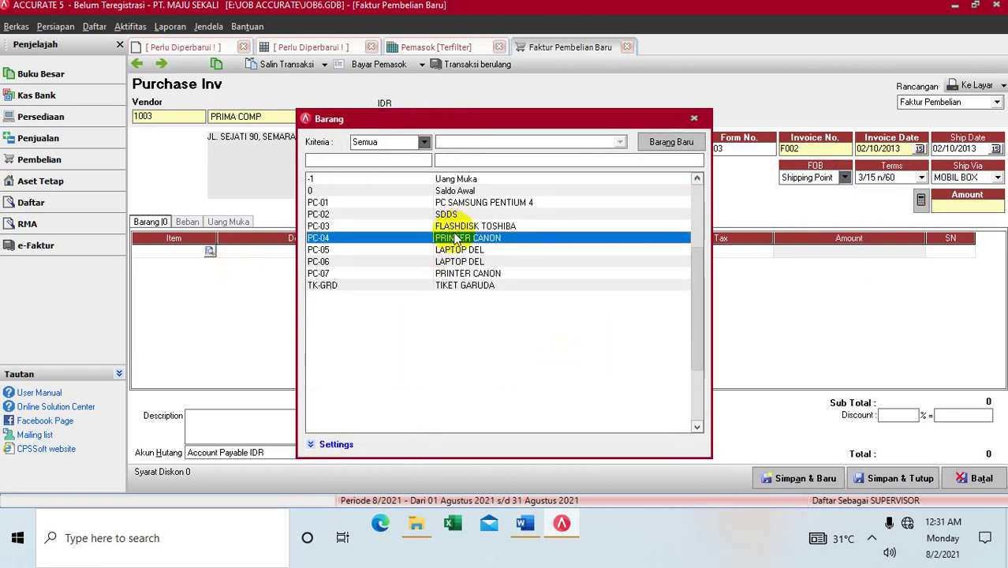
pyautogui.doubleClick(456, 238)
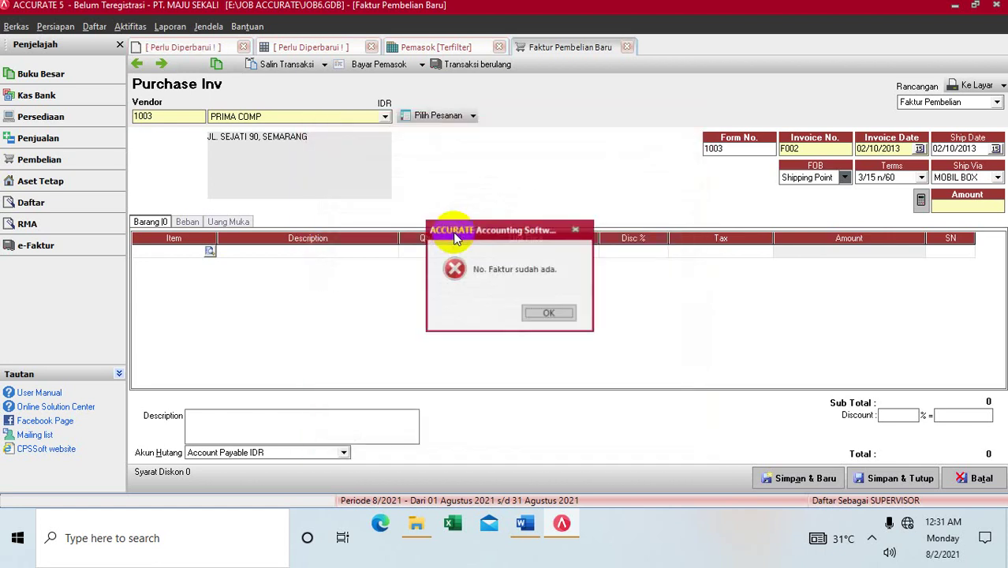
pyautogui.click(553, 312)
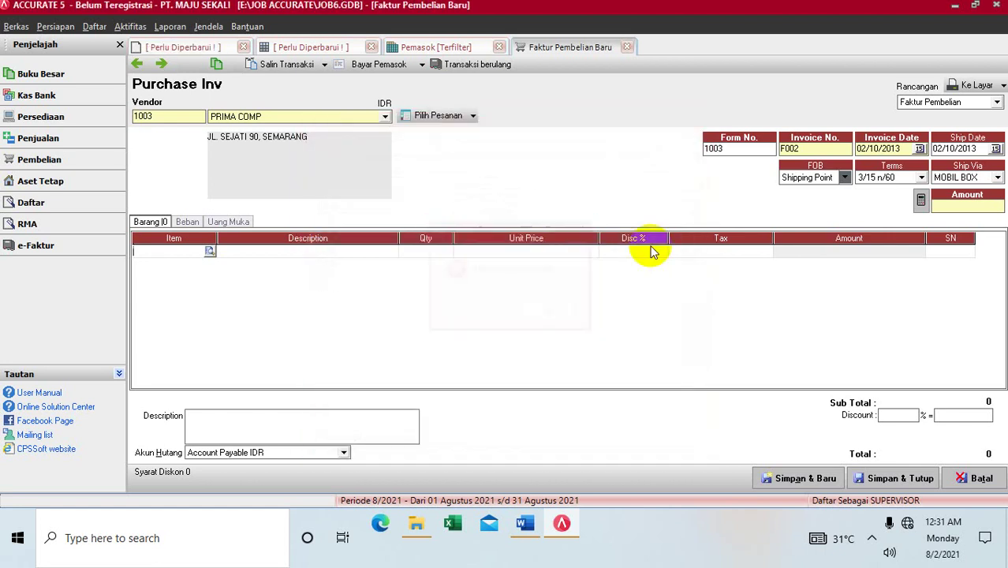
pyautogui.doubleClick(804, 147)
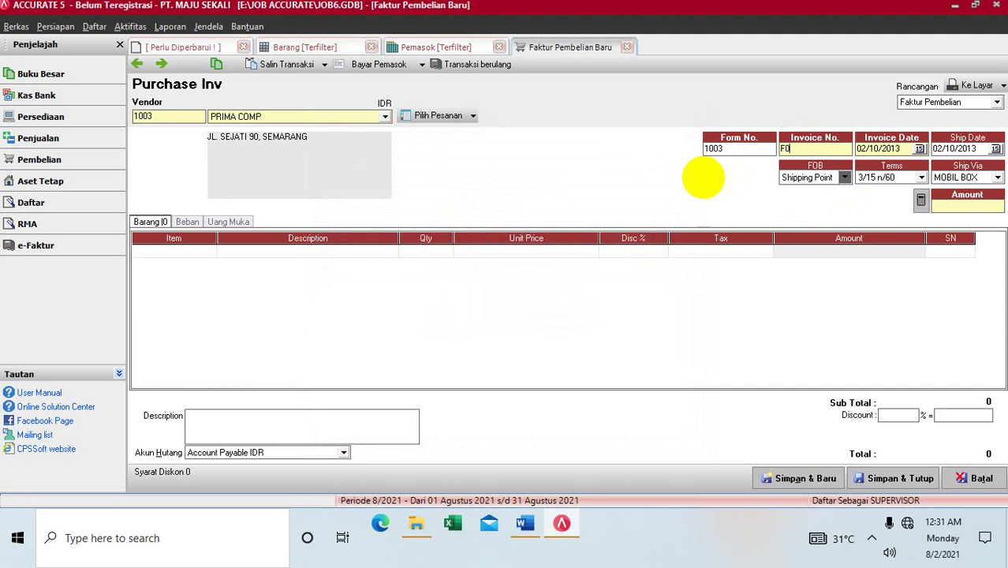
pyautogui.write('F004')
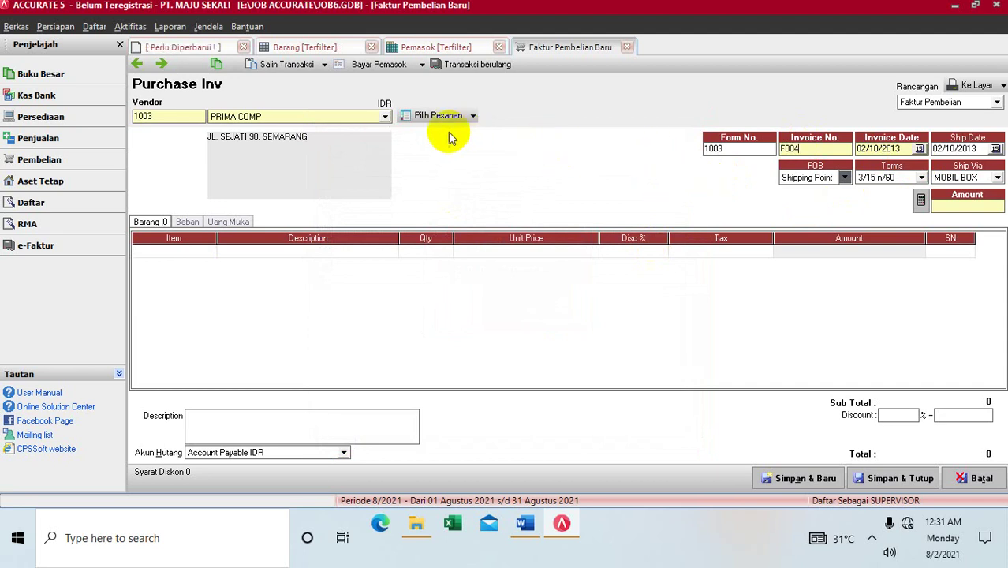
# Step: Load PRIMA COMP's purchase order 1001 into invoice F004
pyautogui.click(425, 116)
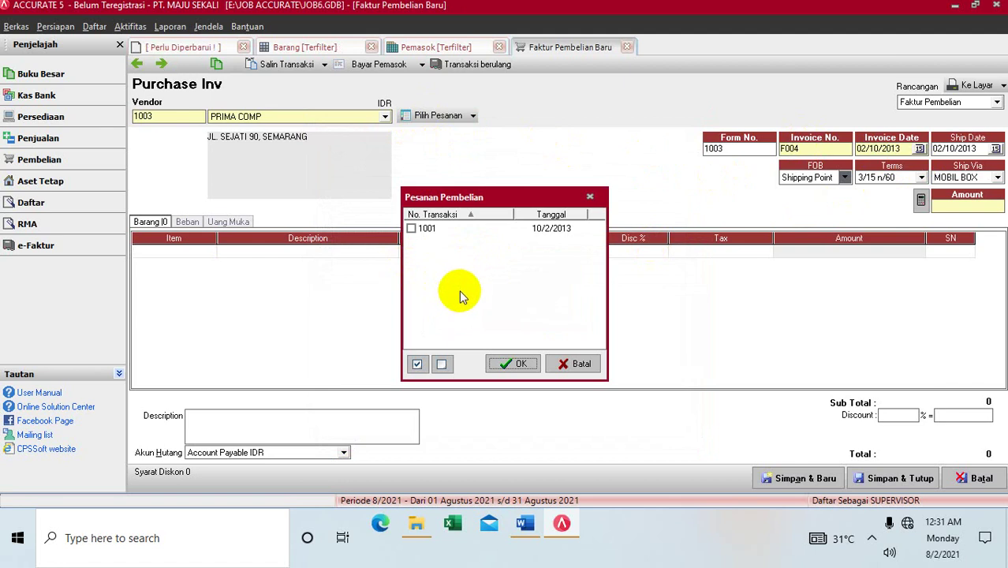
pyautogui.click(414, 228)
pyautogui.click(507, 363)
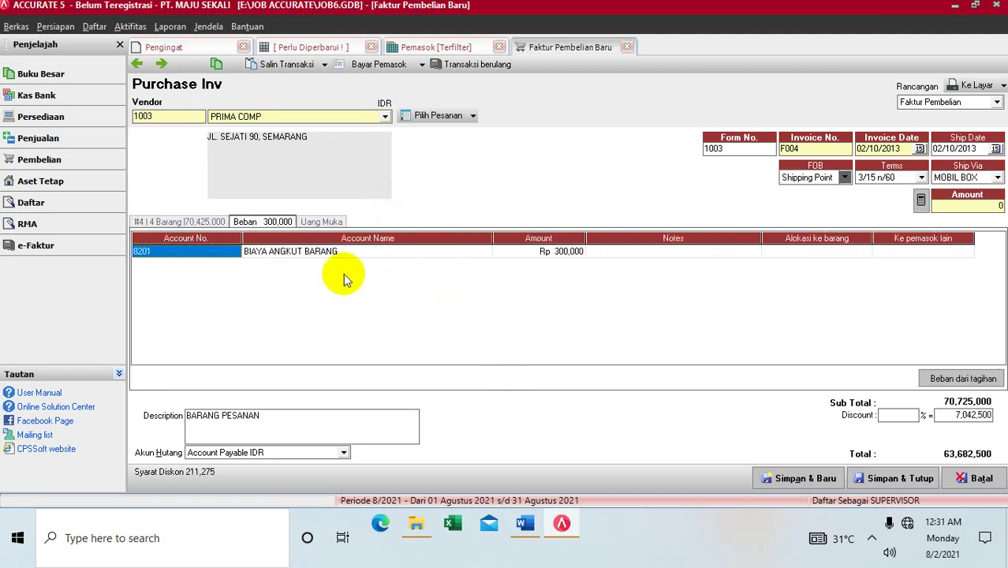
# Step: Review the down payment and item lines, including the LAPTOP DEL price, then save the invoice for payment
pyautogui.click(317, 225)
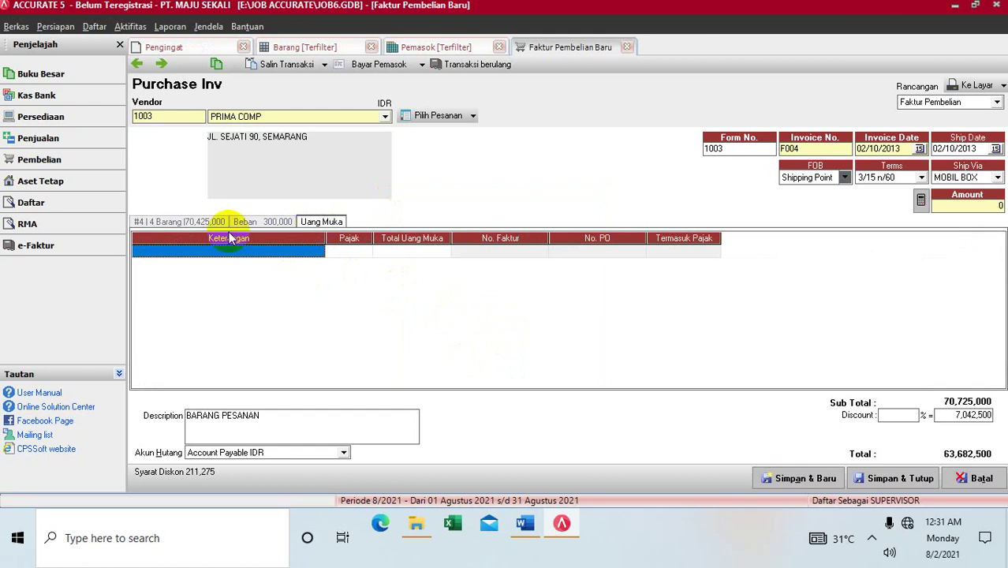
pyautogui.click(185, 223)
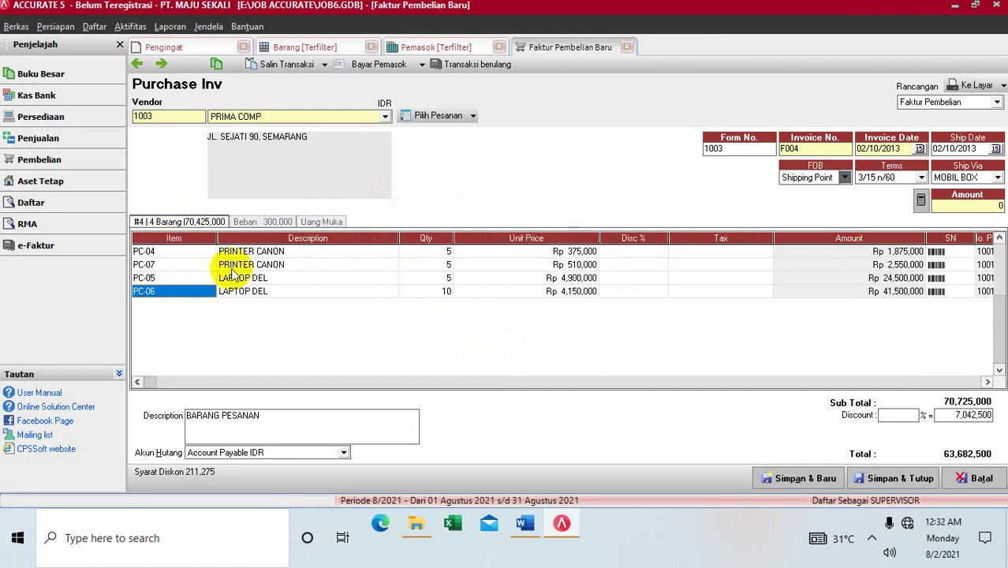
pyautogui.click(563, 297)
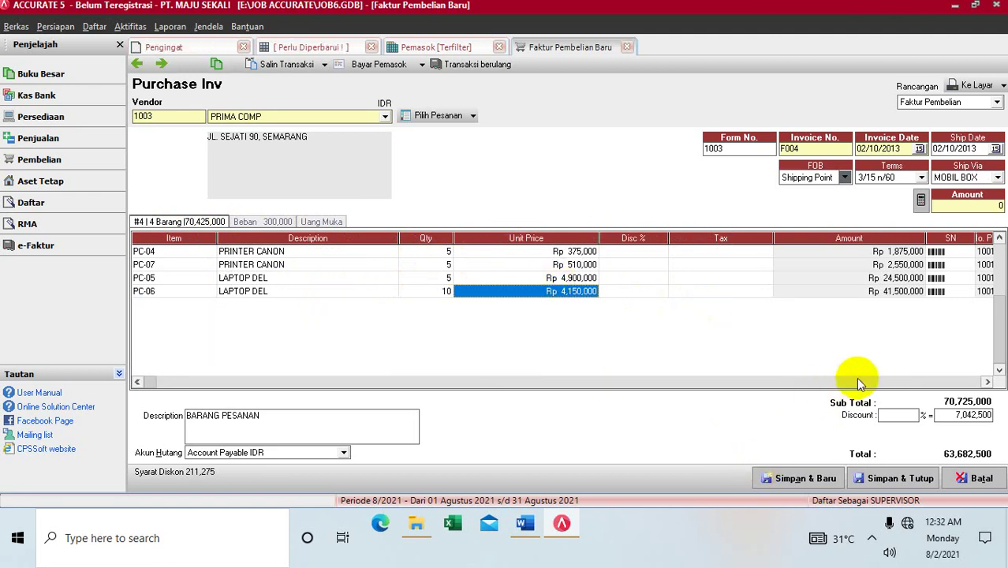
pyautogui.click(987, 382)
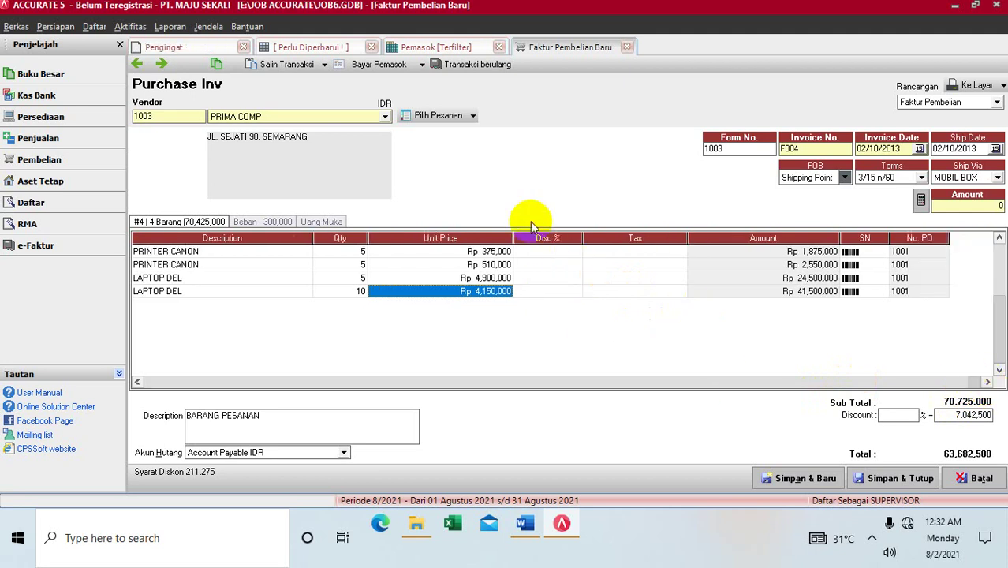
pyautogui.click(379, 64)
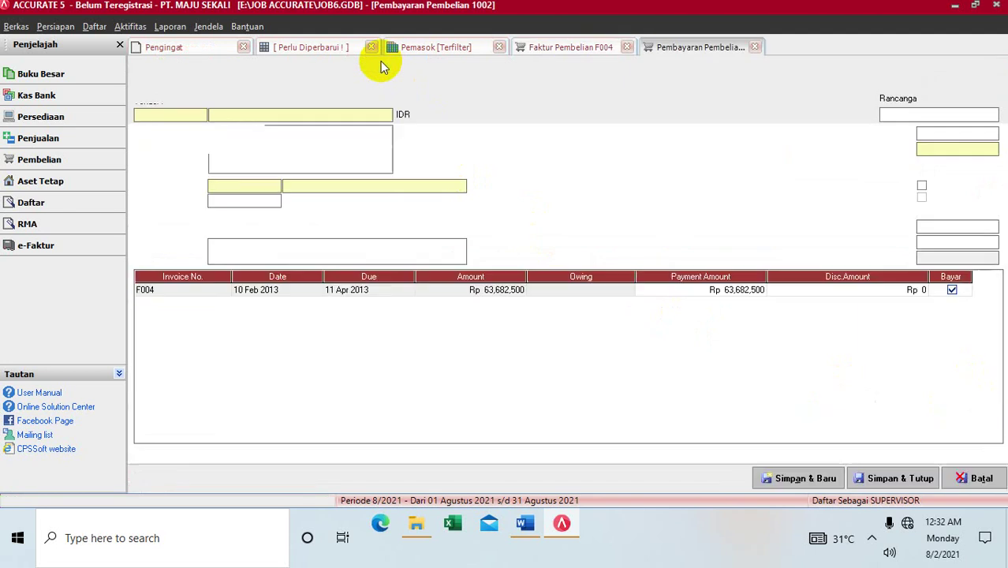
# Step: Pay from the BNI account and enter cheque number C0056
pyautogui.click(347, 187)
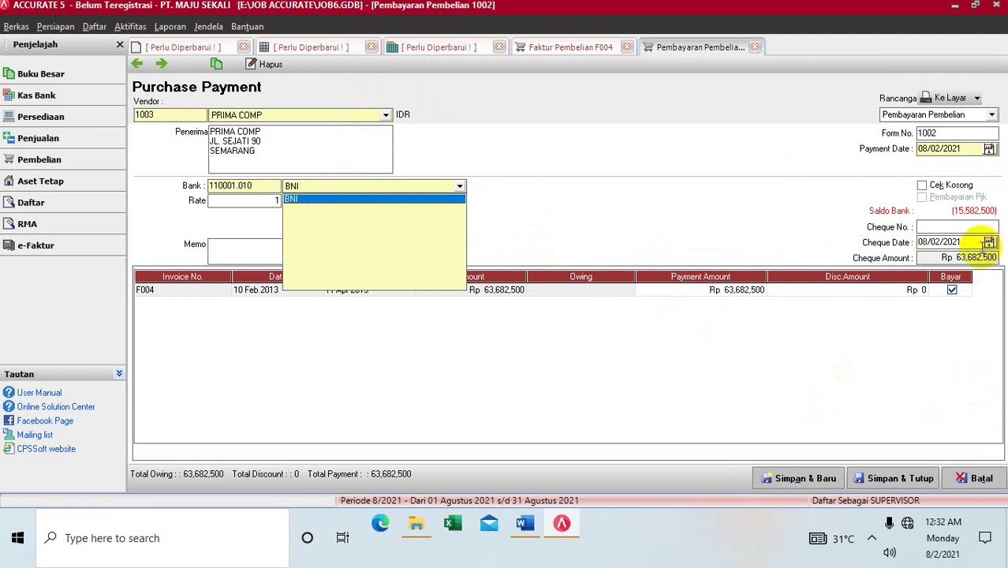
pyautogui.click(808, 221)
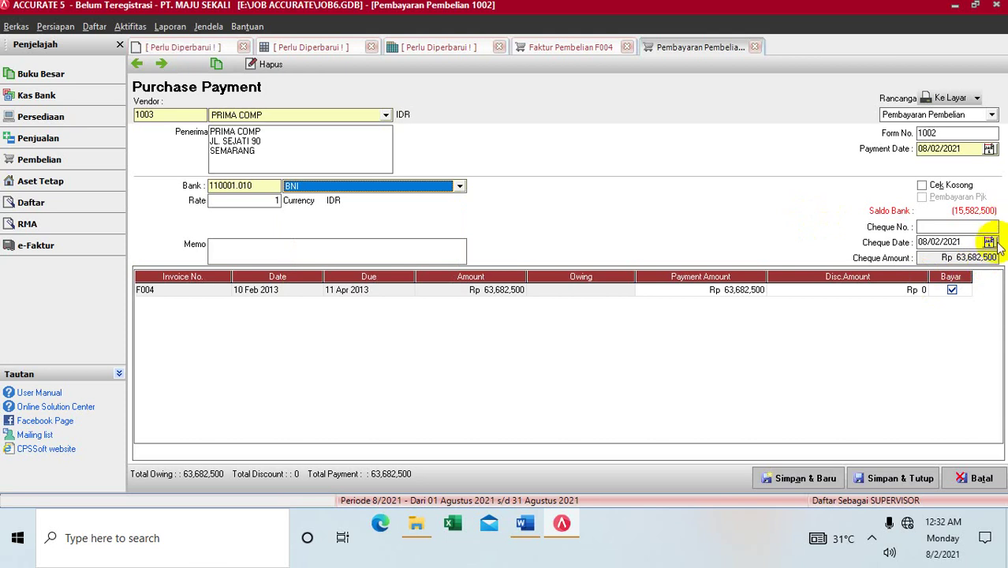
pyautogui.click(971, 242)
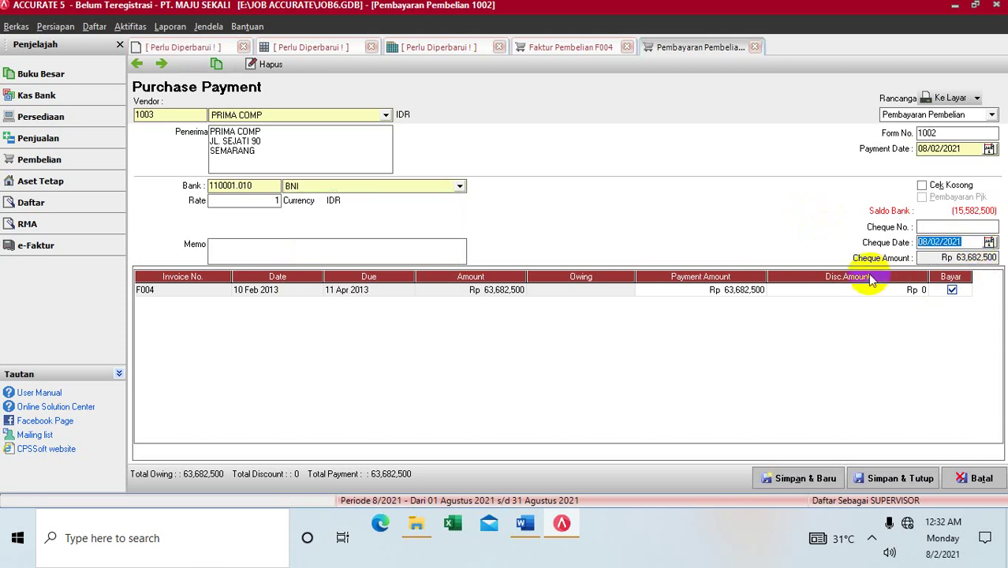
pyautogui.write('0/')
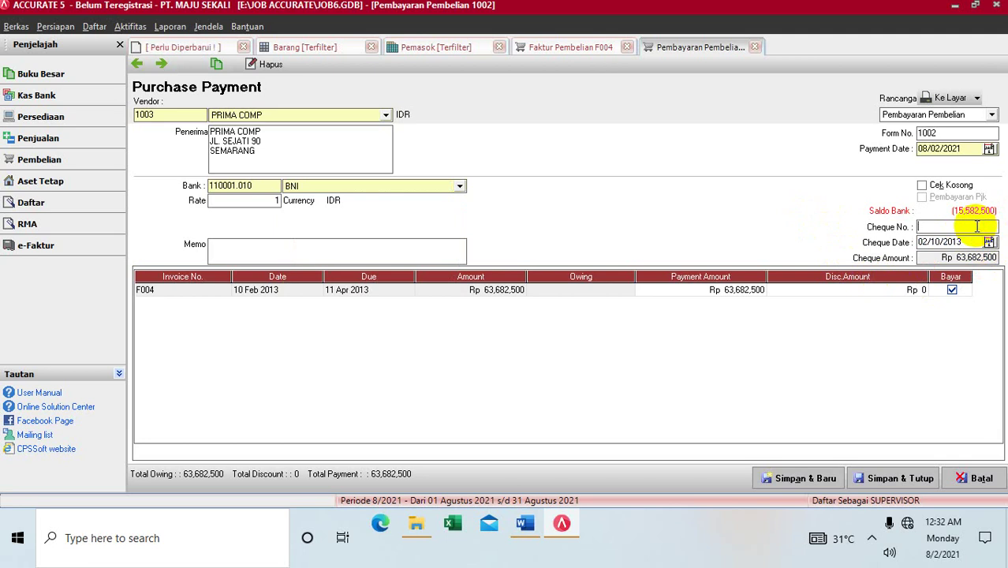
pyautogui.click(976, 227)
pyautogui.write('C0056')
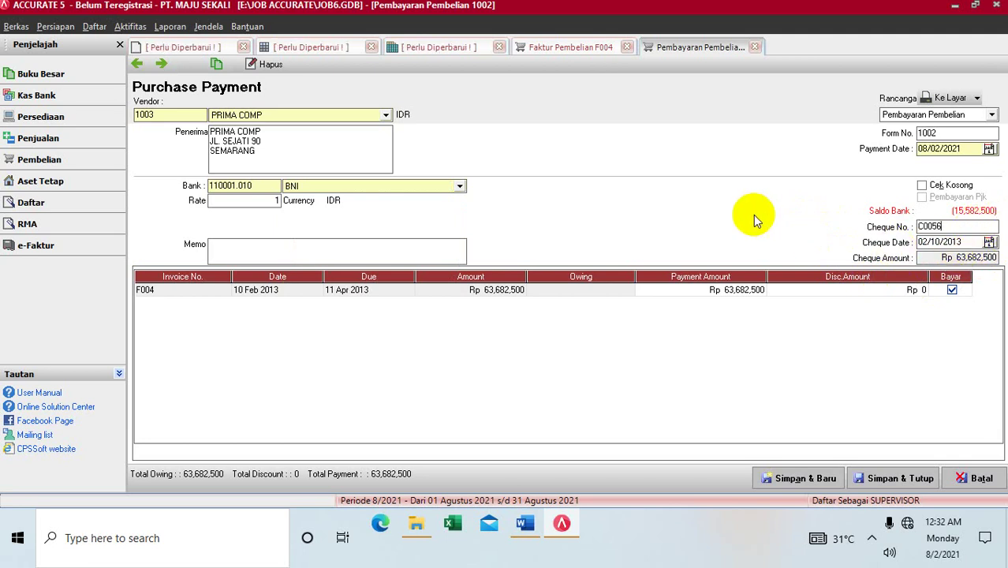
# Step: Add the memo 'PEMBAYARA PESANAN 10 FE', date the payment 02/10/2013, and save it
pyautogui.click(414, 246)
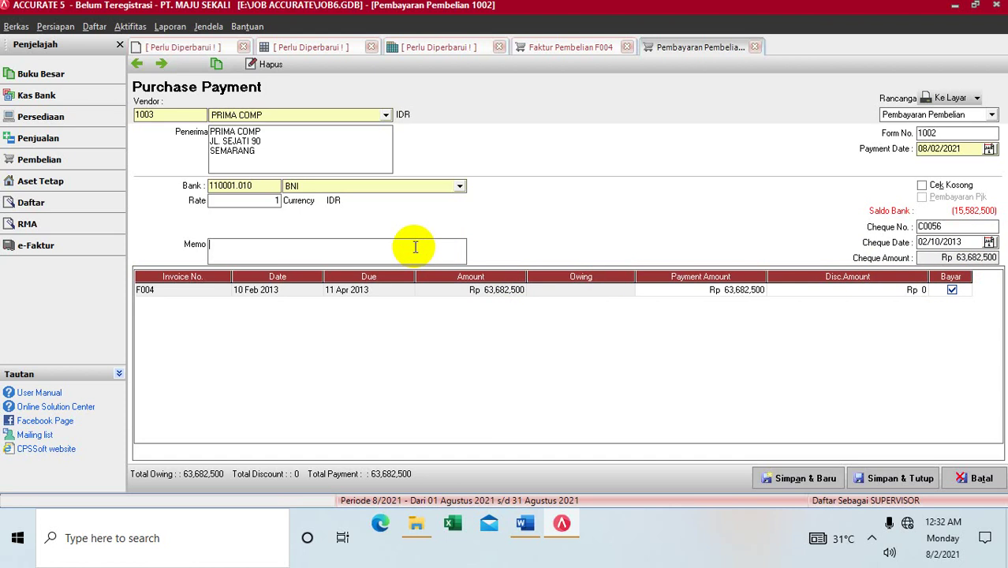
pyautogui.write('PEMBAYARA PESANAN 10')
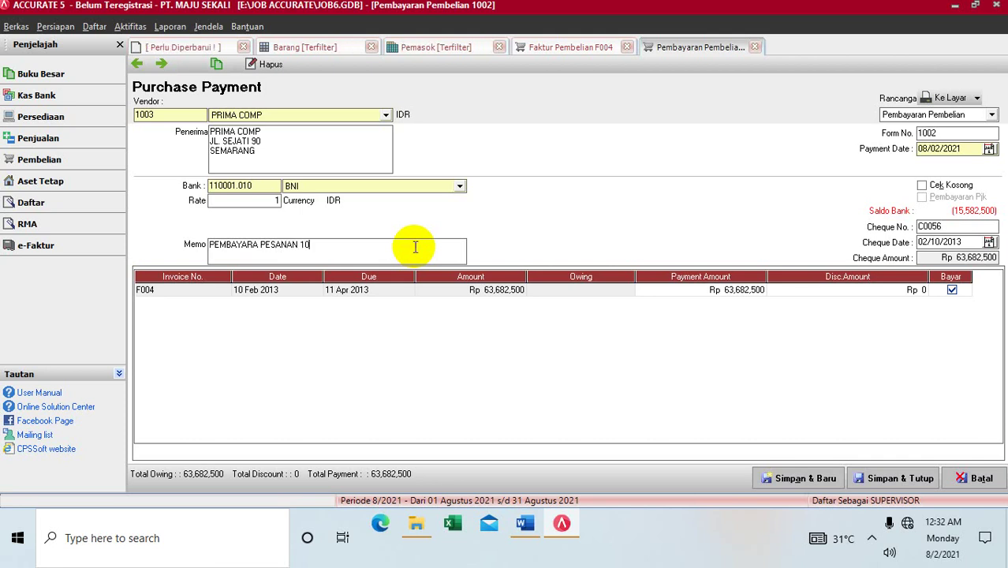
pyautogui.write(' FEB')
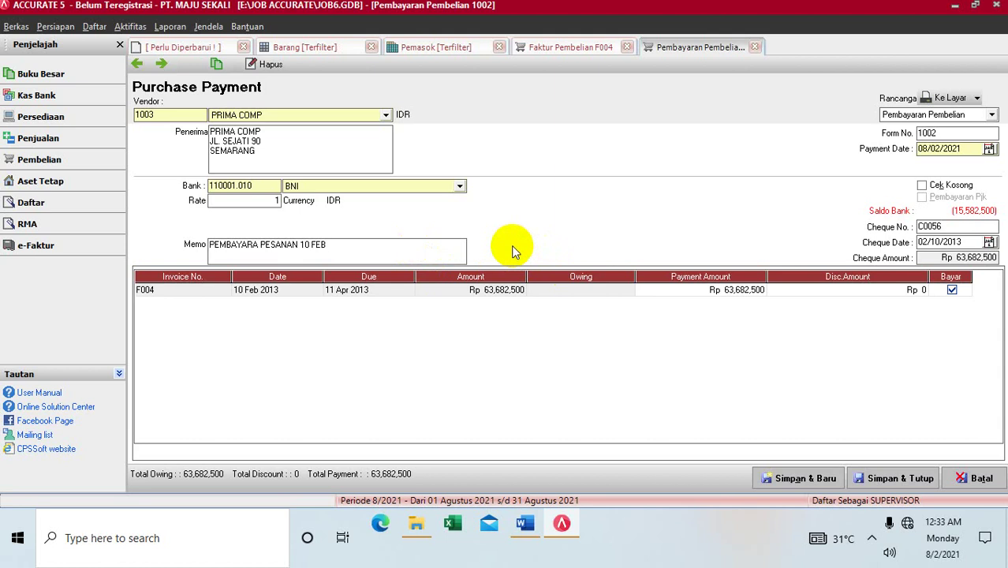
pyautogui.click(982, 150)
pyautogui.write('0')
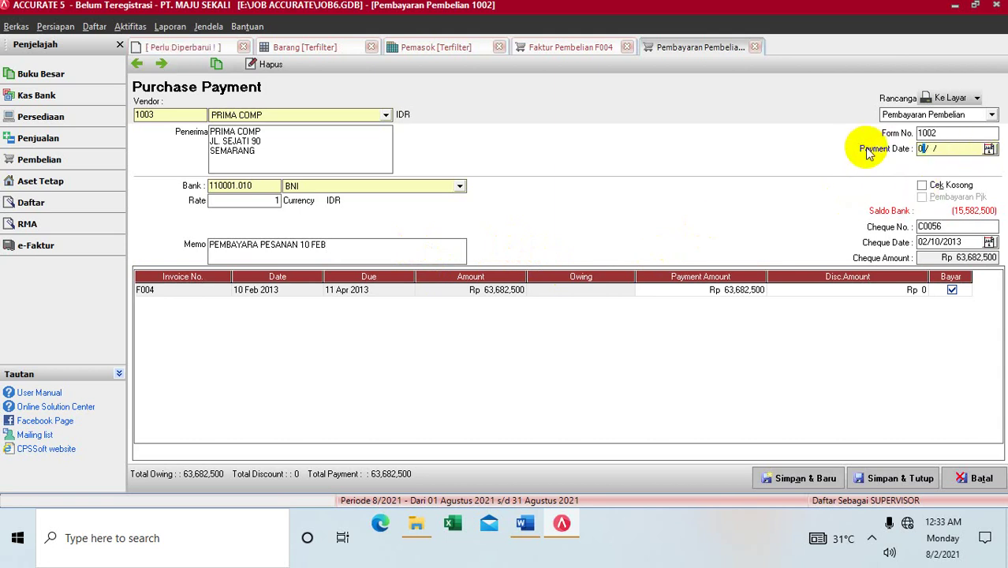
pyautogui.write('2/10/20')
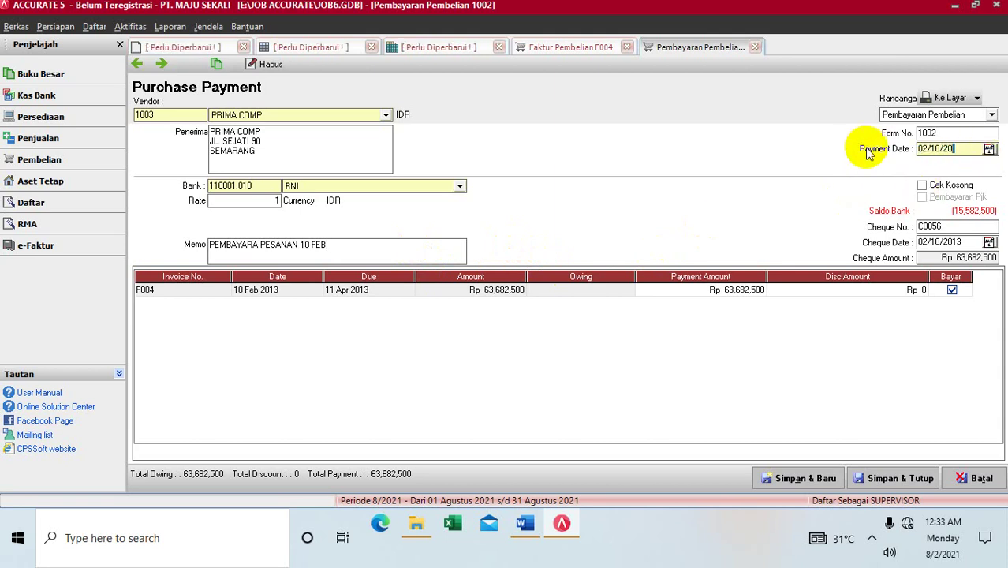
pyautogui.write('13')
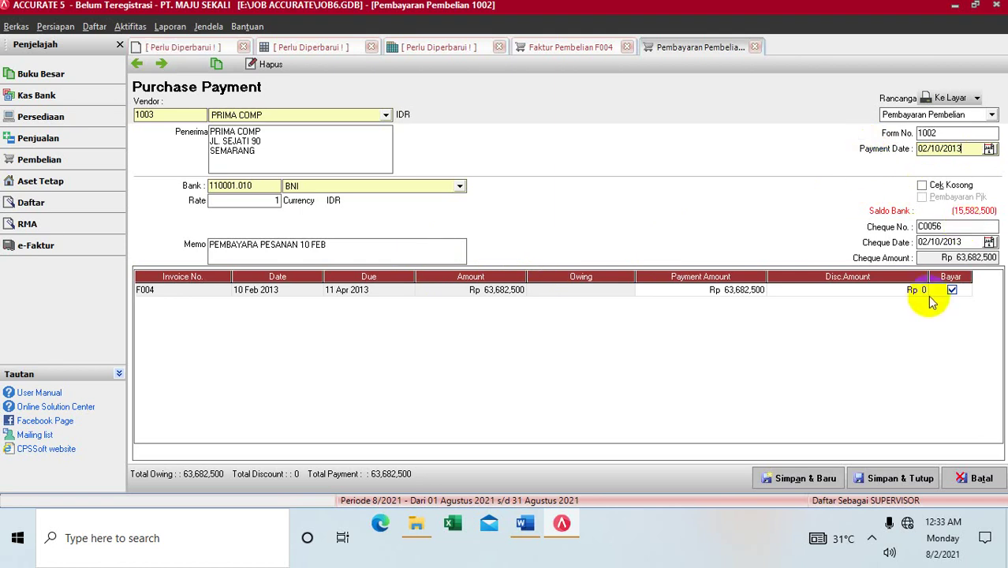
pyautogui.click(861, 478)
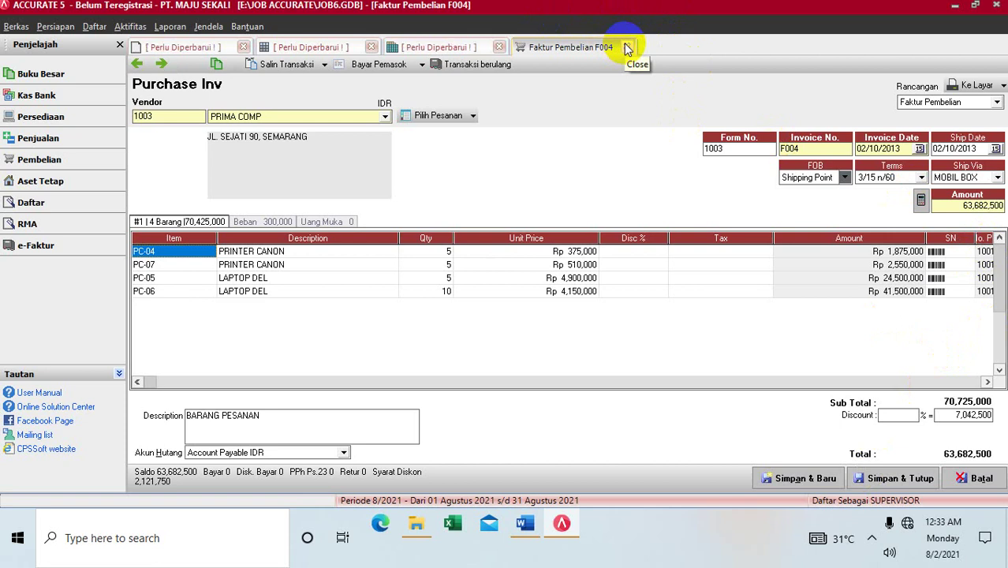
# Step: Close invoice F004 and the supplier list, then start a new Penerimaan Barang from Aktifitas > Pembelian
pyautogui.click(627, 48)
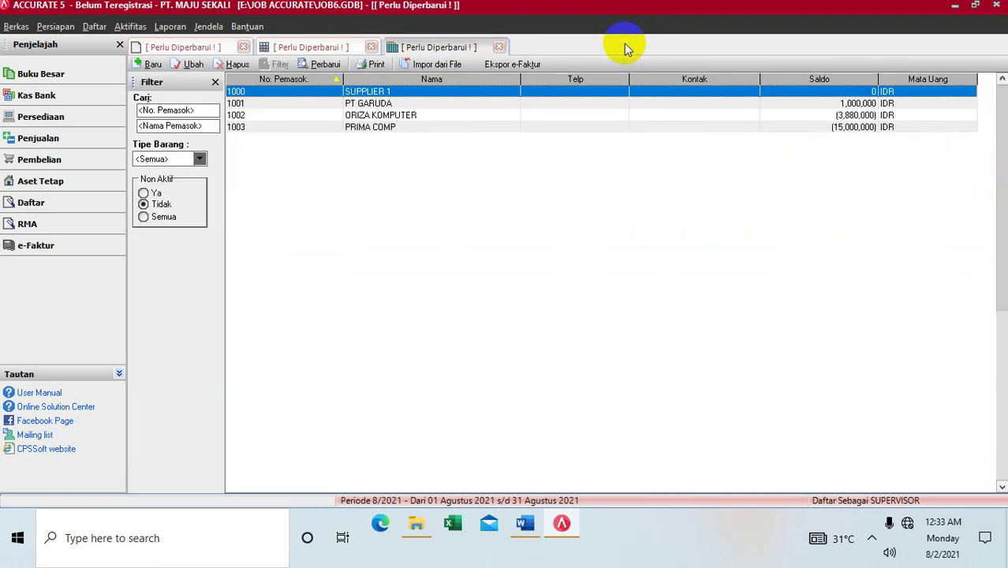
pyautogui.click(499, 47)
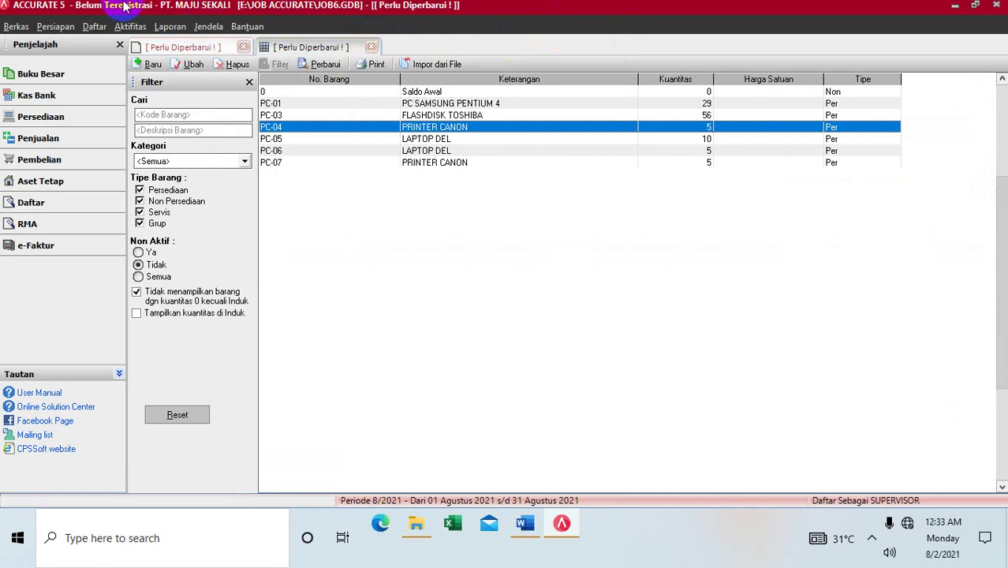
pyautogui.click(130, 26)
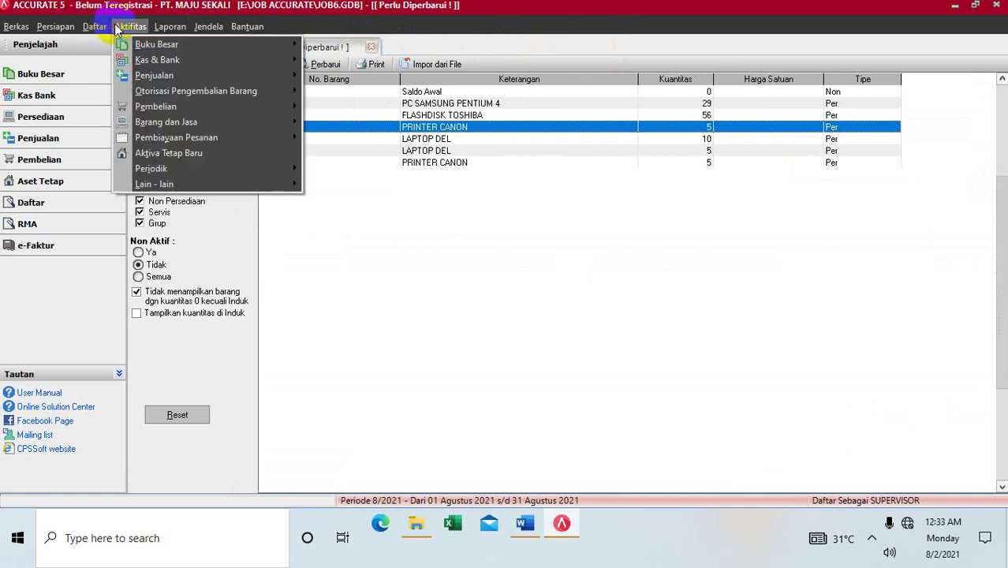
pyautogui.moveTo(169, 105)
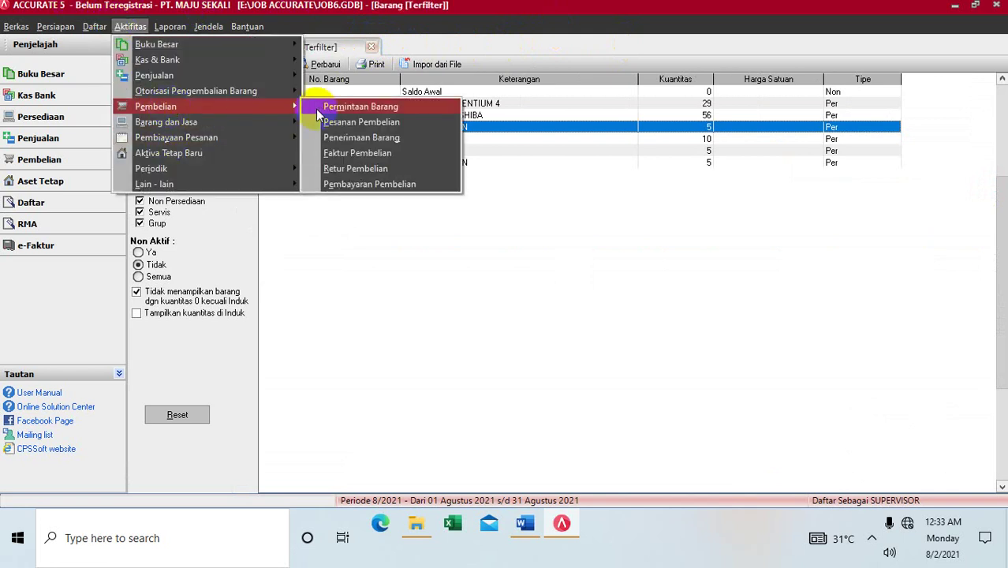
pyautogui.click(347, 139)
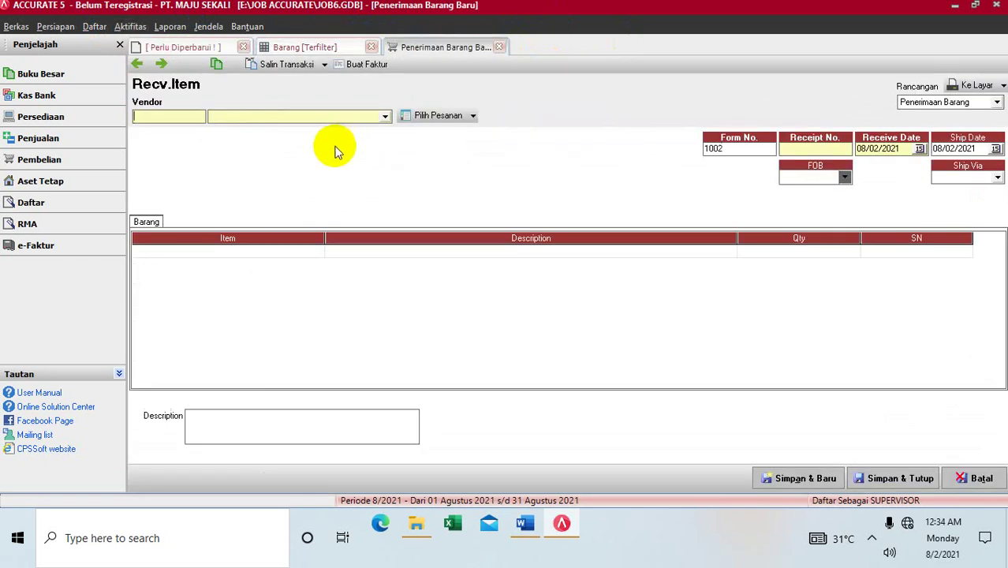
# Step: Set vendor PRIMA COMP, receipt number P0067, and receive and ship dates 02/10/2013
pyautogui.click(384, 122)
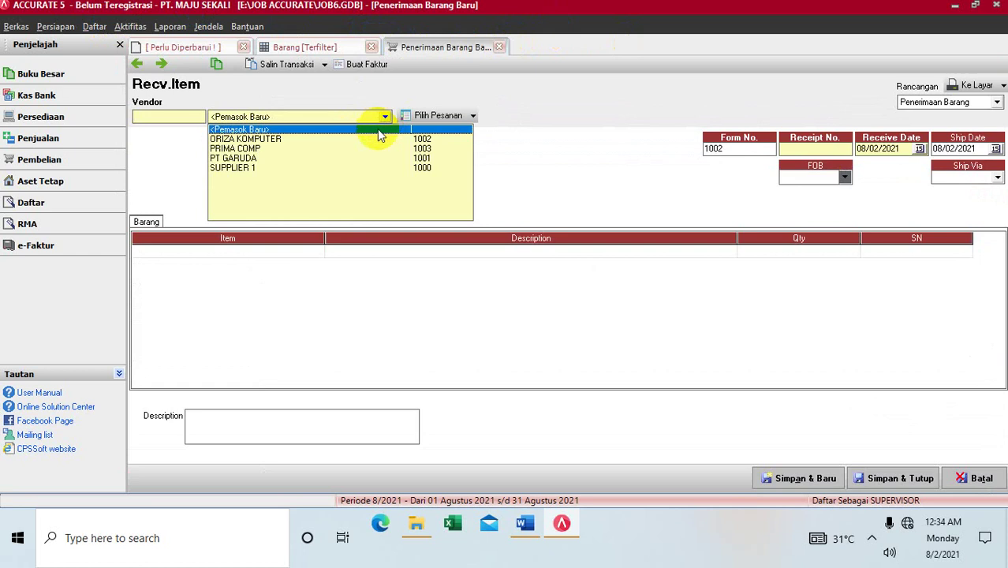
pyautogui.click(366, 150)
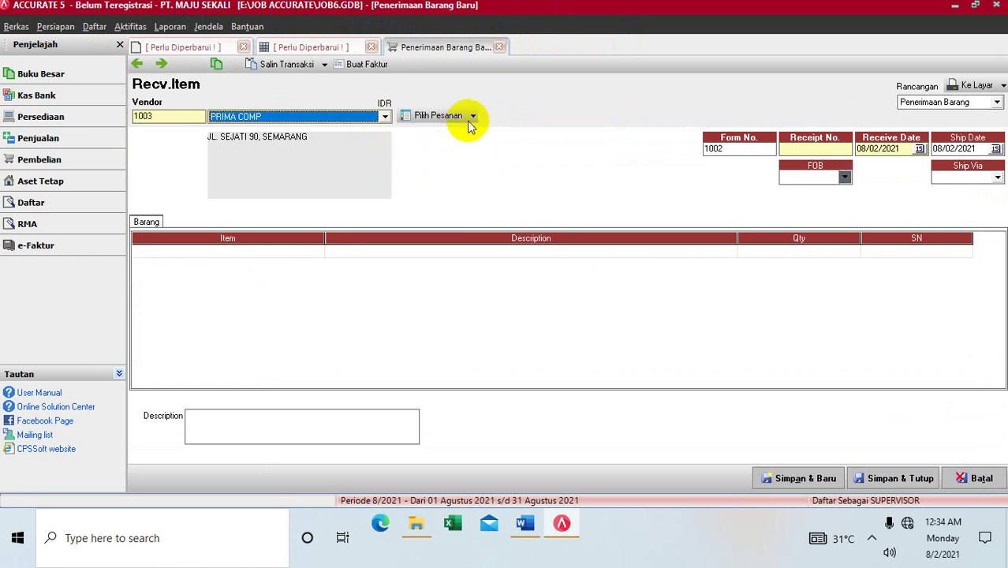
pyautogui.click(785, 150)
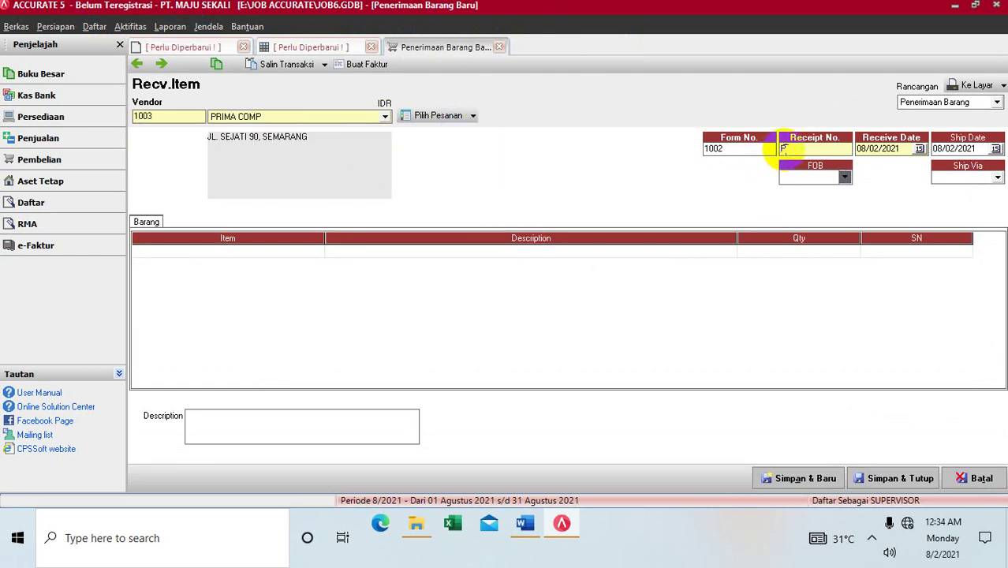
pyautogui.write('P0067')
pyautogui.click(904, 147)
pyautogui.write('02/10/20')
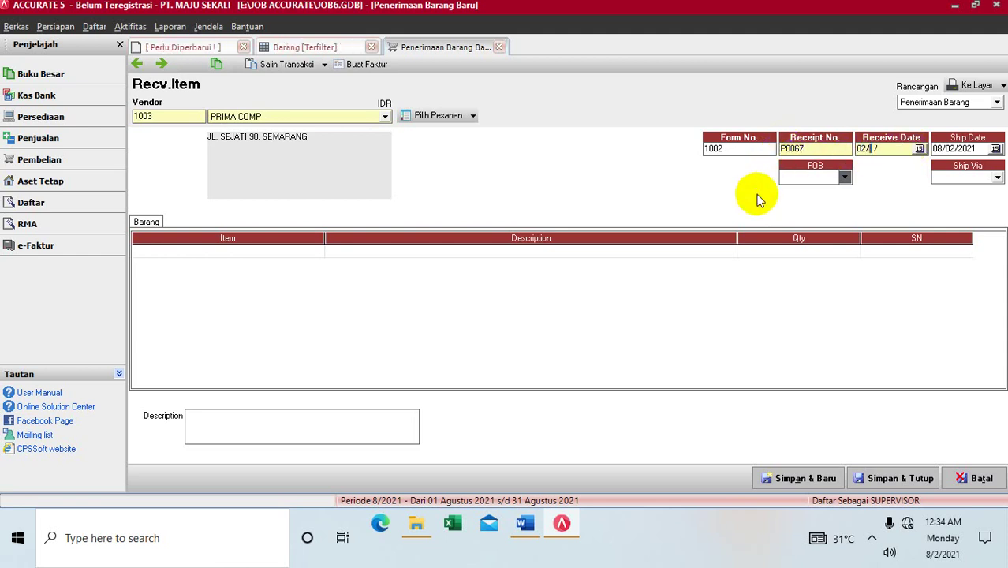
pyautogui.write('13')
pyautogui.press('Tab')
pyautogui.write('02/10/2013')
# Step: Set FOB to Shipping Point and ship via MOBIL BOX, leaving purchase orders unimported
pyautogui.click(845, 177)
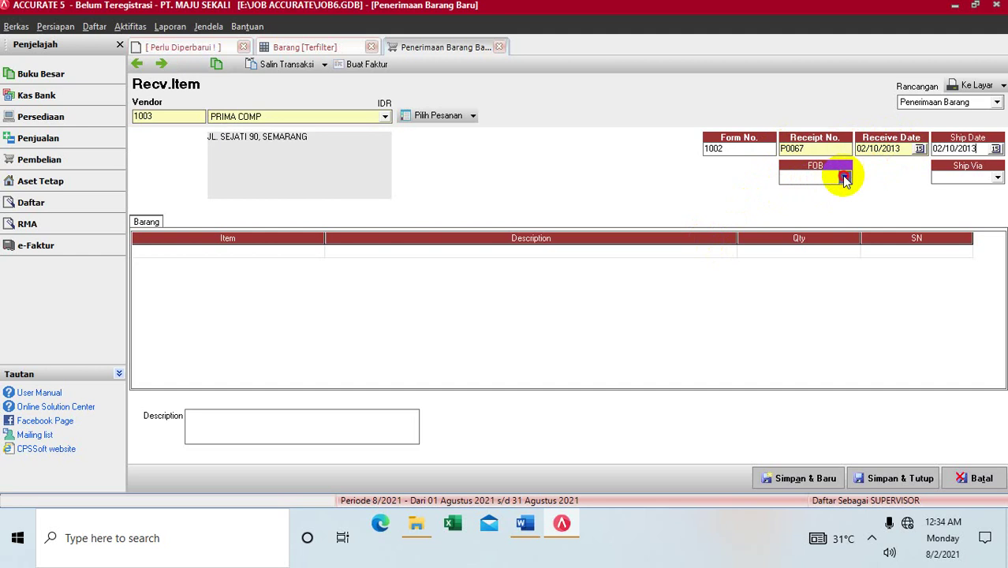
pyautogui.click(828, 194)
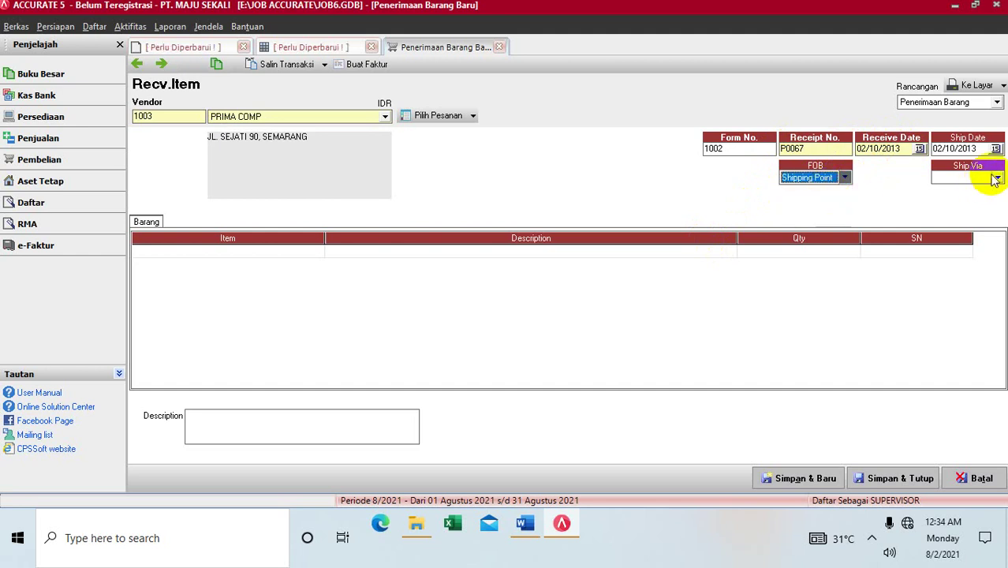
pyautogui.click(997, 177)
pyautogui.click(962, 219)
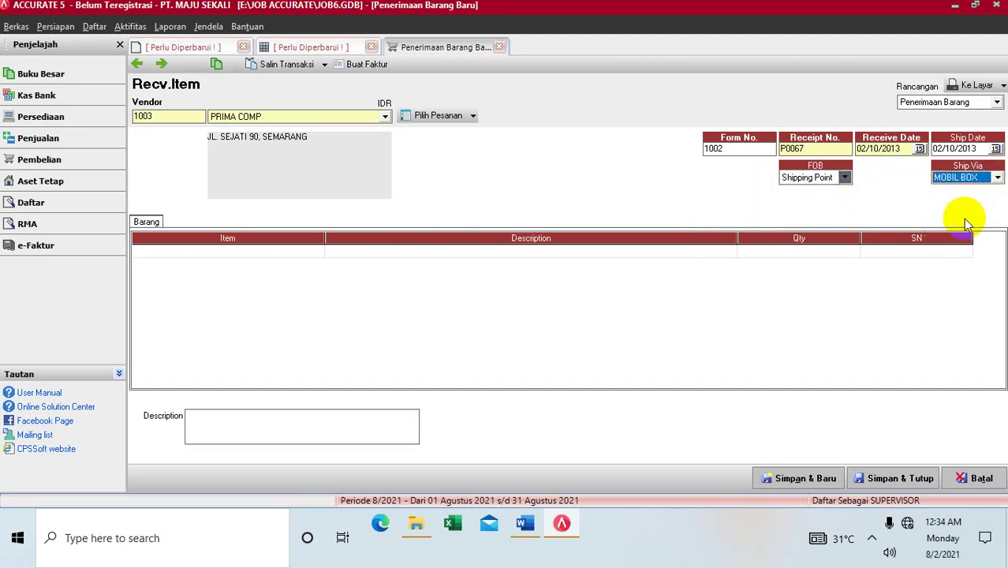
pyautogui.click(474, 118)
pyautogui.click(463, 135)
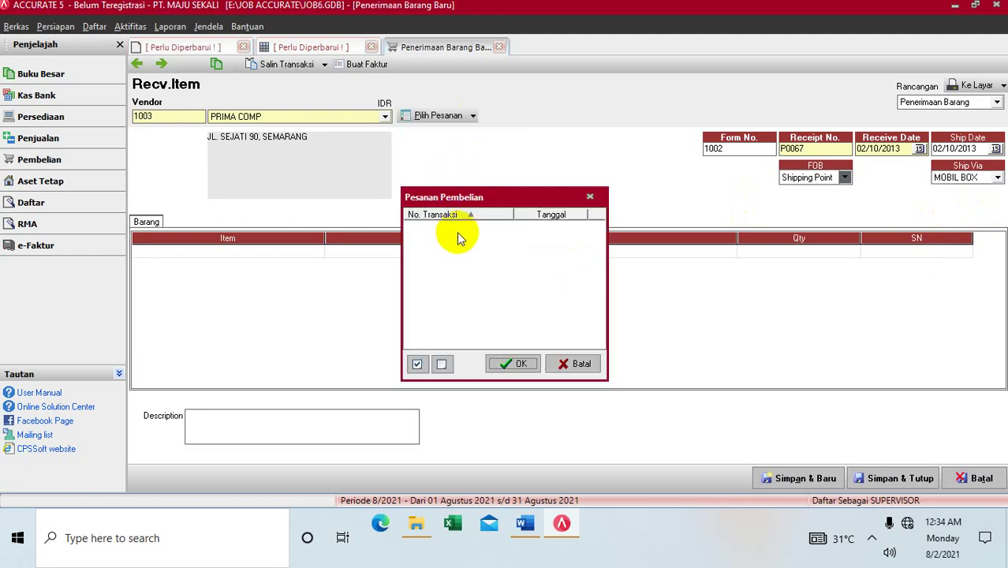
pyautogui.click(557, 363)
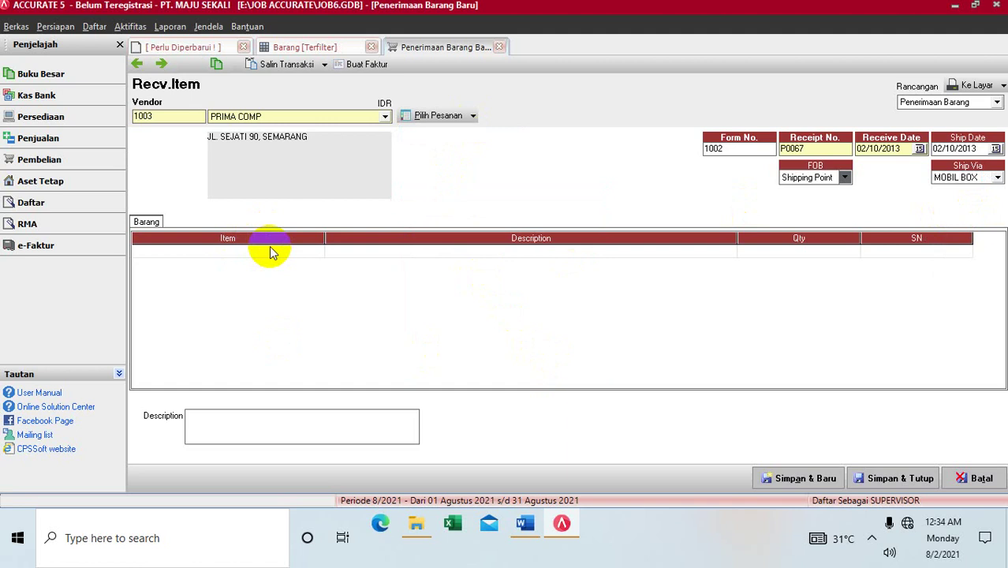
# Step: Add PC-05 LAPTOP DEL to the receipt with quantity 3
pyautogui.click(330, 253)
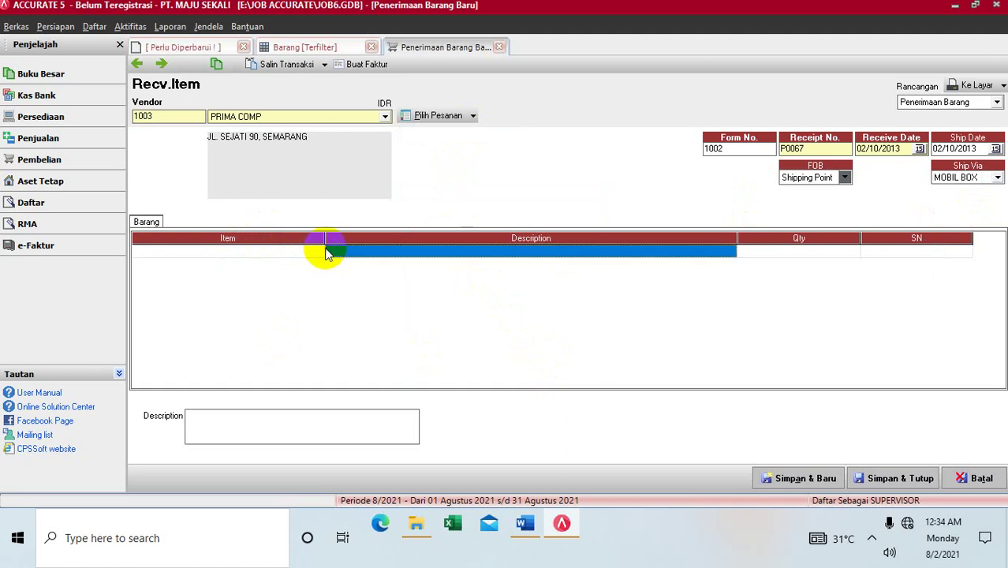
pyautogui.click(318, 251)
pyautogui.click(318, 250)
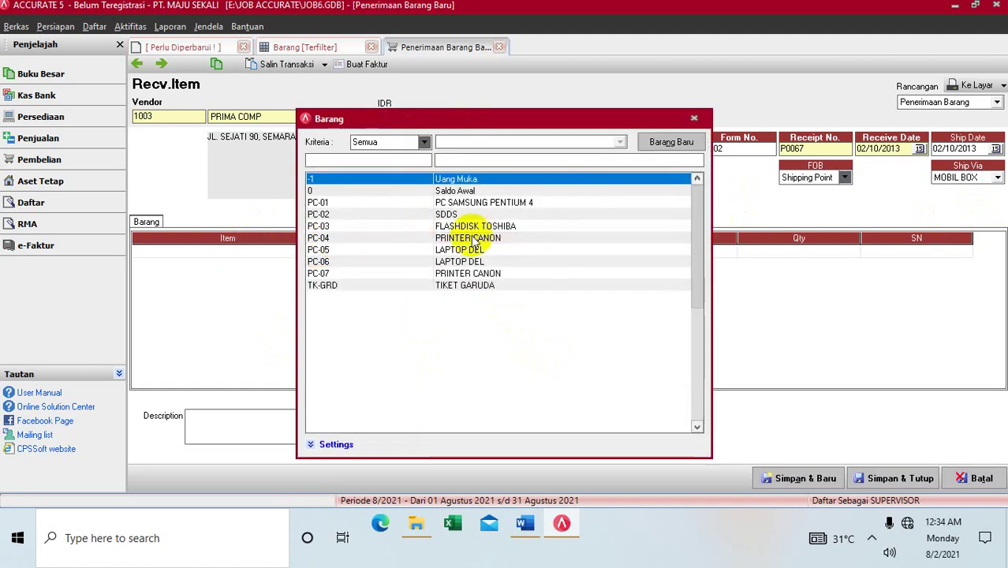
pyautogui.click(472, 250)
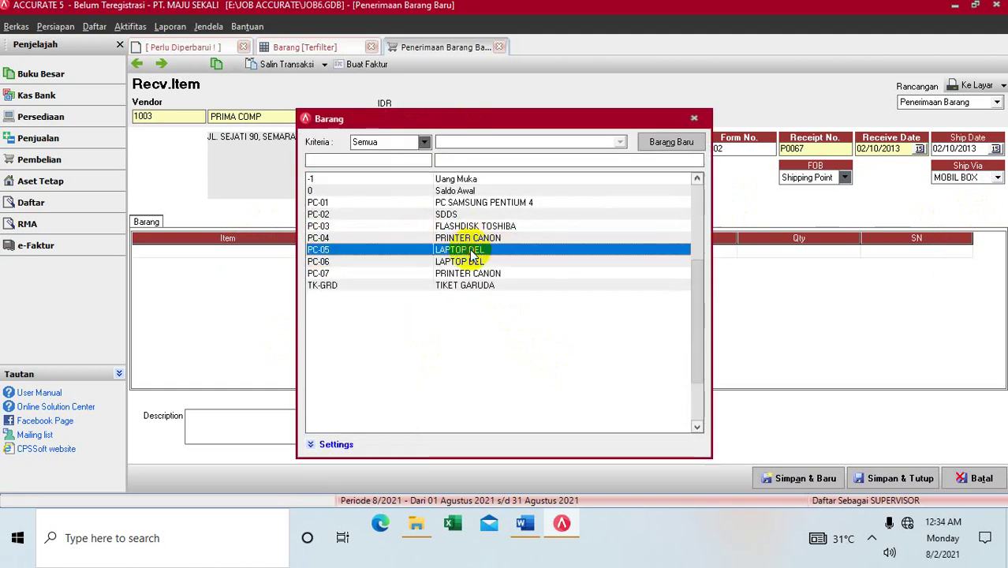
pyautogui.doubleClick(471, 250)
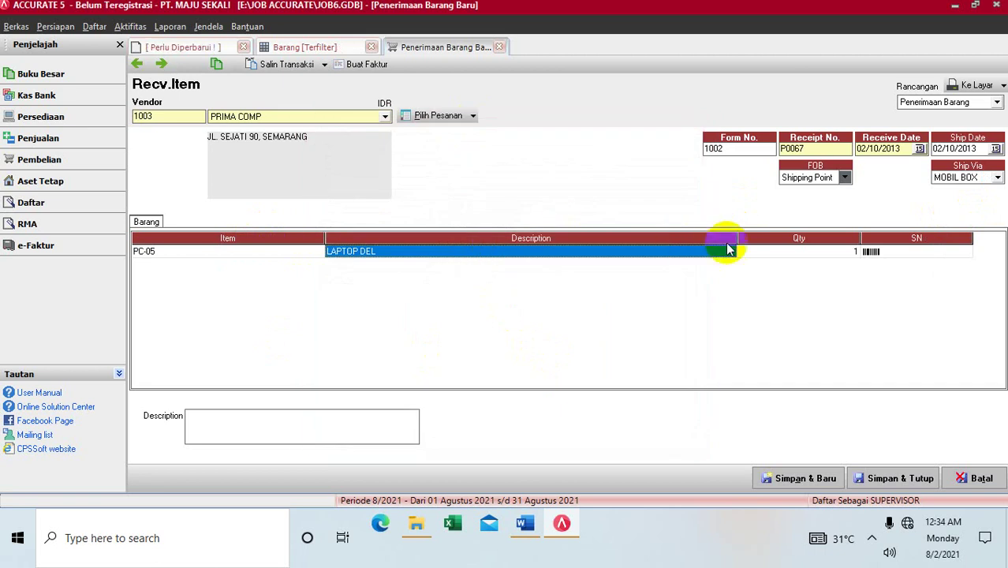
pyautogui.click(755, 253)
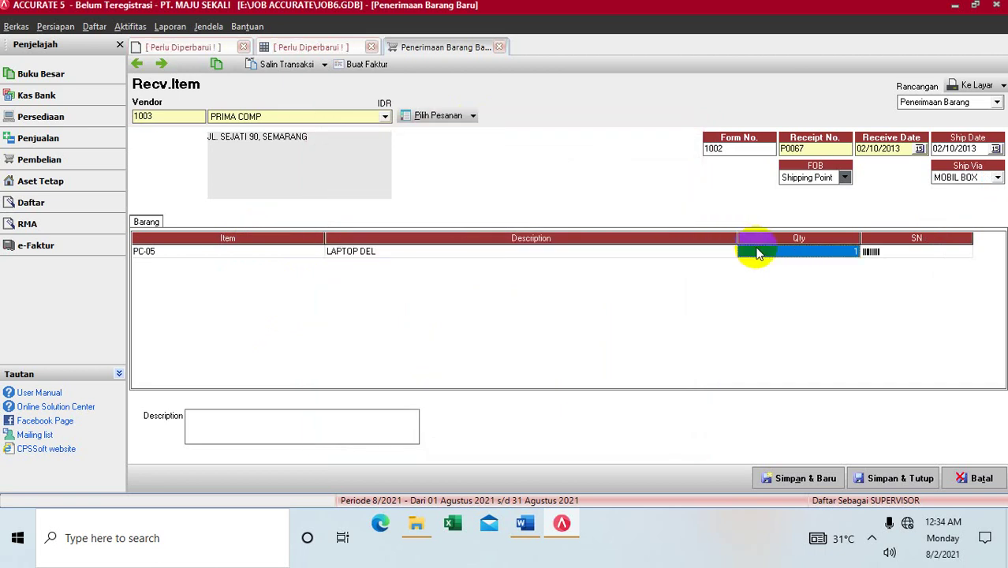
pyautogui.write('3')
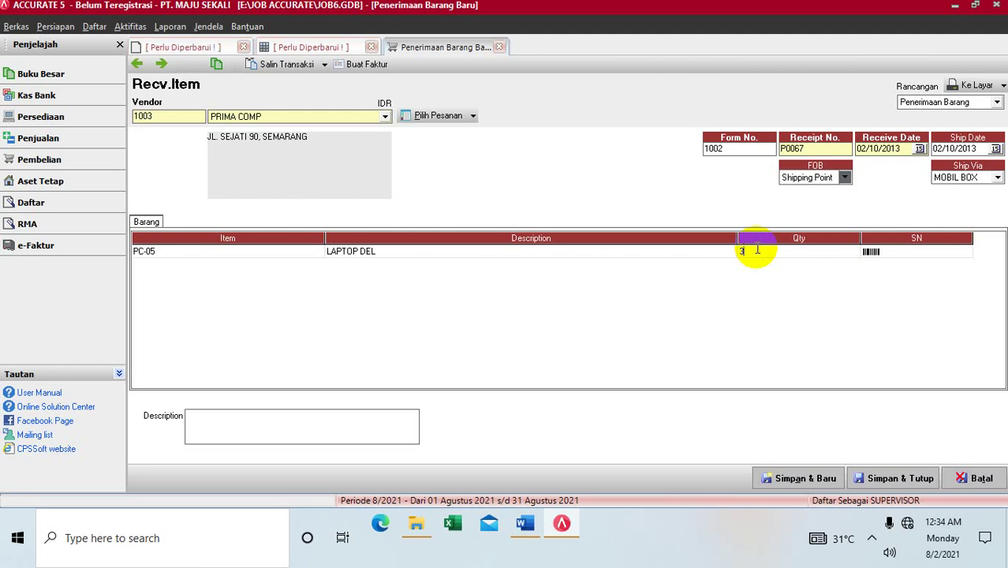
pyautogui.press('Return')
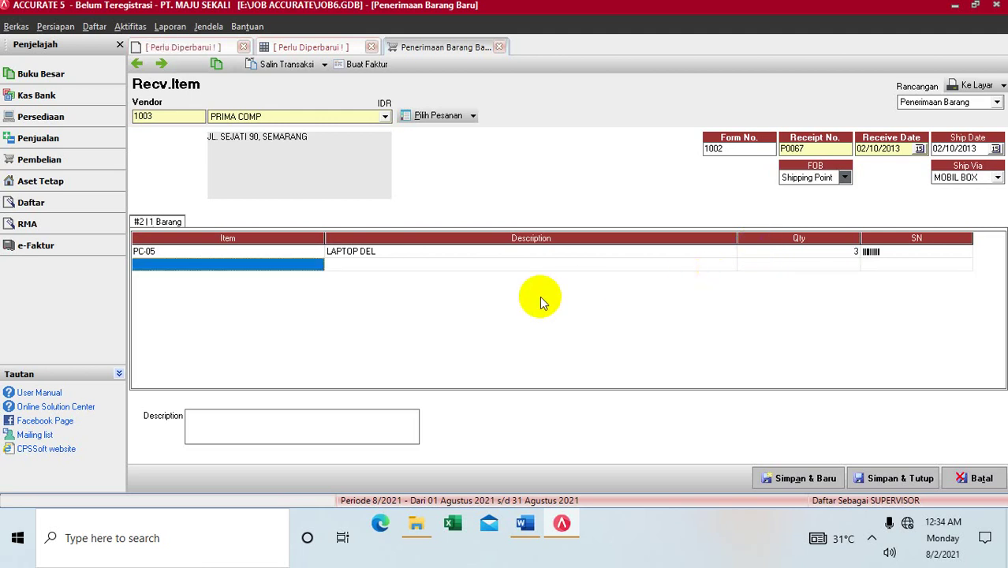
# Step: Add PC-07 PRINTER CANON on the second line with quantity 2
pyautogui.doubleClick(316, 265)
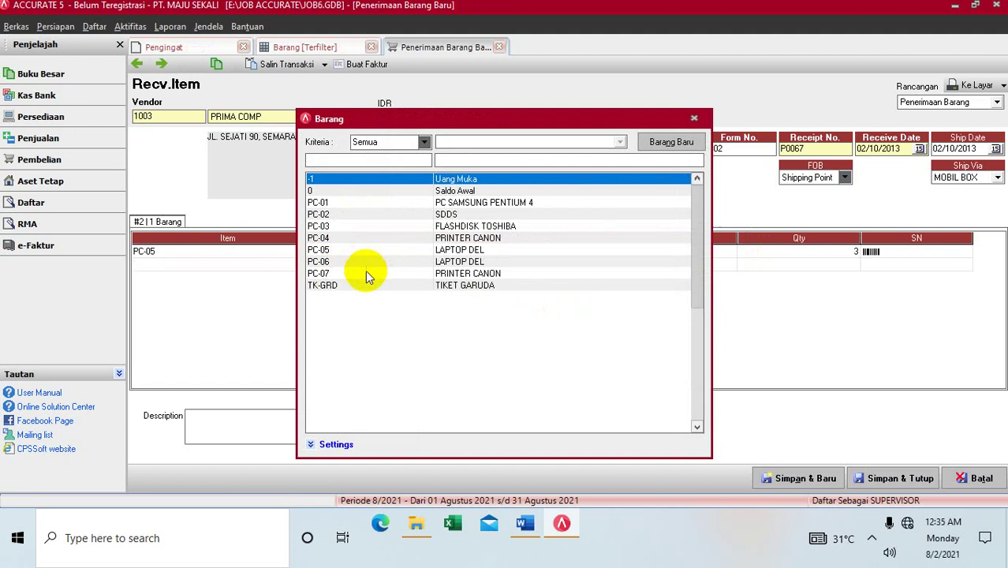
pyautogui.click(365, 274)
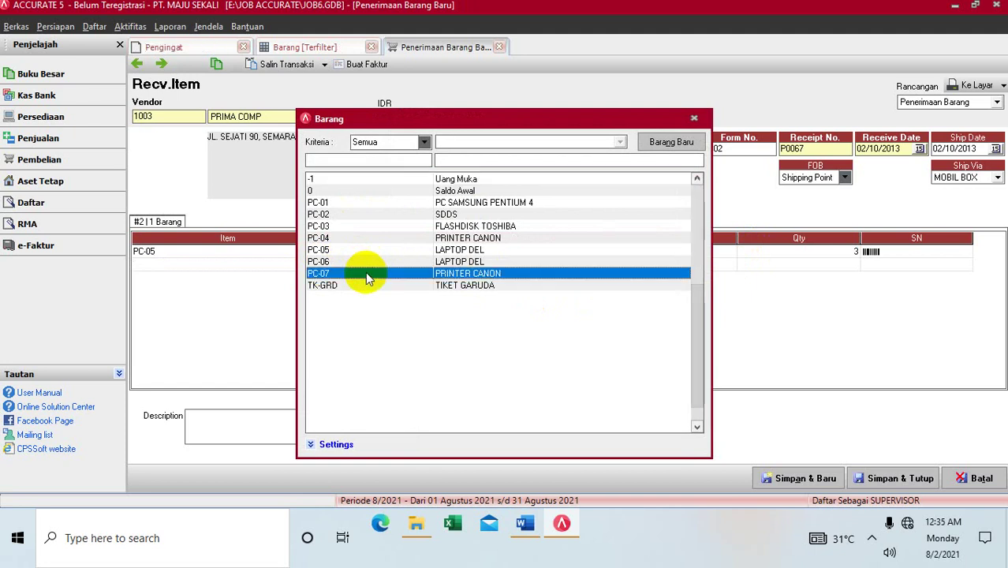
pyautogui.doubleClick(365, 274)
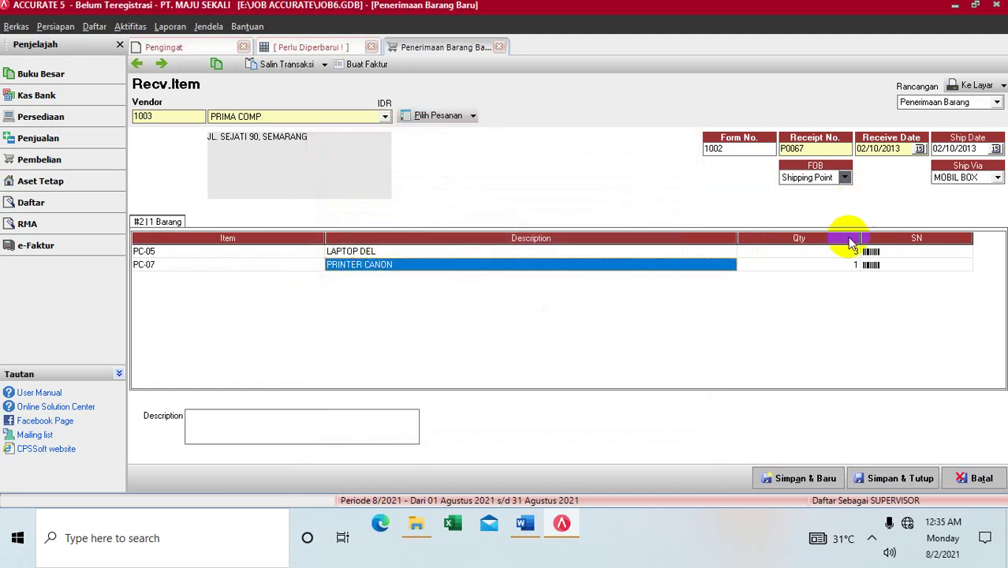
pyautogui.click(833, 263)
pyautogui.write('2')
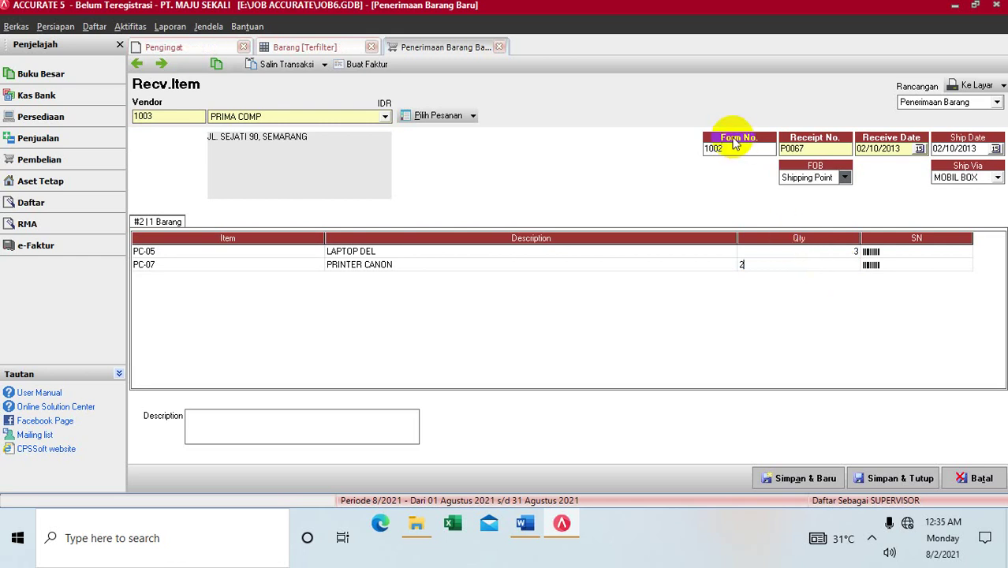
# Step: Discard the unsaved goods receipt, then reload the Barang item list with F5
pyautogui.click(502, 49)
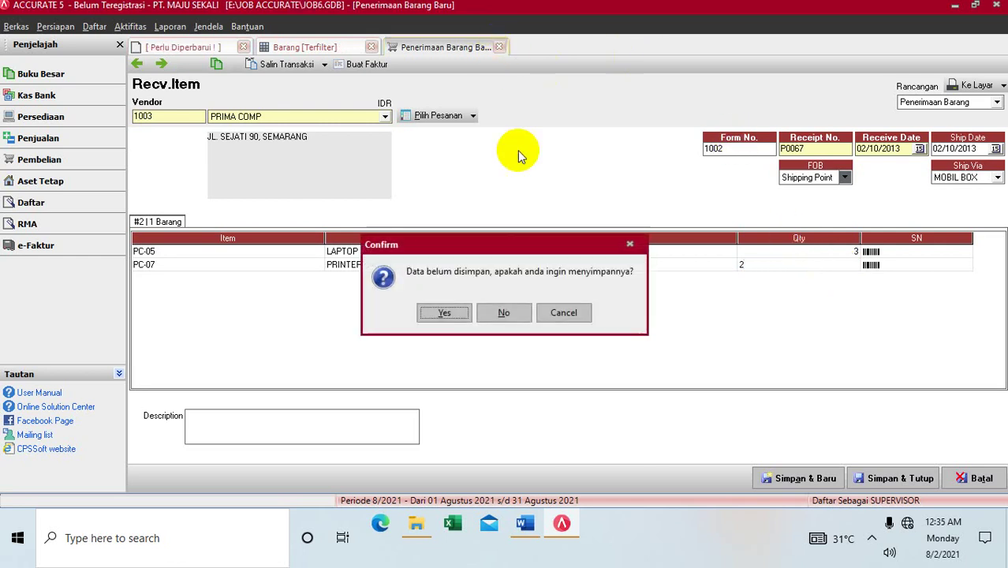
pyautogui.click(517, 312)
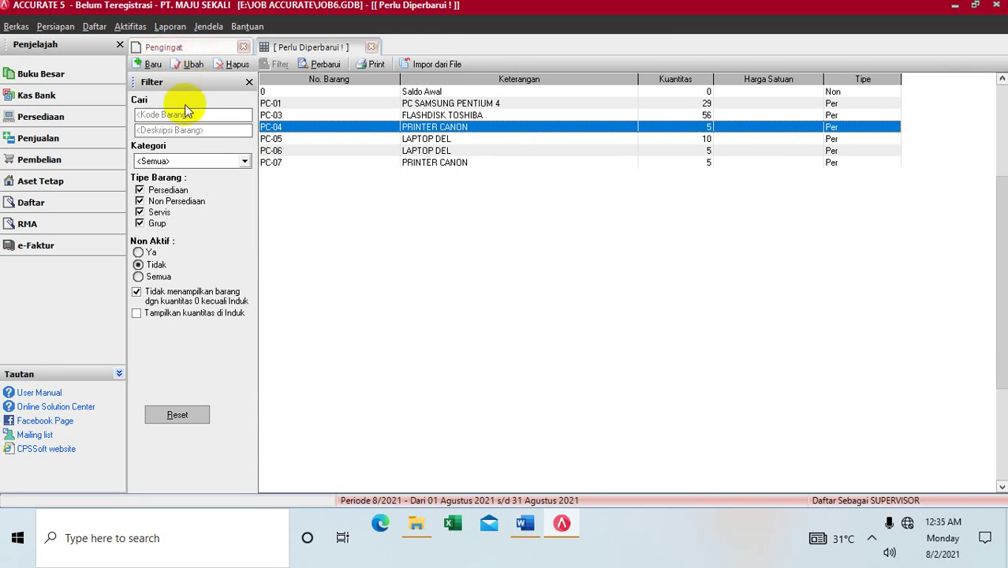
pyautogui.click(92, 26)
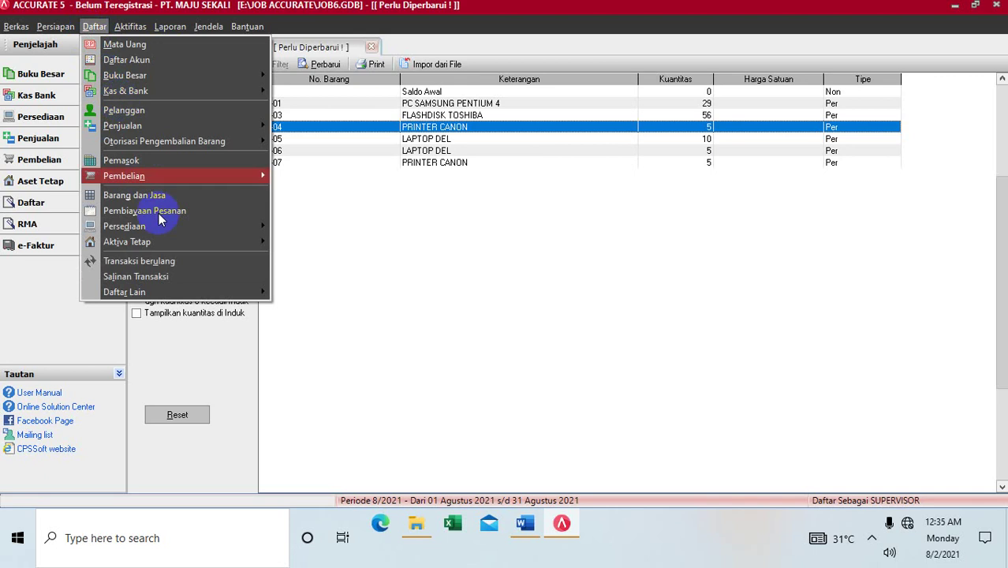
pyautogui.moveTo(201, 178)
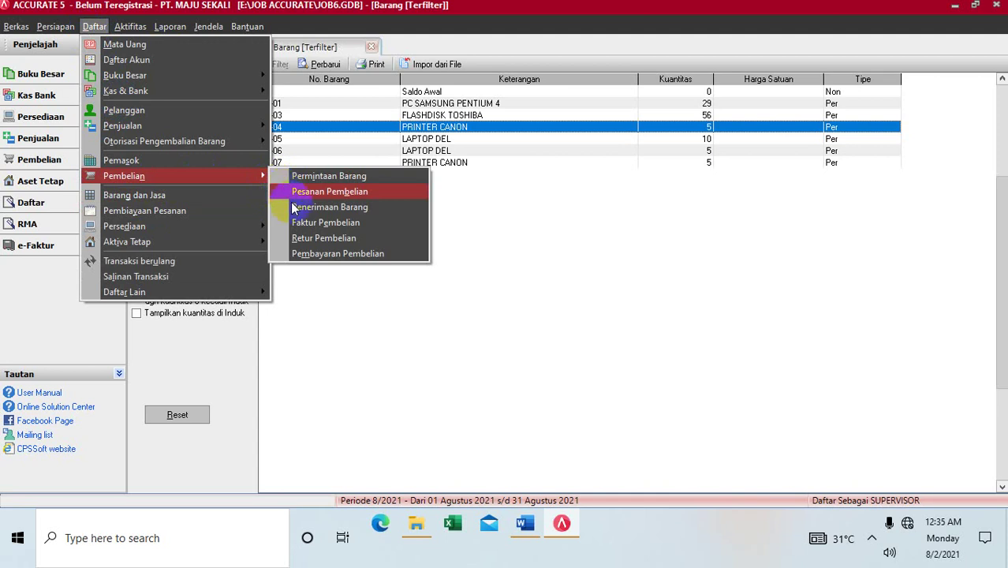
pyautogui.click(338, 308)
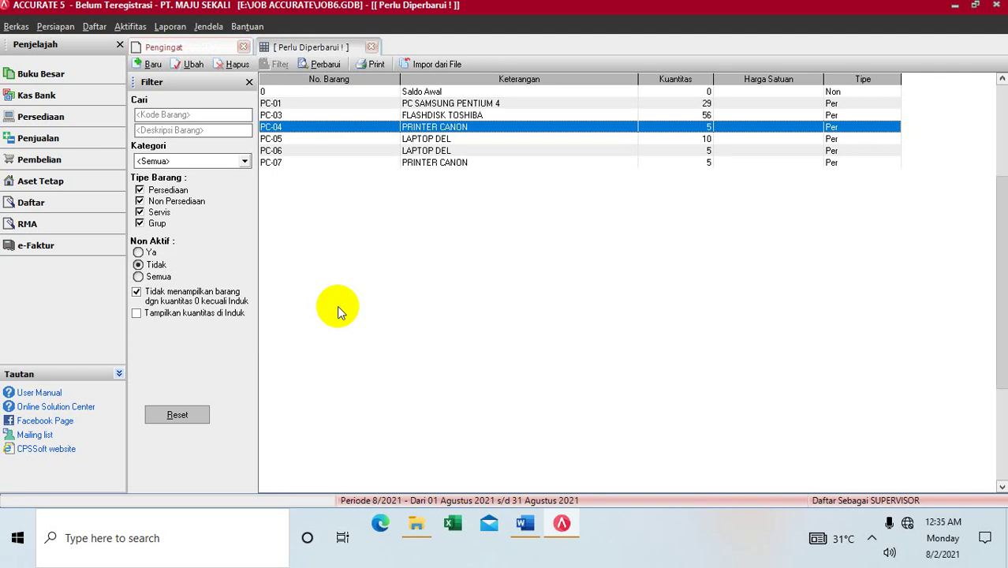
pyautogui.press('F5')
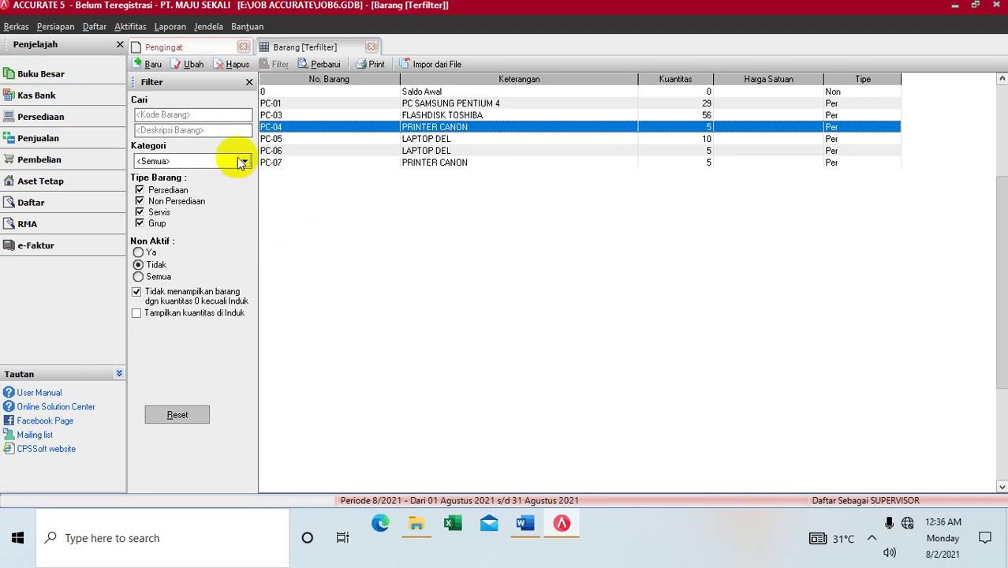
# Step: Generate Neraca (Standar) from Daftar Laporan dated 02/10/2013 and view its 36,600,000 totals
pyautogui.click(180, 27)
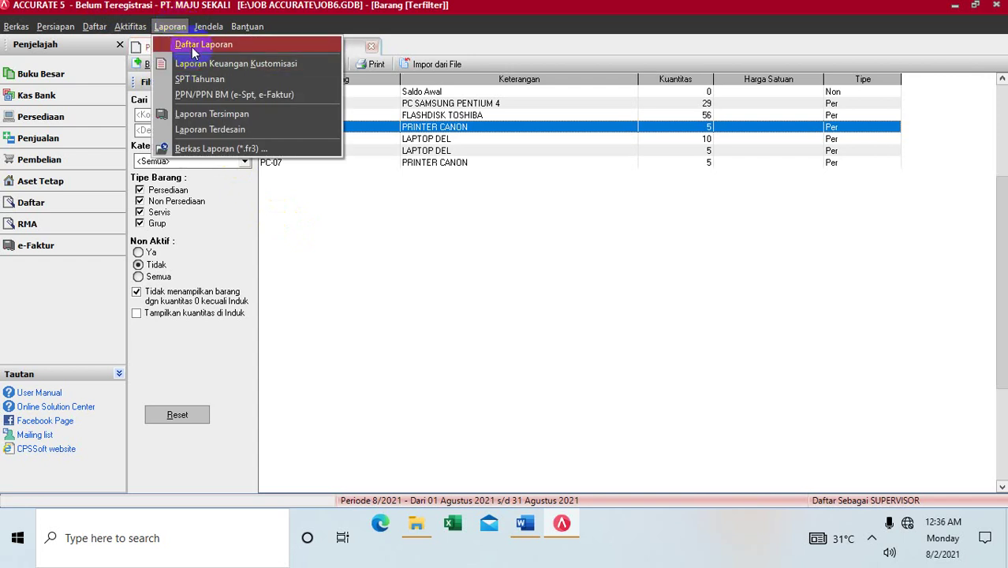
pyautogui.click(192, 45)
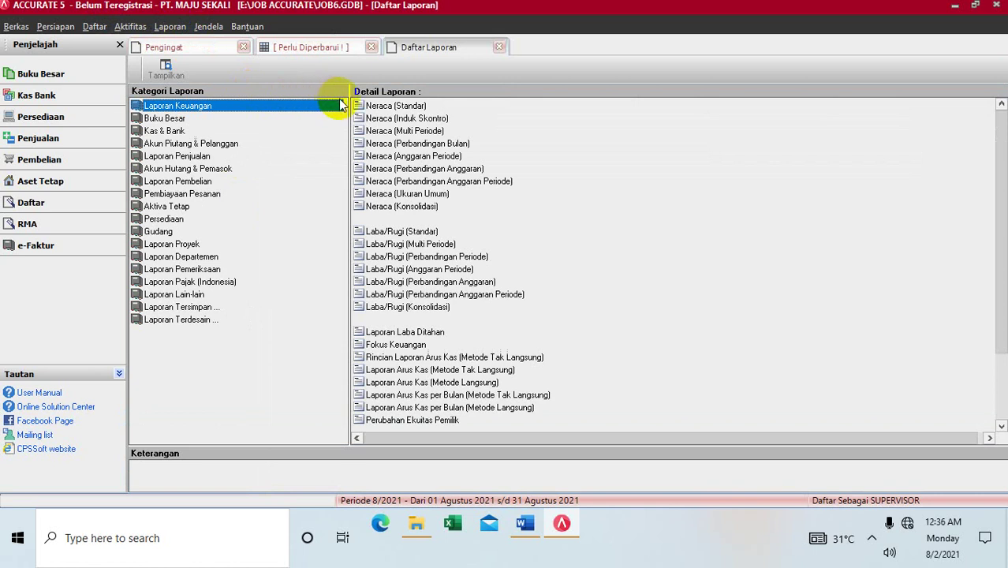
pyautogui.click(366, 105)
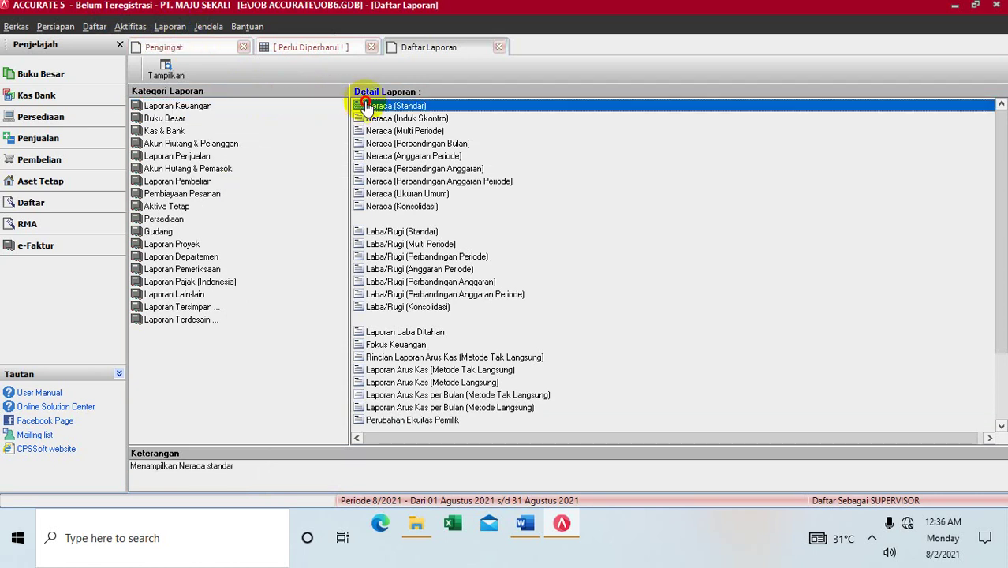
pyautogui.doubleClick(367, 108)
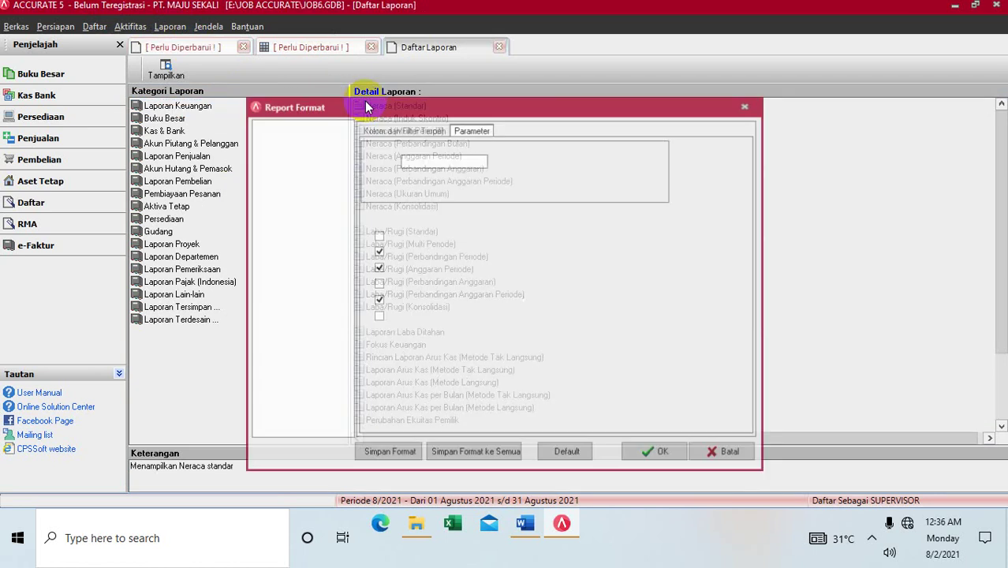
pyautogui.click(447, 159)
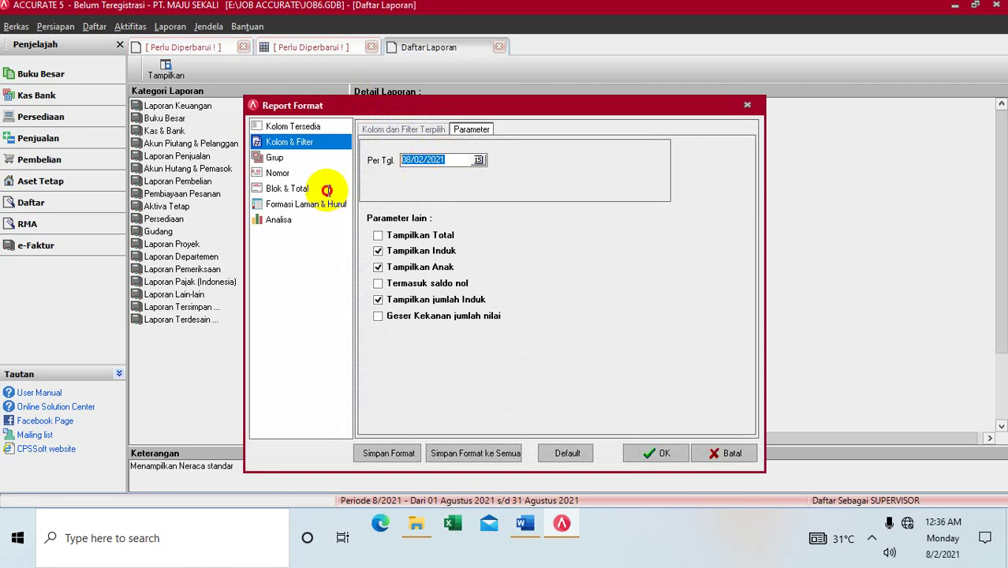
pyautogui.press('BackSpace')
pyautogui.press('BackSpace')
pyautogui.press('BackSpace')
pyautogui.press('BackSpace')
pyautogui.press('BackSpace')
pyautogui.press('BackSpace')
pyautogui.press('BackSpace')
pyautogui.press('BackSpace')
pyautogui.write('02/1')
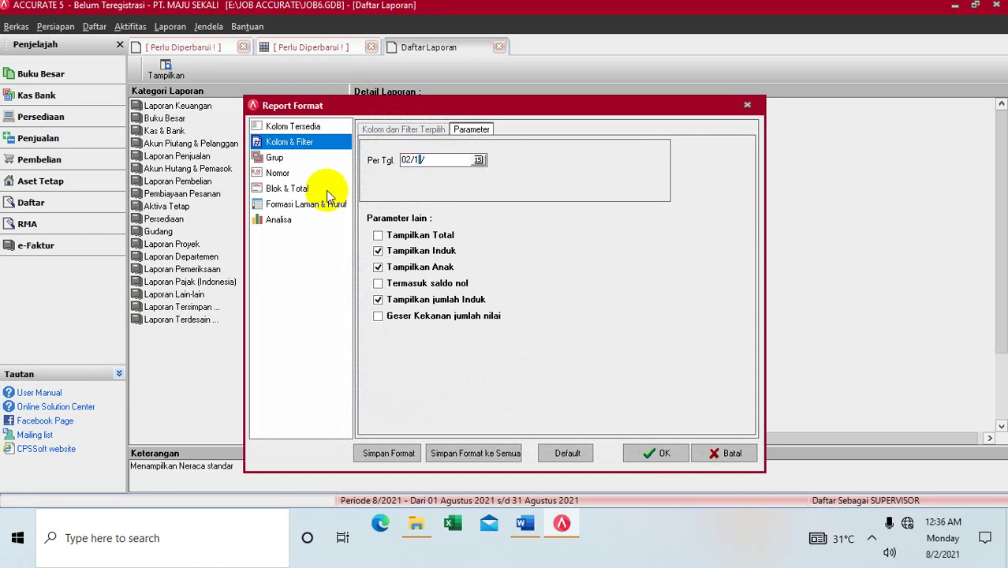
pyautogui.write('0/201')
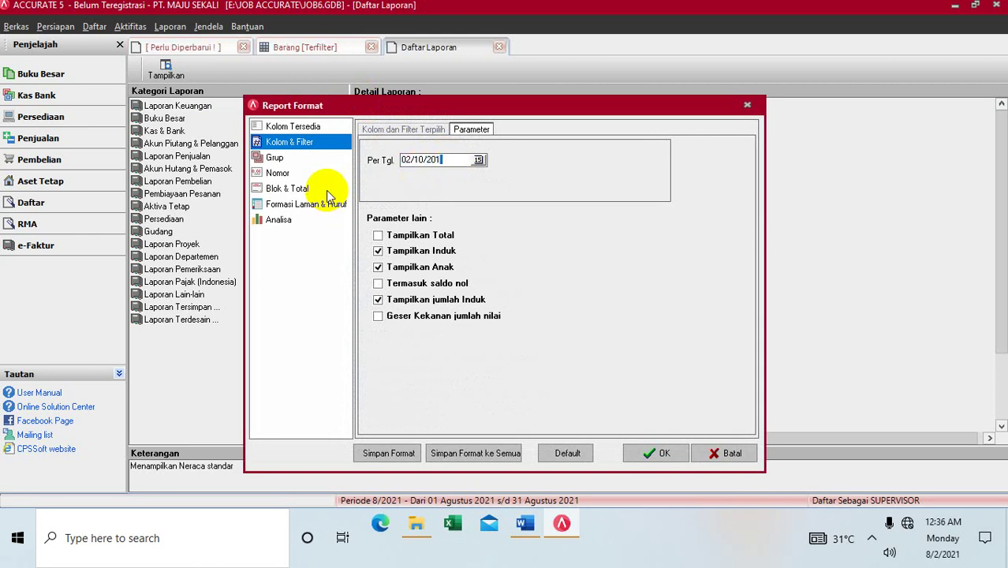
pyautogui.write('3')
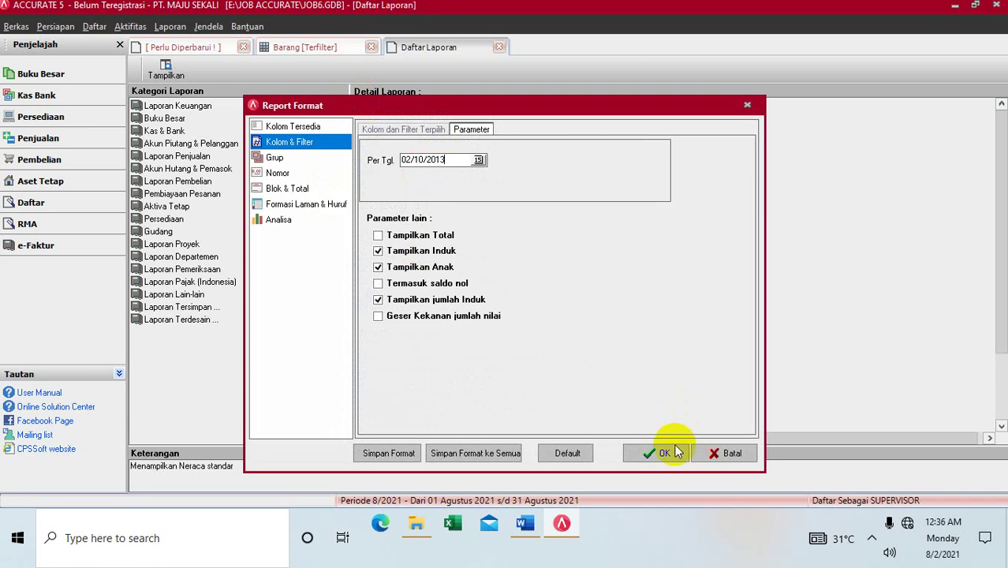
pyautogui.click(666, 452)
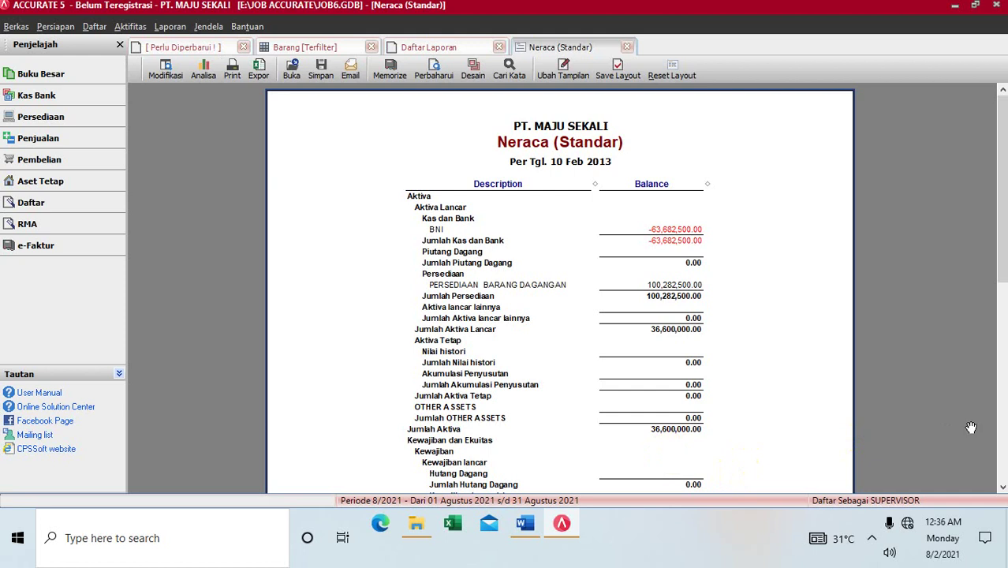
pyautogui.click(995, 445)
pyautogui.click(1001, 448)
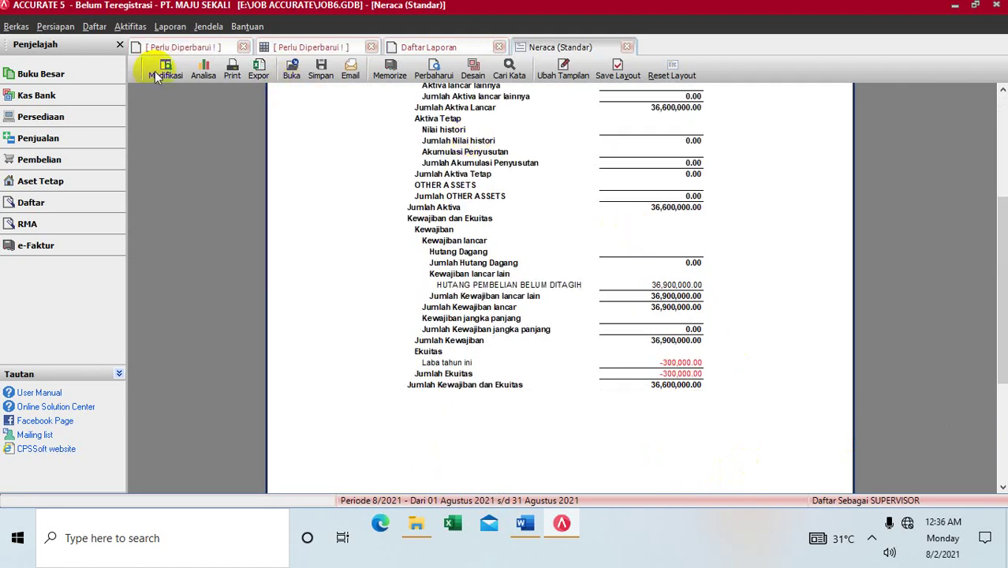
# Step: Change the BNI account's opening balance to 1,000,000,000 in Daftar Akun and refresh balances
pyautogui.click(96, 32)
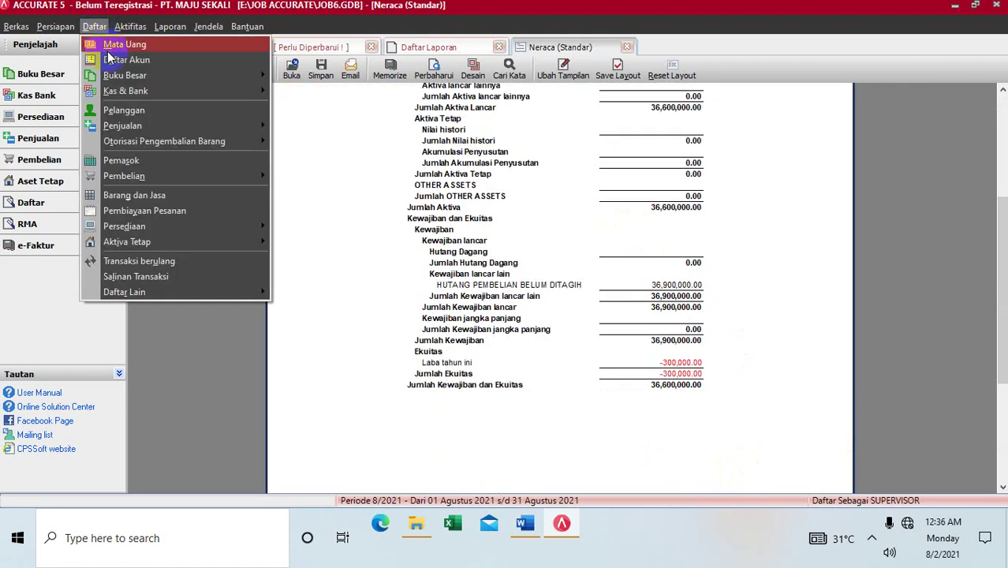
pyautogui.click(108, 59)
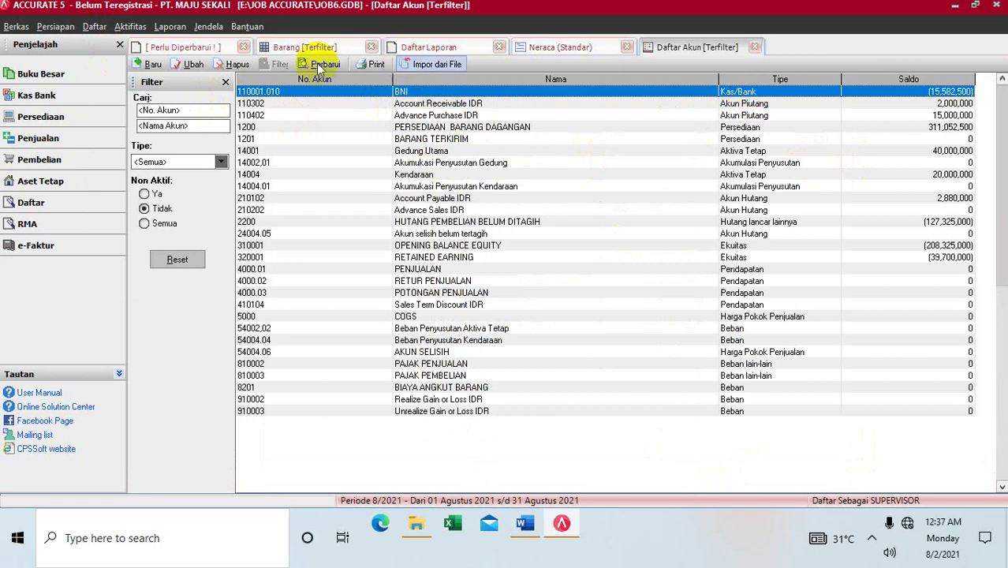
pyautogui.click(189, 68)
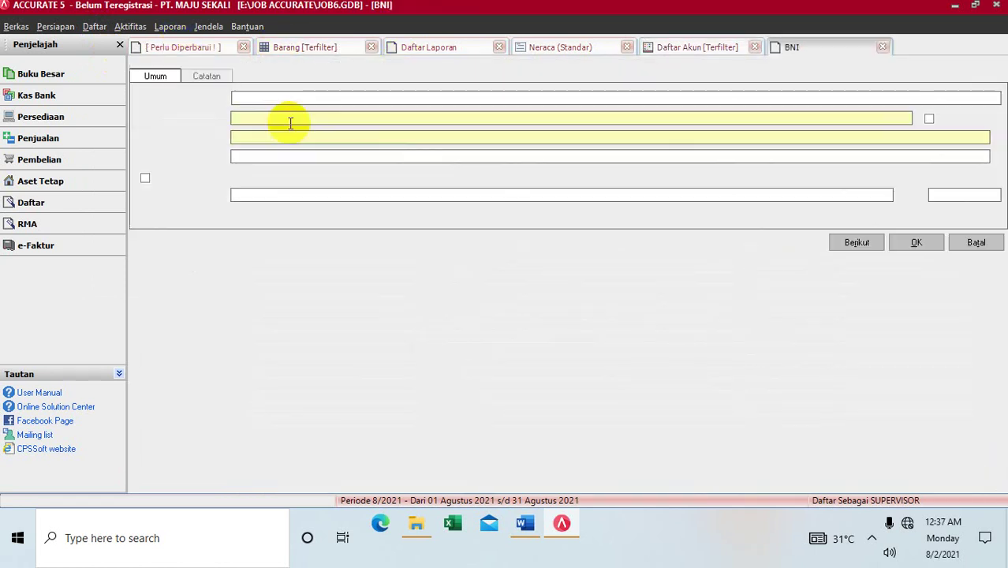
pyautogui.click(324, 194)
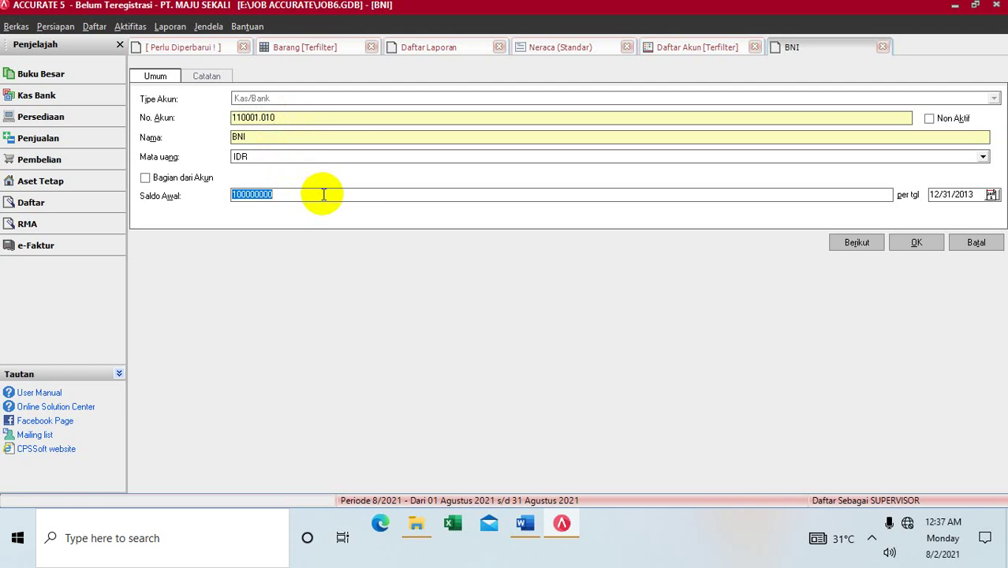
pyautogui.write('1000')
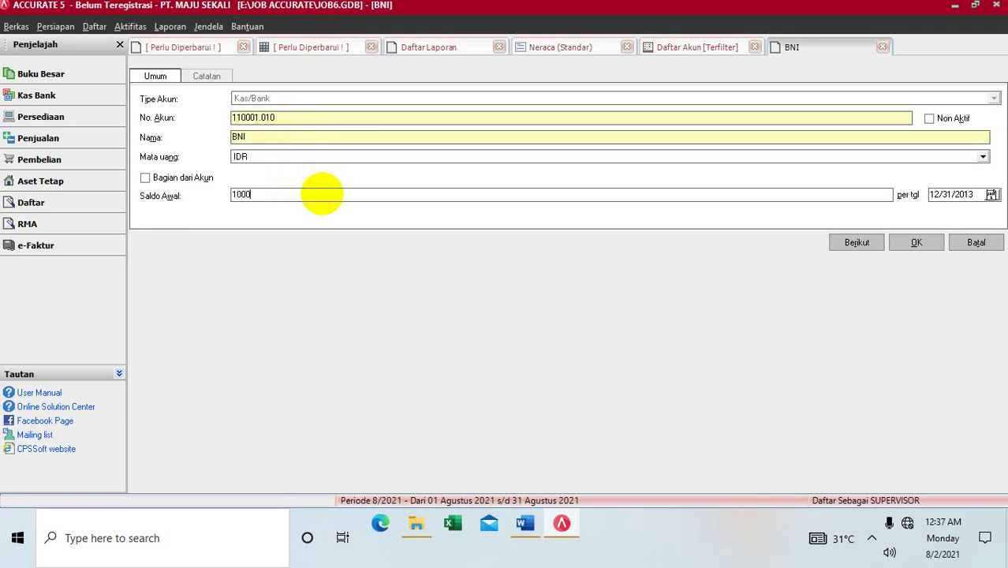
pyautogui.write('000000')
pyautogui.click(917, 244)
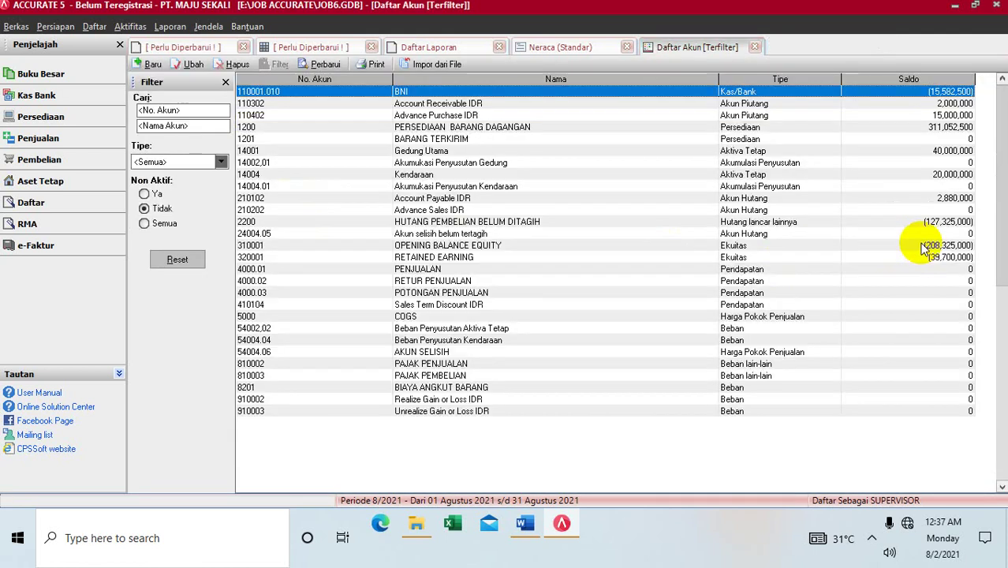
pyautogui.click(326, 61)
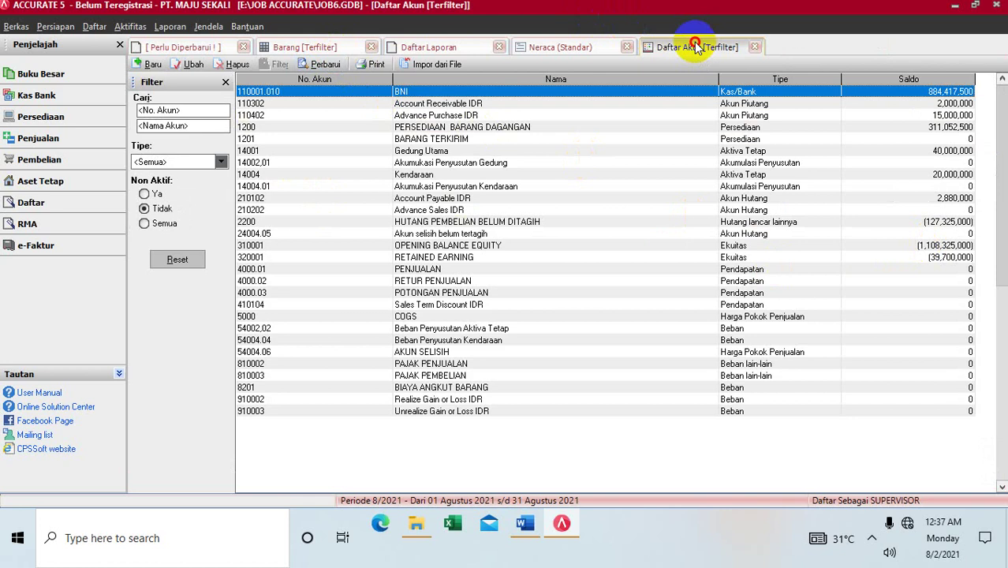
# Step: Recalculate the balance sheet, then close it and the chart of accounts
pyautogui.click(582, 49)
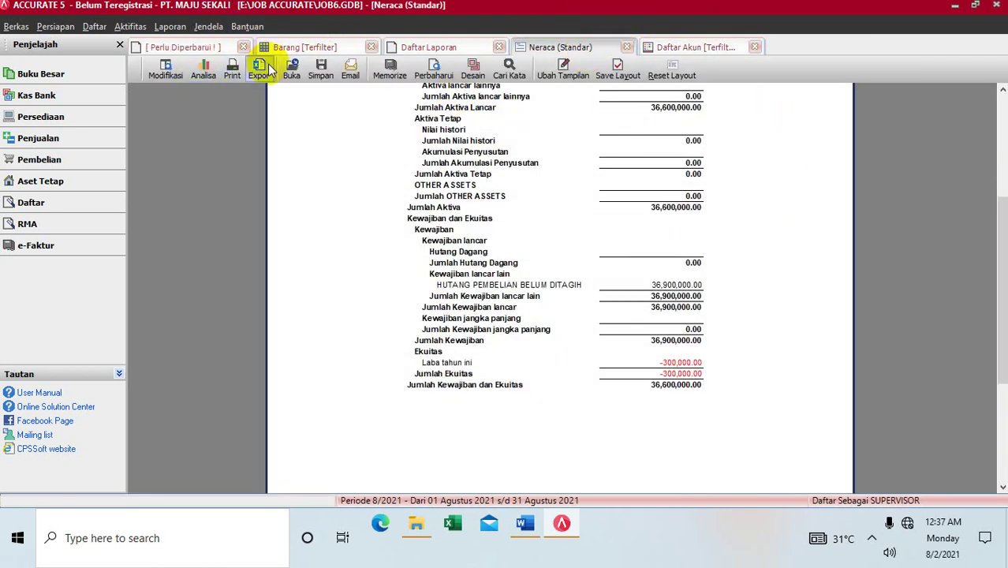
pyautogui.click(430, 71)
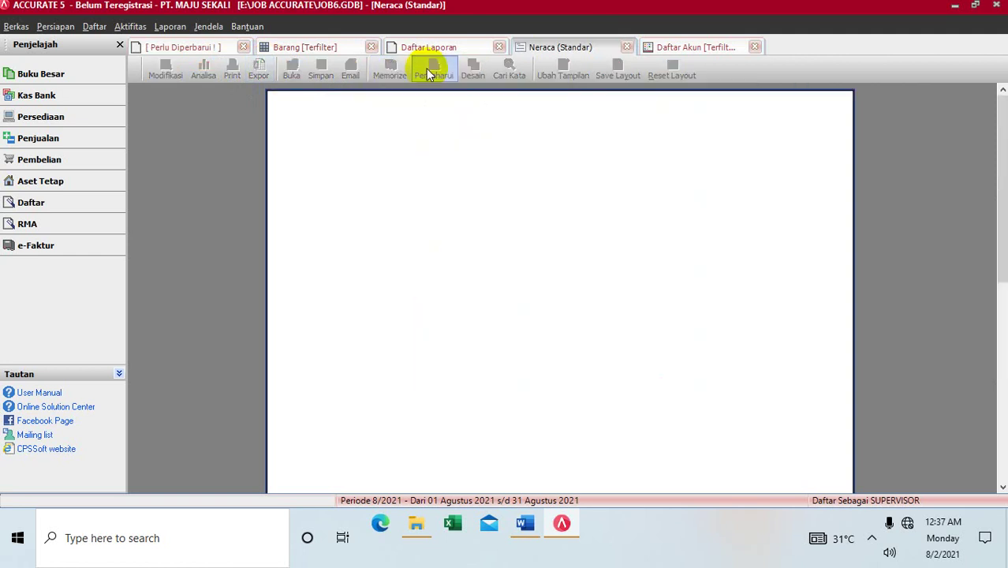
pyautogui.click(627, 46)
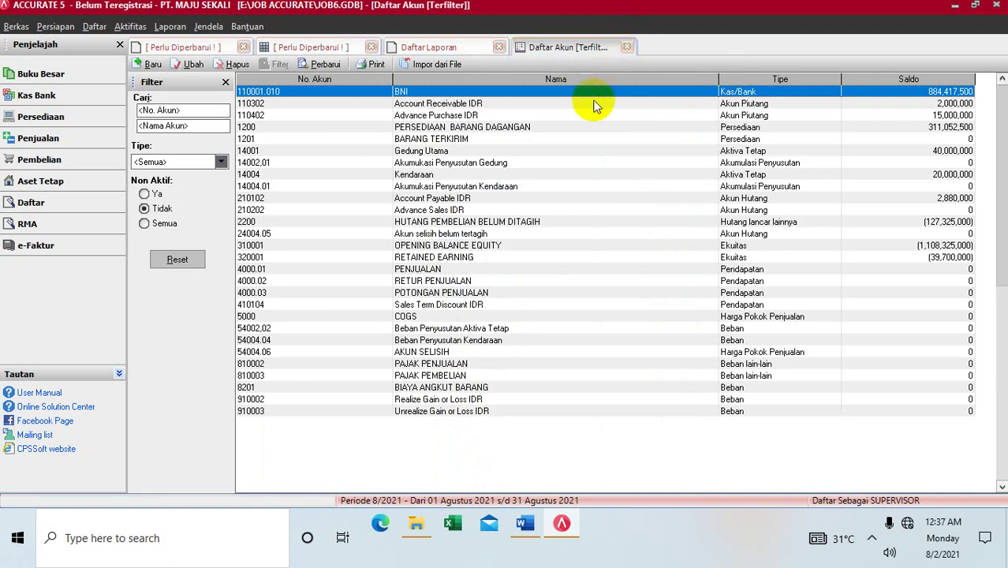
pyautogui.click(631, 45)
pyautogui.click(359, 106)
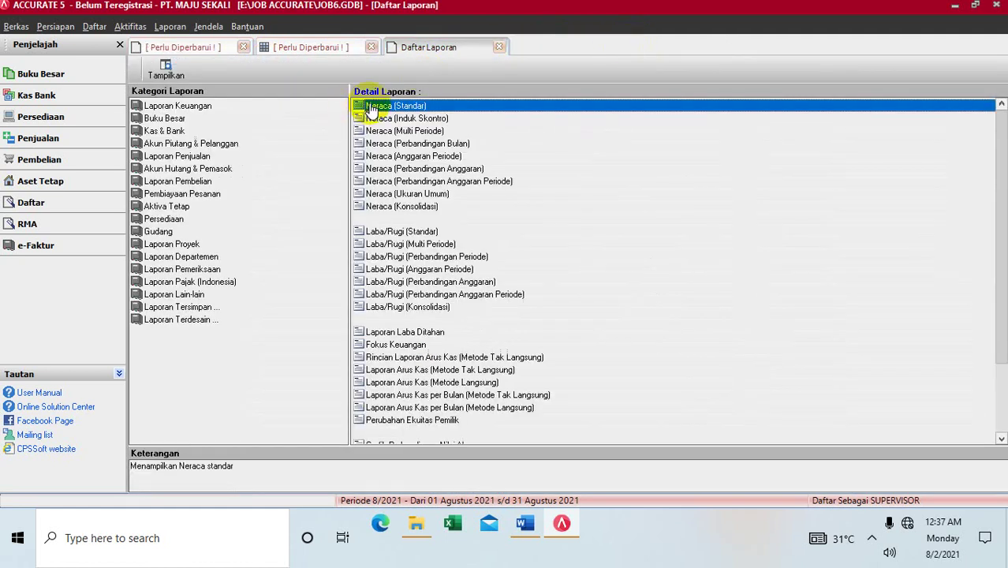
pyautogui.click(398, 231)
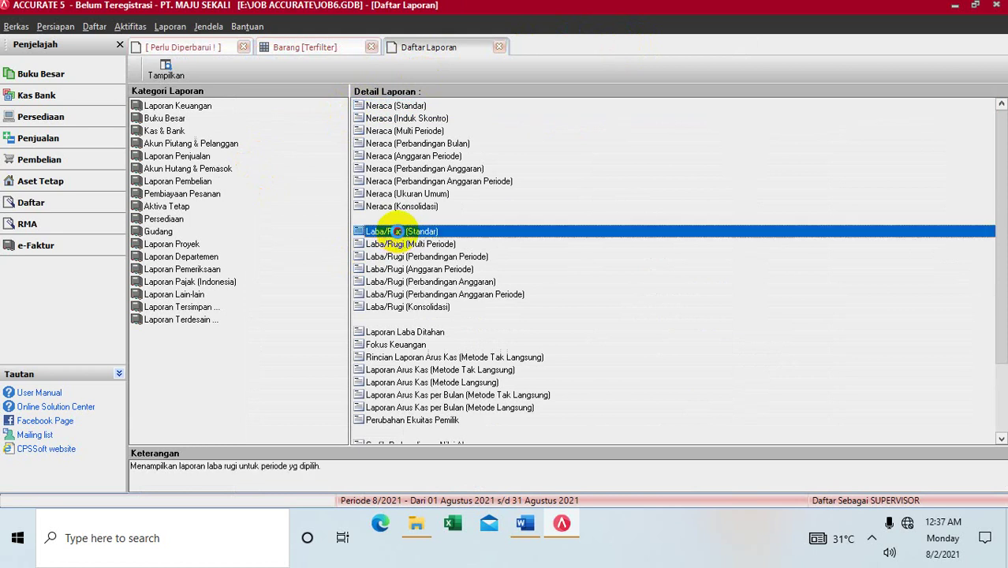
pyautogui.doubleClick(398, 231)
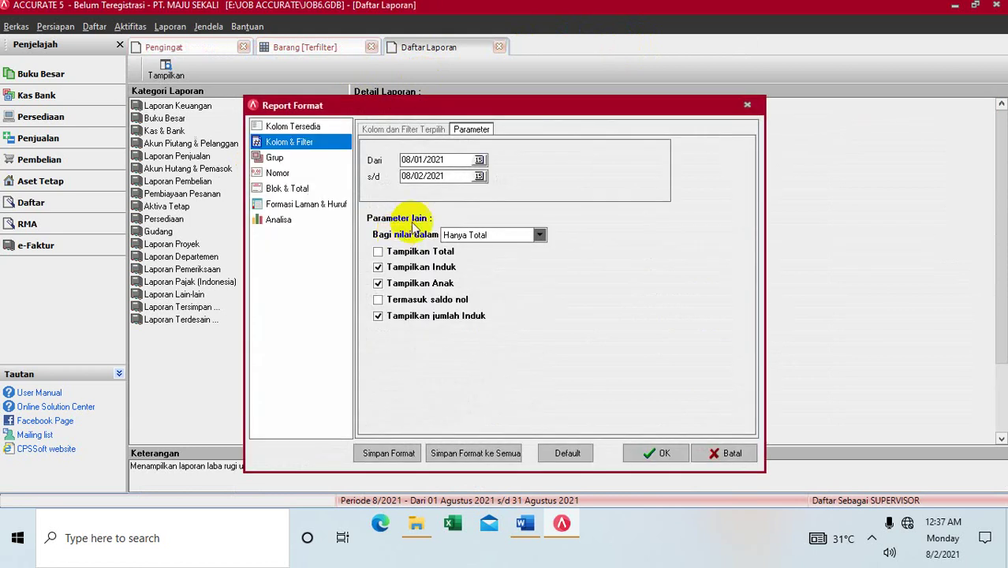
pyautogui.doubleClick(452, 161)
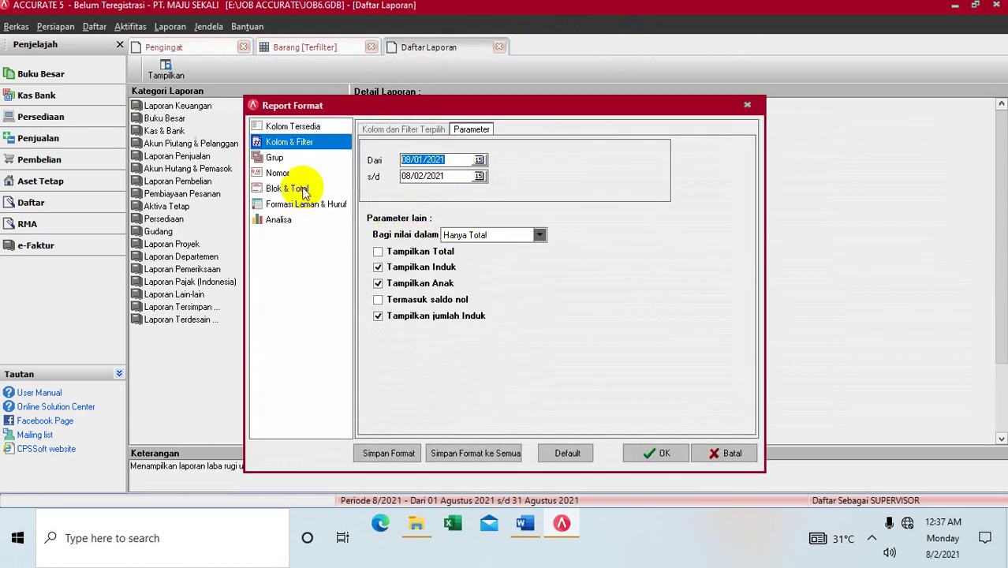
pyautogui.write('02/10/2013')
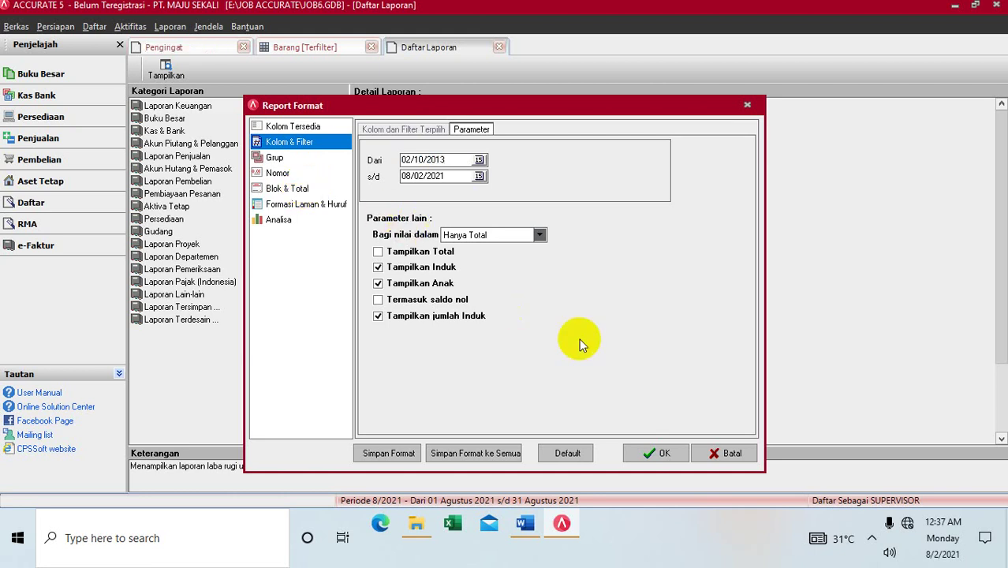
pyautogui.click(660, 455)
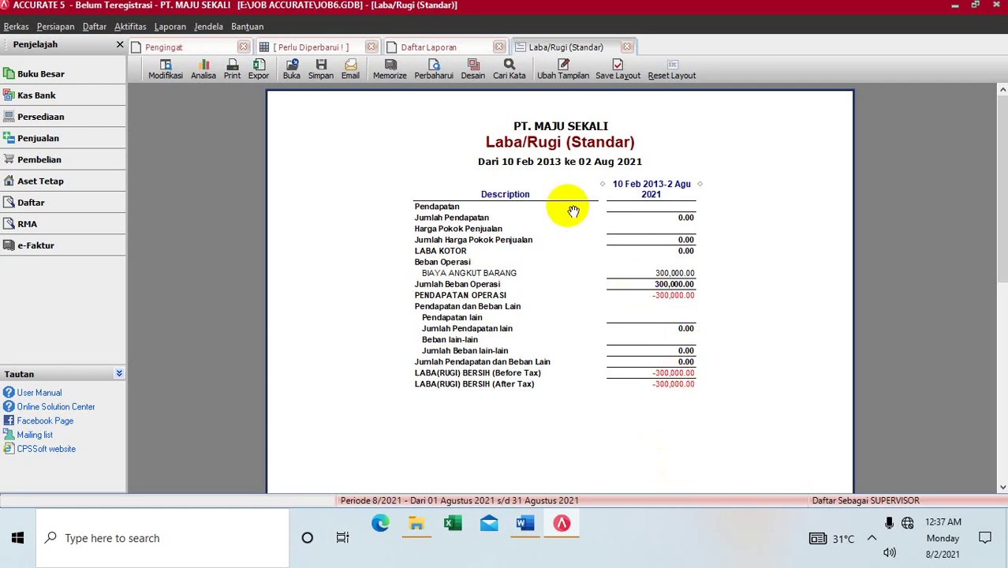
pyautogui.click(626, 47)
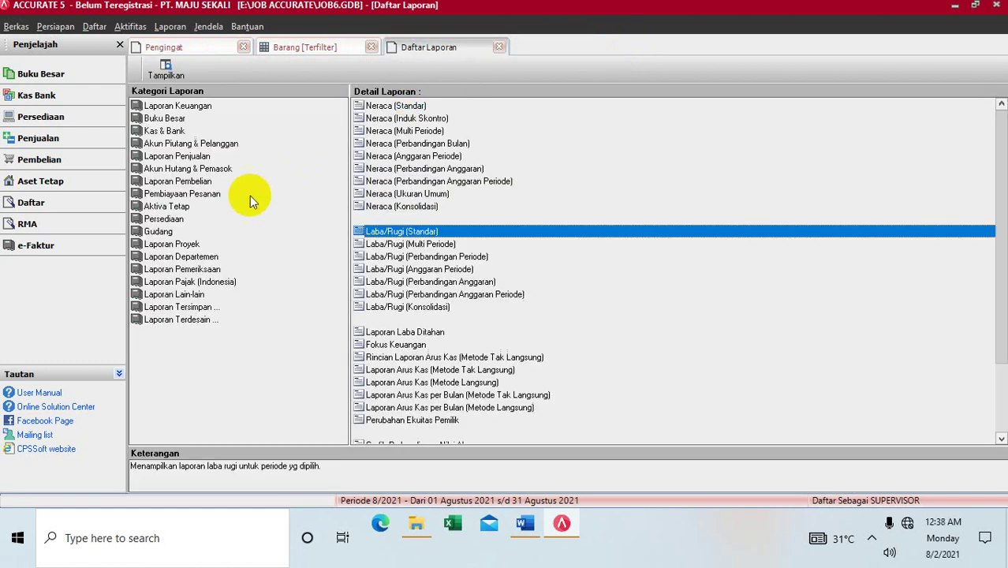
# Step: View Daftar Akun Kas dan Bank dated 02/10/2013, showing BNI at -63,682,500, then close it
pyautogui.click(165, 132)
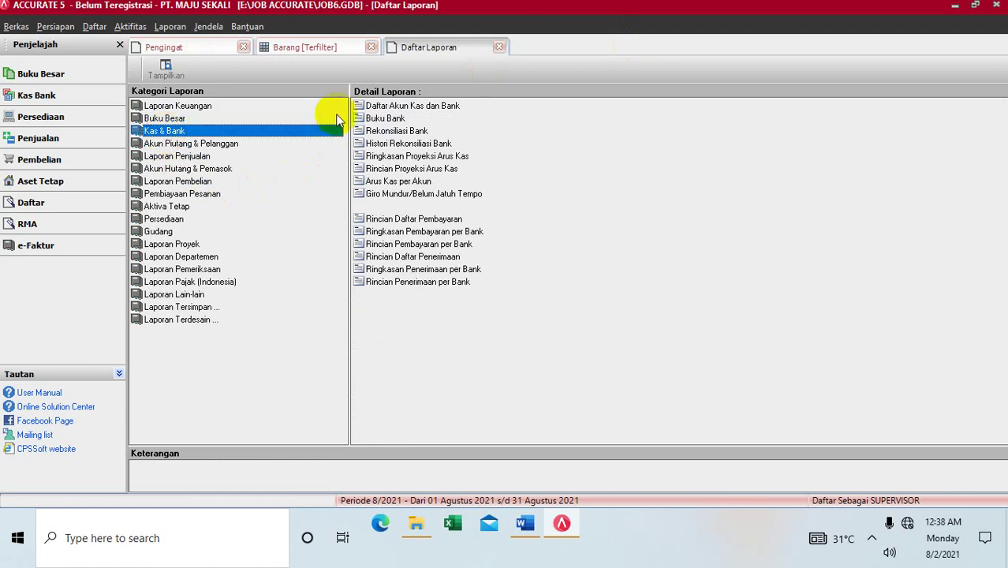
pyautogui.click(364, 108)
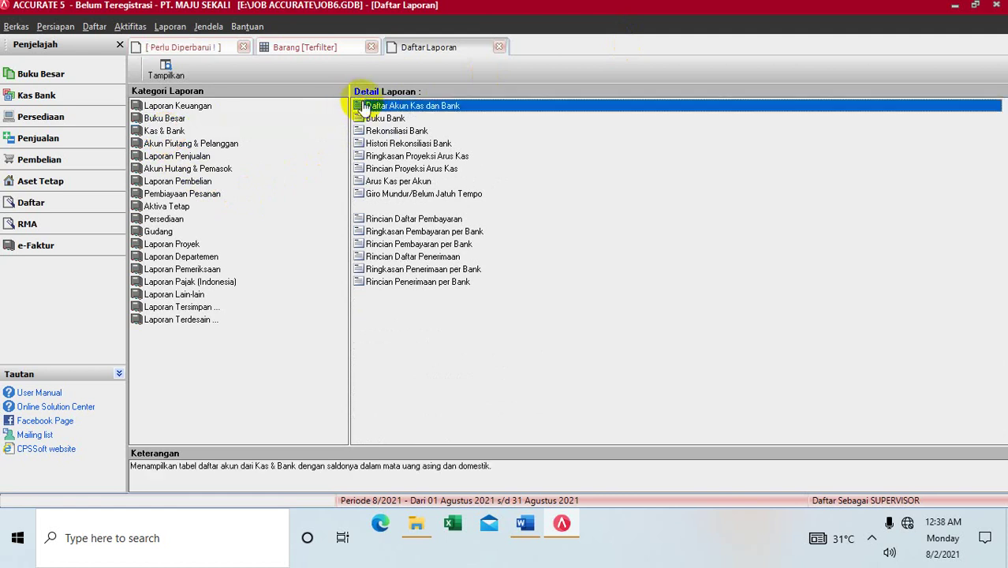
pyautogui.doubleClick(365, 107)
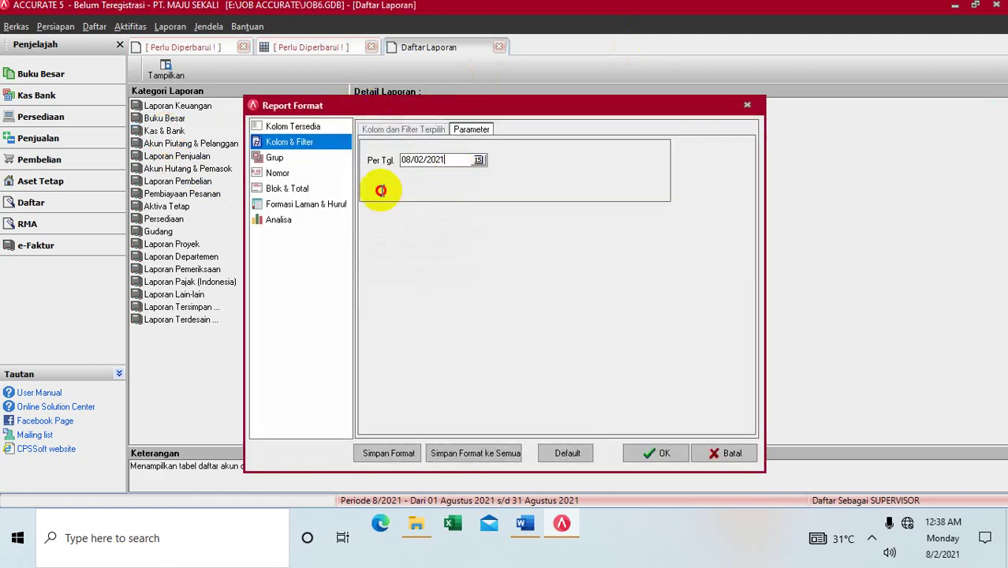
pyautogui.click(381, 190)
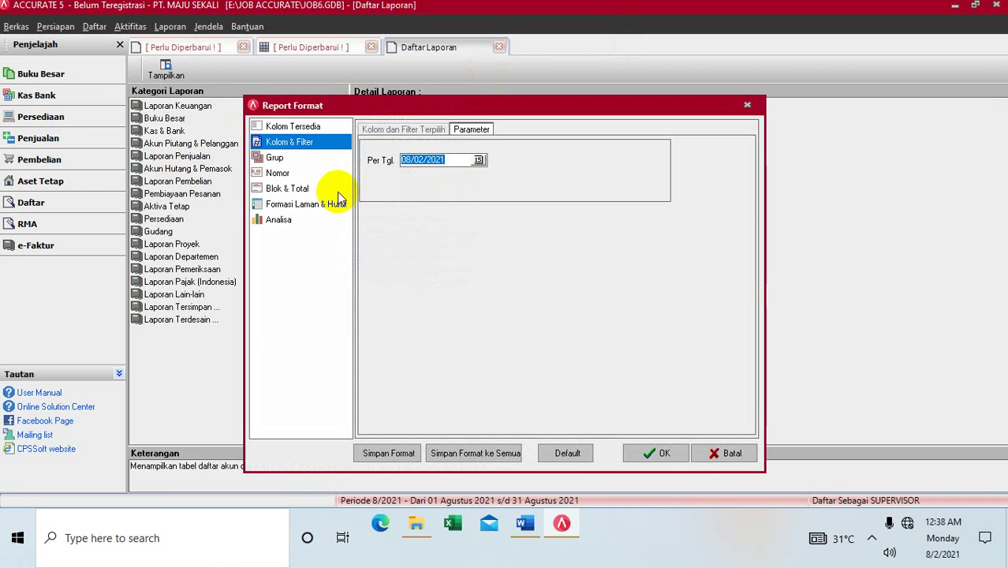
pyautogui.write('02/10/201')
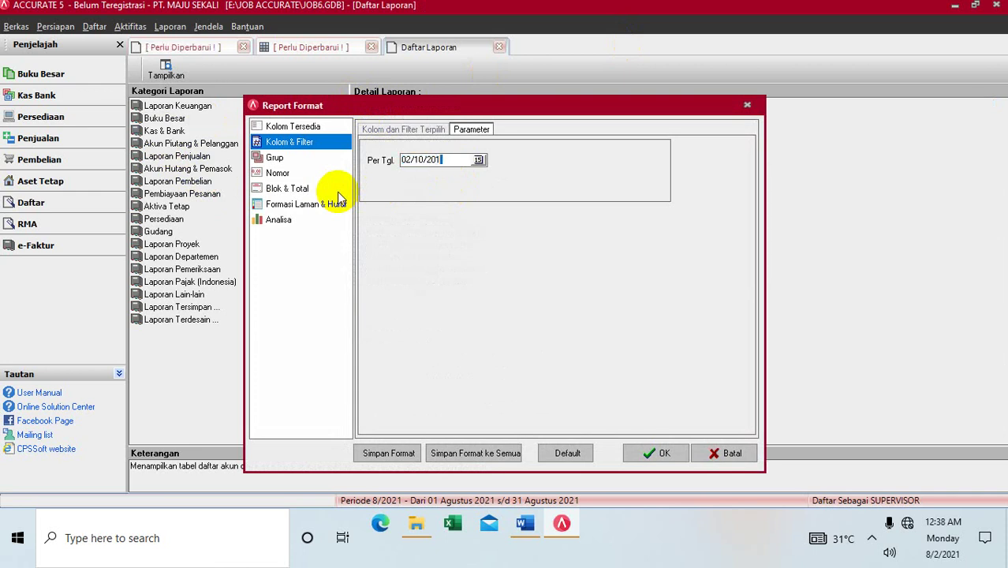
pyautogui.write('3')
pyautogui.click(661, 451)
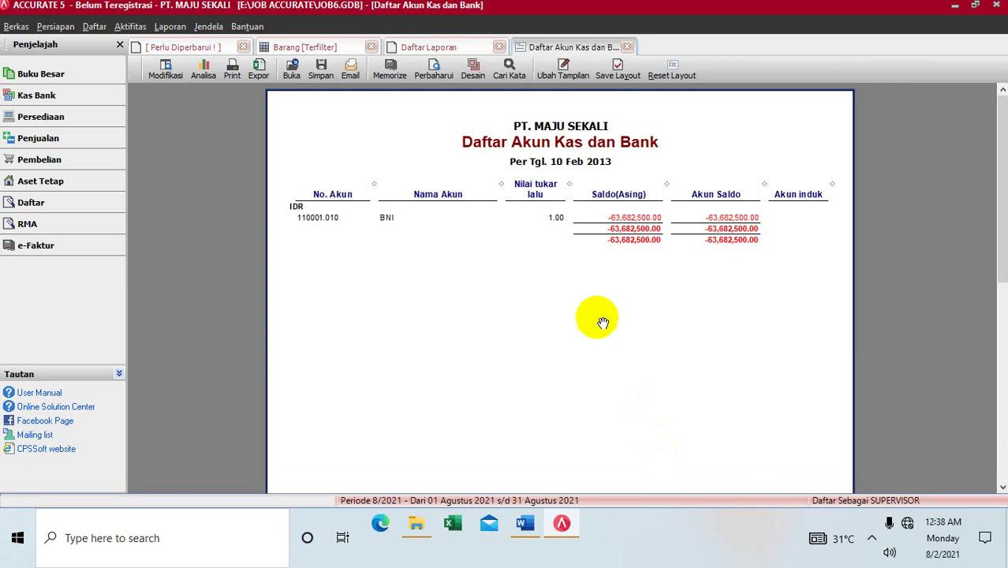
pyautogui.click(627, 46)
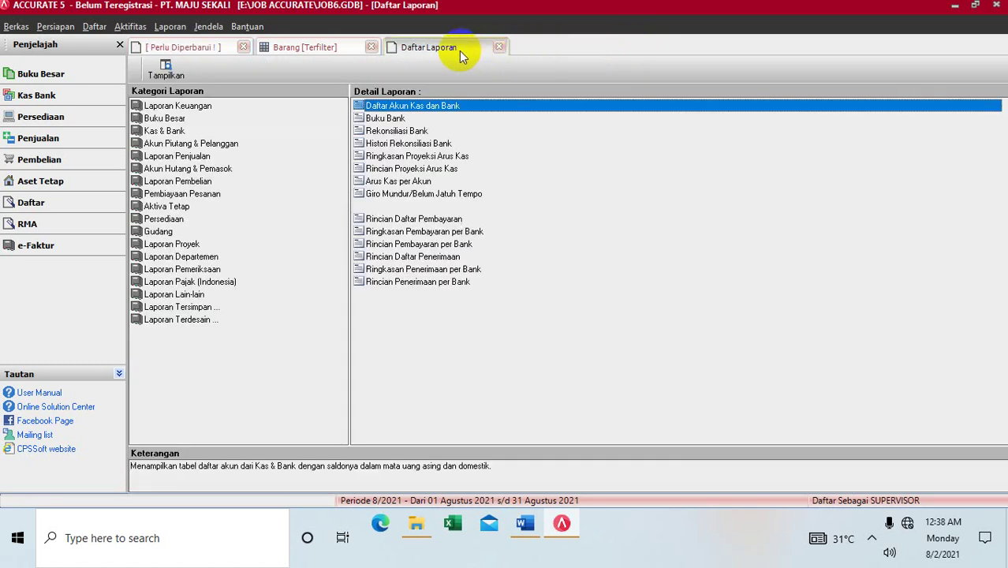
# Step: Close the report and item list tabs and open Laporan > Daftar Laporan
pyautogui.click(499, 47)
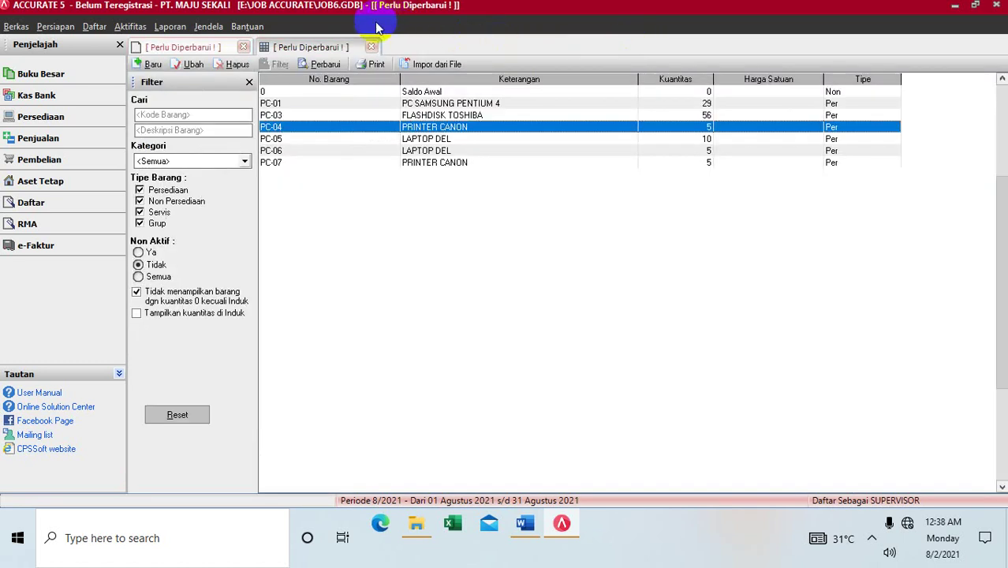
pyautogui.click(370, 45)
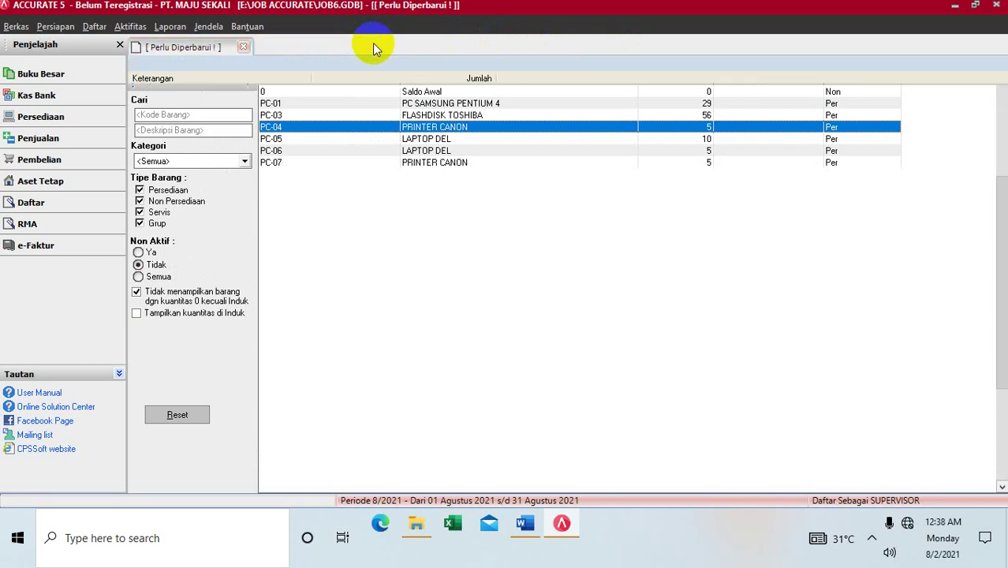
pyautogui.click(94, 26)
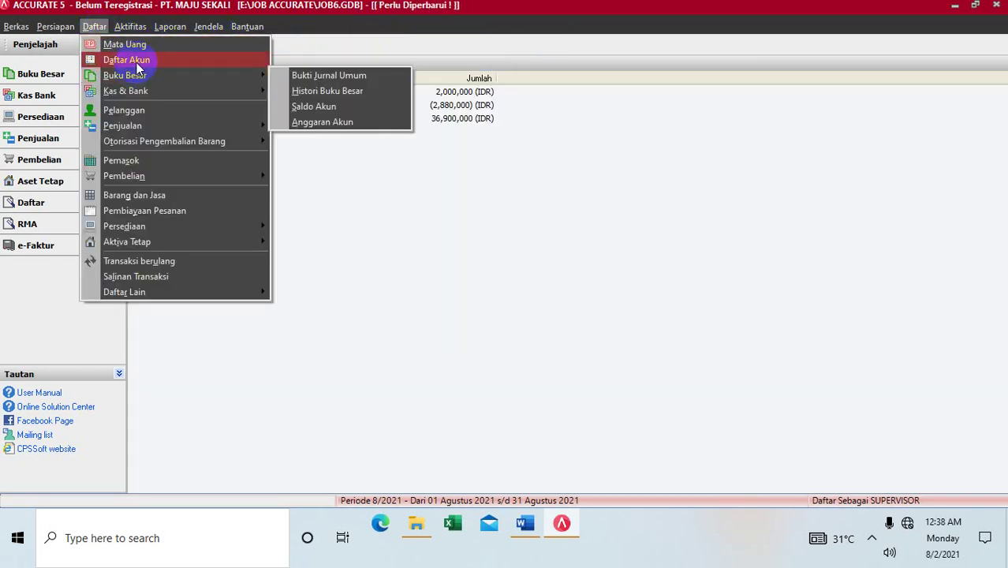
pyautogui.moveTo(161, 30)
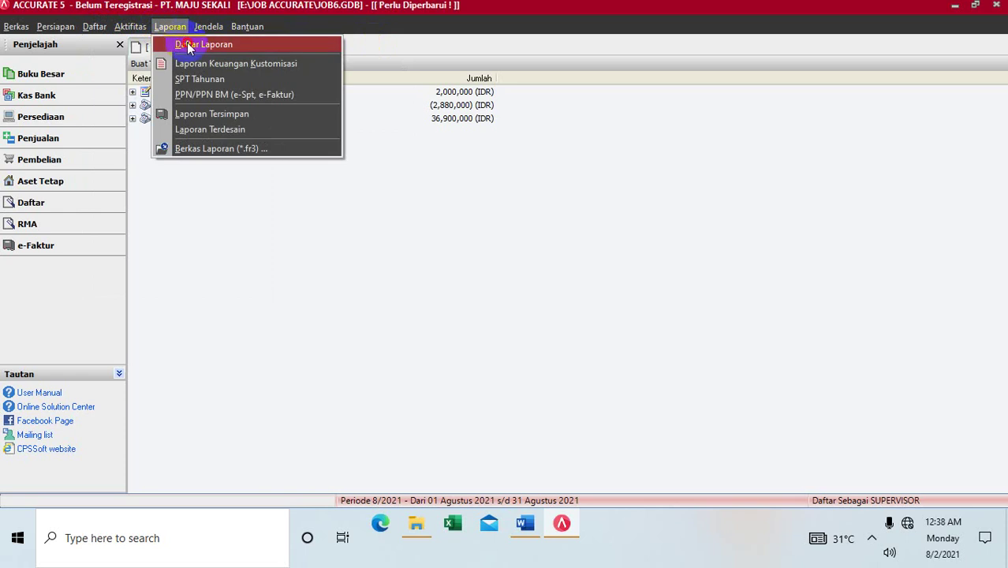
pyautogui.click(187, 46)
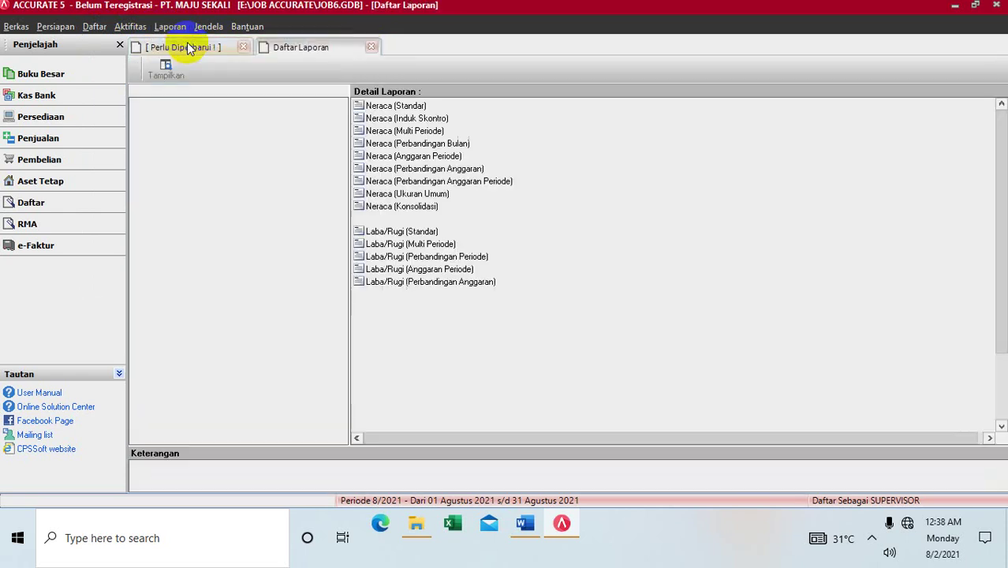
# Step: Generate the Neraca (Standar) balance sheet per 02/10/2013, review it, then close it
pyautogui.click(371, 109)
pyautogui.doubleClick(371, 108)
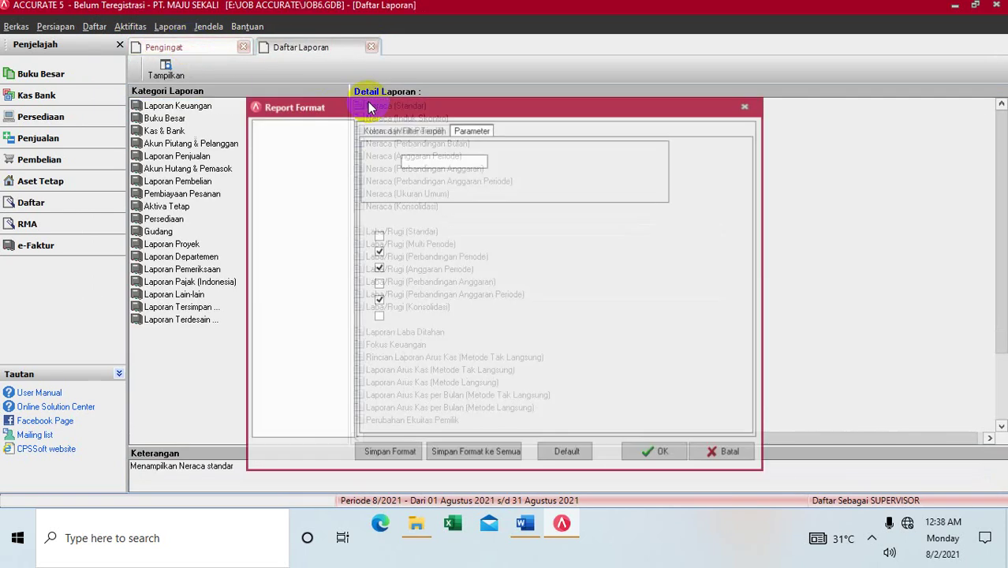
pyautogui.click(451, 165)
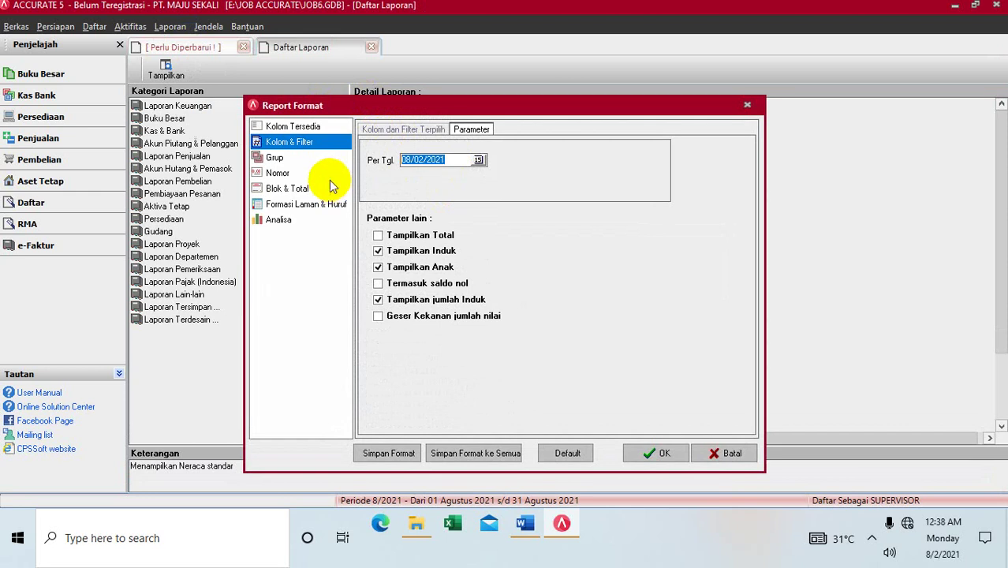
pyautogui.write('02/10/2013')
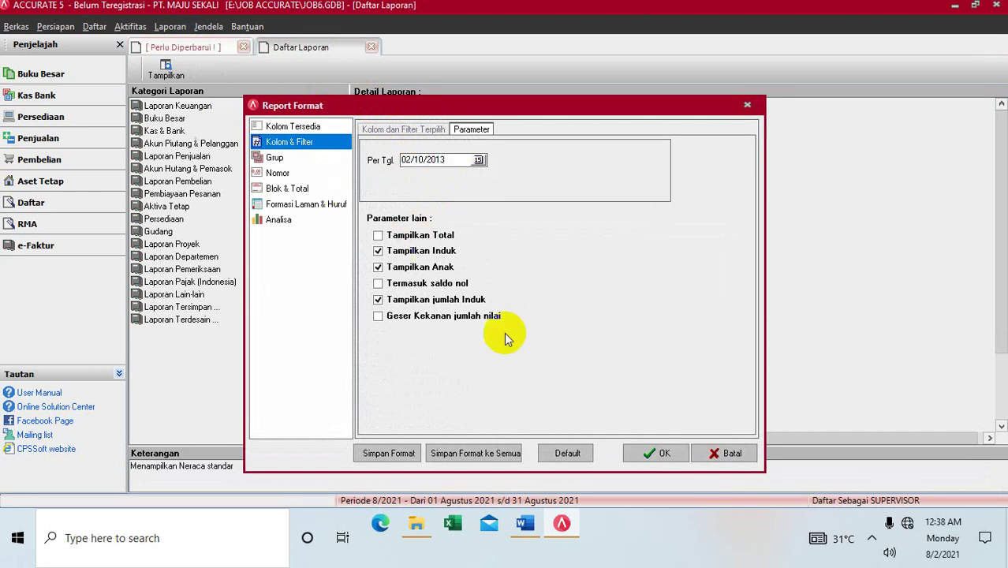
pyautogui.click(642, 447)
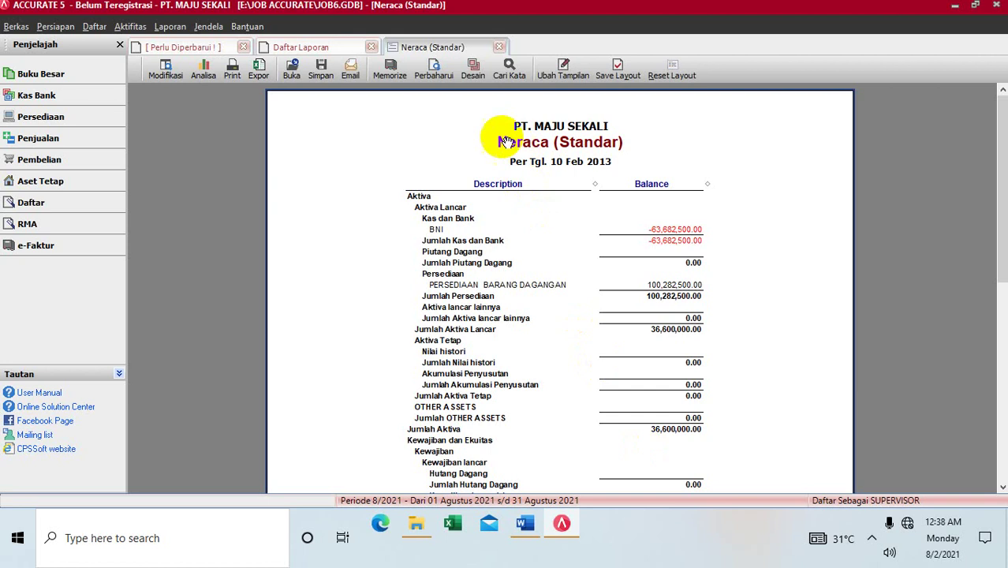
pyautogui.click(500, 46)
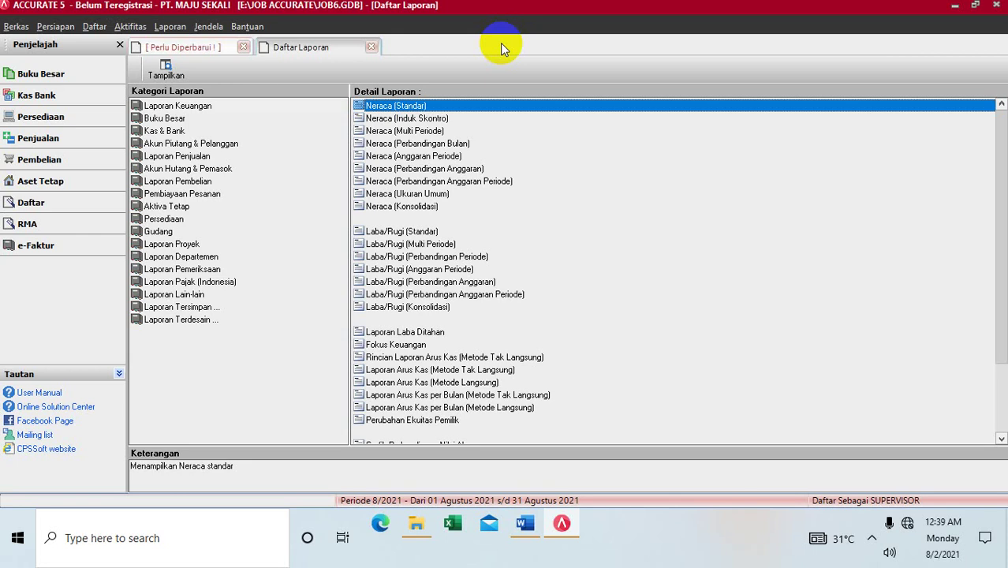
# Step: Close Daftar Laporan and the company data, confirming Tutup Data and skipping the backup
pyautogui.click(368, 49)
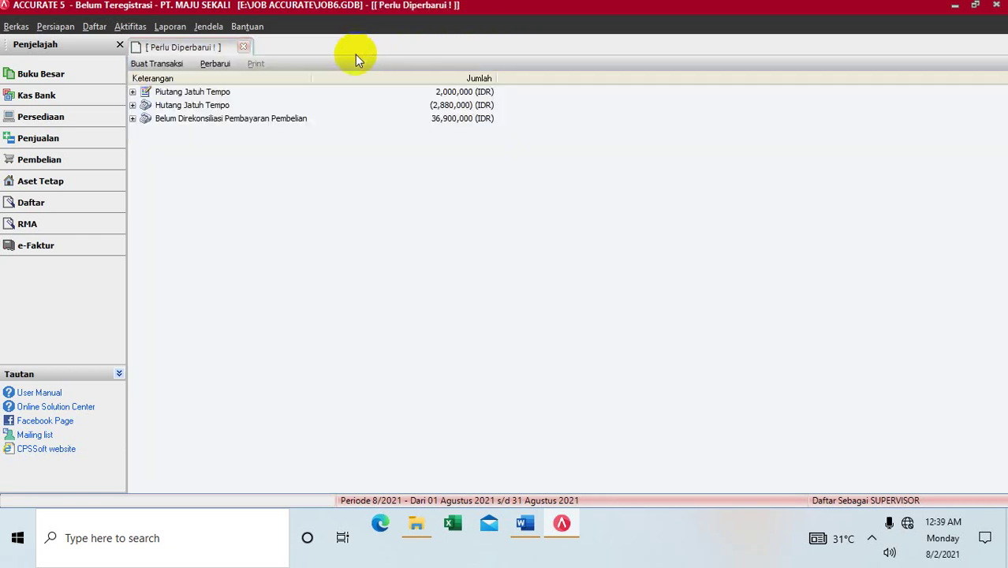
pyautogui.click(996, 4)
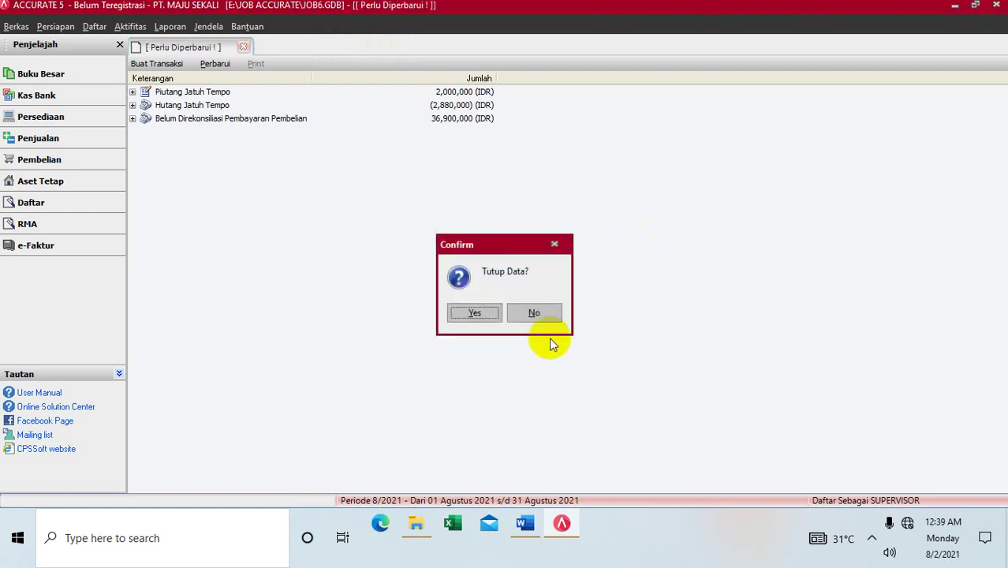
pyautogui.click(458, 314)
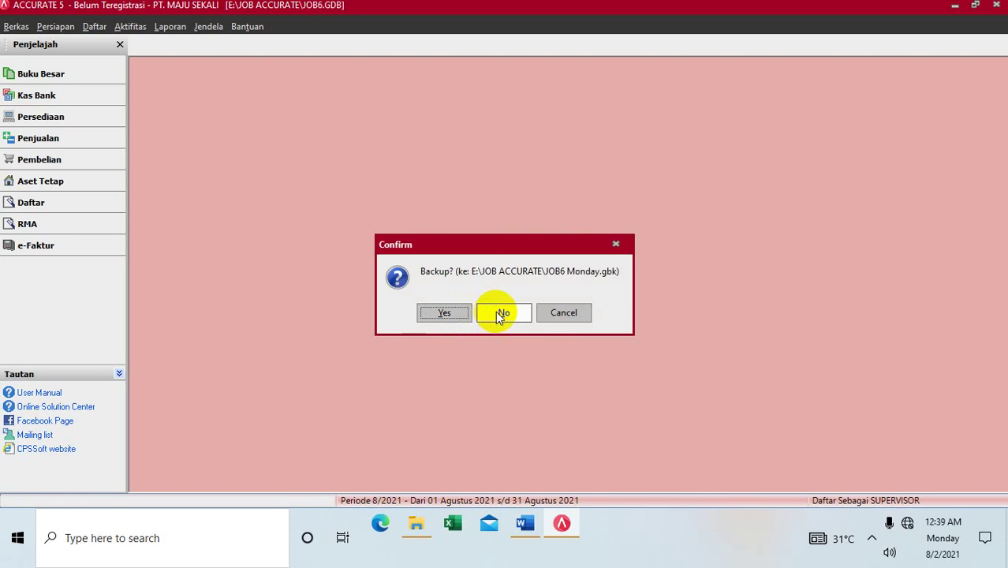
pyautogui.click(494, 311)
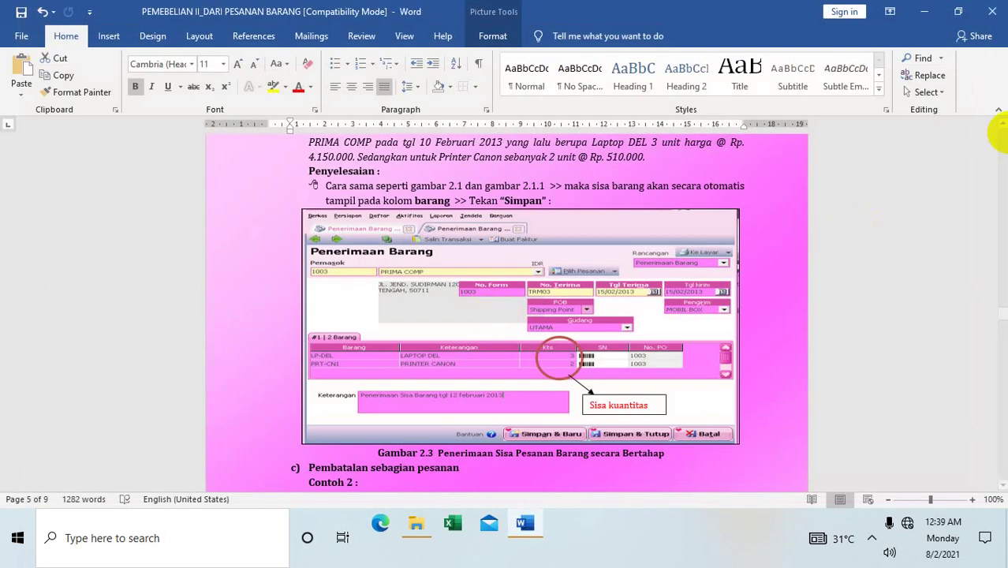
# Step: Page down the Word tutorial from Gambar 2.2 through the Contoh 2 continuation
pyautogui.click(1002, 139)
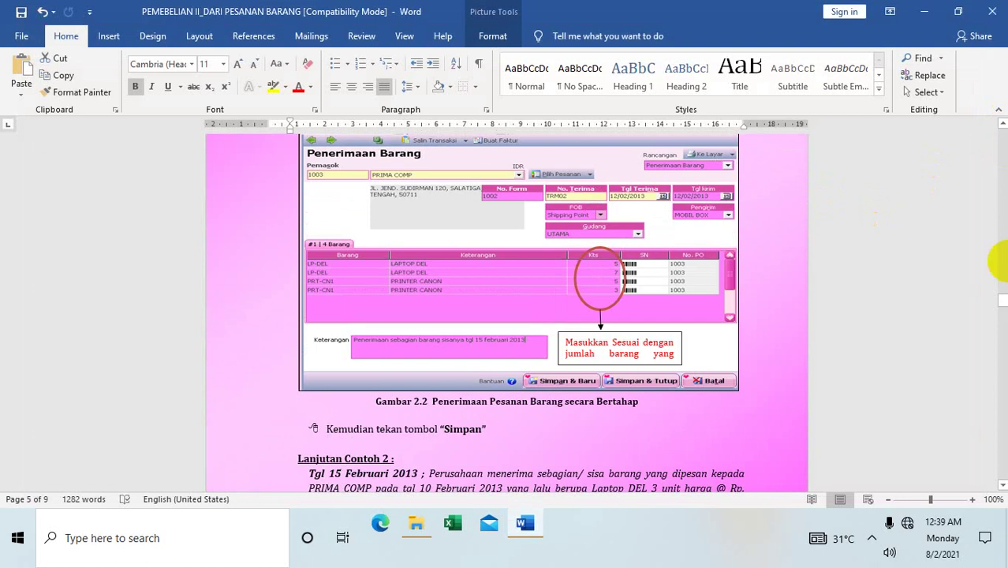
pyautogui.click(1003, 347)
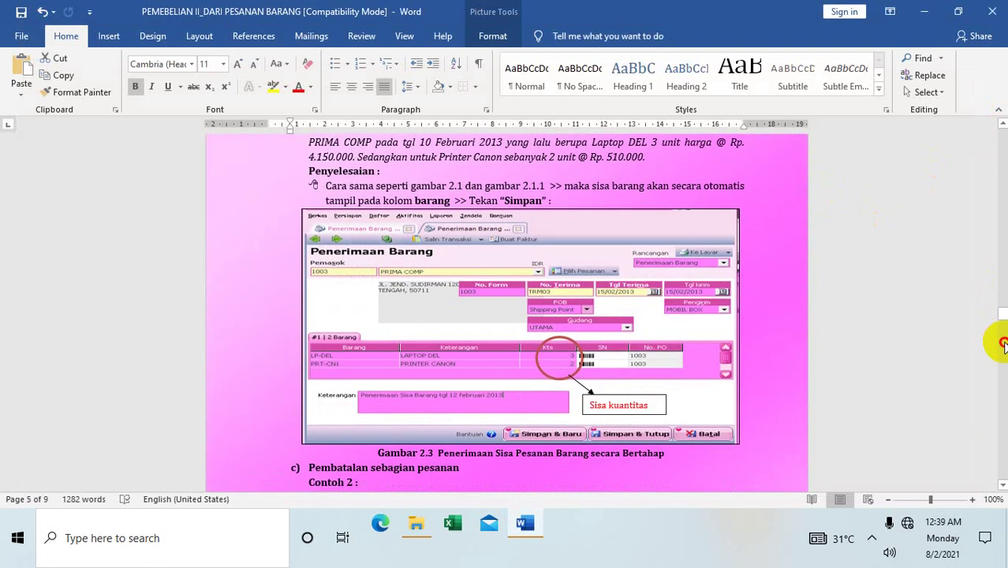
pyautogui.click(1004, 347)
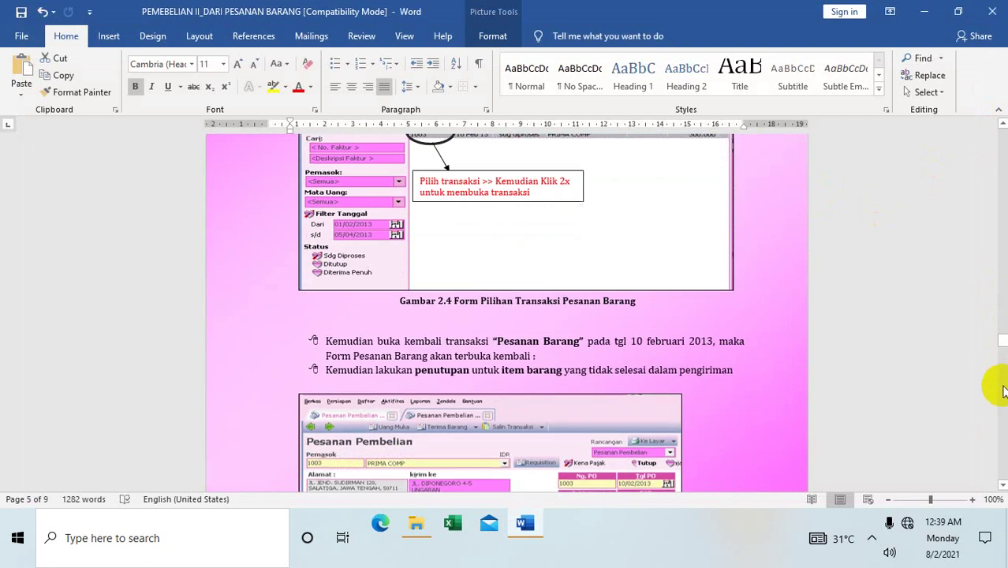
pyautogui.click(1003, 385)
pyautogui.click(1004, 406)
pyautogui.click(1003, 406)
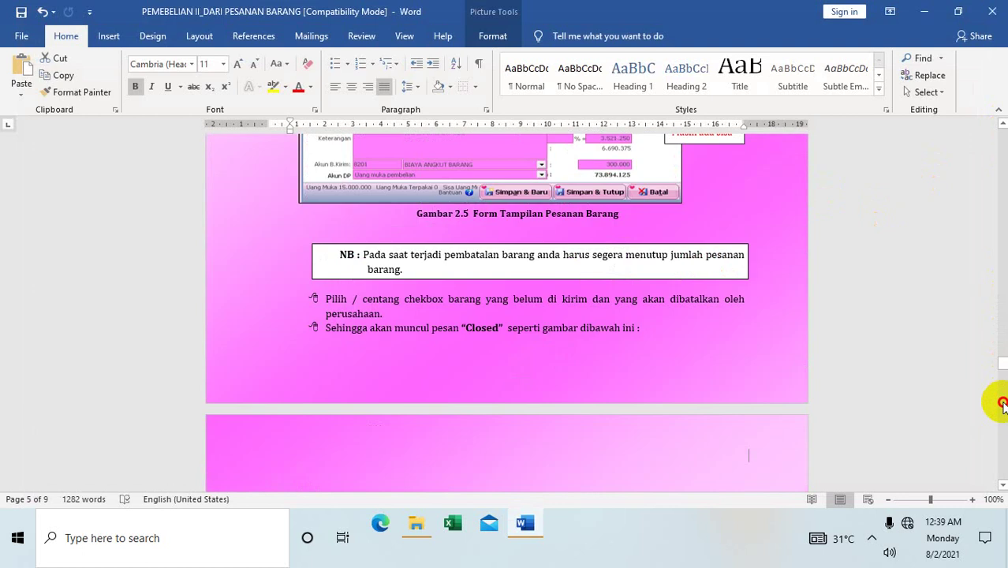
# Step: Continue past Gambar 2.5 to Gambar 3.1, then return to page 1 and show hidden tray icons
pyautogui.click(1003, 406)
pyautogui.click(1003, 406)
pyautogui.click(1004, 406)
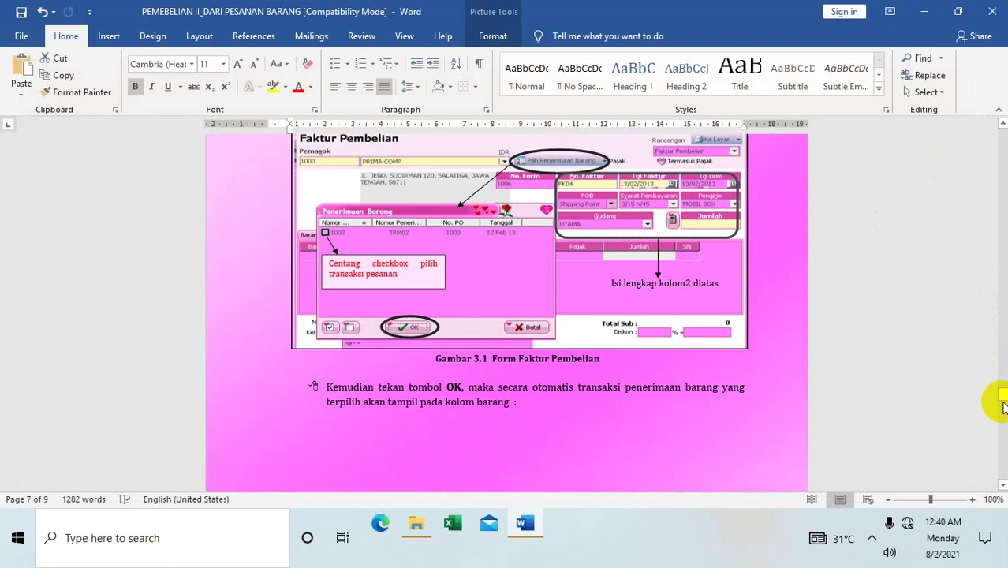
pyautogui.moveTo(1002, 399); pyautogui.dragTo(940, 139)
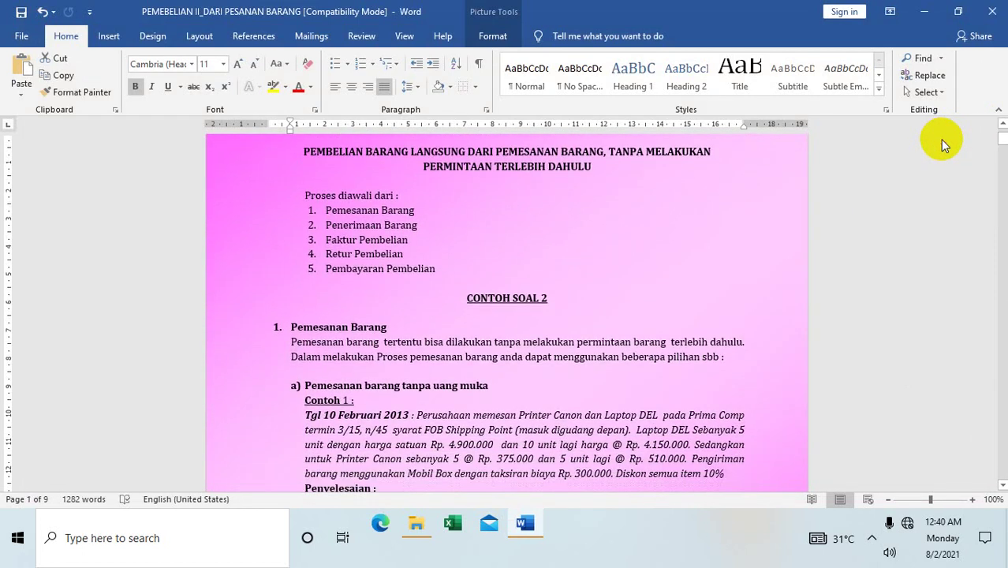
pyautogui.click(871, 538)
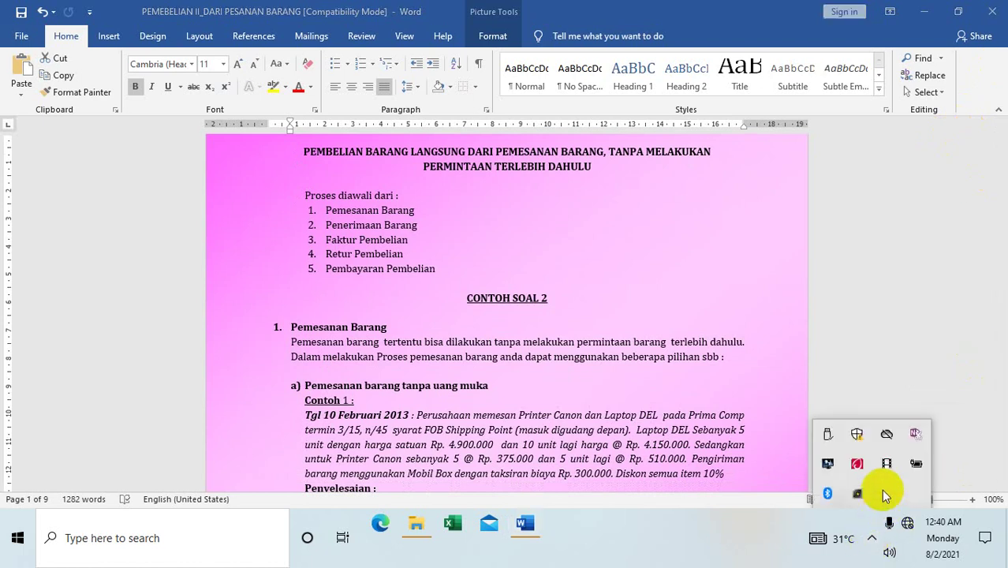